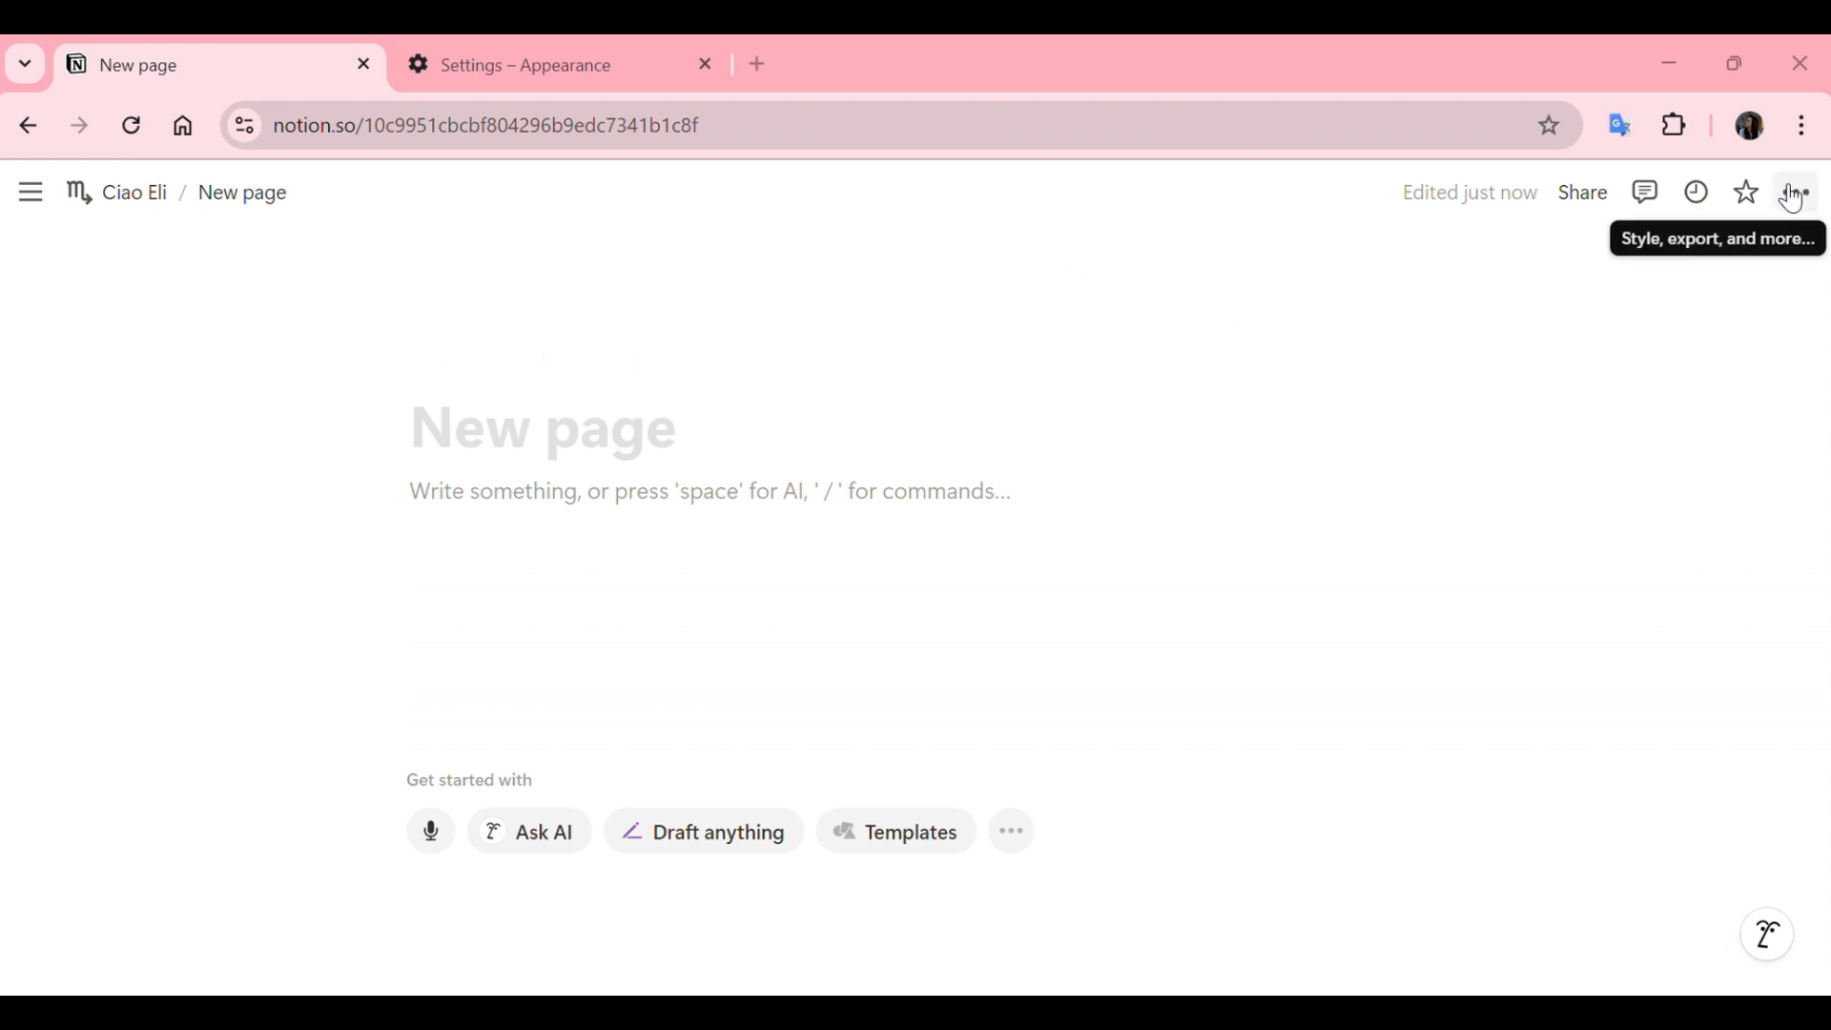
# - Try the Serif and Mono styles on the new page and keep Serif as its font
pyautogui.click(1794, 194)
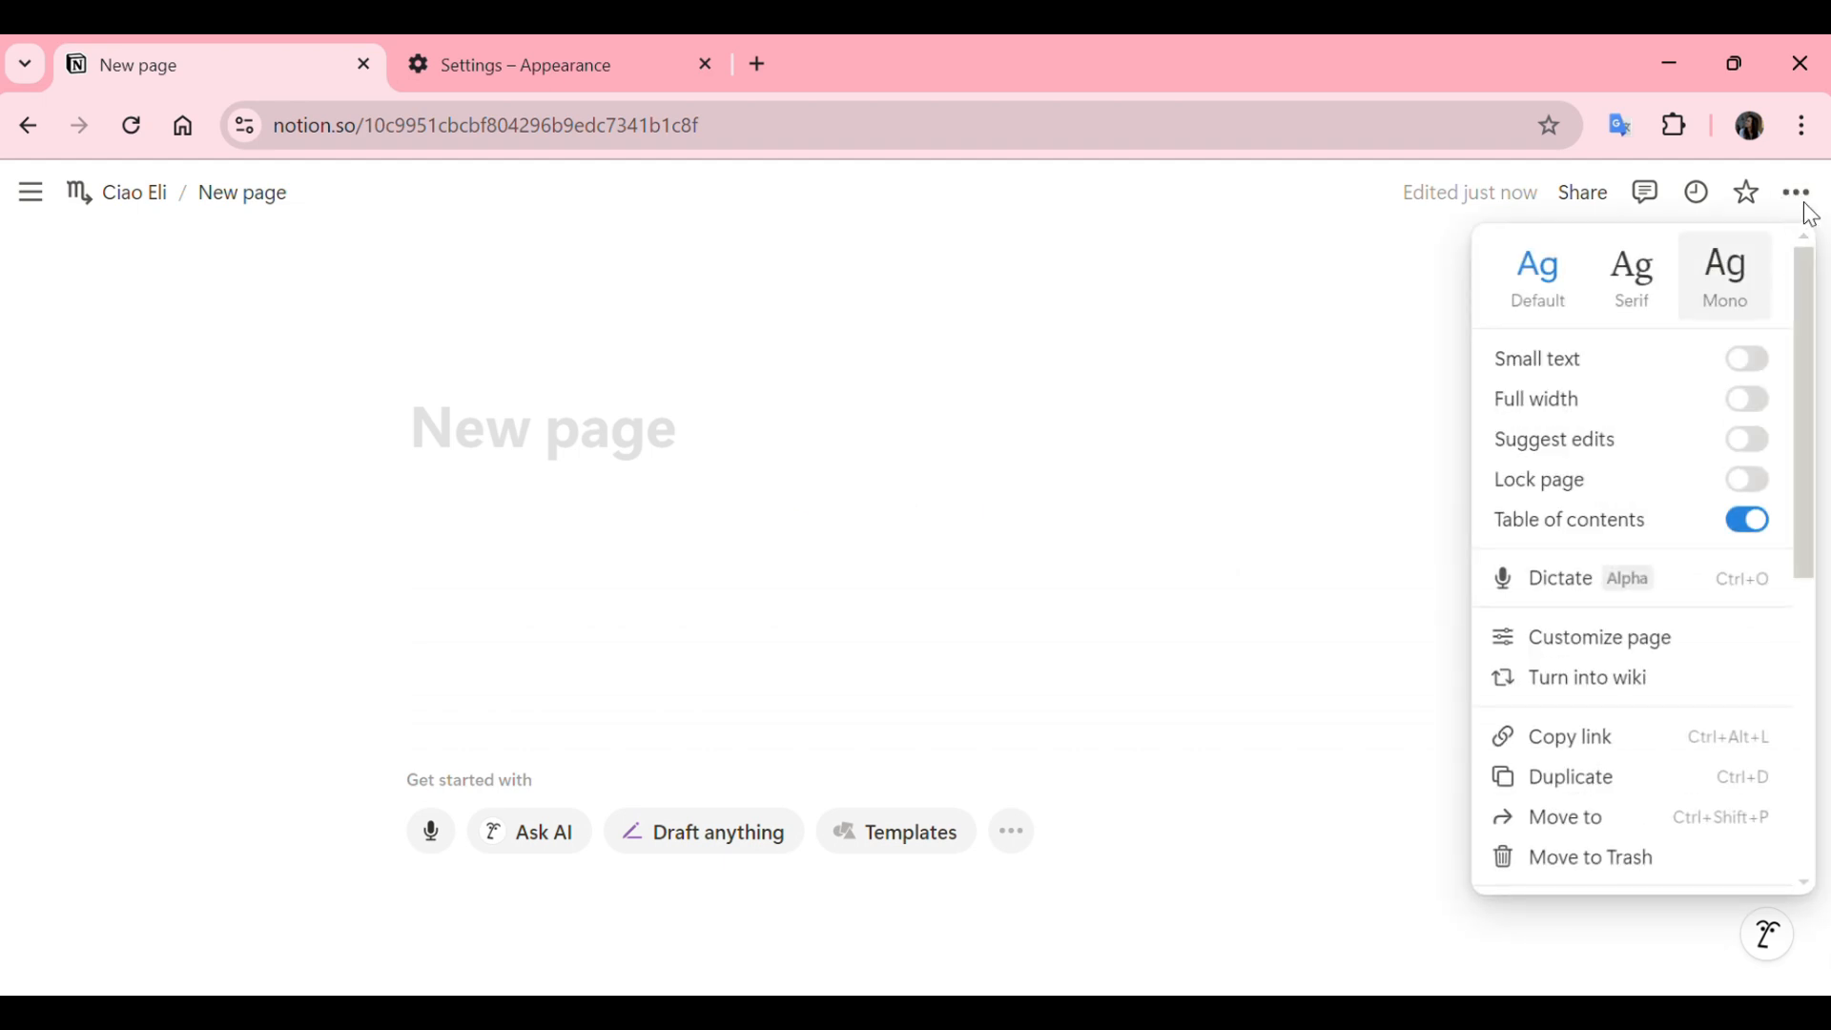
pyautogui.click(1632, 276)
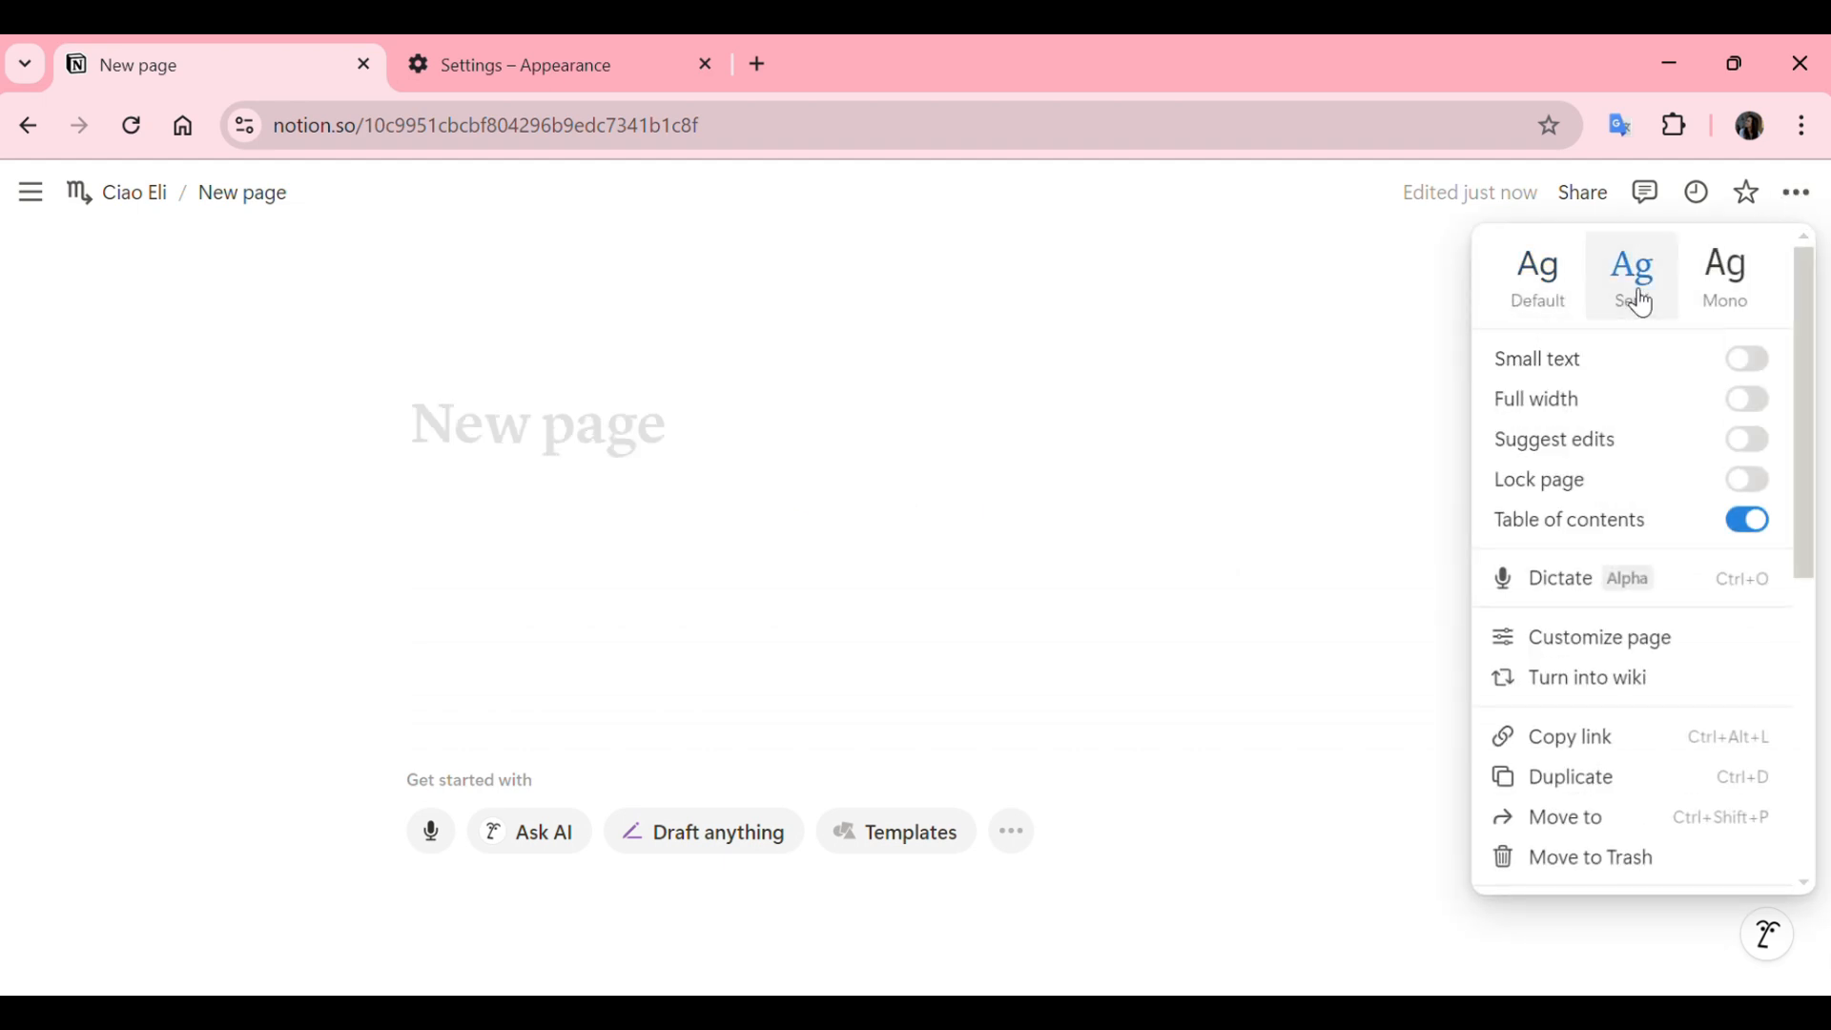
pyautogui.click(1766, 284)
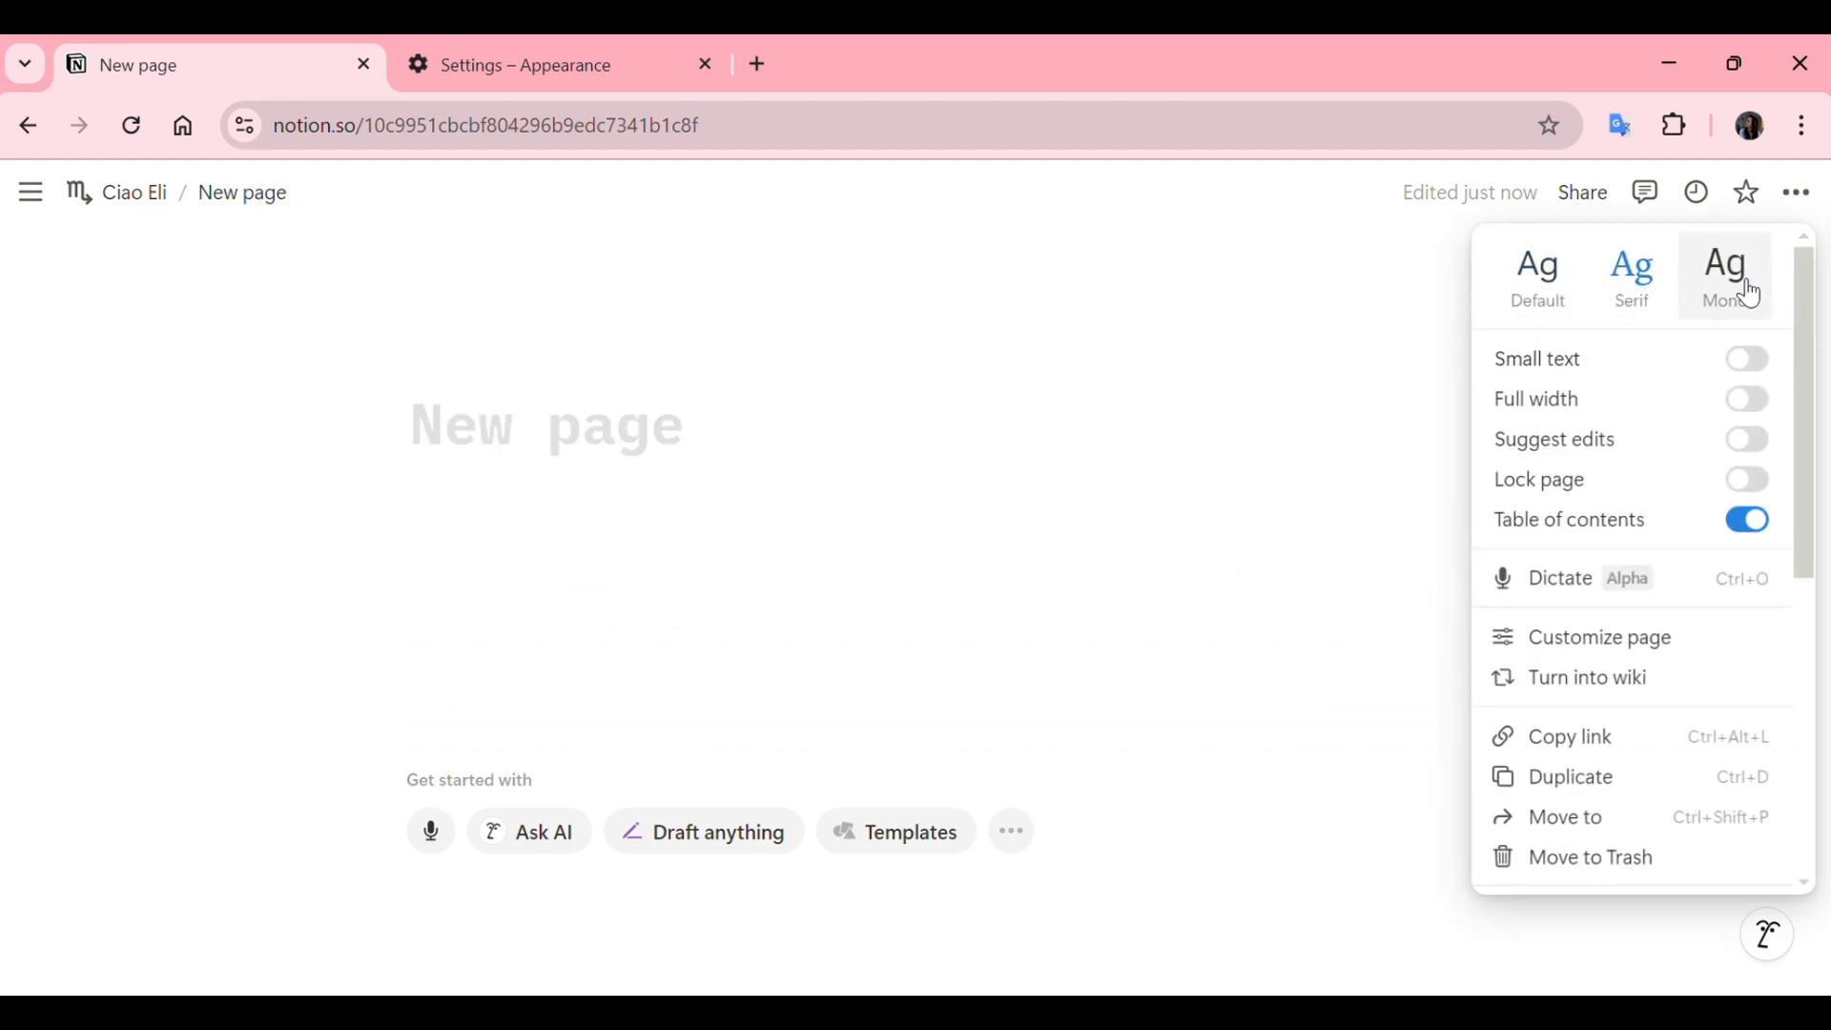
pyautogui.click(1634, 291)
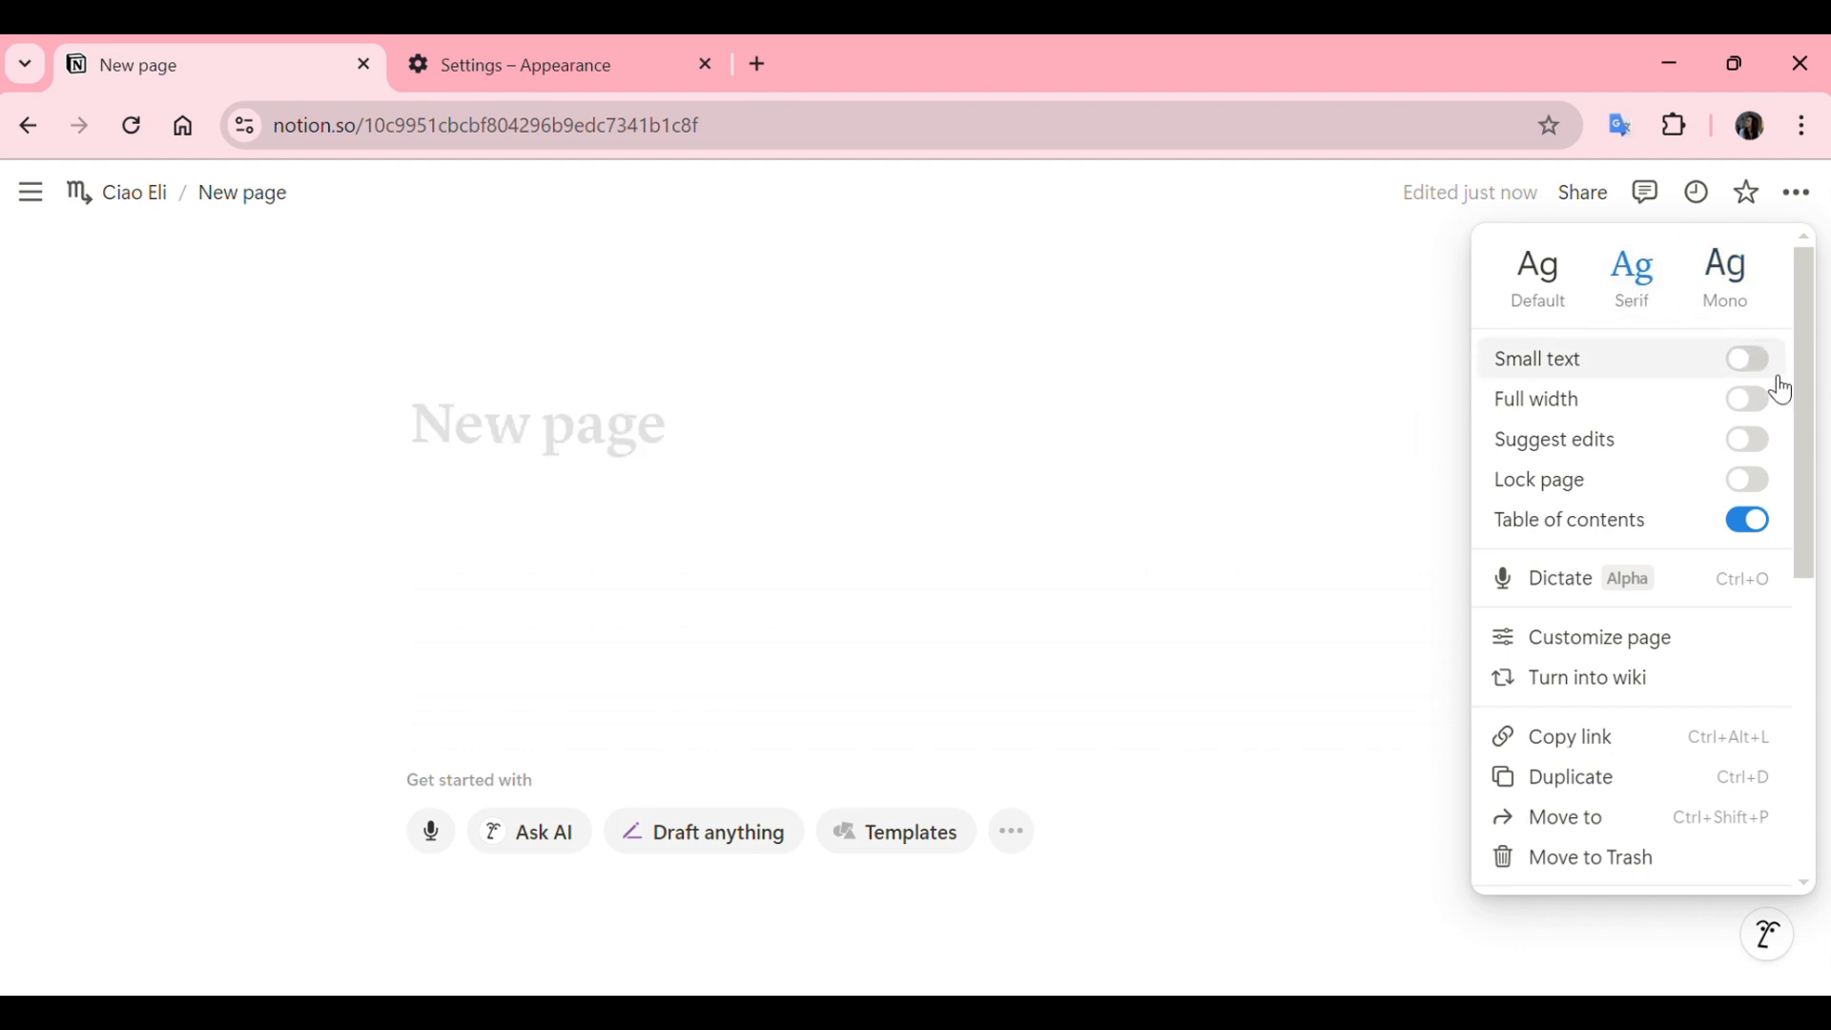
# - Try small text on the page, switch it back off, and turn on full width
pyautogui.click(1749, 362)
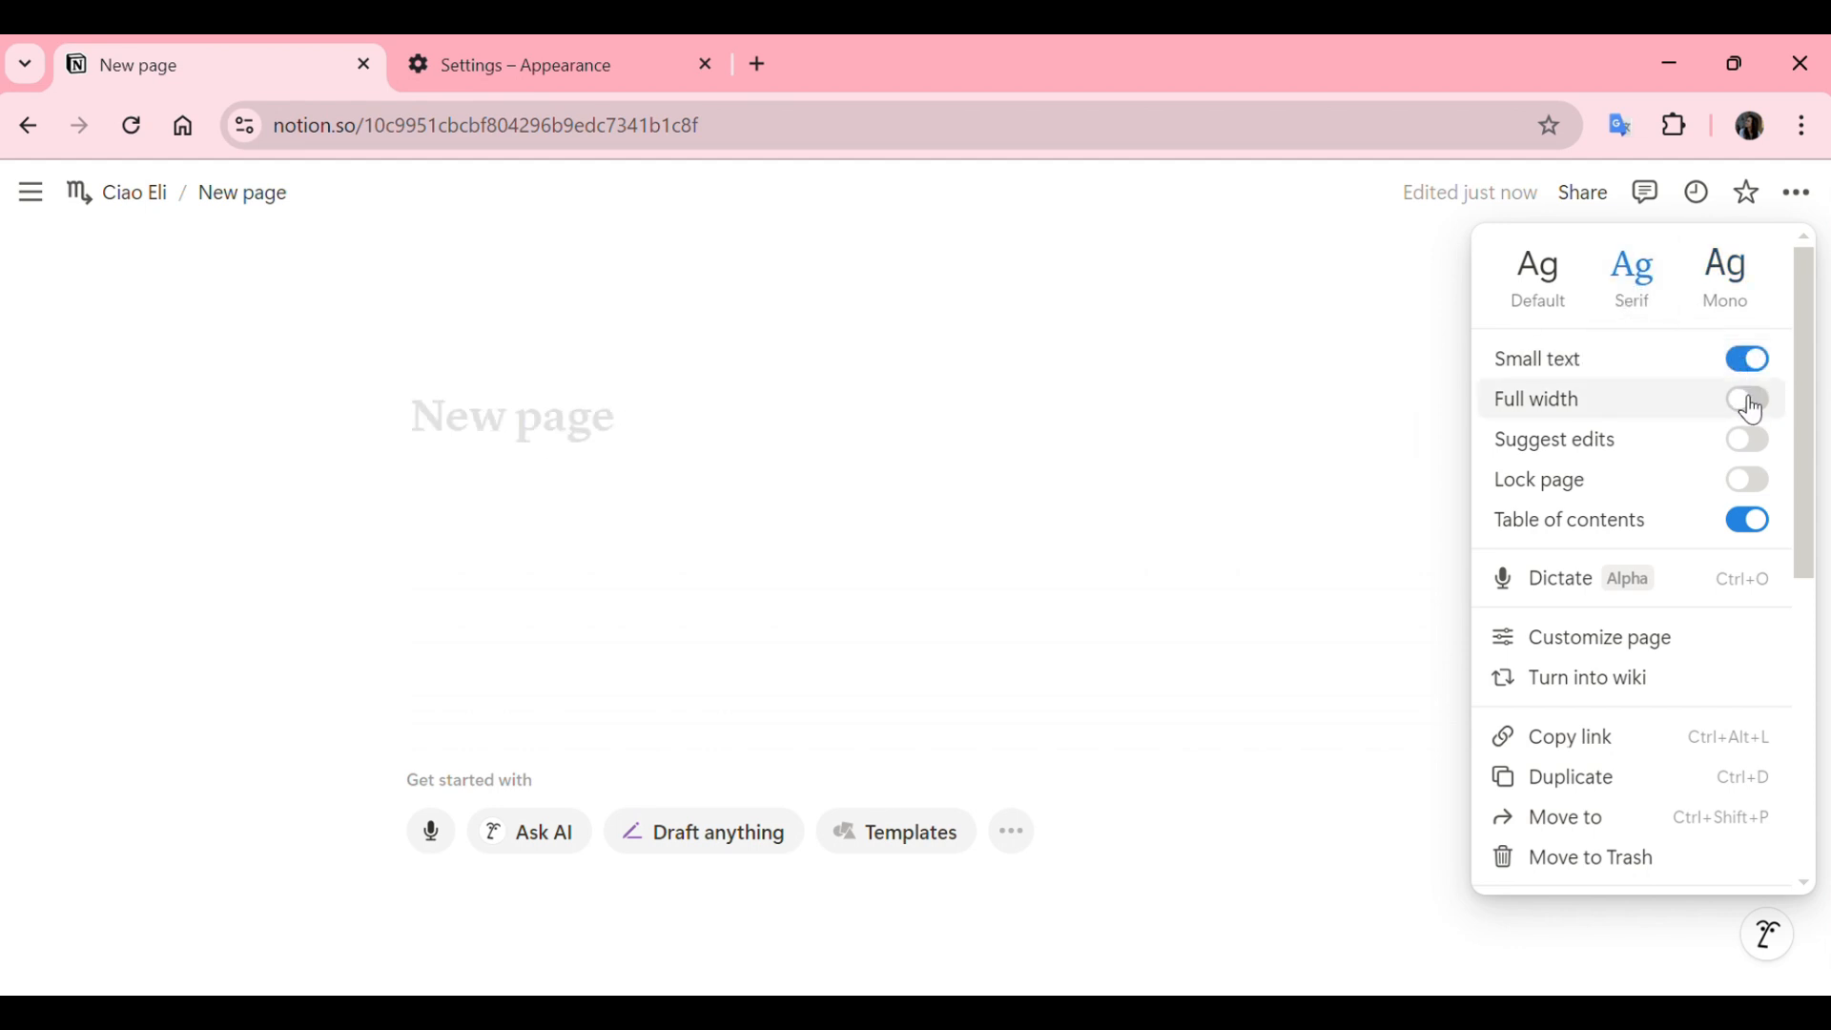
pyautogui.click(1749, 360)
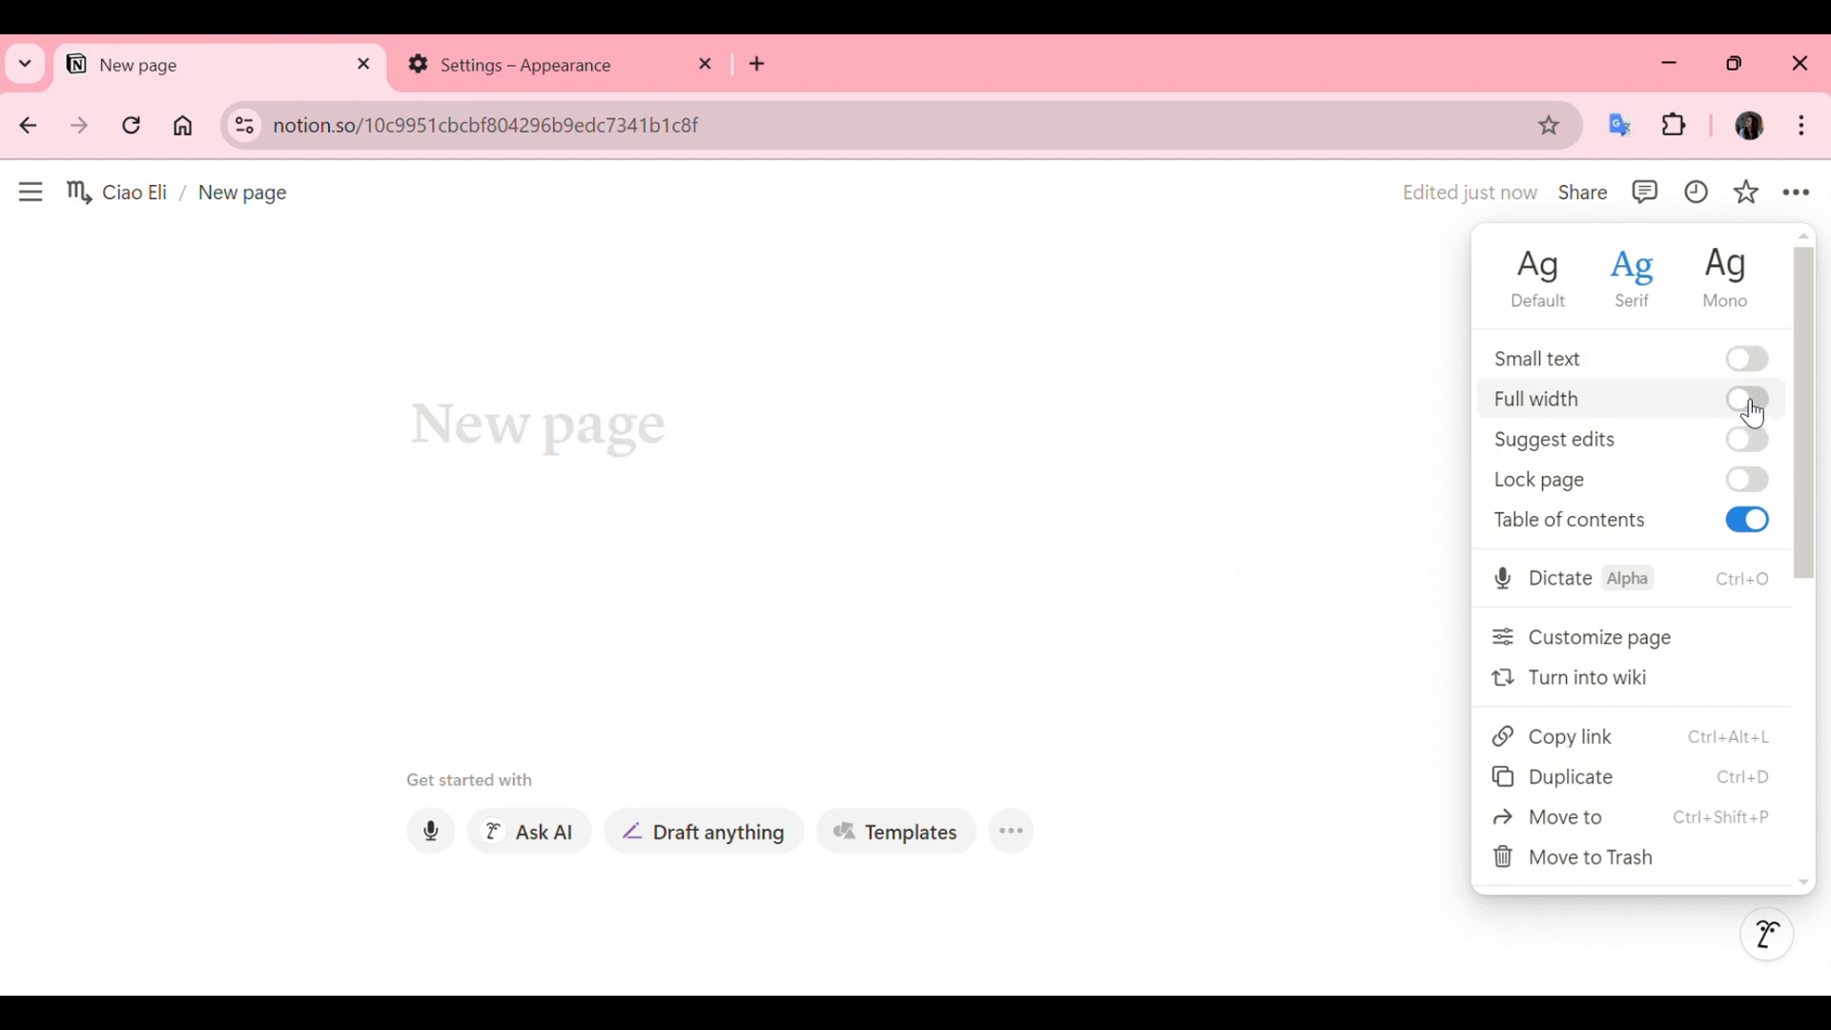
pyautogui.click(1750, 402)
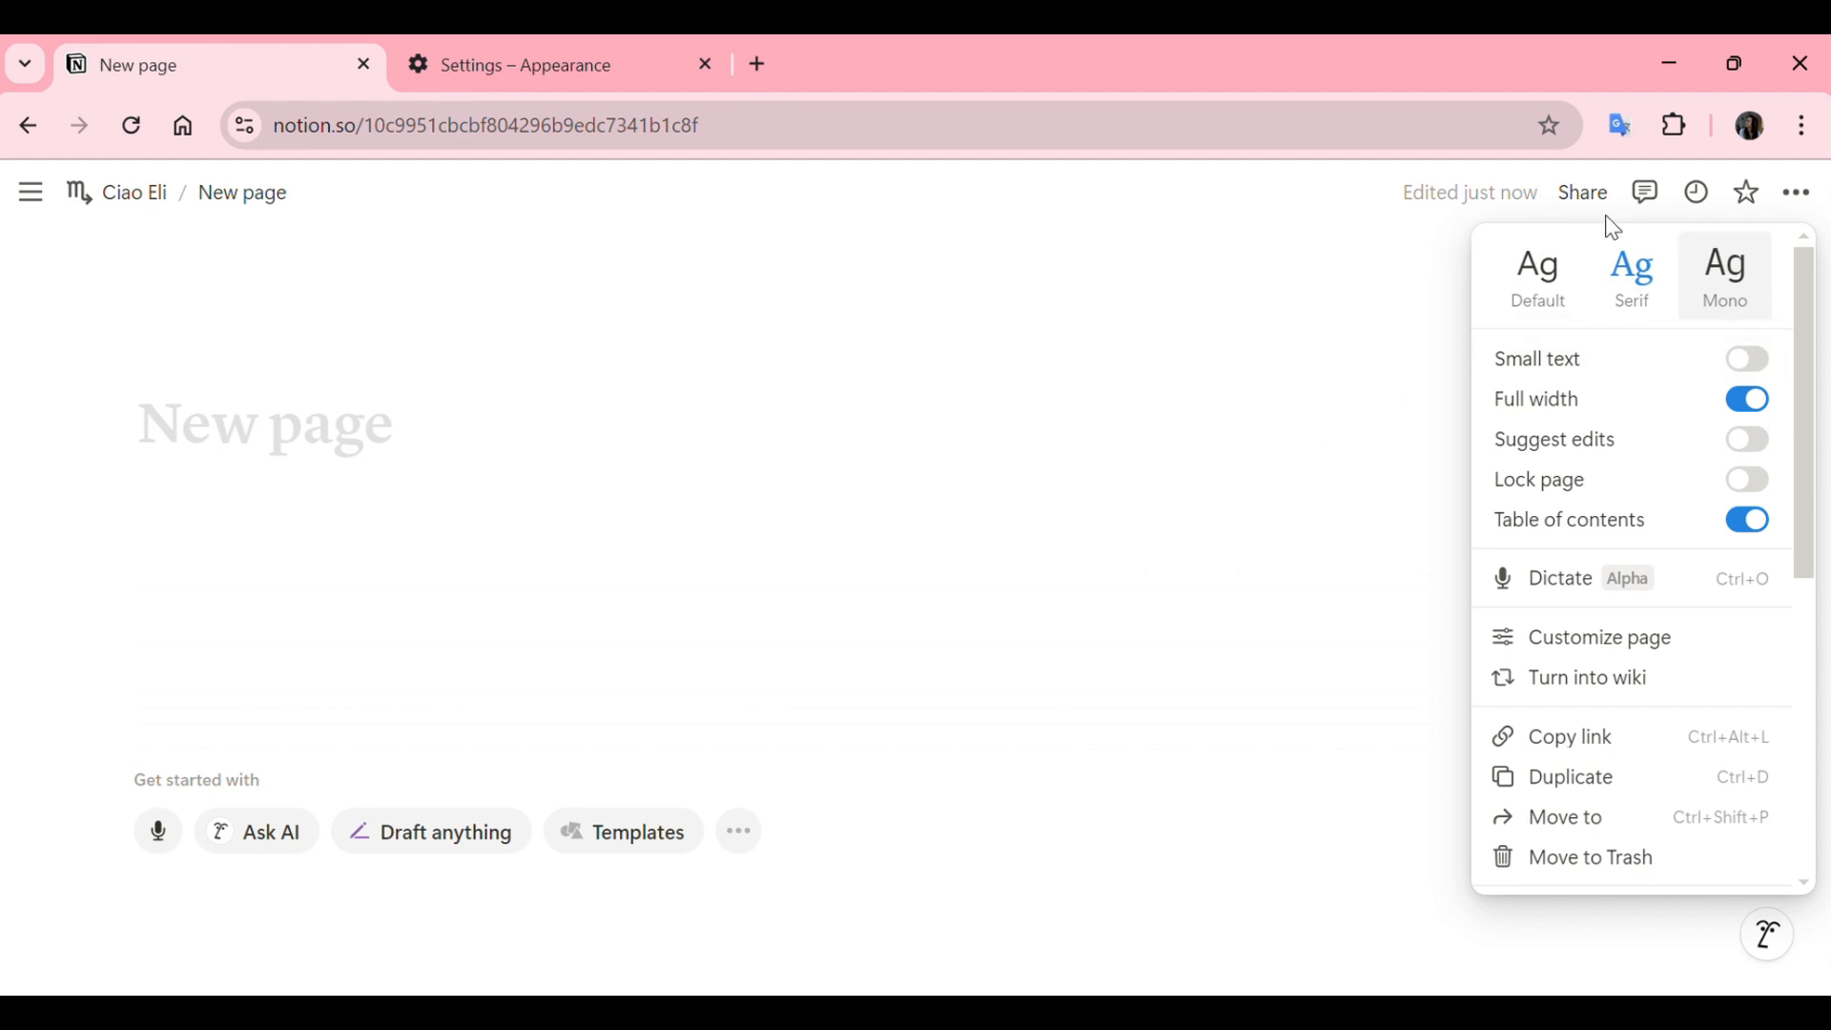
pyautogui.click(543, 596)
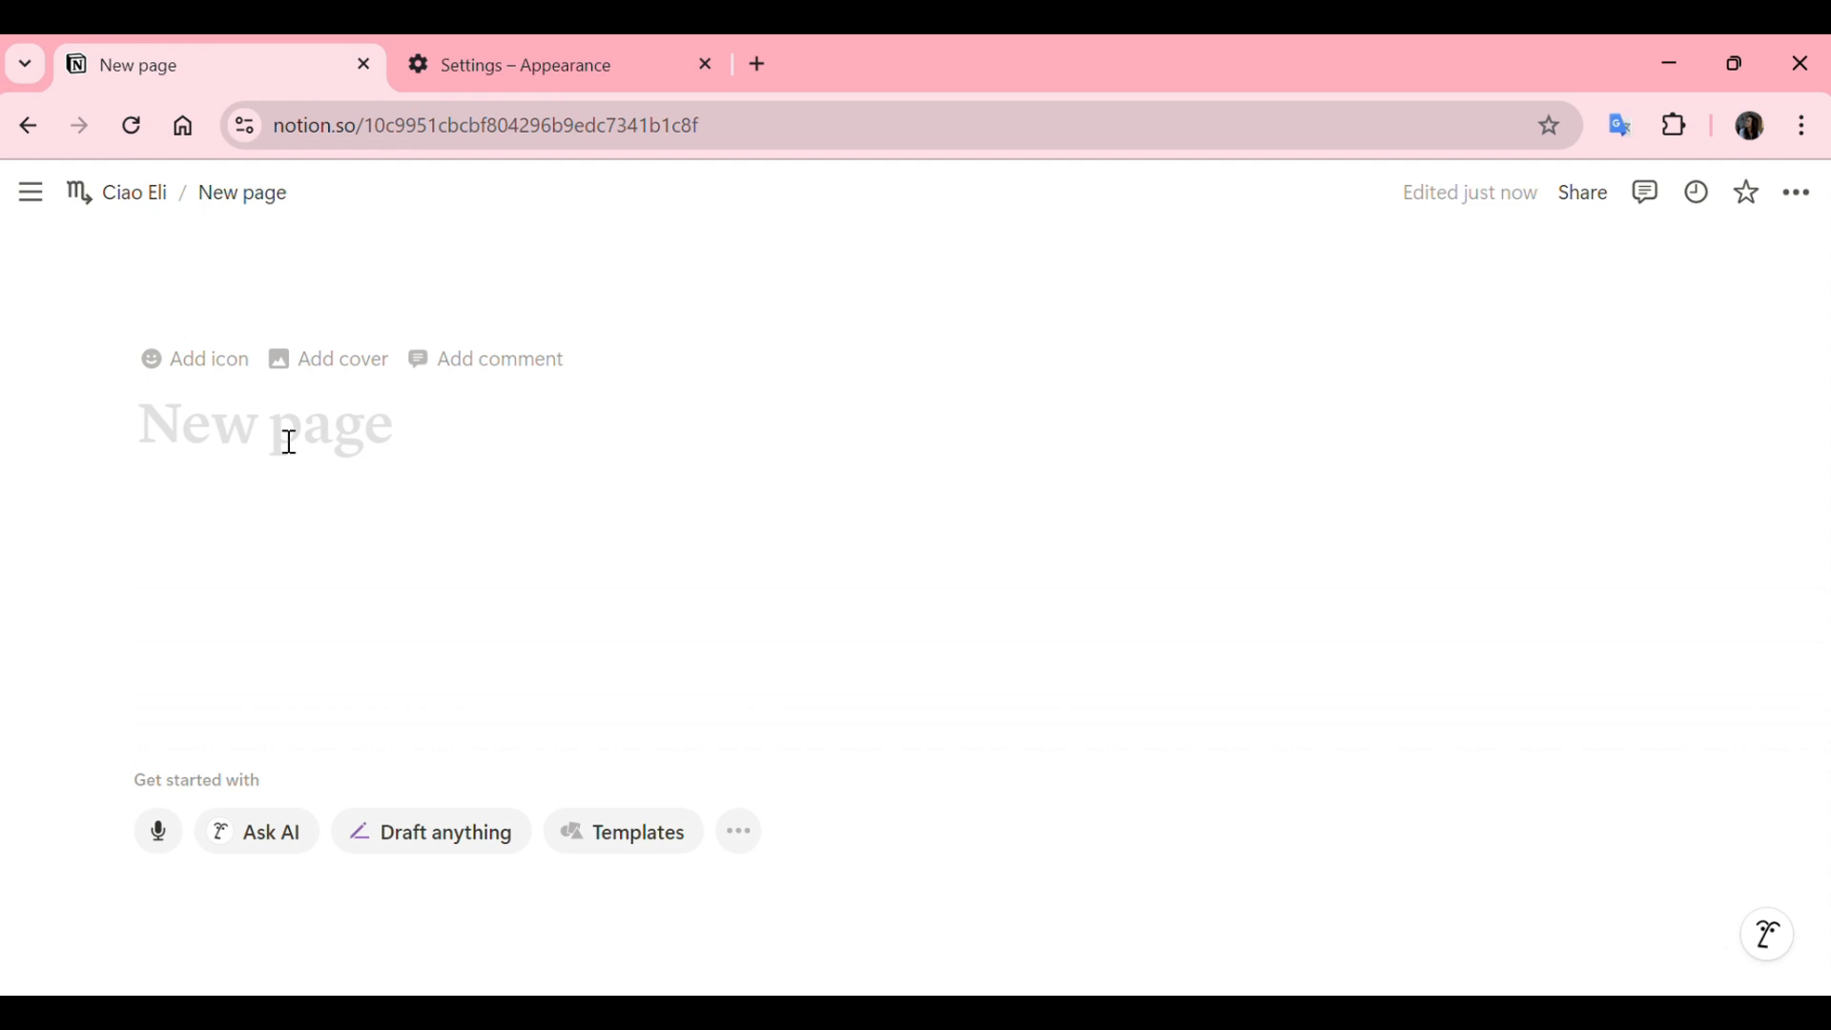
# - Give the page a glowing star emoji icon and a plain light peach cover from the Color & Gradient gallery
pyautogui.click(176, 367)
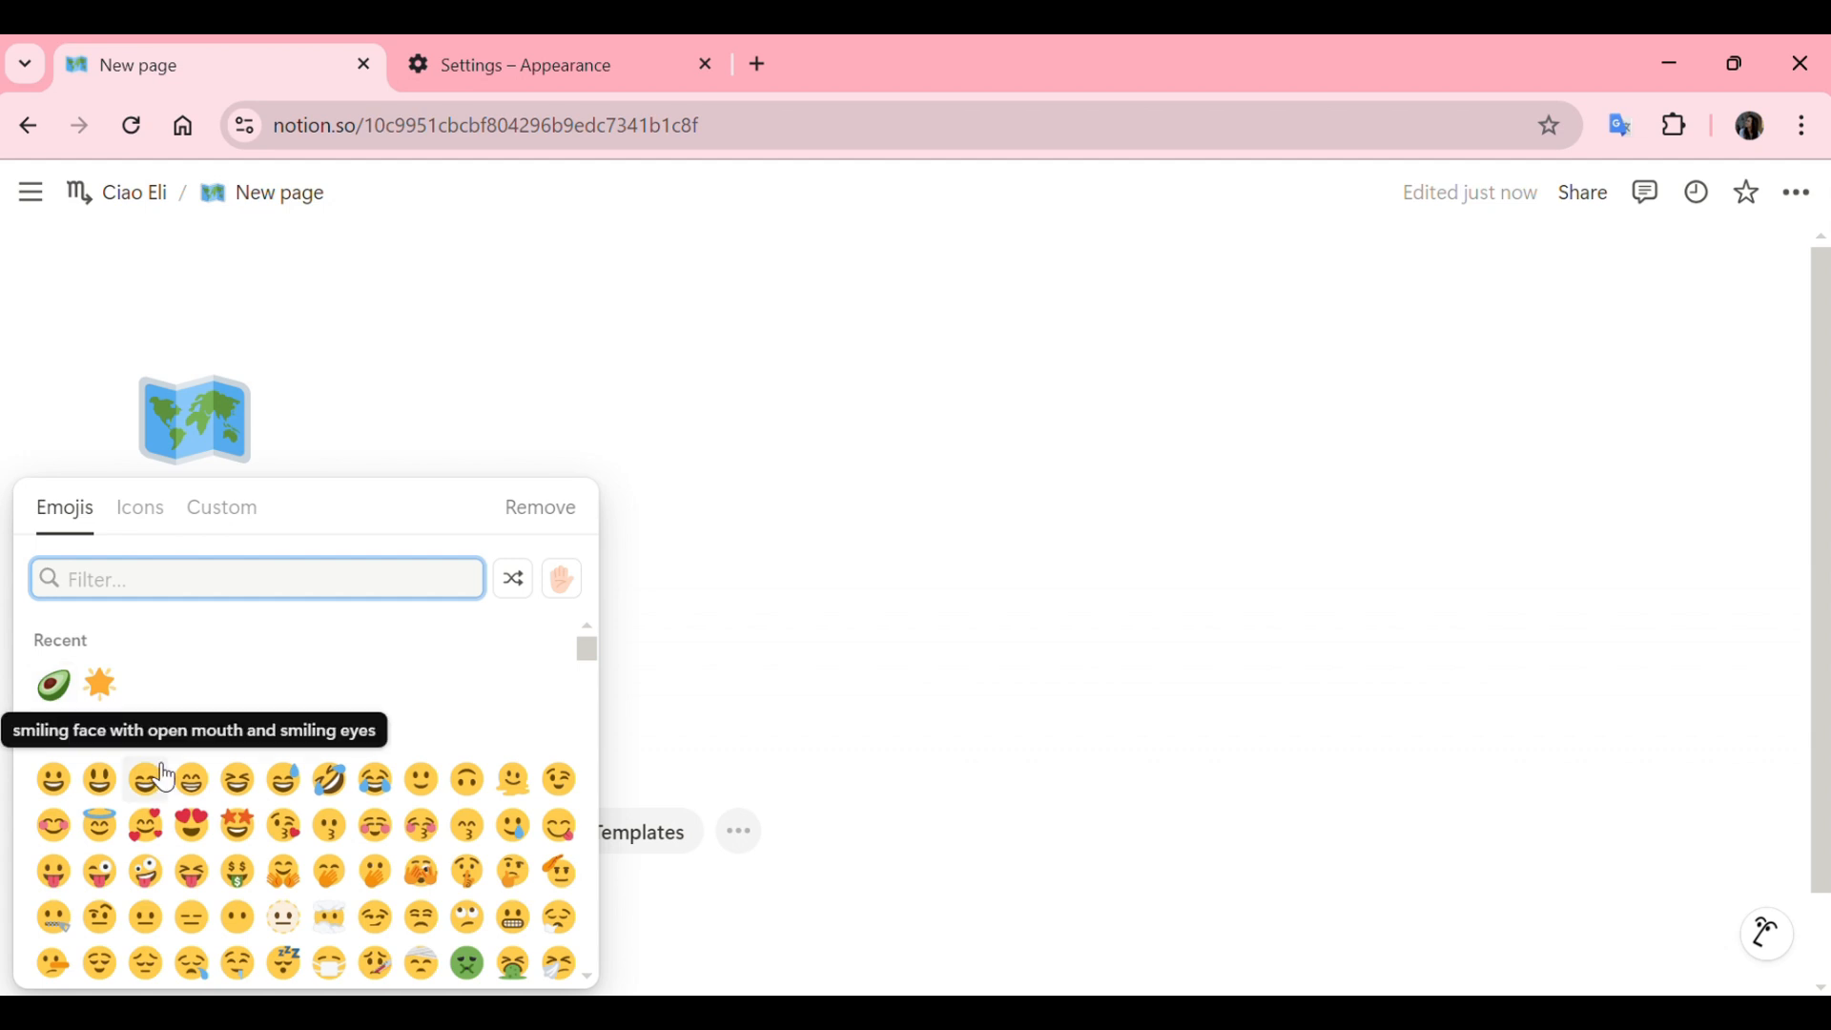
pyautogui.click(100, 683)
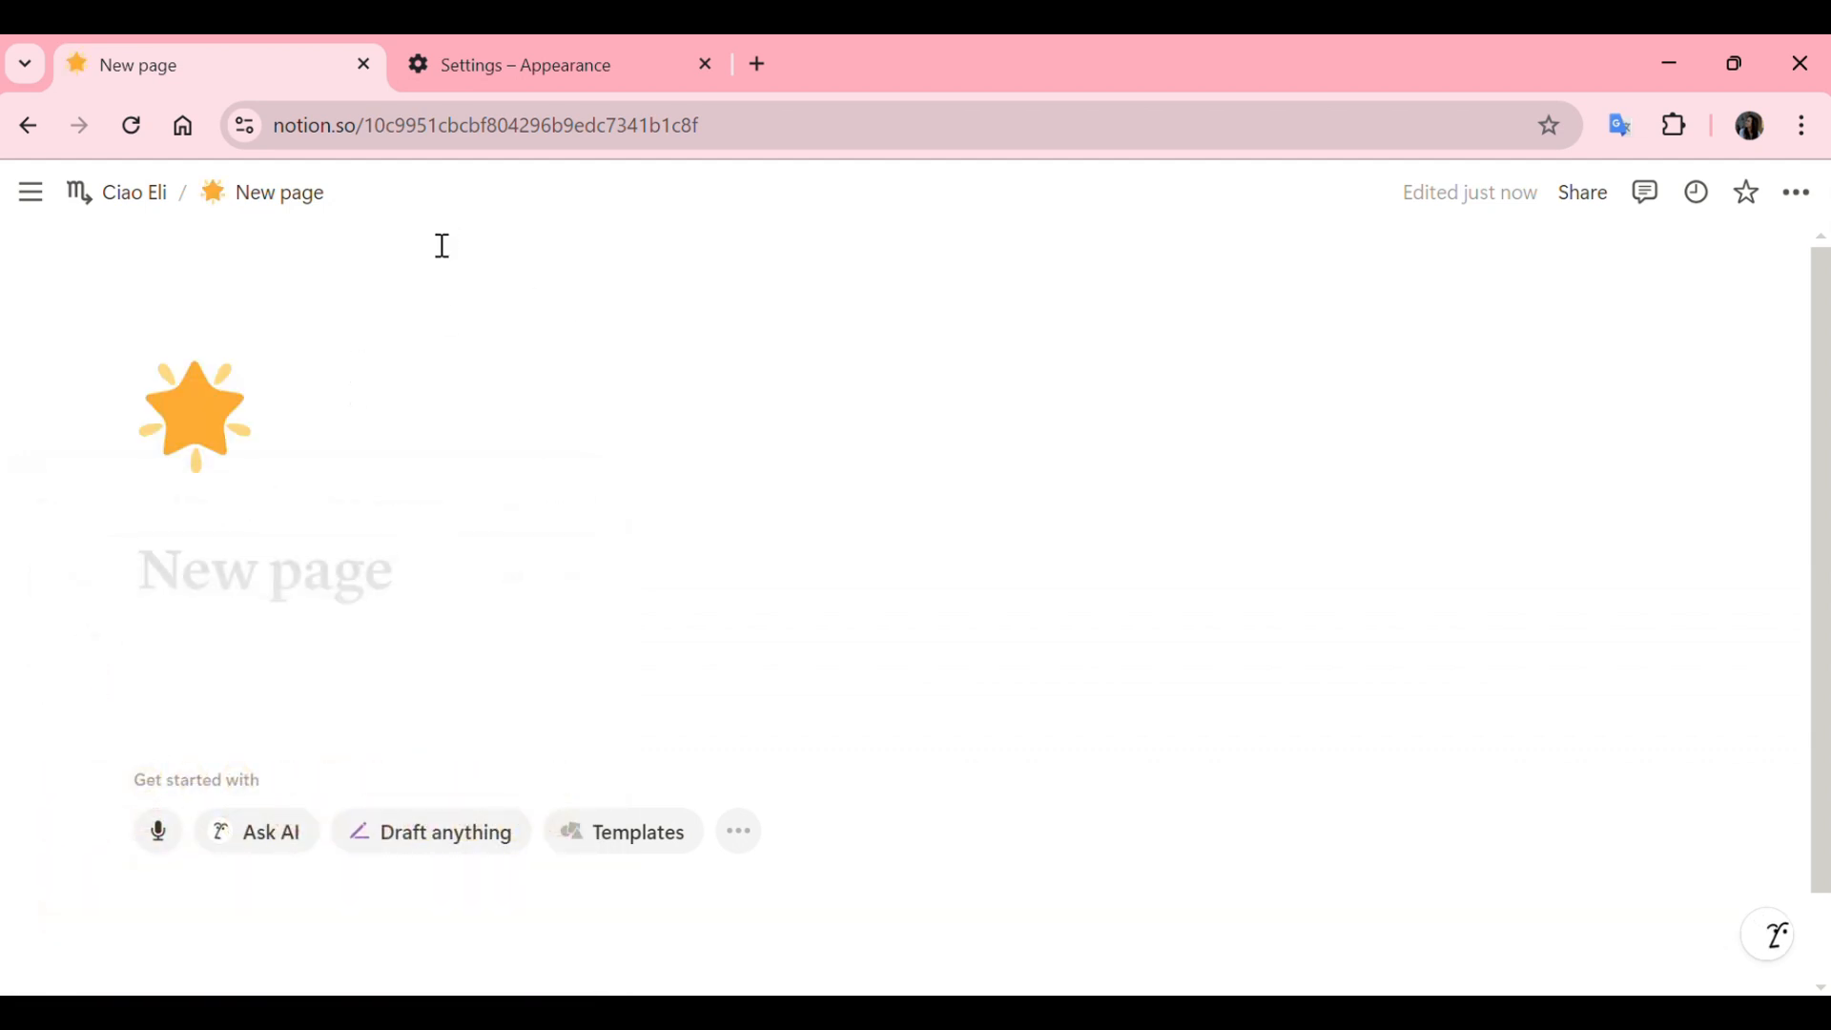
pyautogui.click(214, 506)
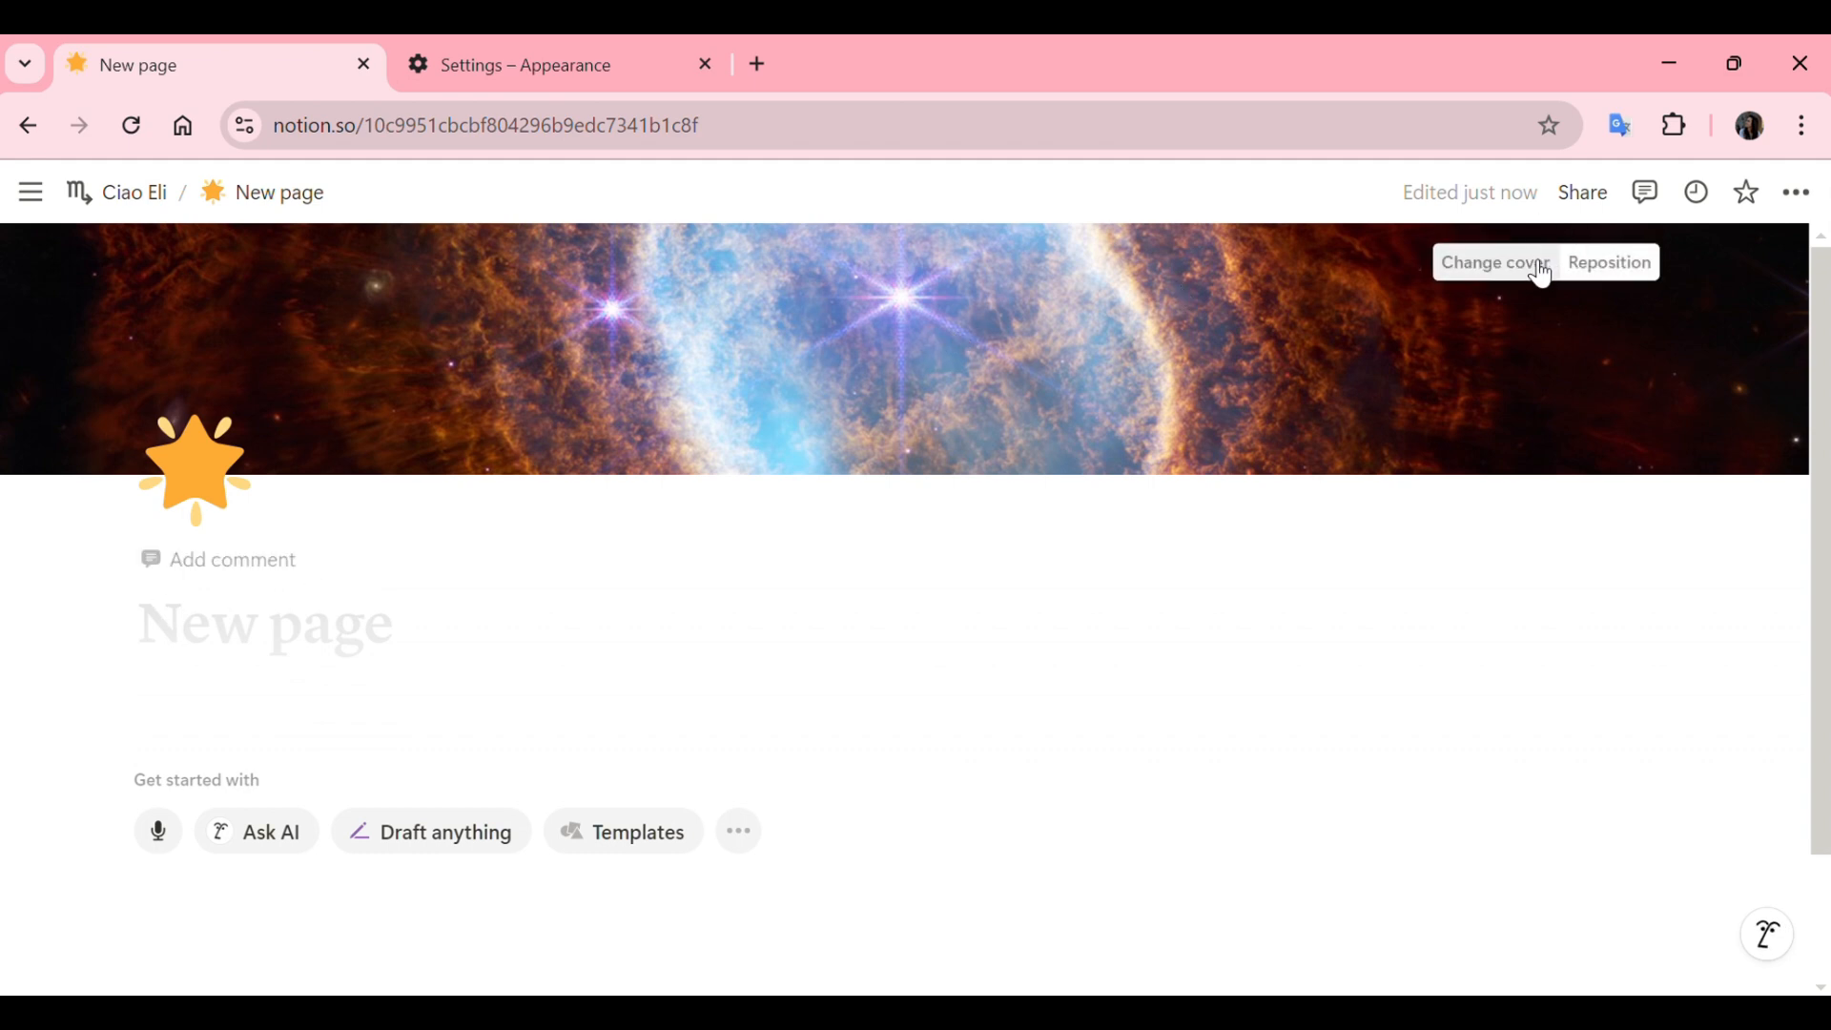
pyautogui.click(1479, 274)
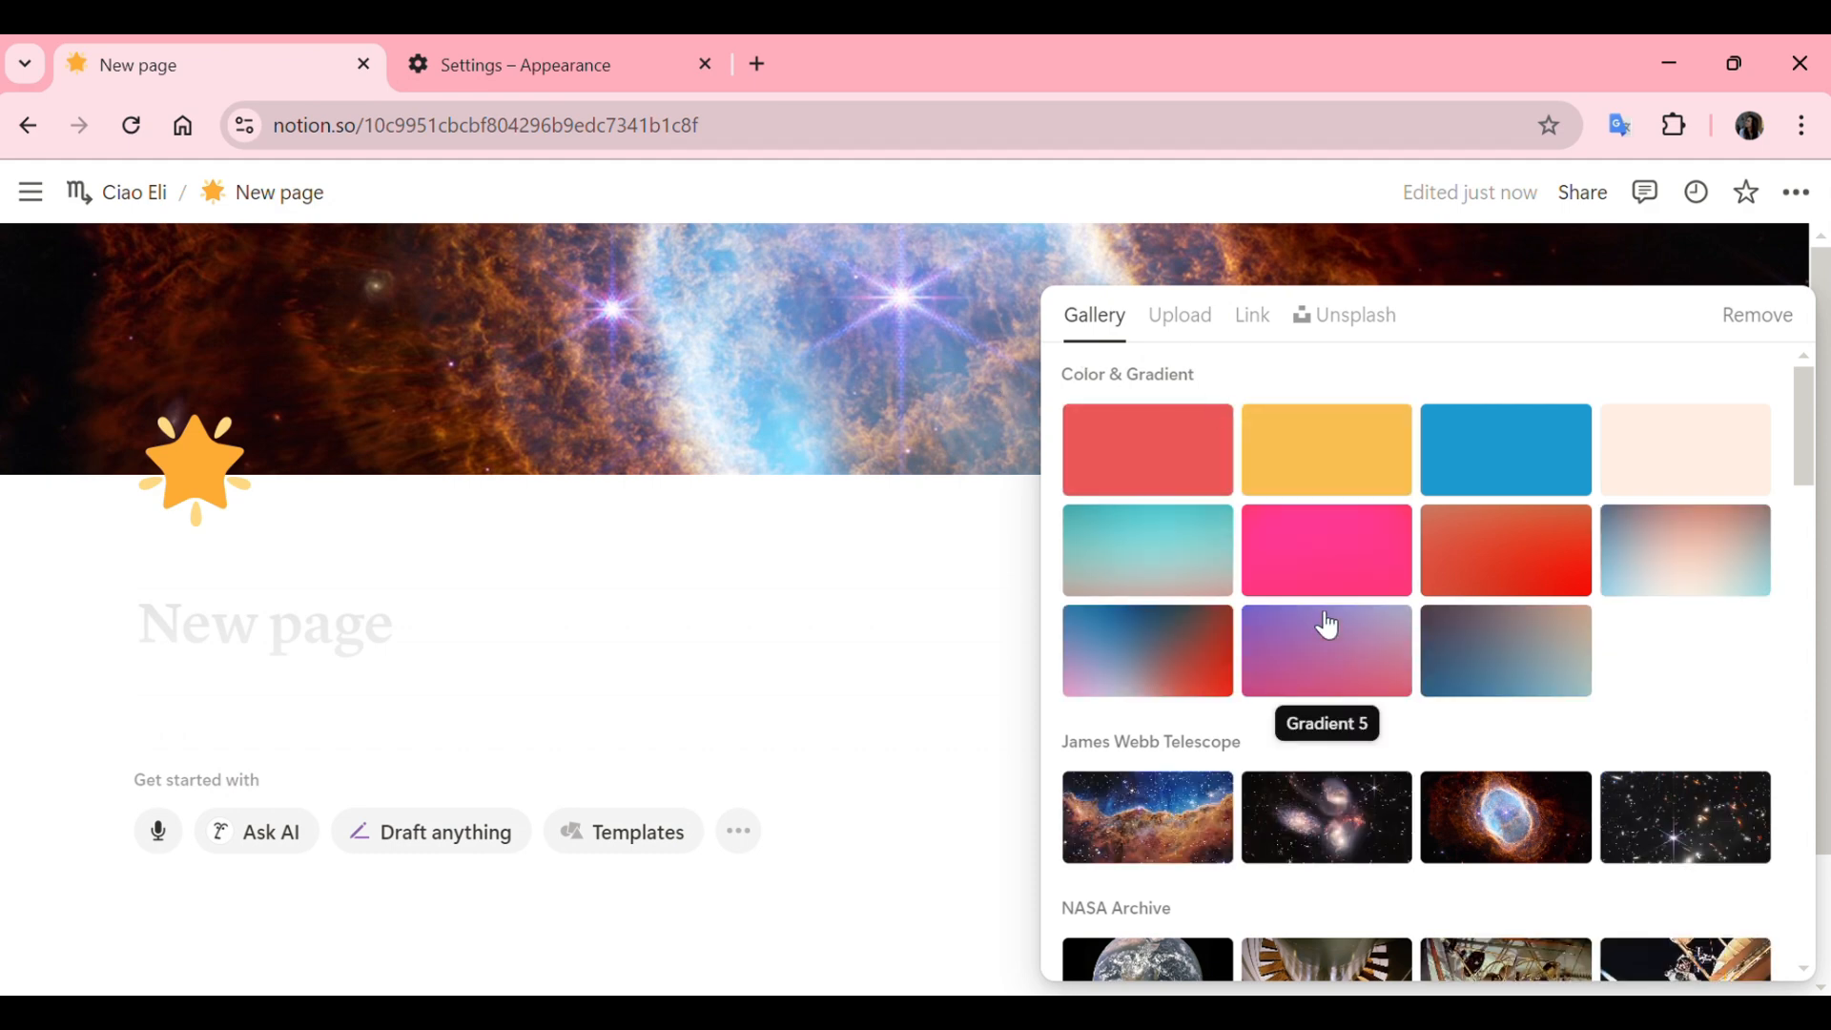
pyautogui.click(1350, 338)
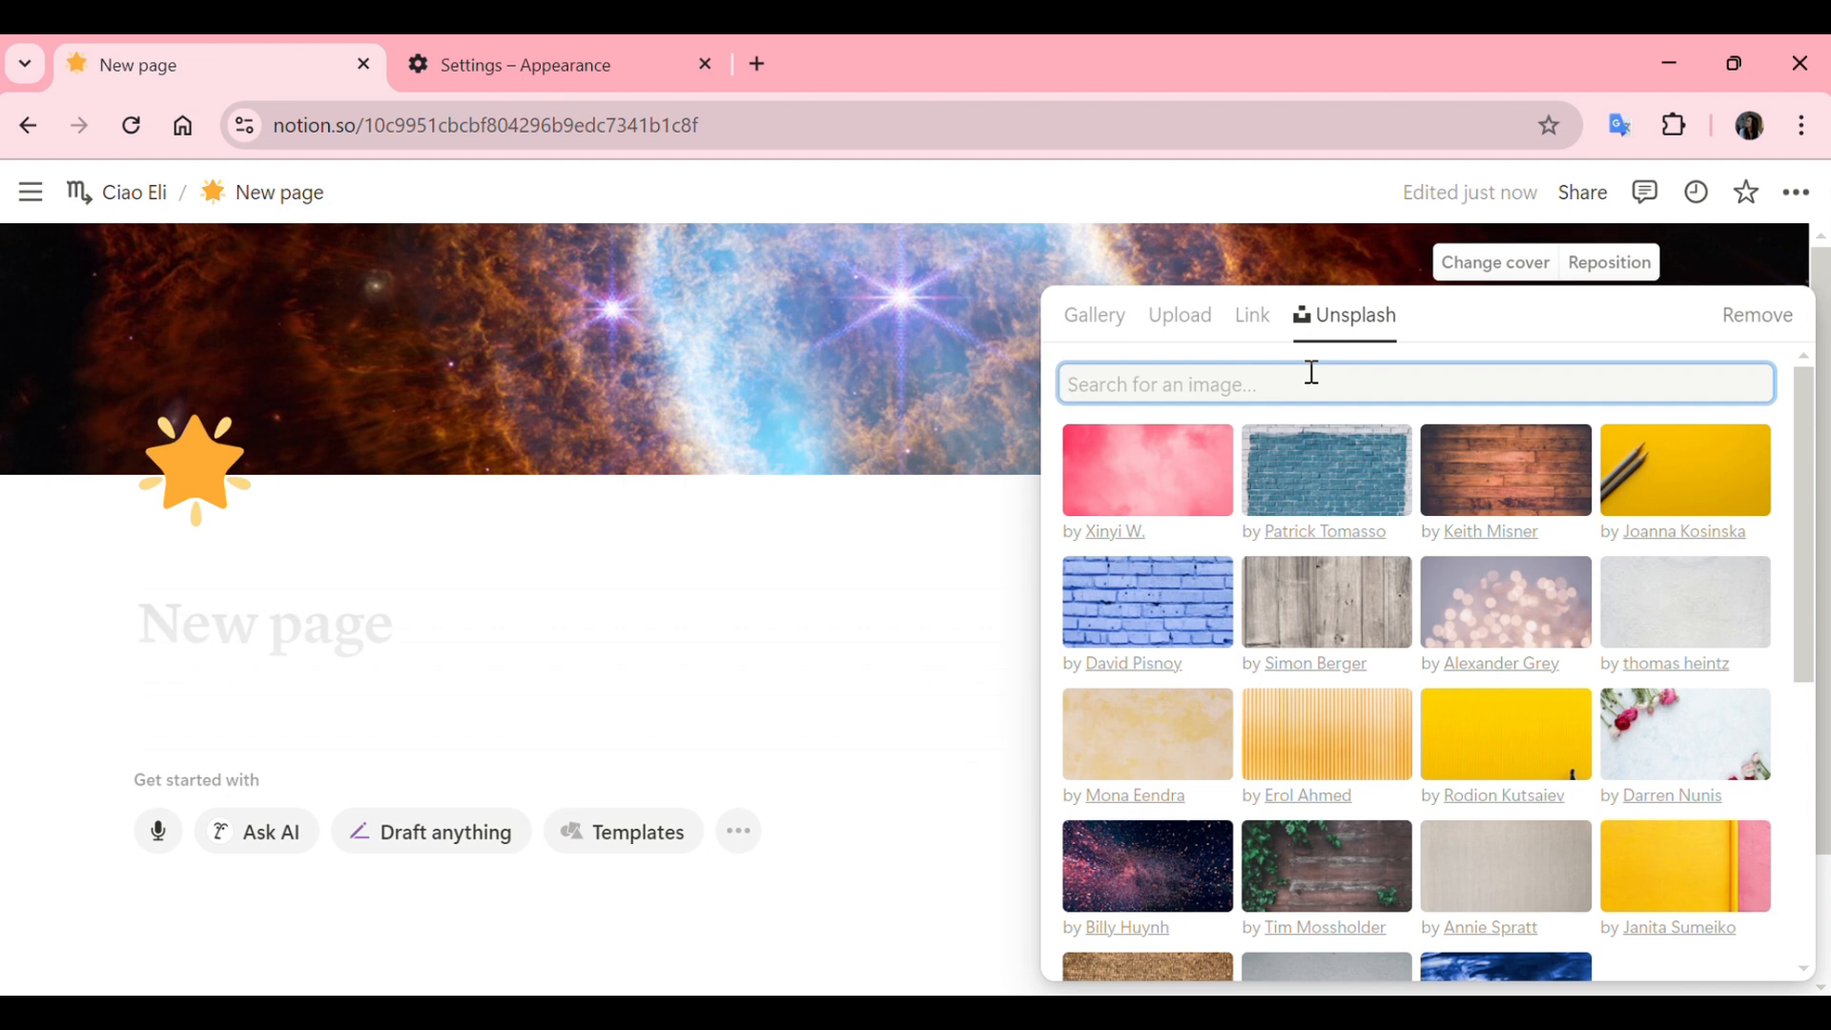
pyautogui.click(1106, 329)
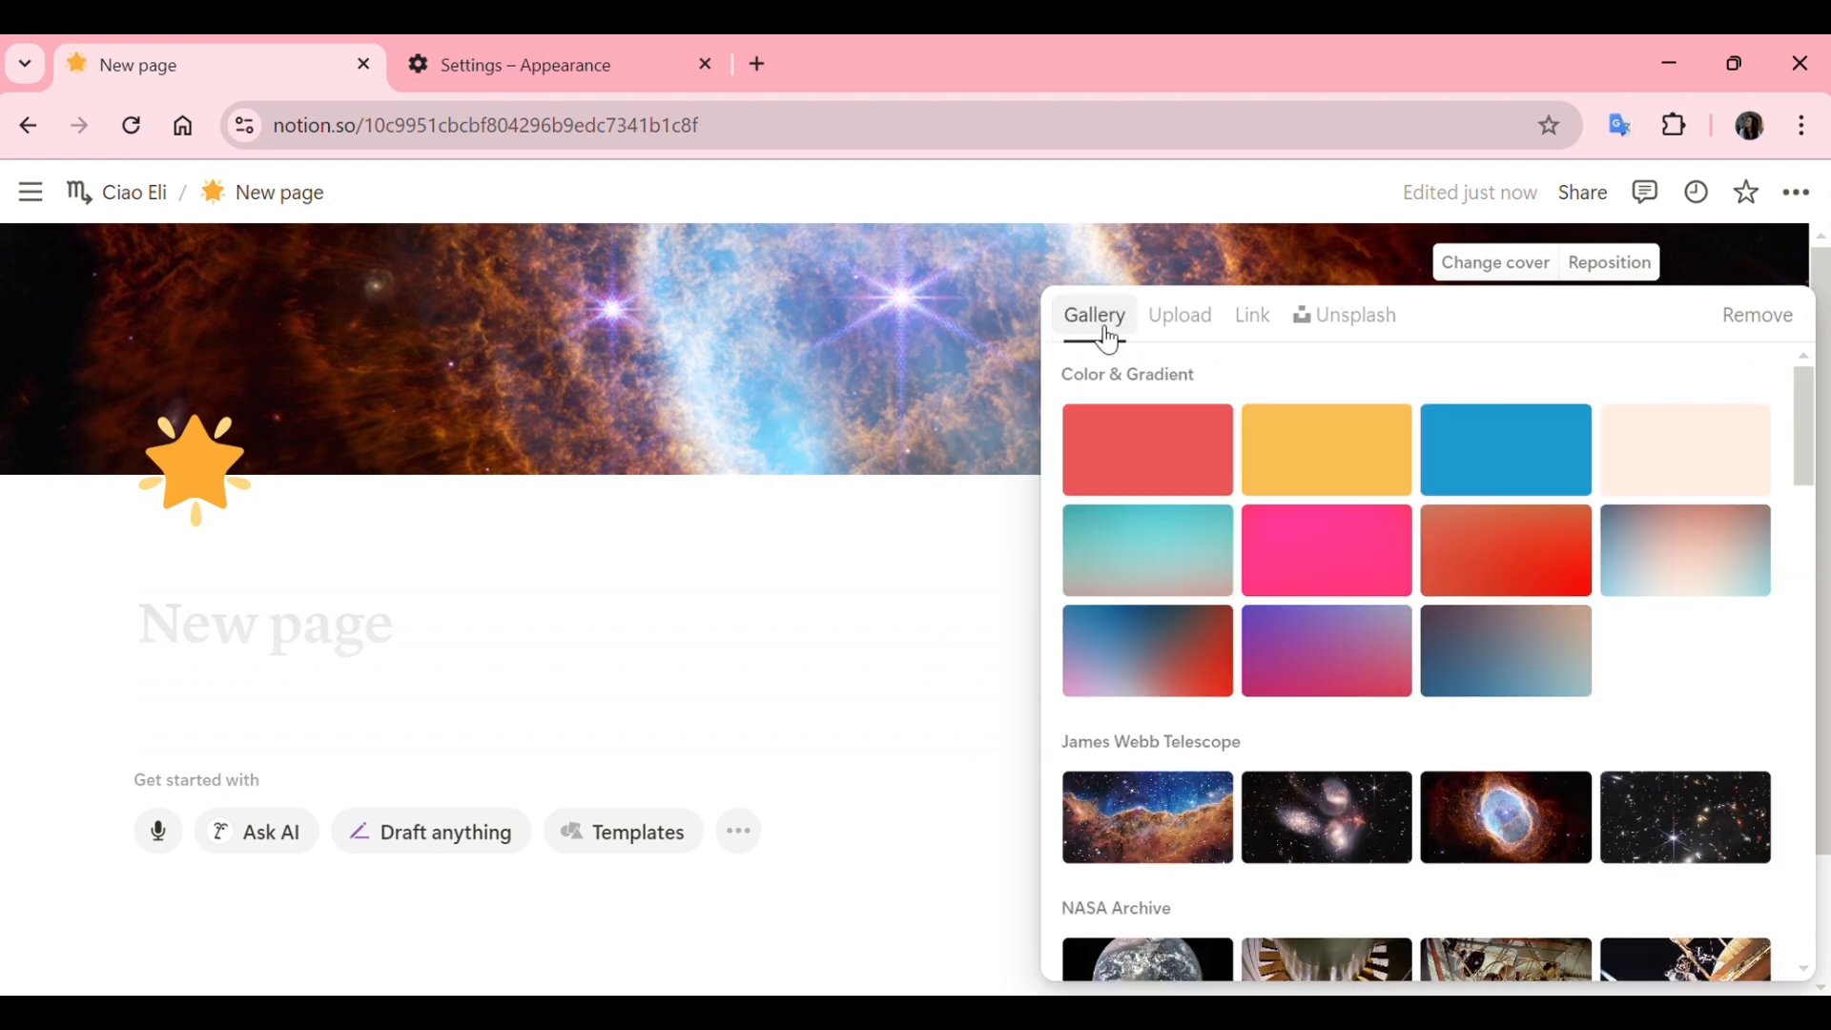
pyautogui.click(1695, 470)
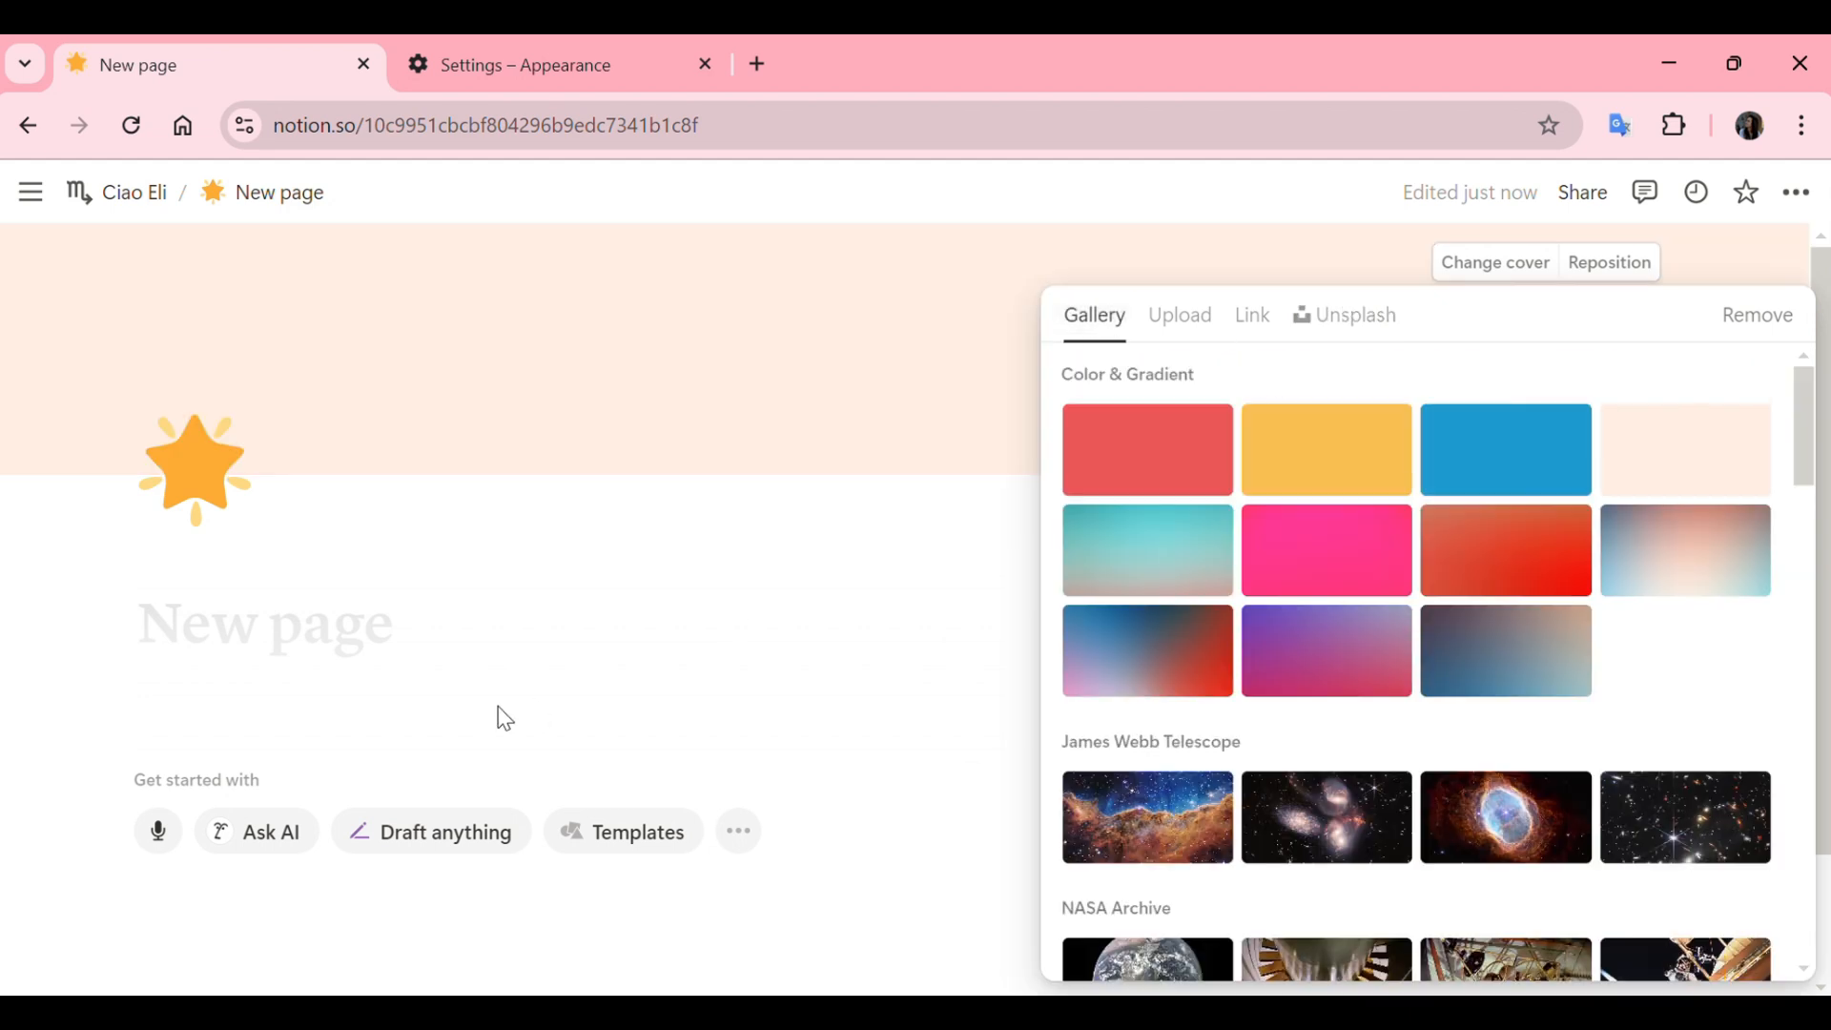
# - Title the new page "Daily"
pyautogui.click(272, 625)
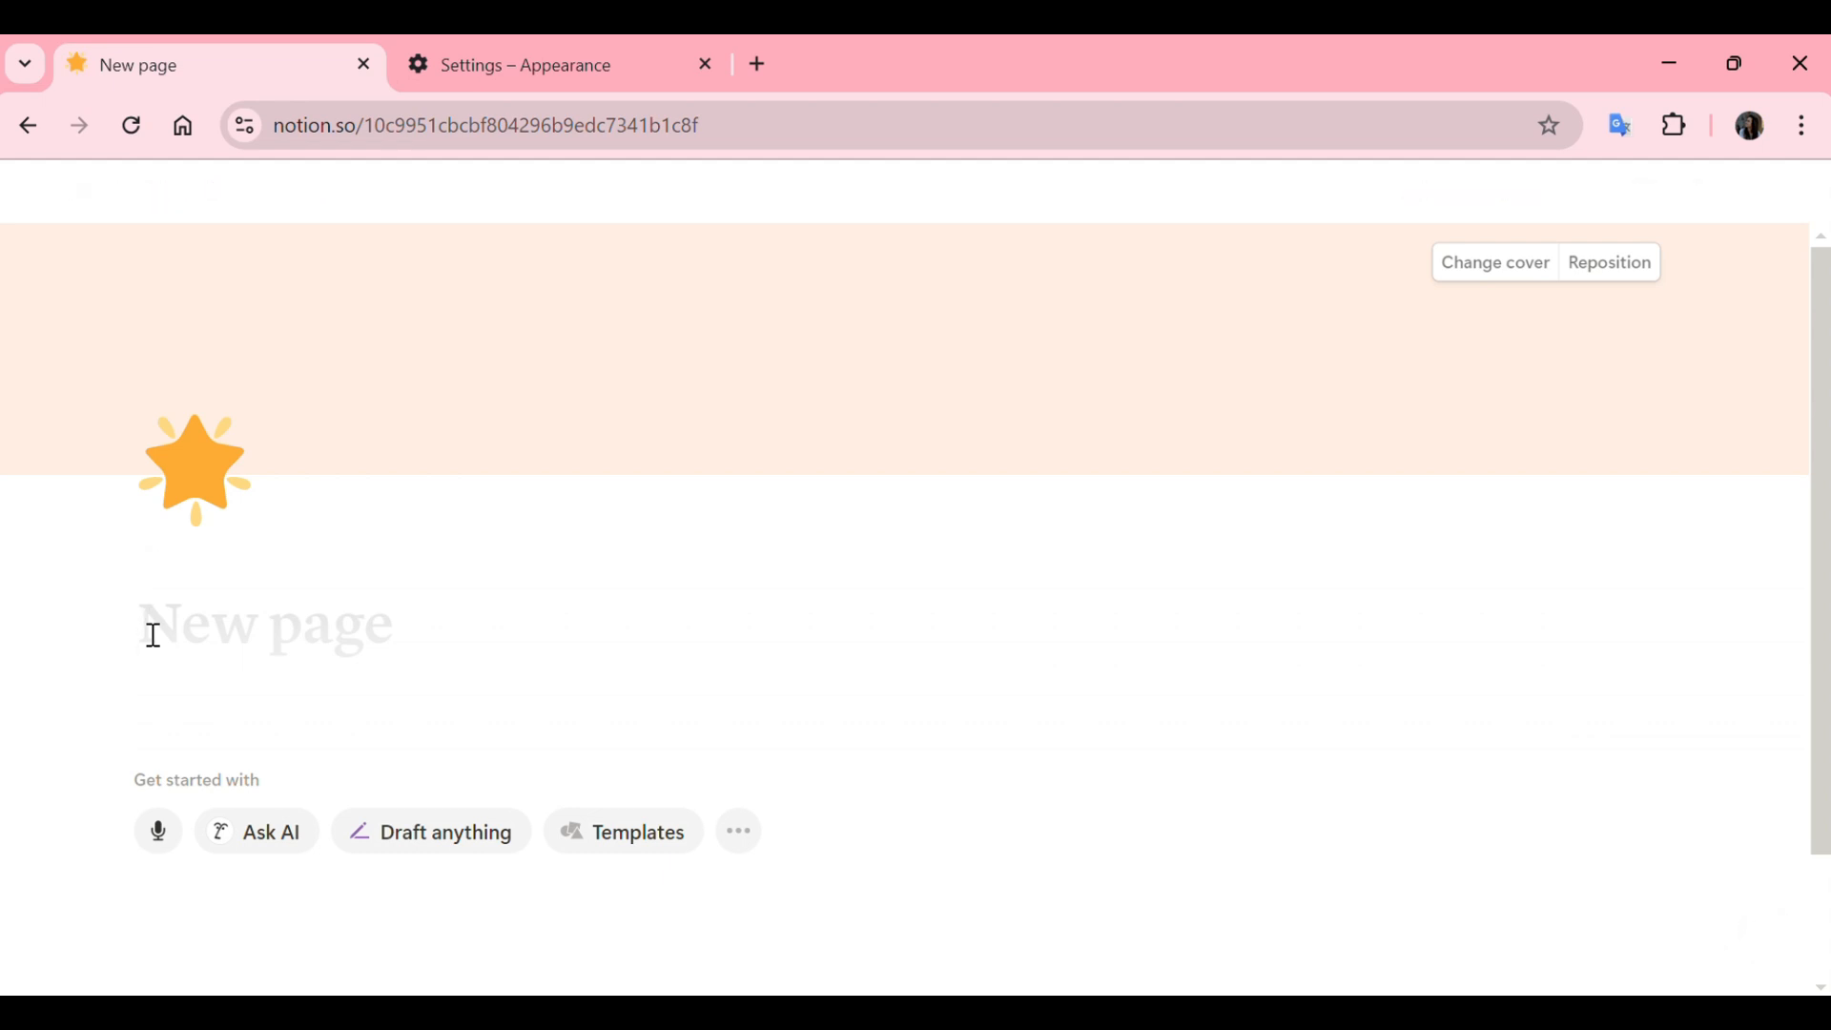
pyautogui.write('Daily')
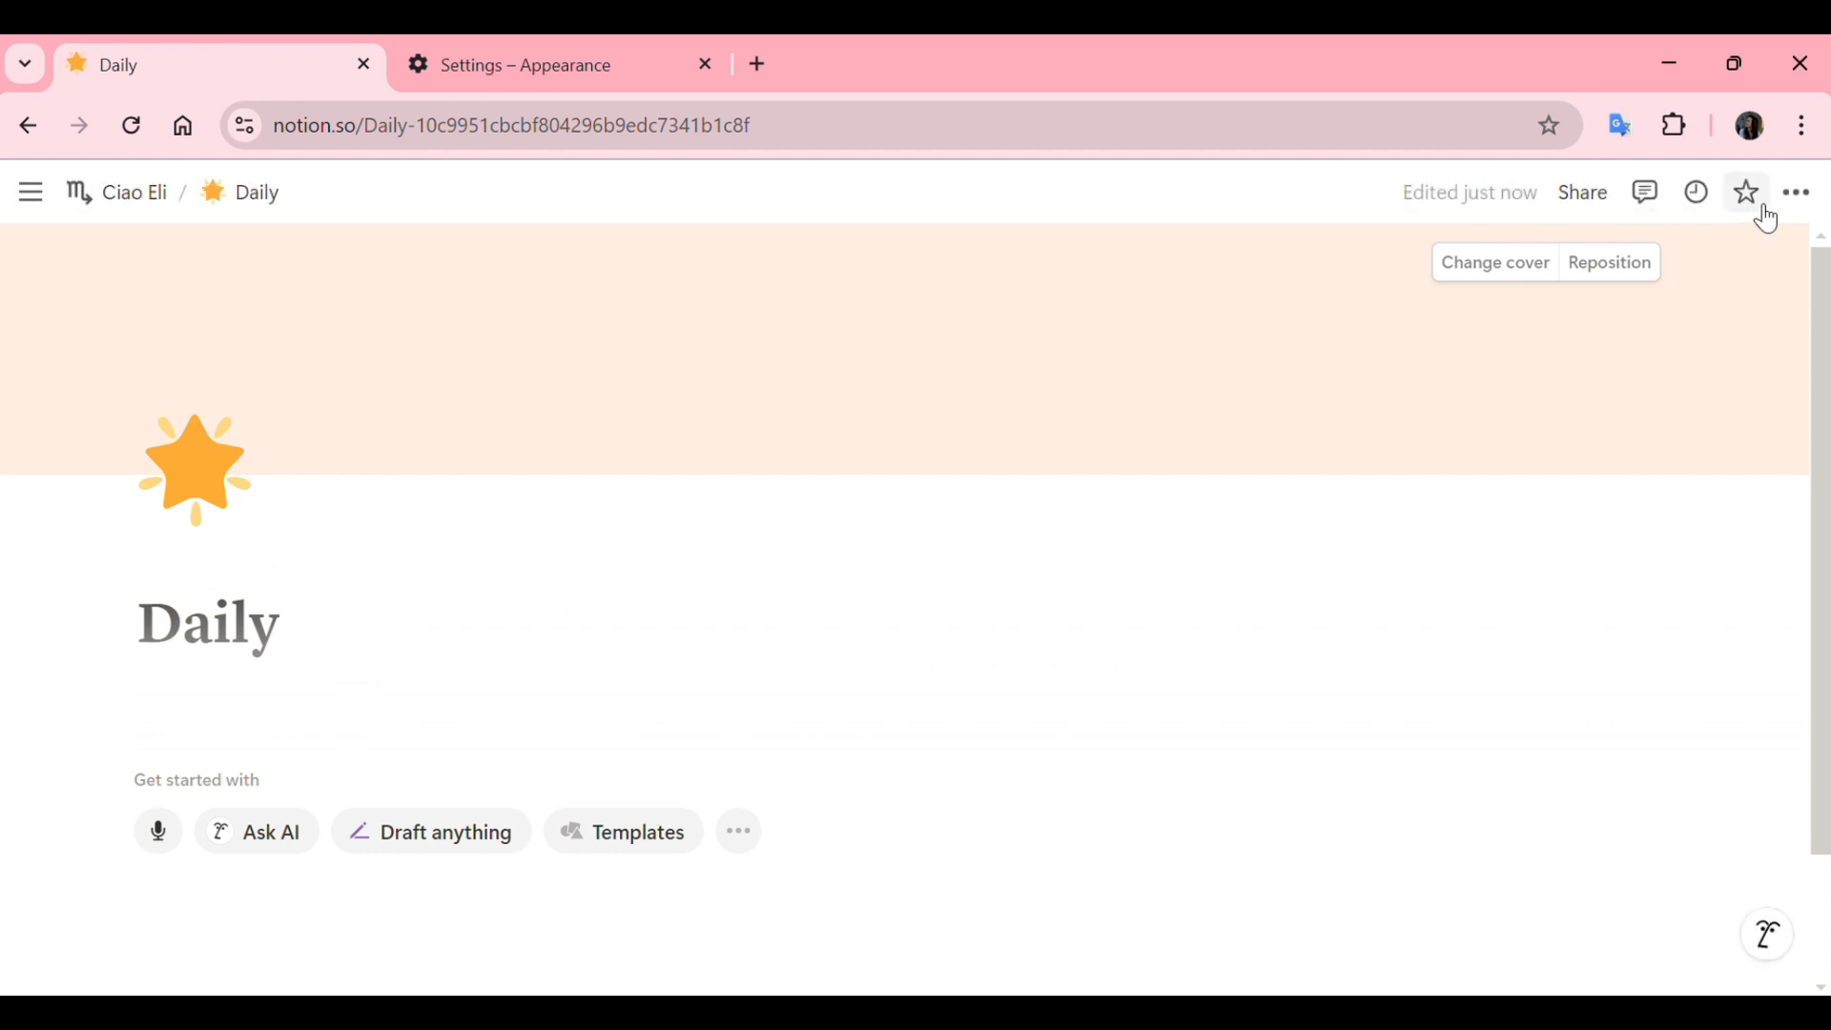
pyautogui.scroll(-2, 262, 847)
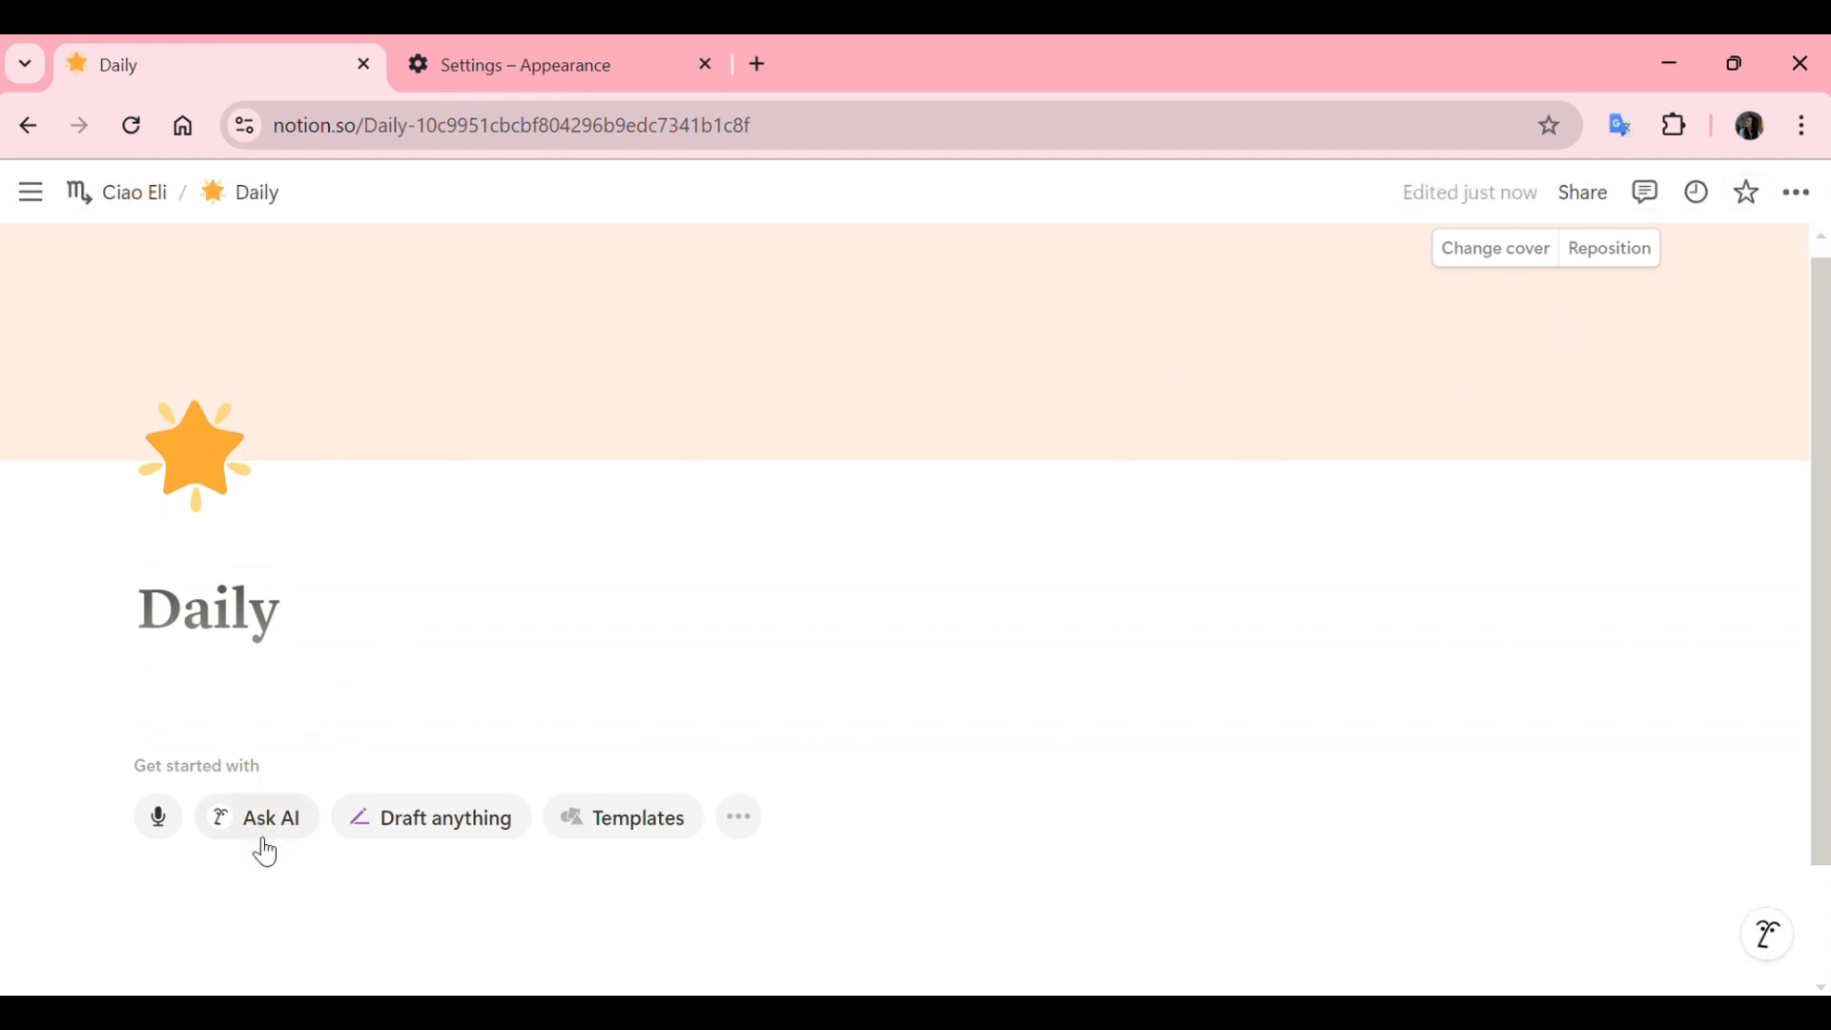
pyautogui.scroll(2, 262, 834)
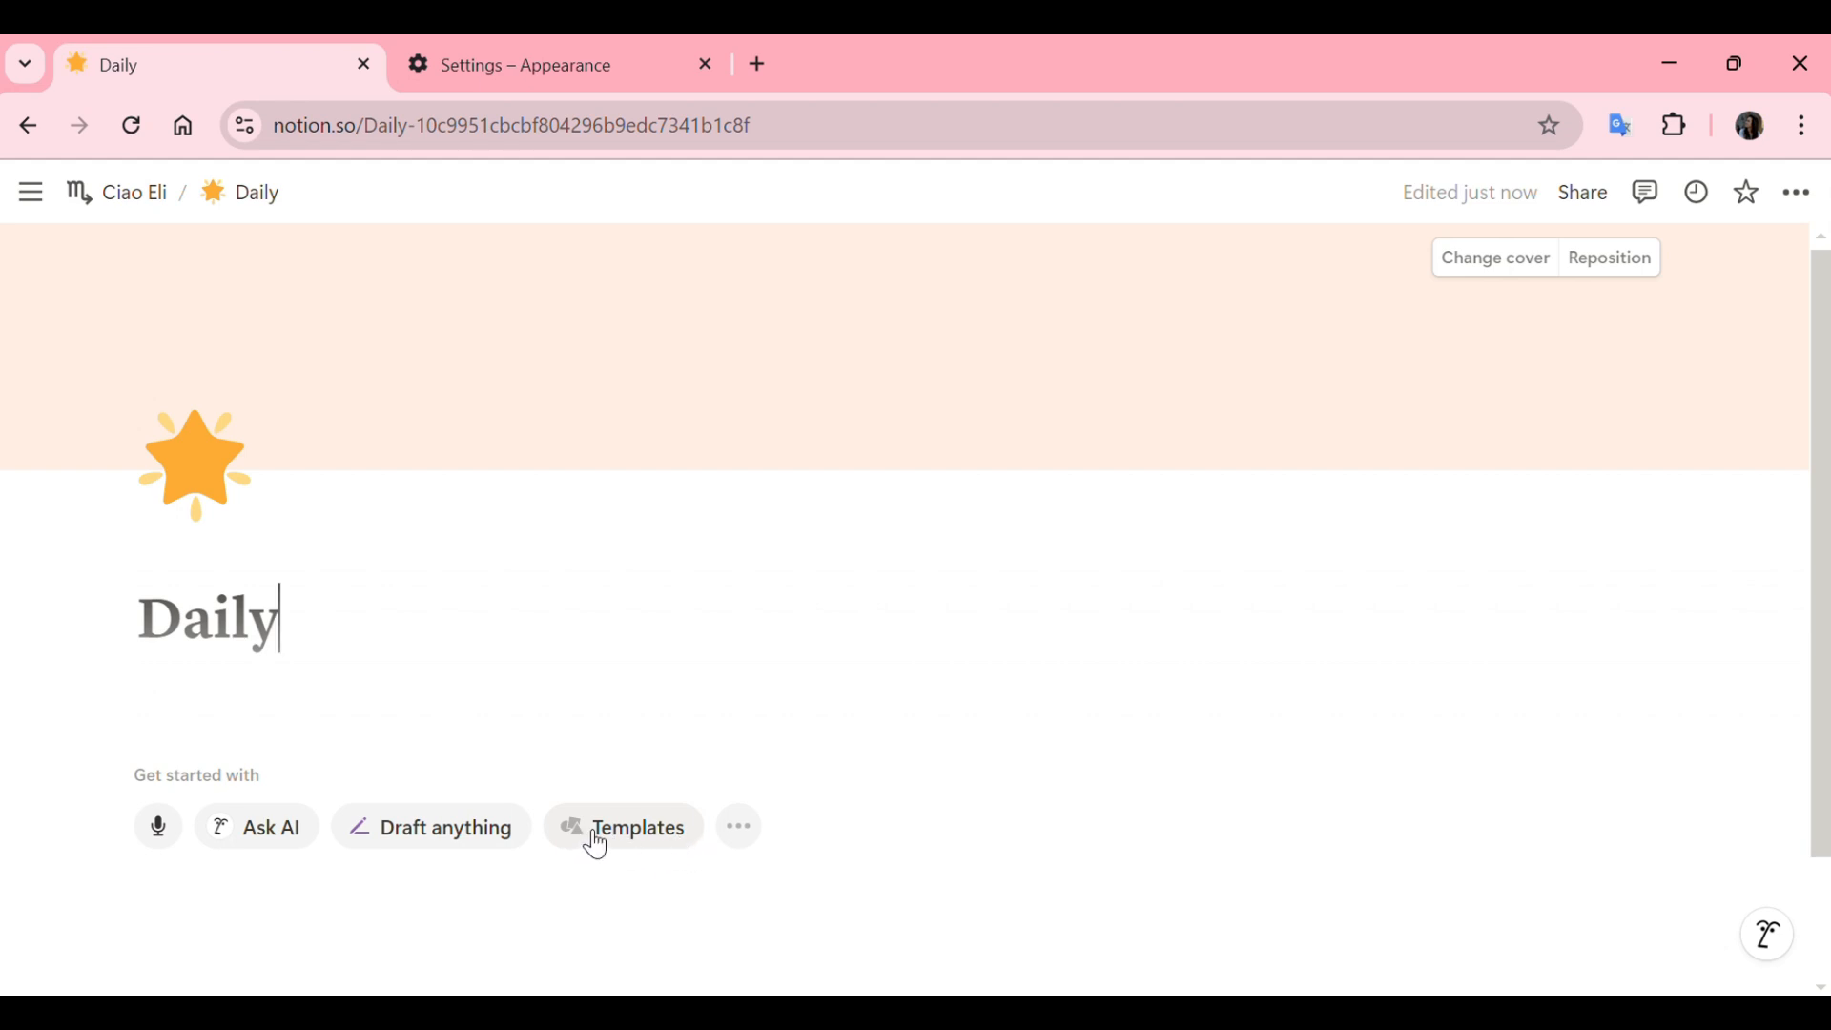
# - Look through the template gallery's categories, featured templates and collections, and return to the Daily page
pyautogui.click(638, 849)
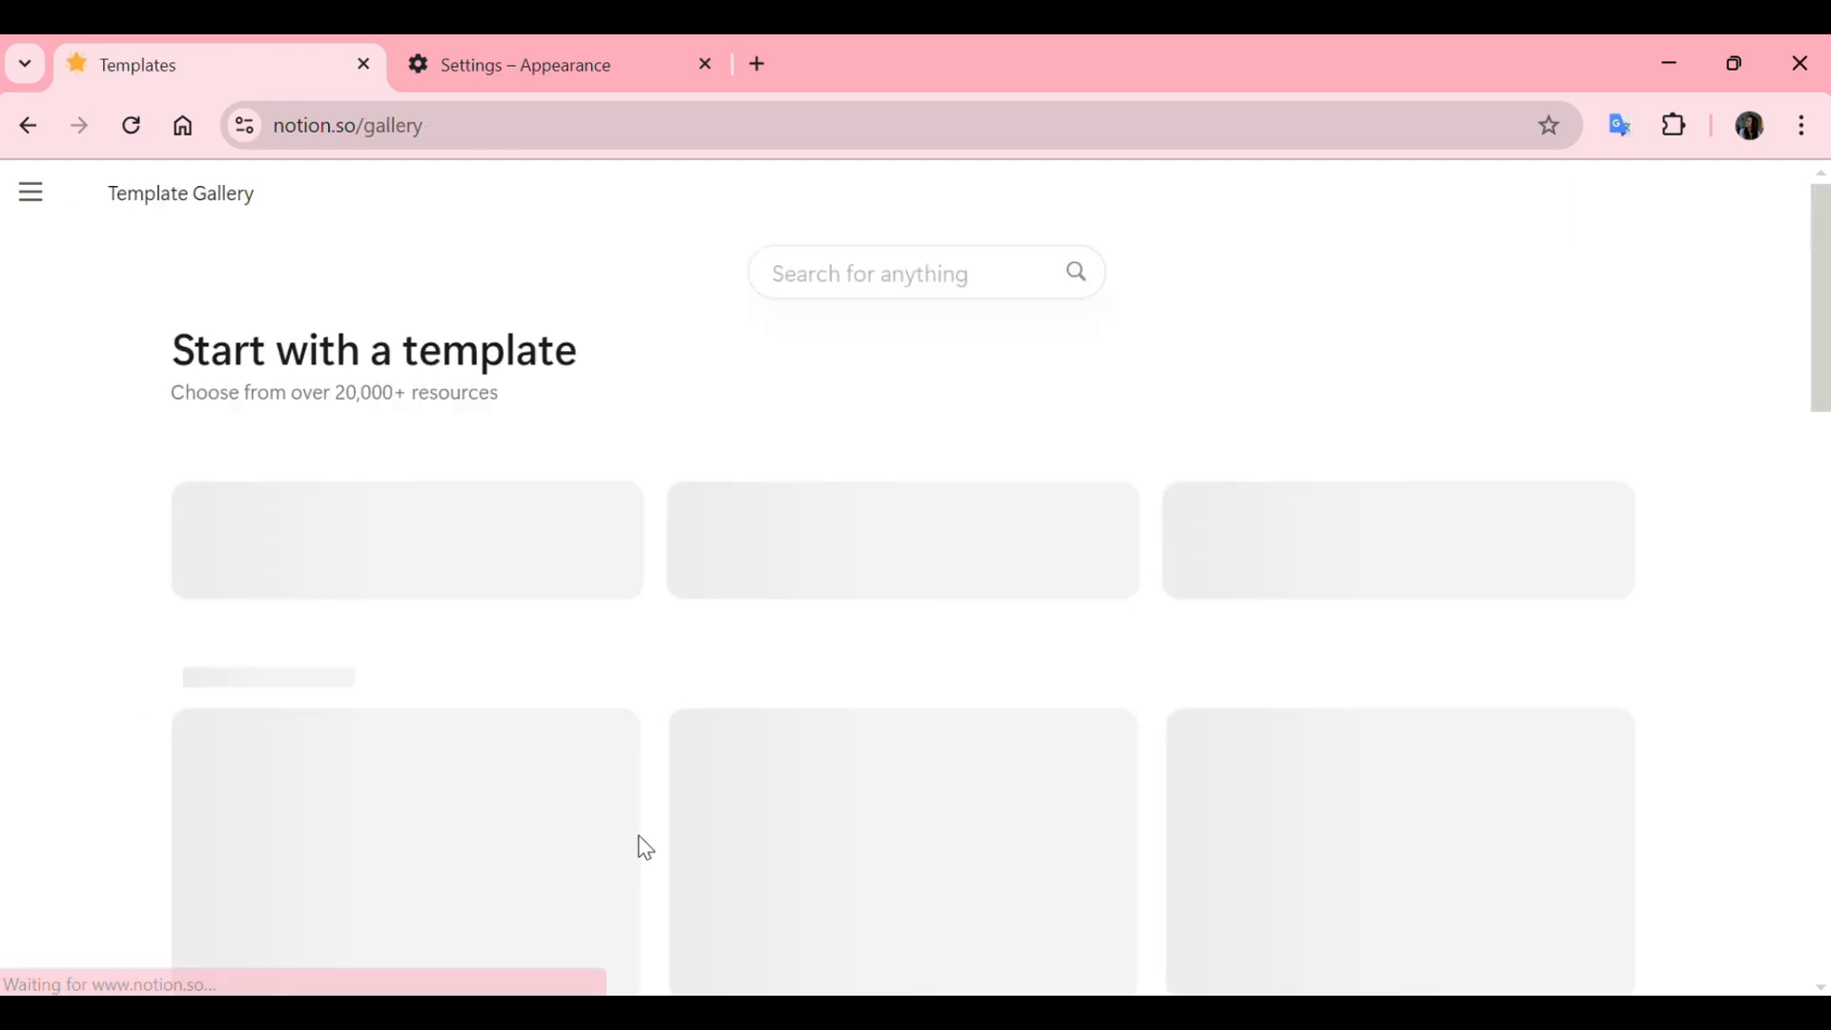
pyautogui.scroll(-8, 654, 490)
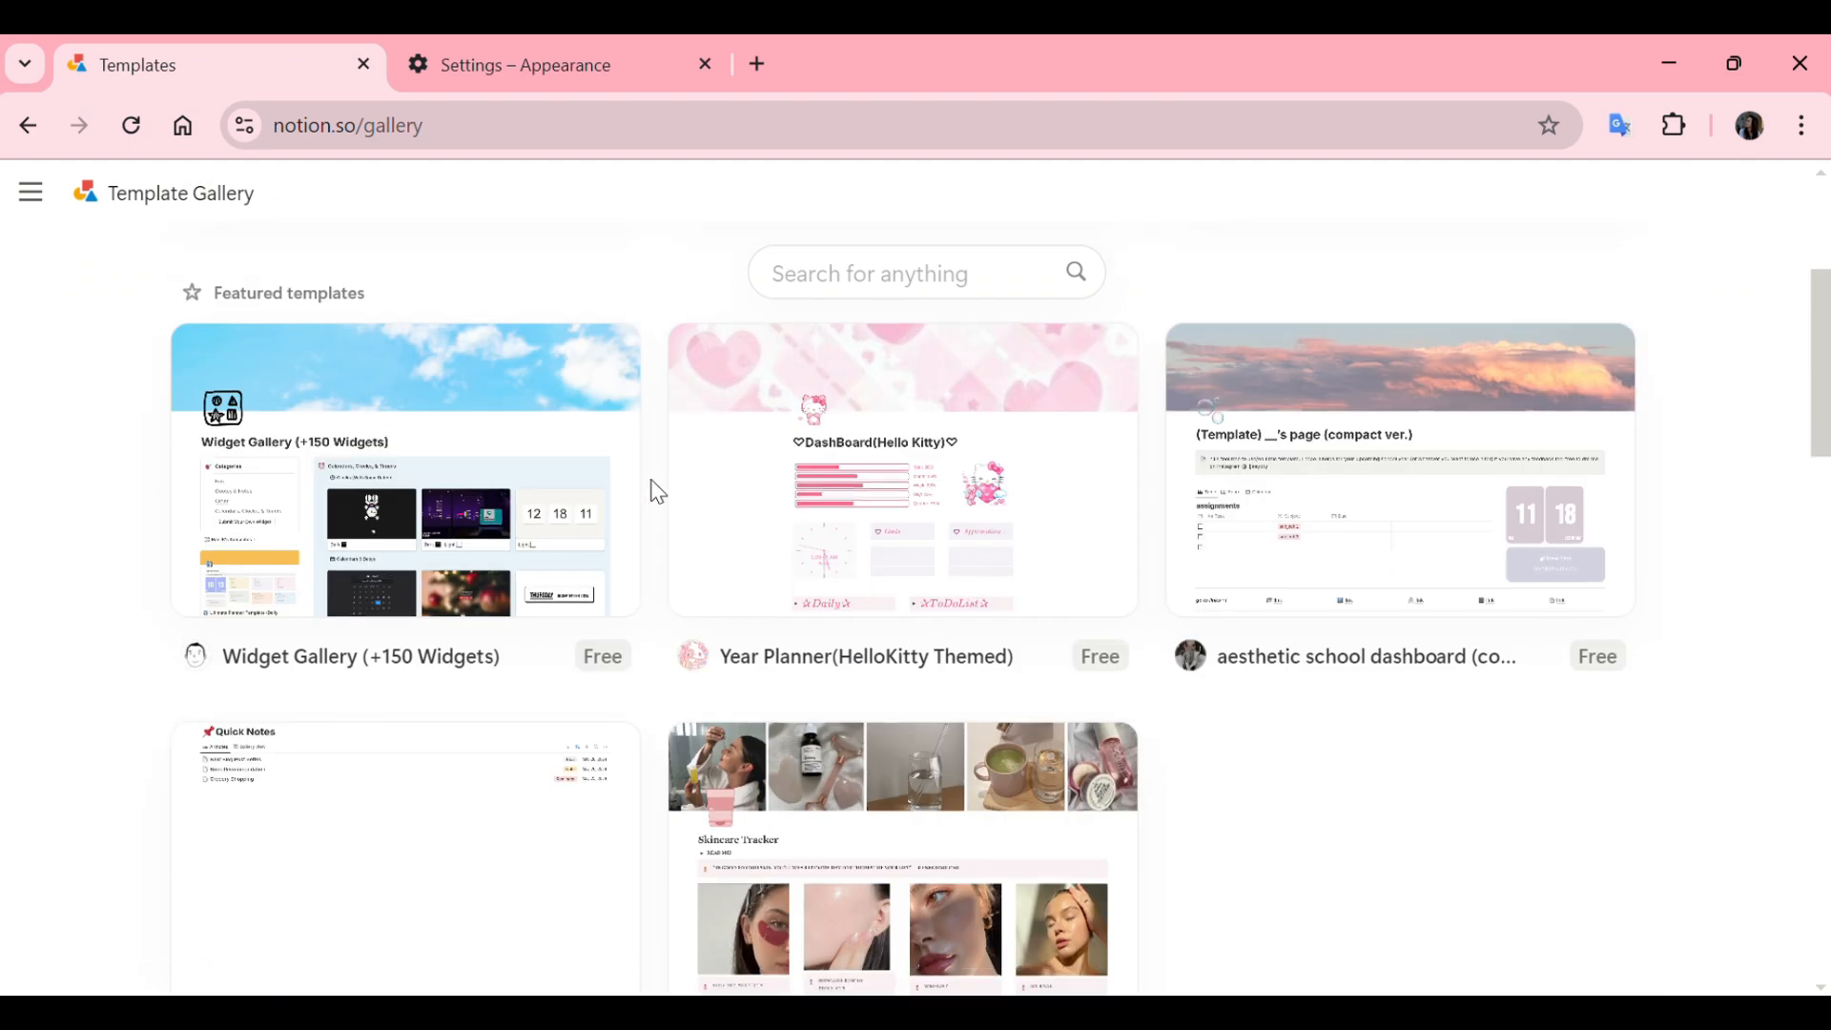
pyautogui.scroll(8, 658, 492)
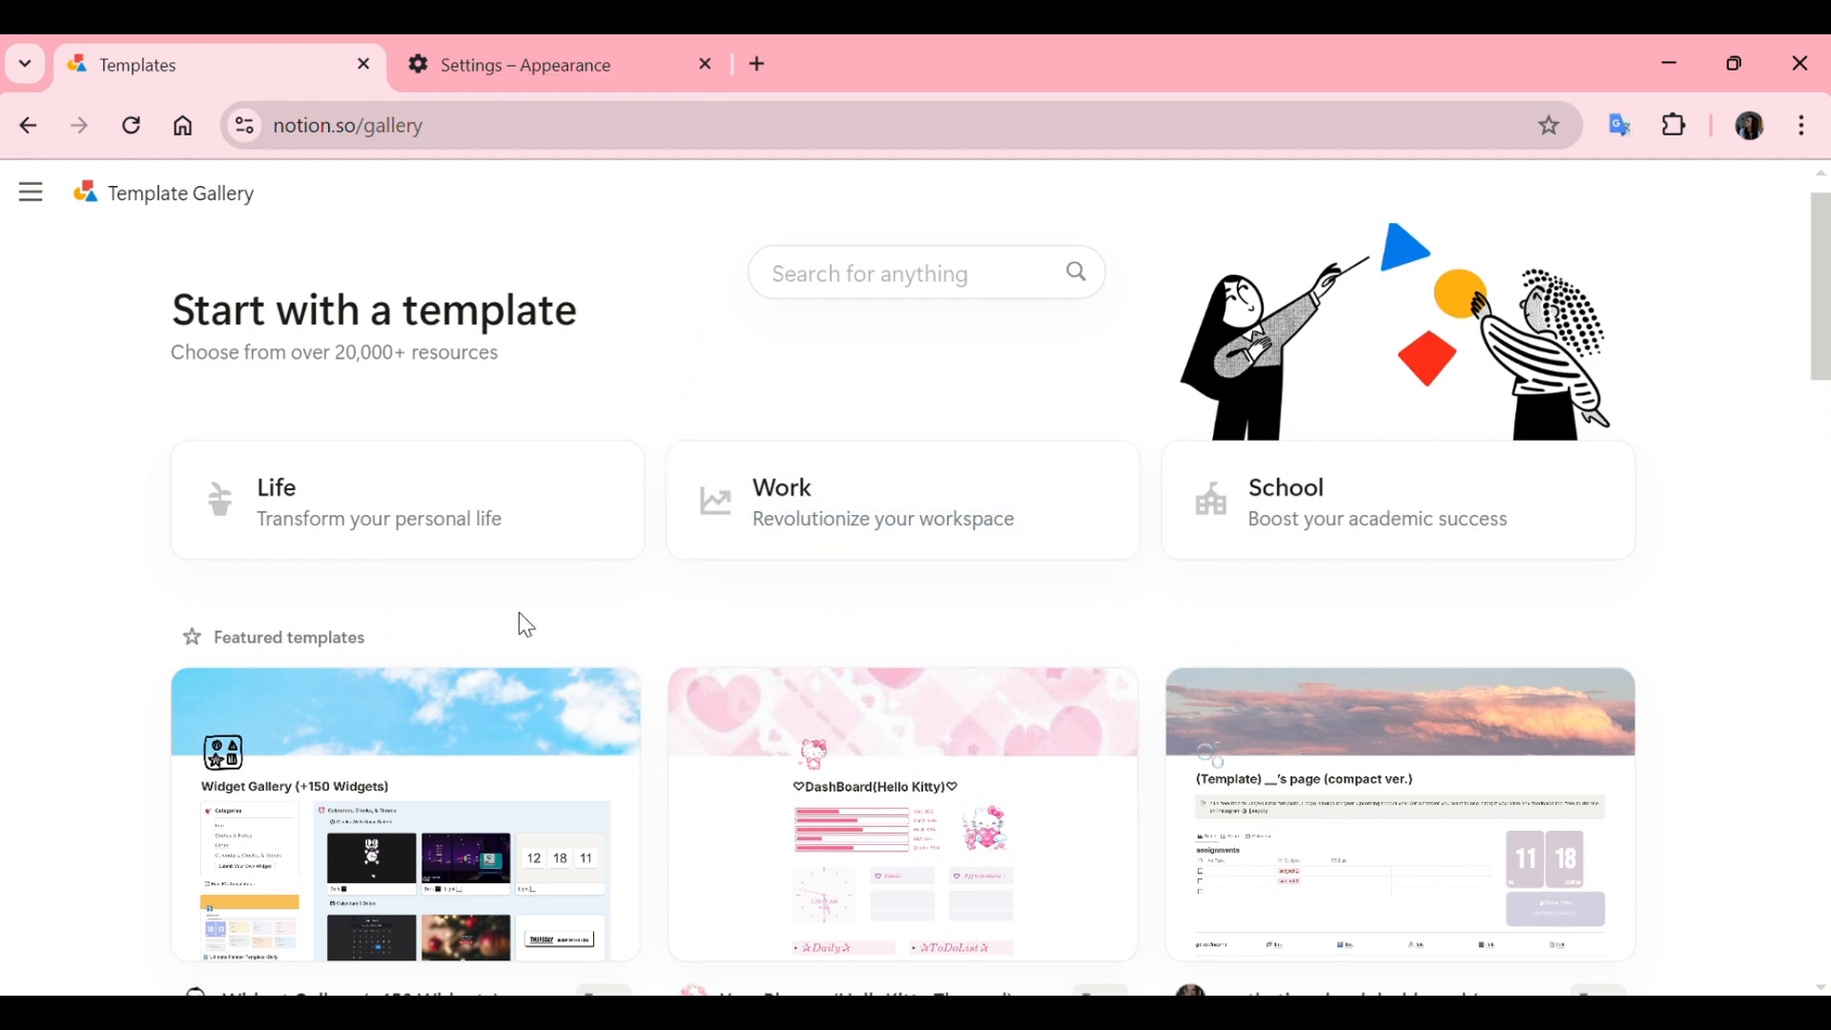
pyautogui.scroll(-8, 522, 620)
pyautogui.scroll(-4, 526, 625)
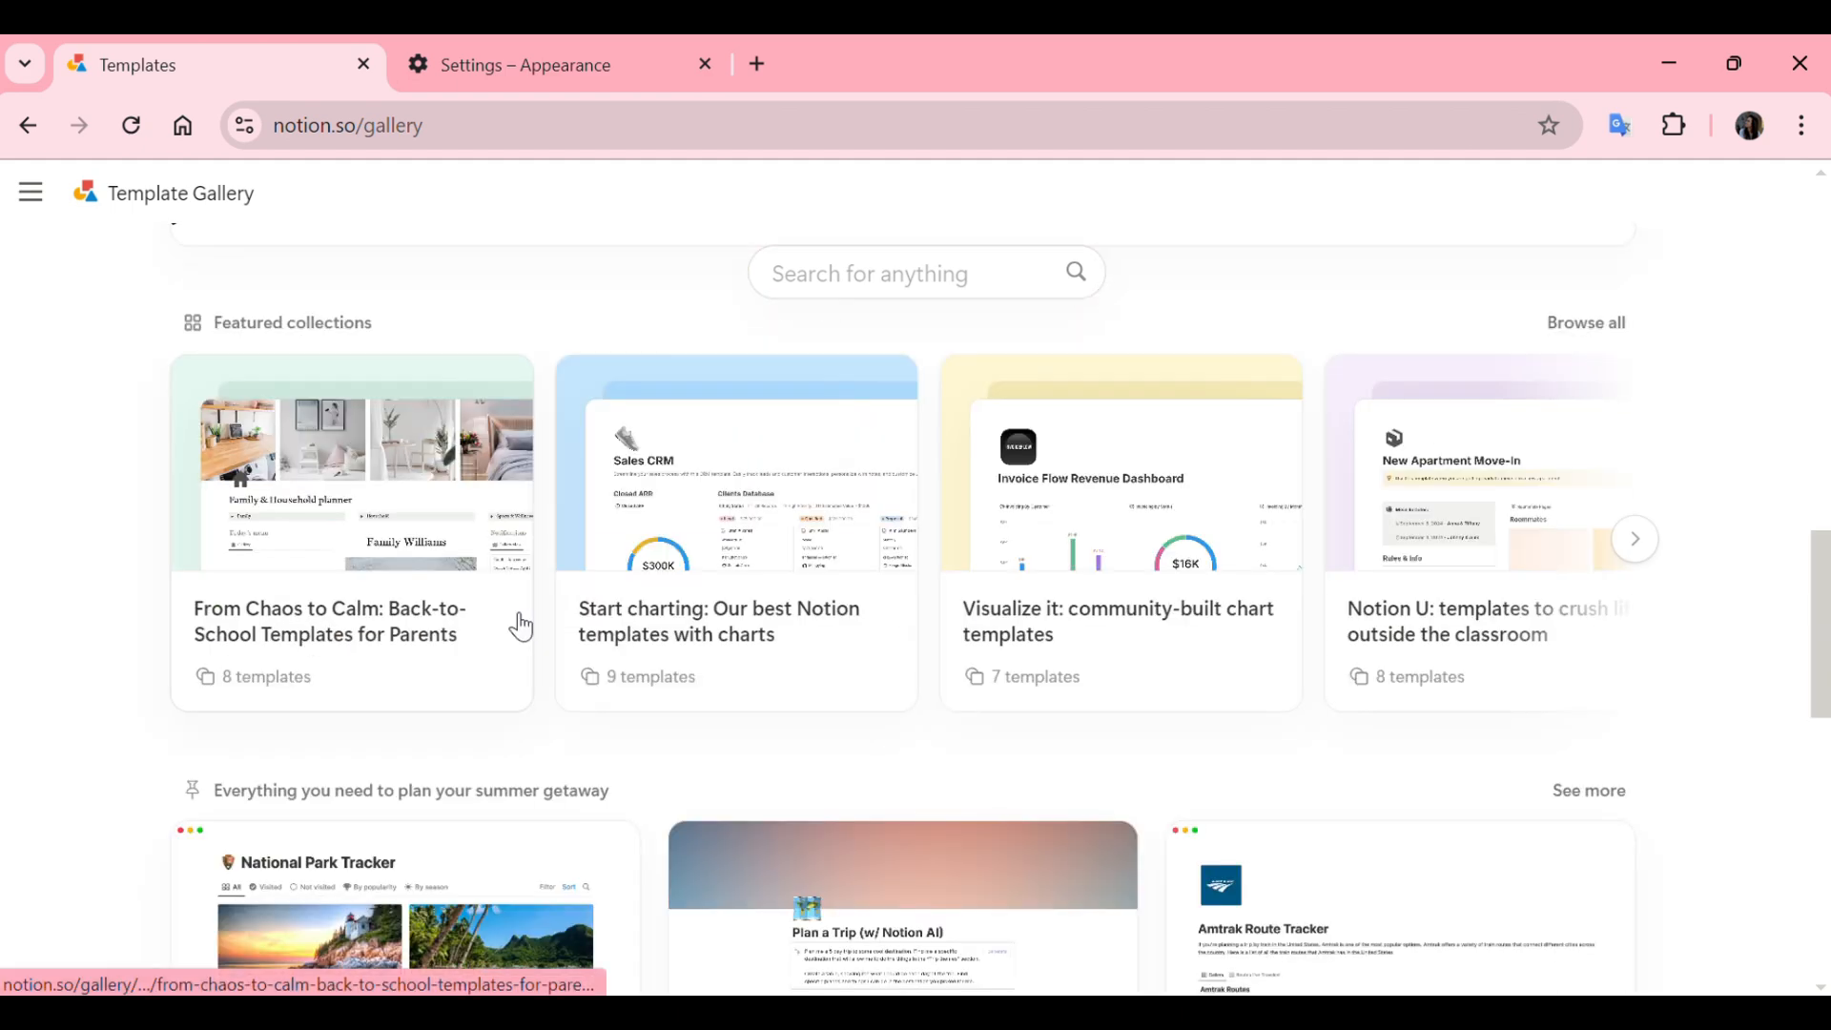
pyautogui.scroll(-5, 523, 626)
pyautogui.scroll(15, 523, 626)
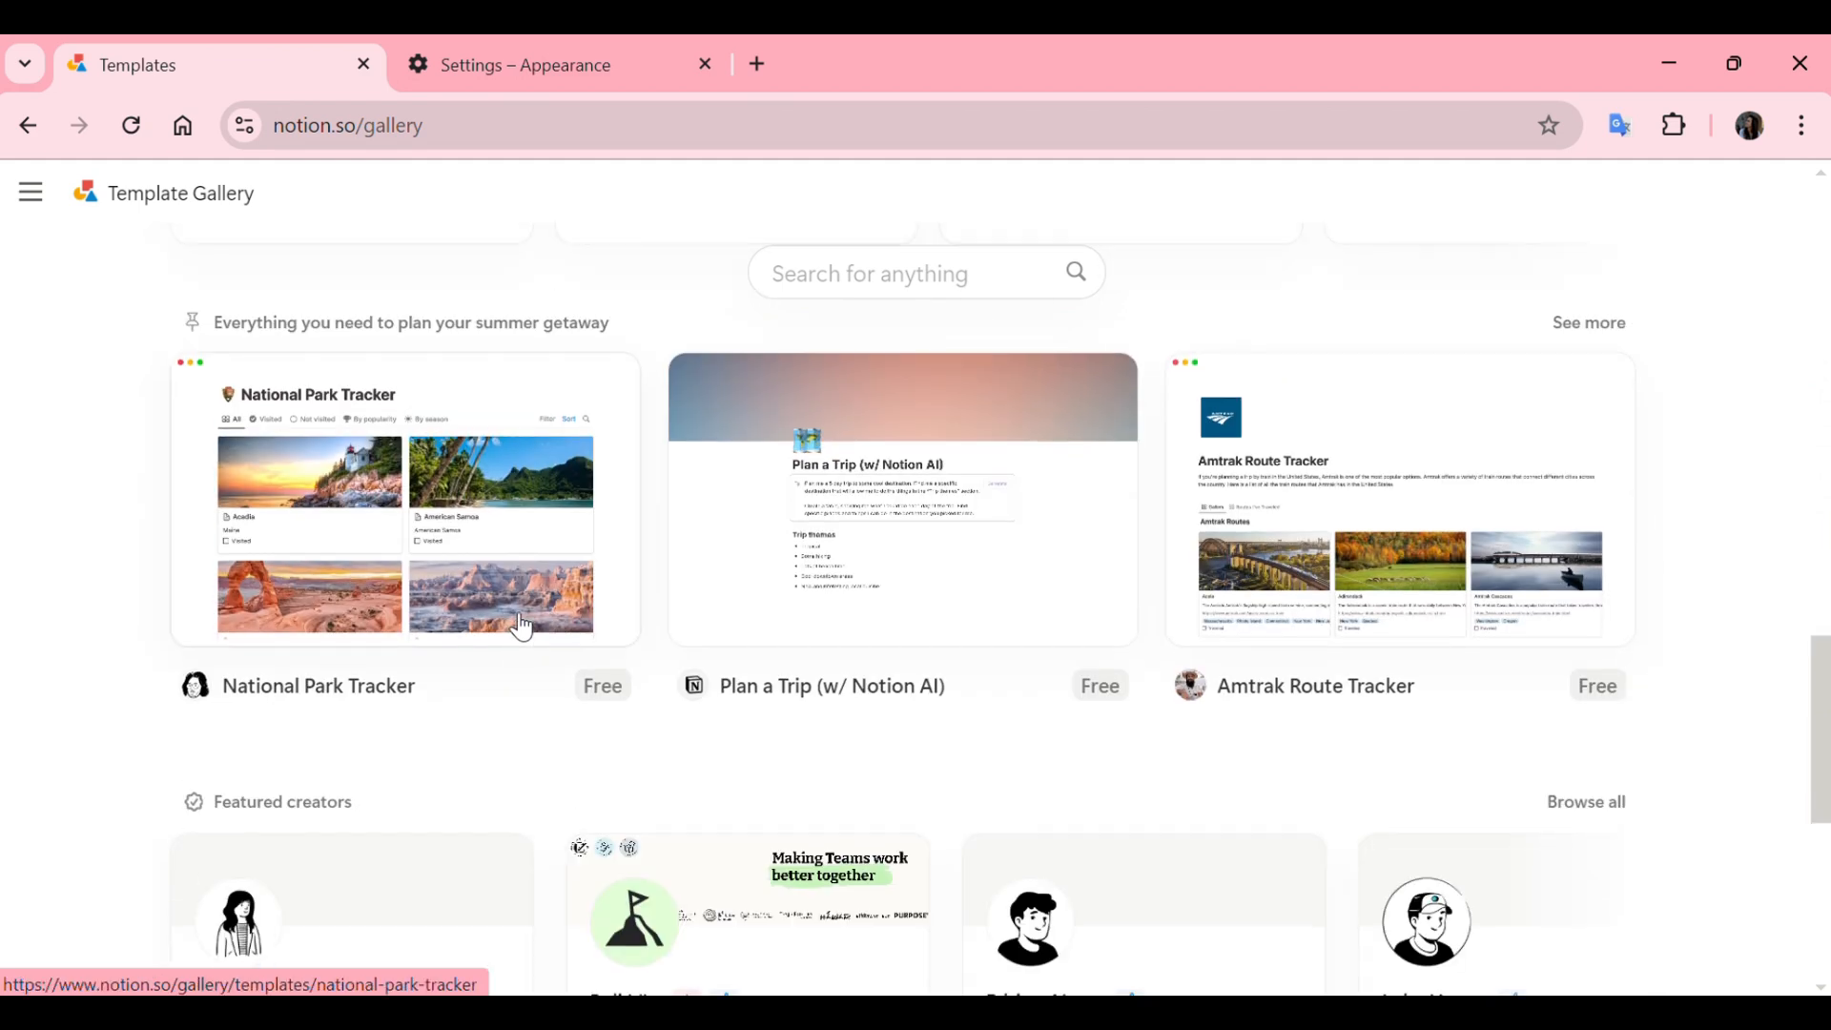
pyautogui.scroll(4, 522, 626)
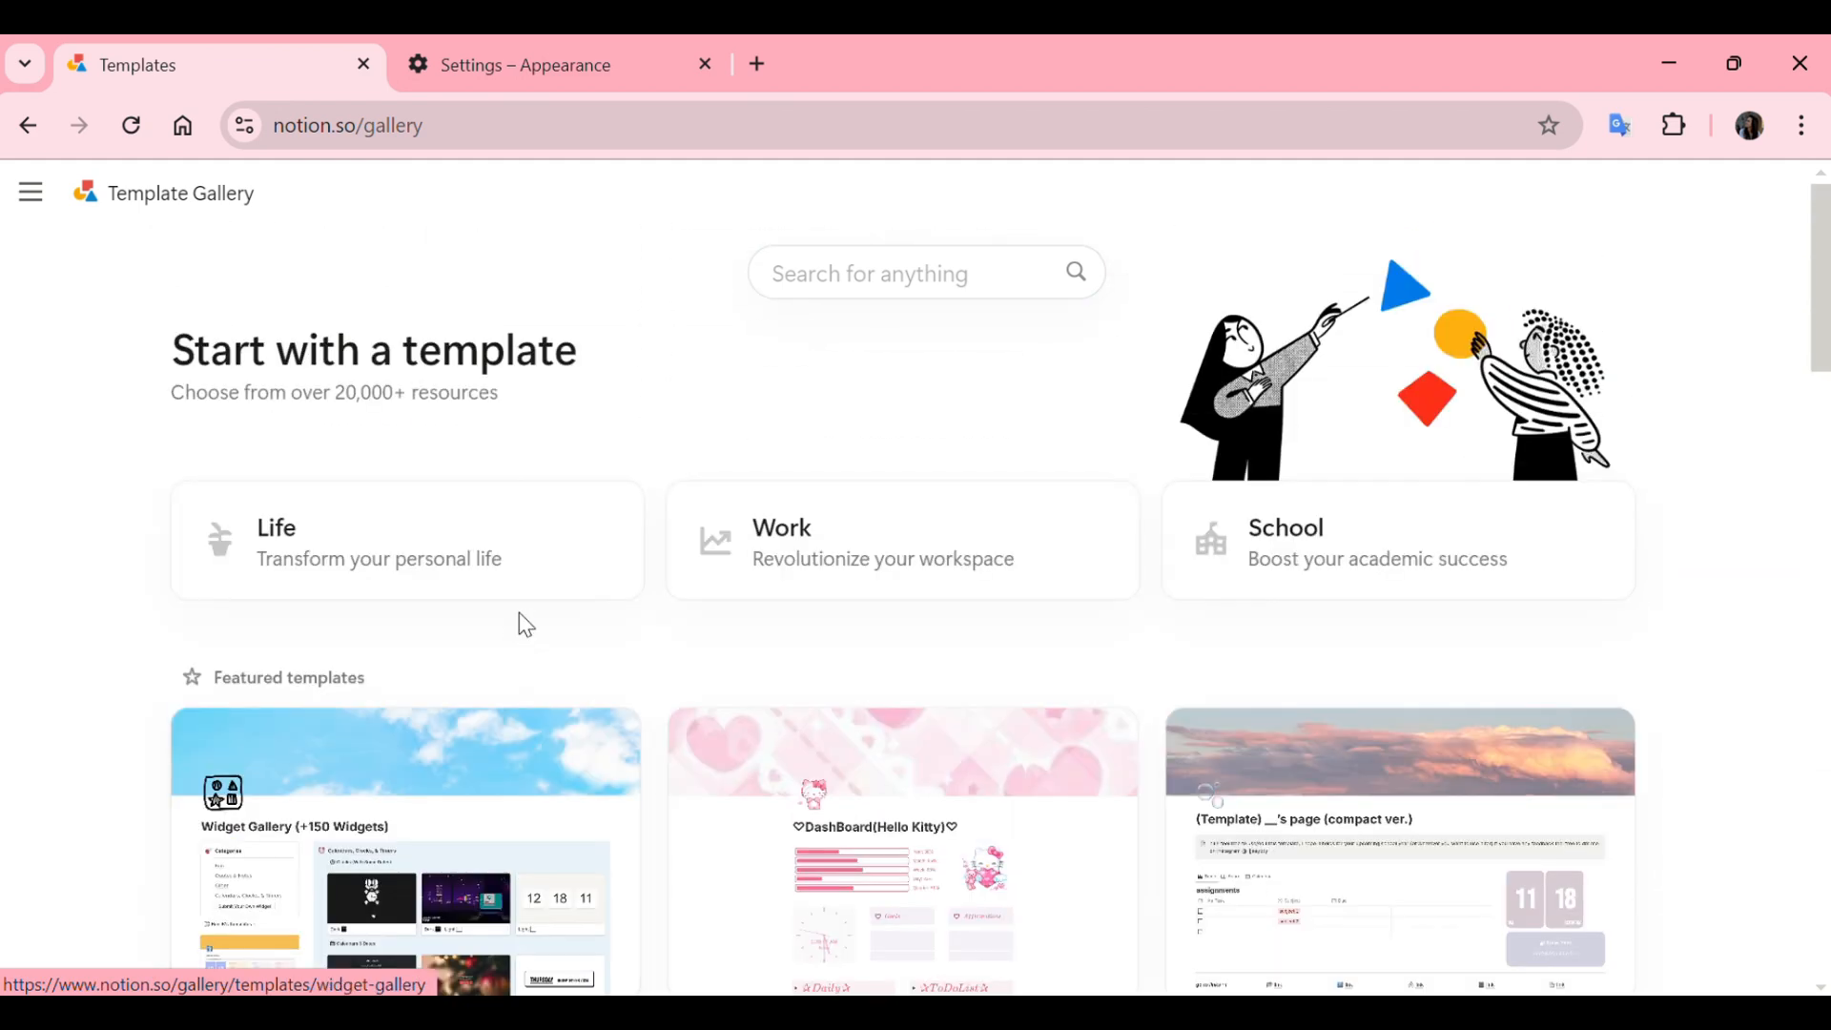
pyautogui.click(26, 125)
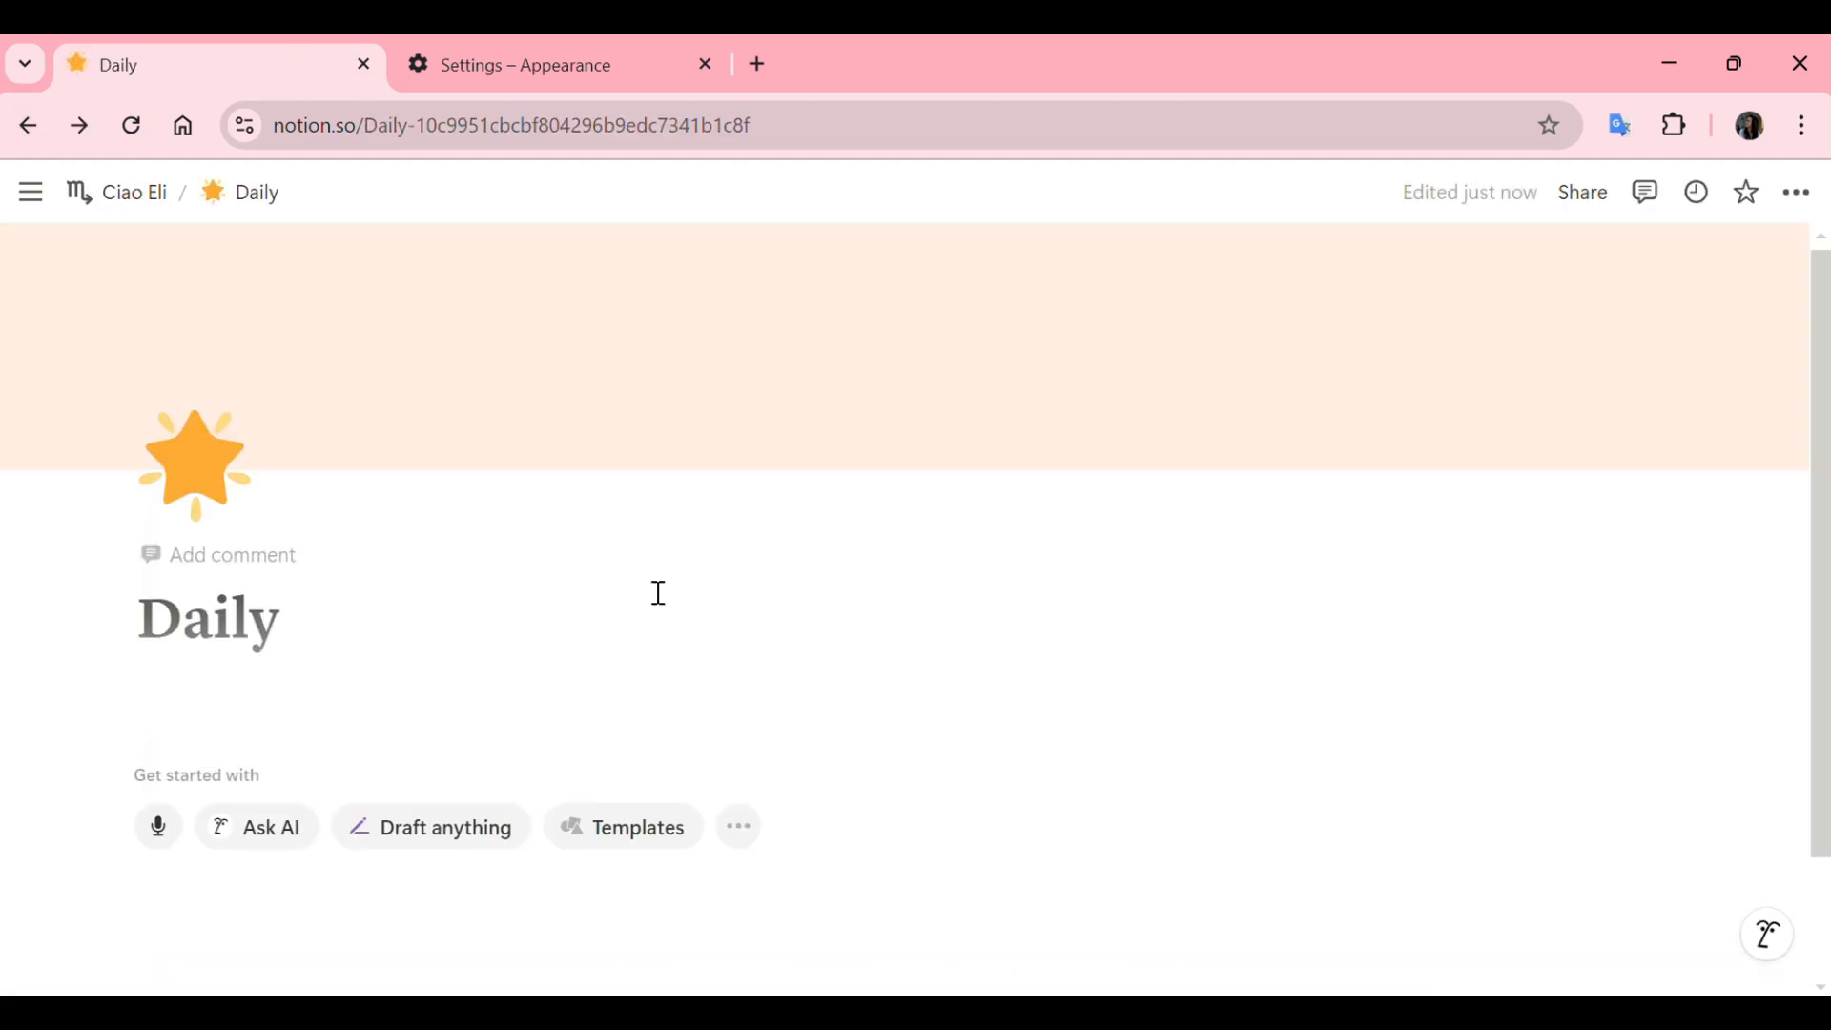
# - Have the AI "create a to do list for daily tasks" on the Daily page and discard the generated list
pyautogui.click(278, 843)
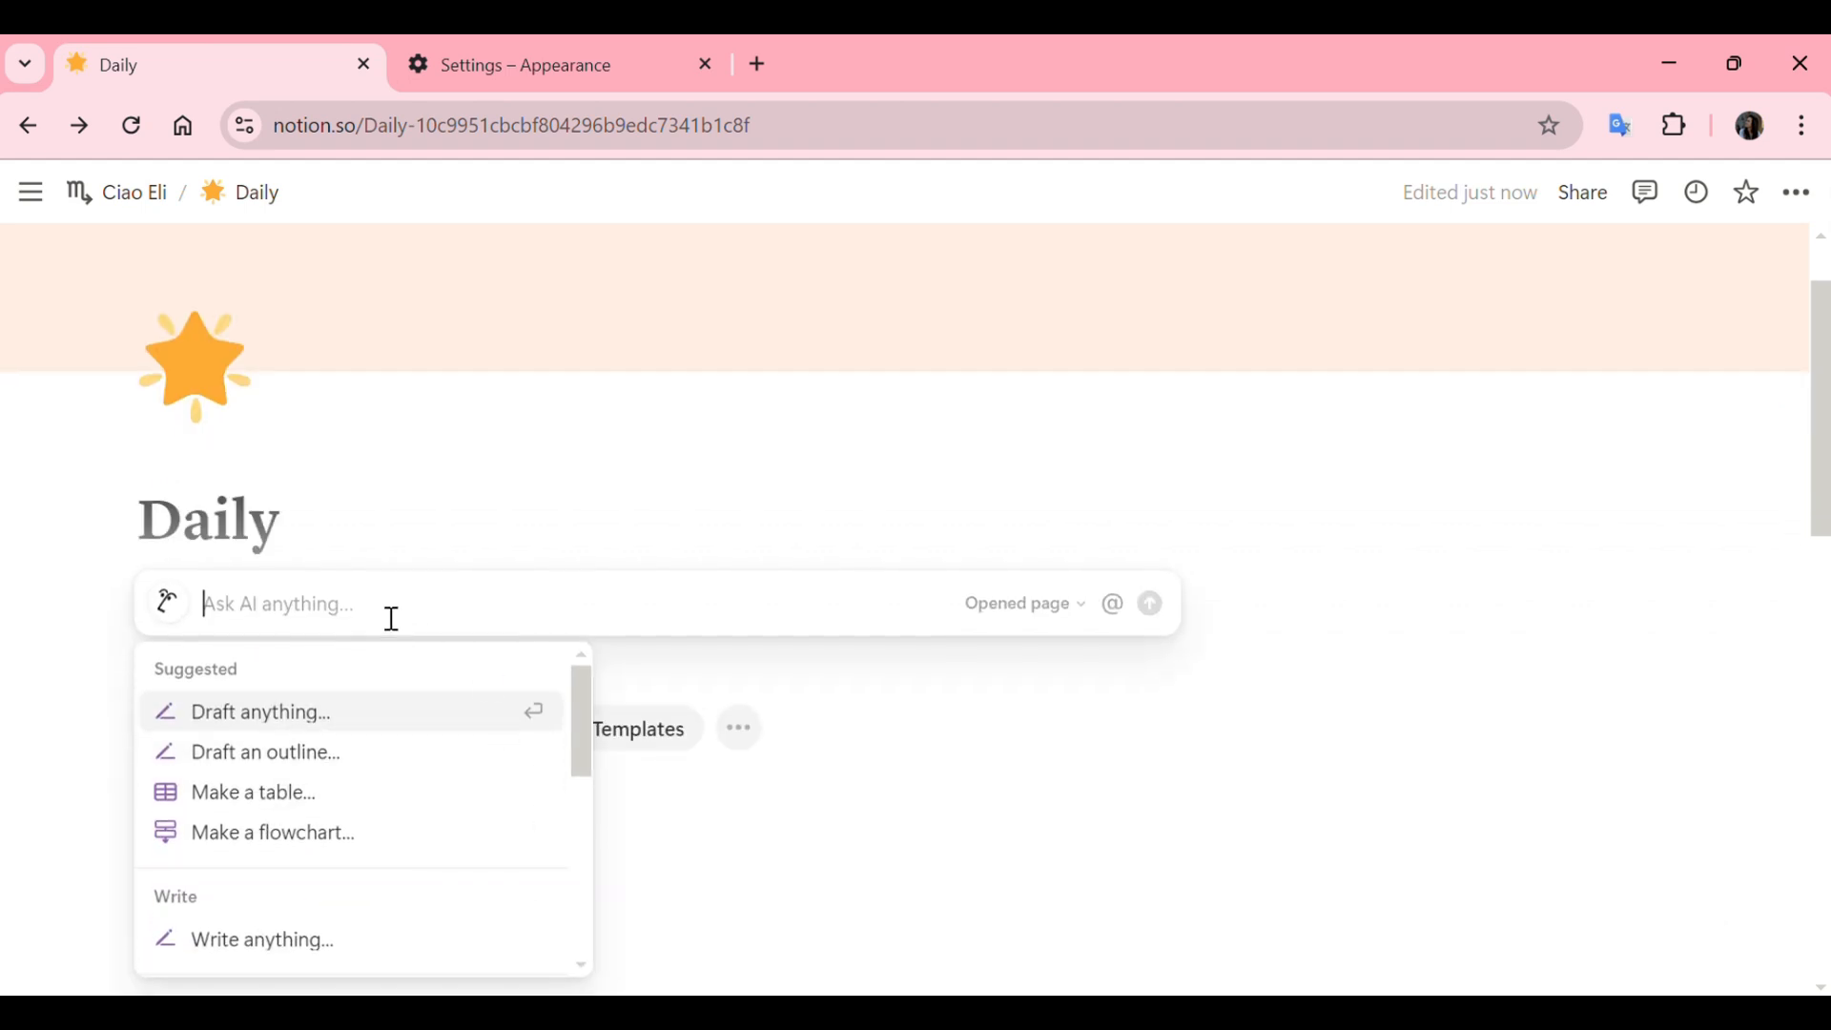
pyautogui.write('cre')
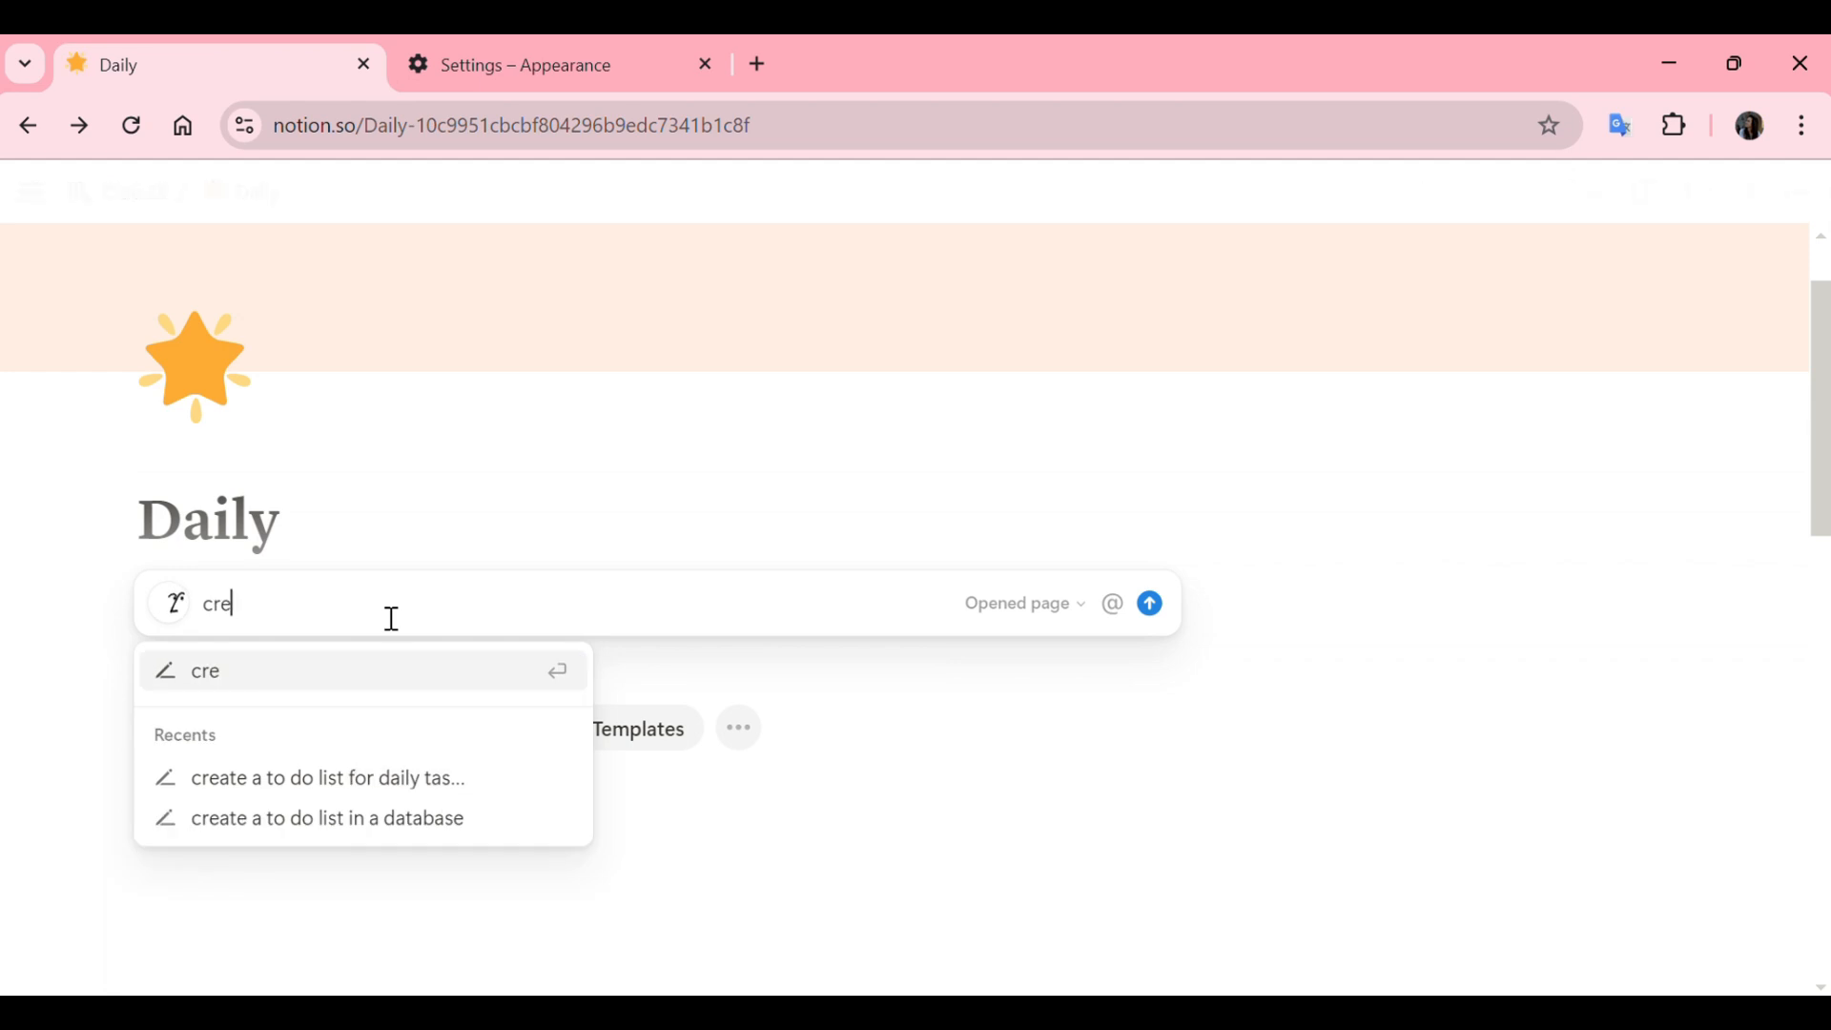
pyautogui.write('ate a to d')
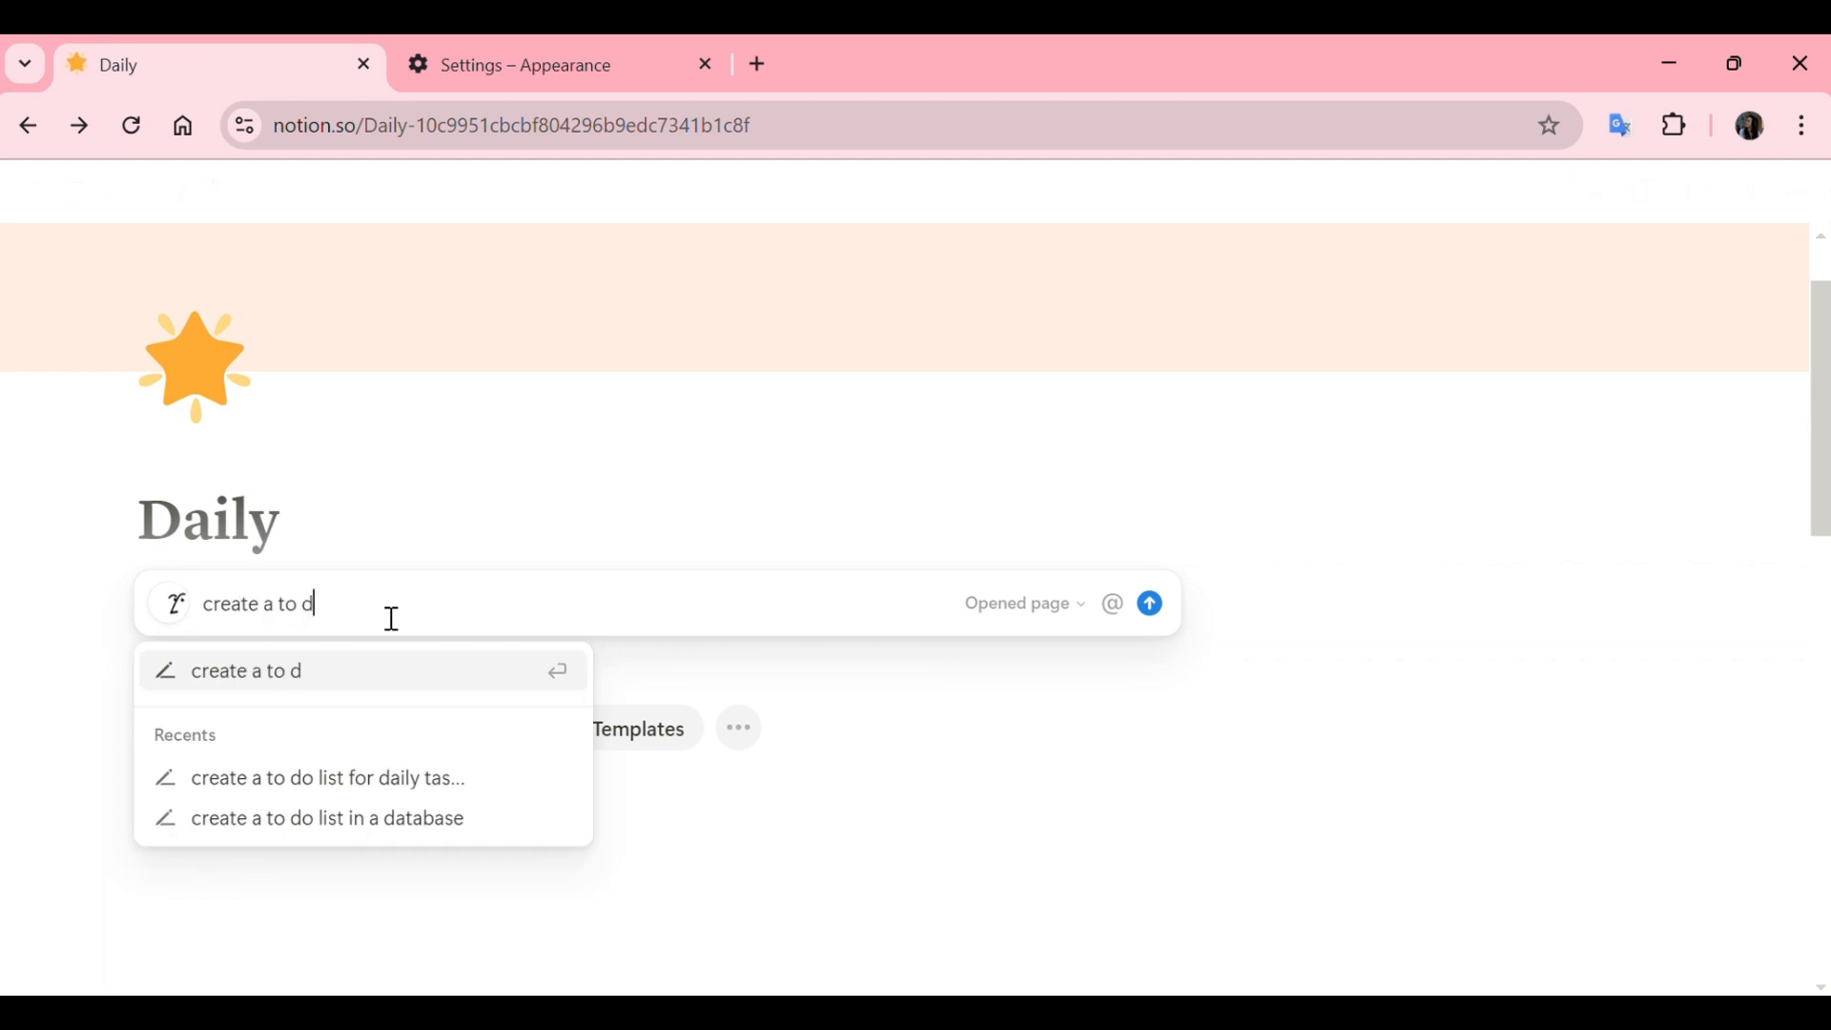
pyautogui.write('o list for daily')
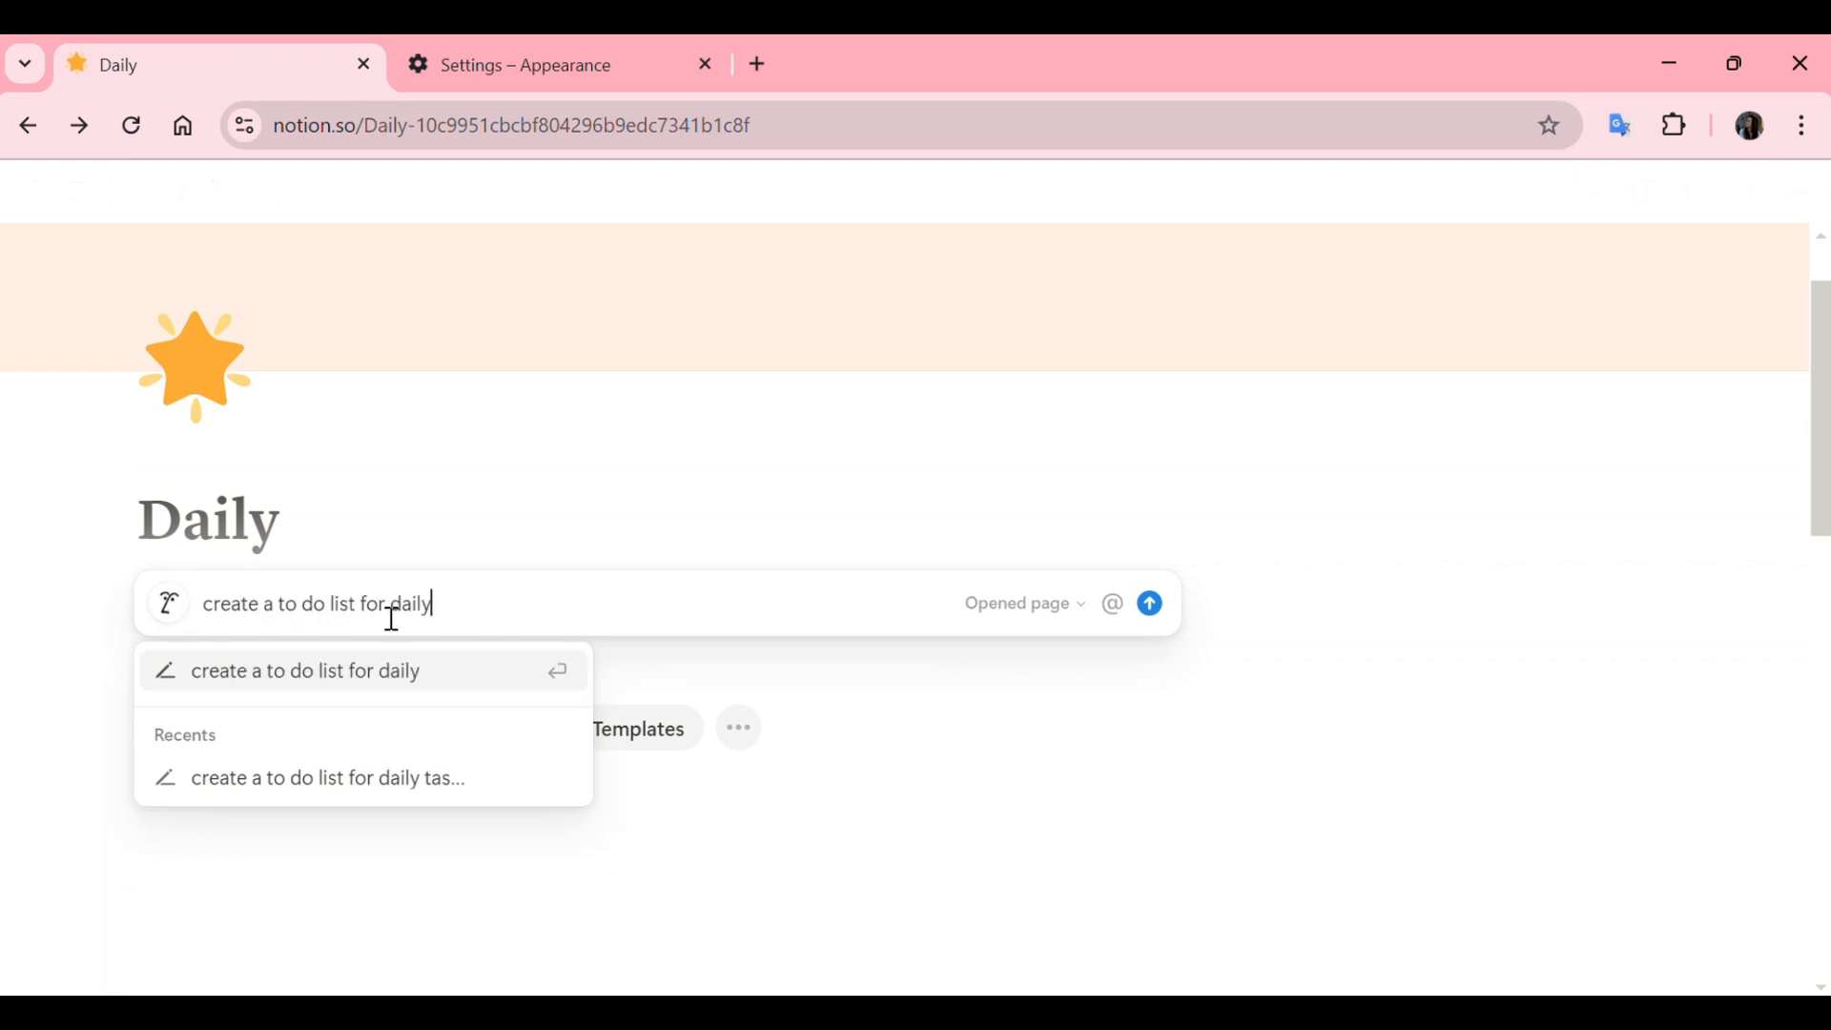
pyautogui.write(' tasks')
pyautogui.press('Return')
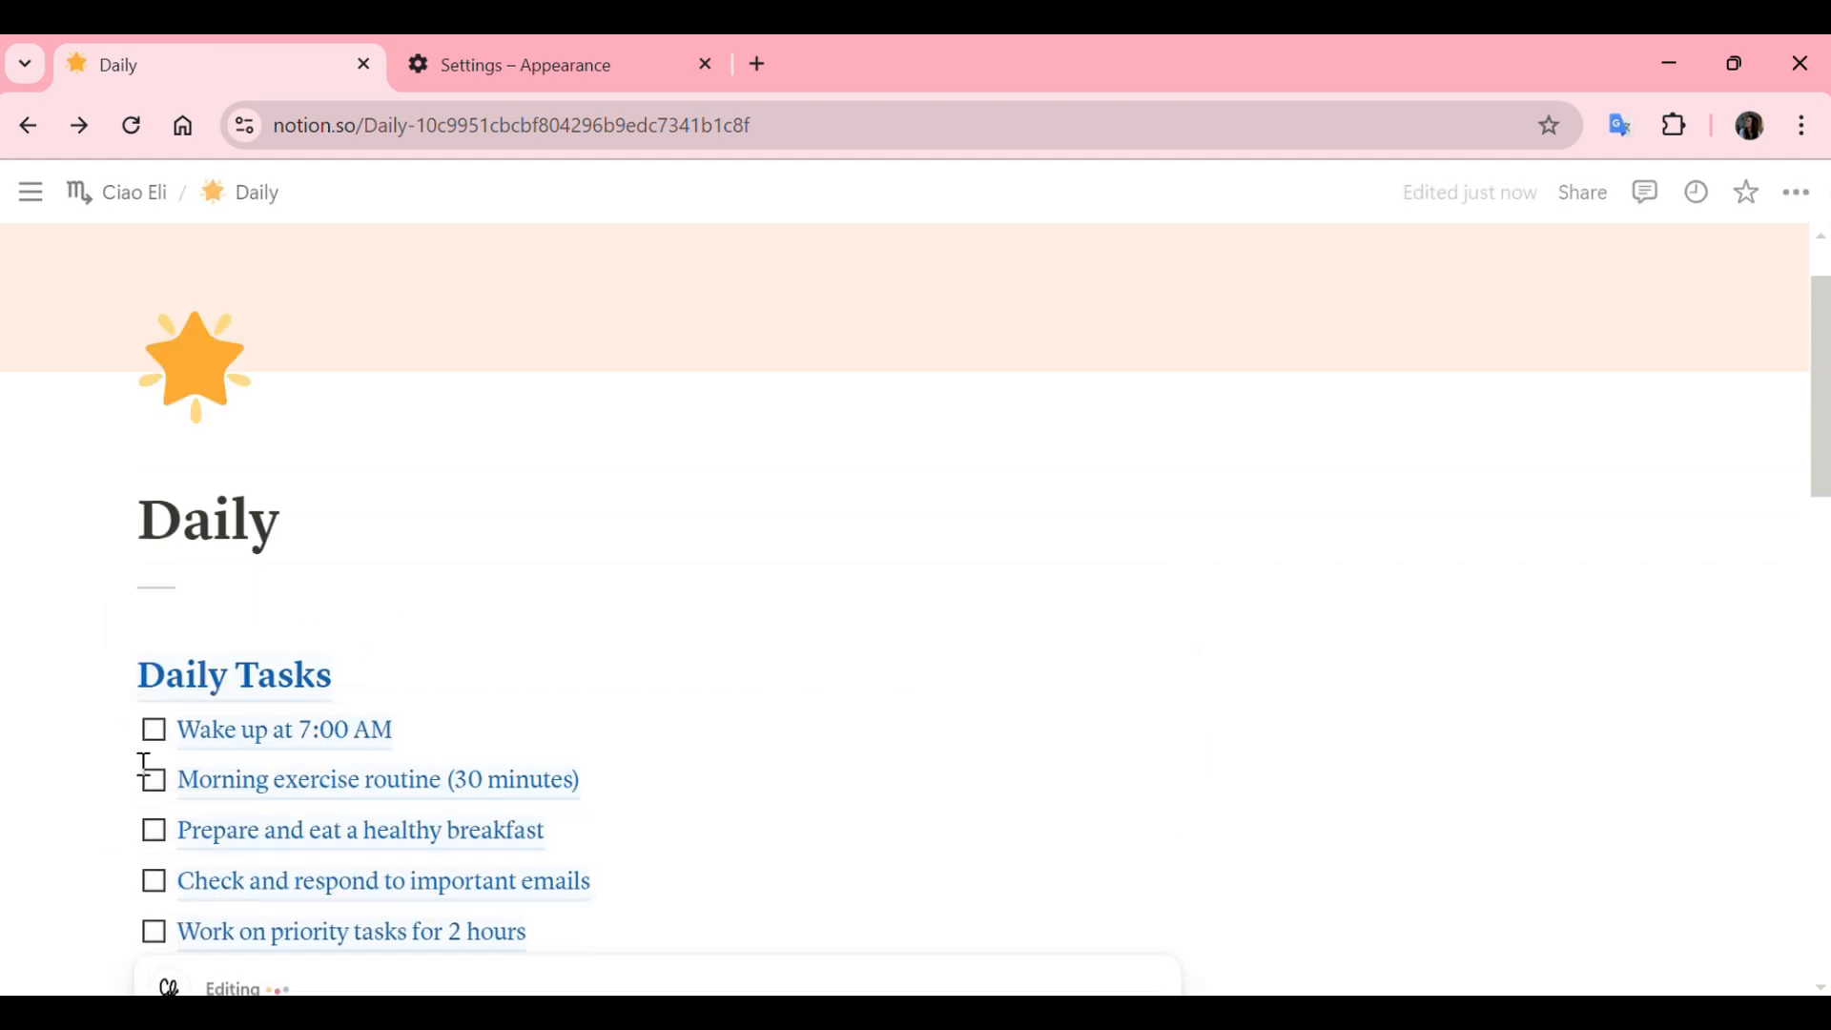
pyautogui.scroll(-5, 589, 500)
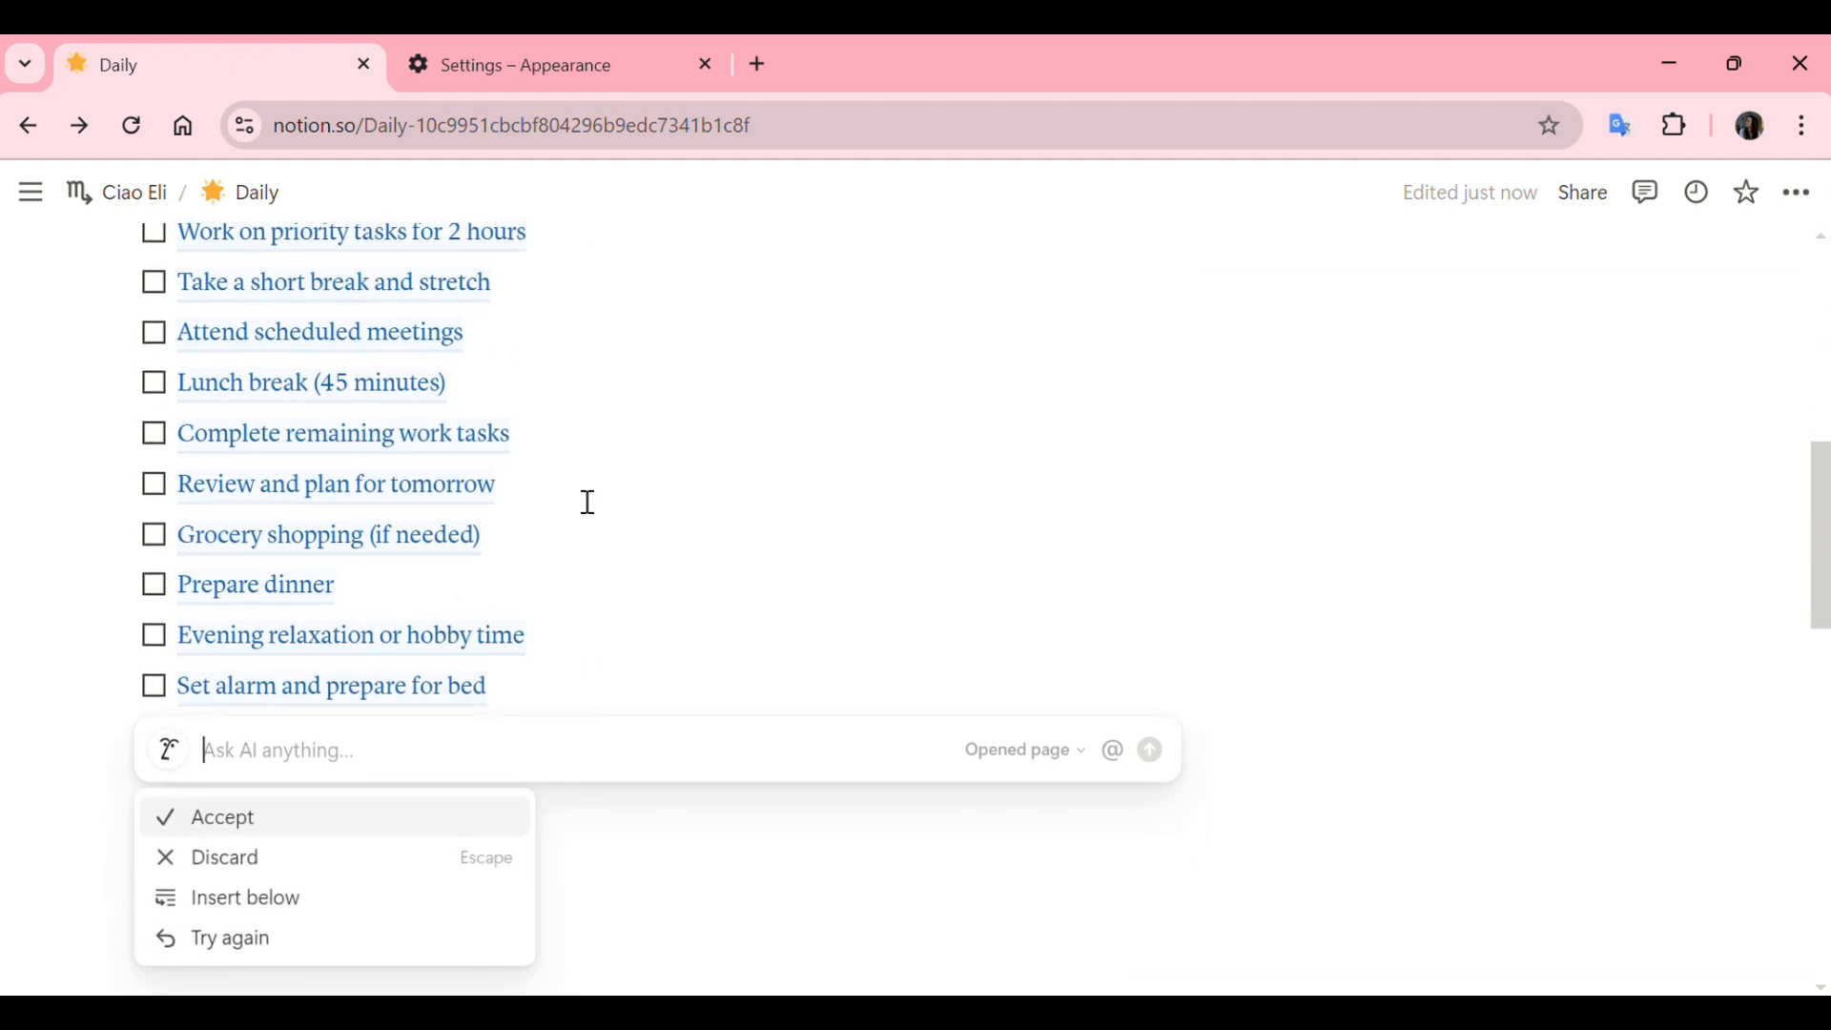
pyautogui.click(229, 861)
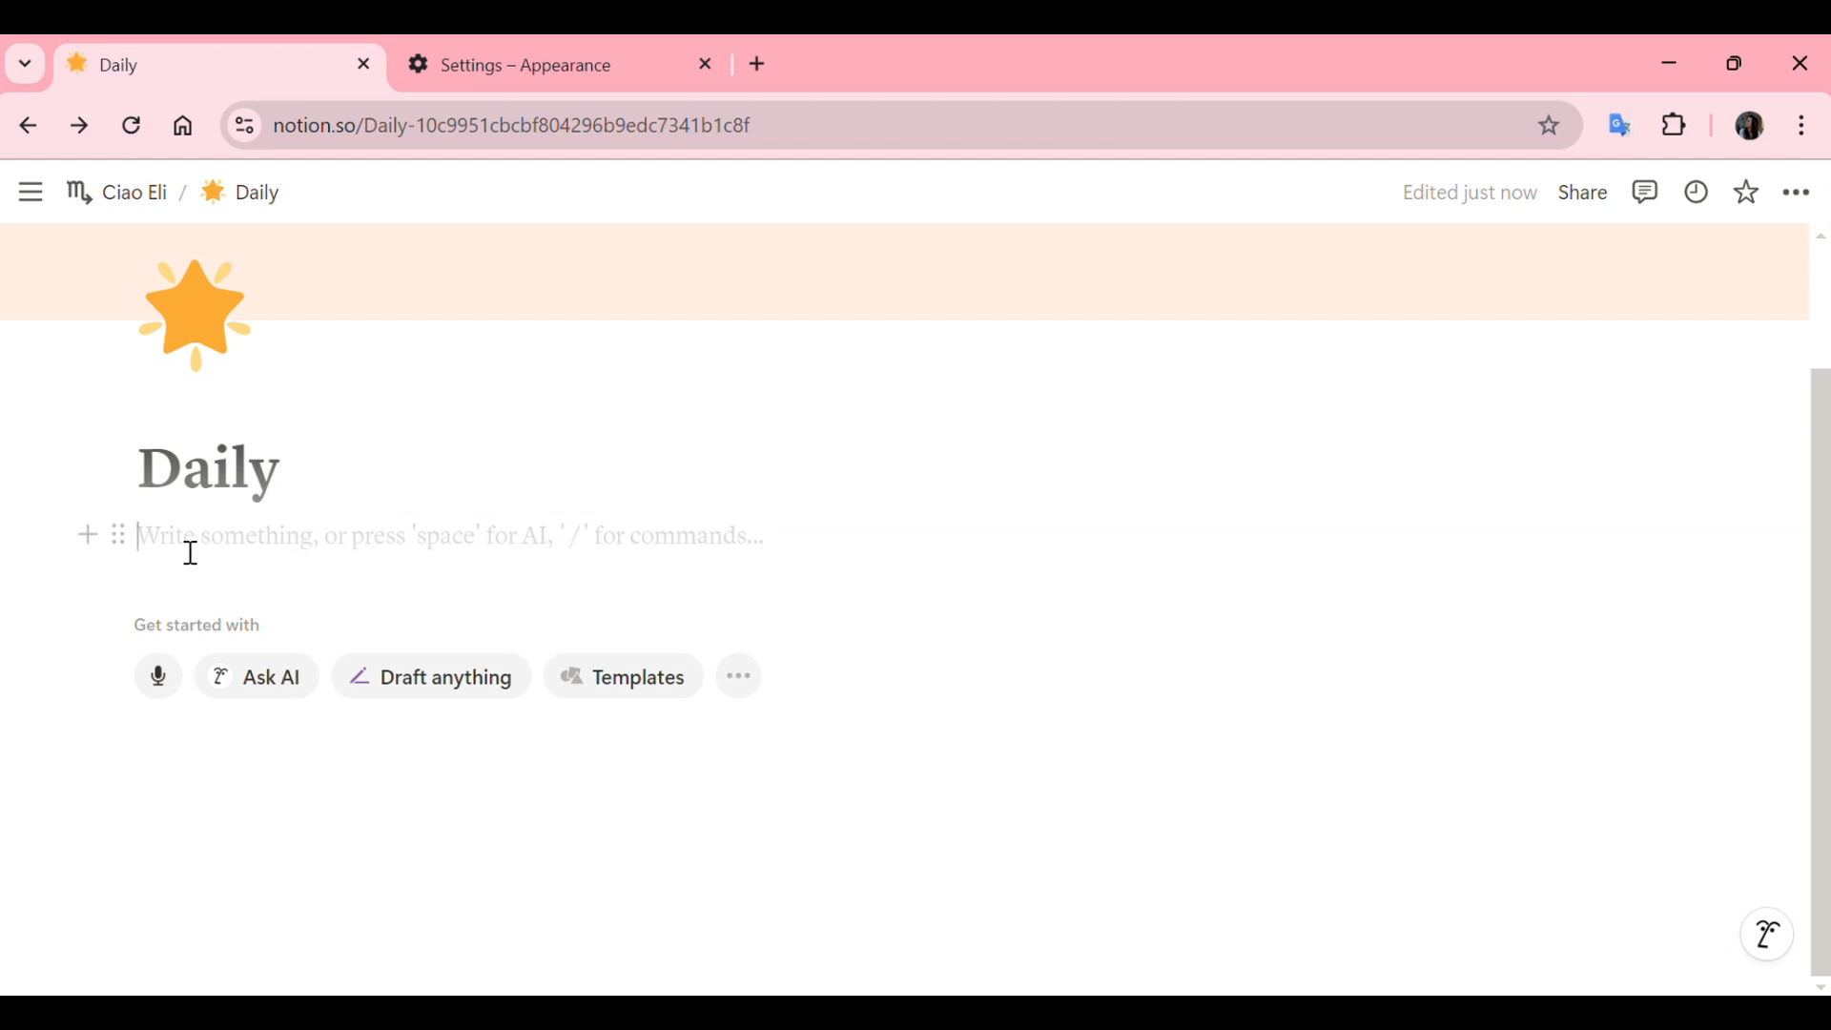
# - Look through the block types that can be added to the Daily page, from basic blocks to database and AI blocks
pyautogui.click(83, 534)
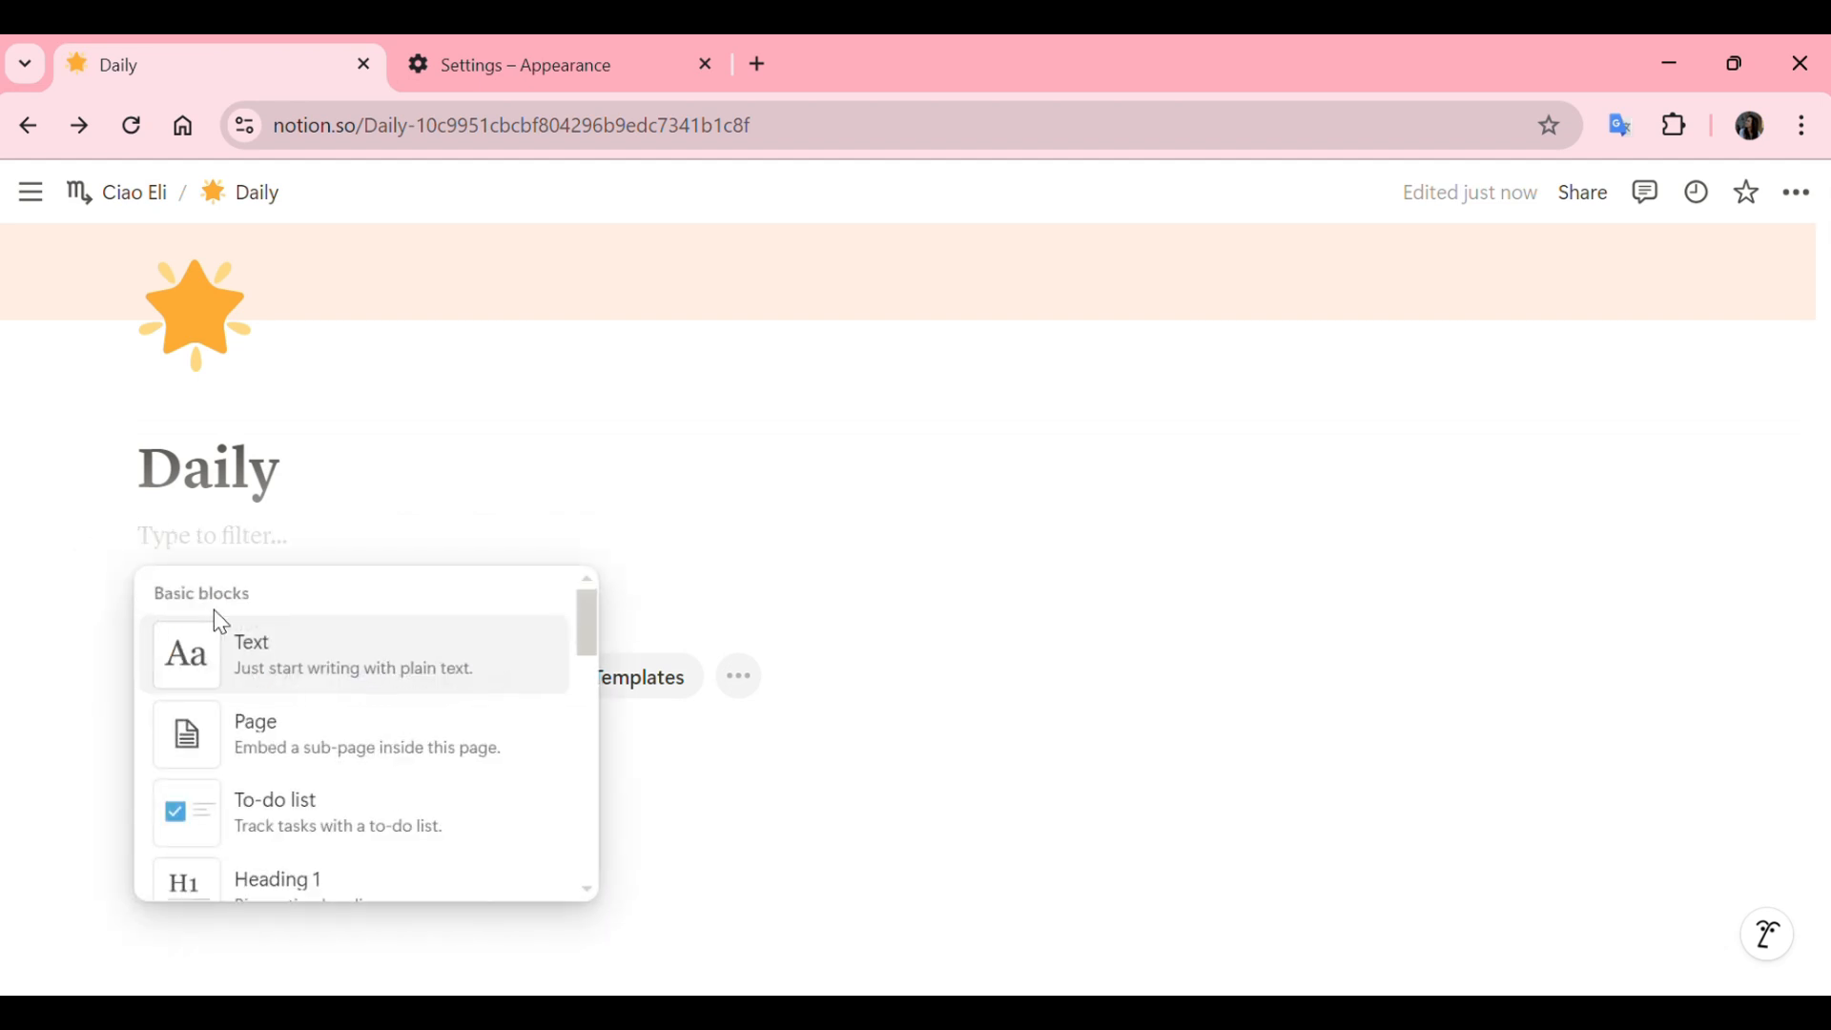
pyautogui.scroll(-5, 327, 763)
pyautogui.scroll(-5, 329, 774)
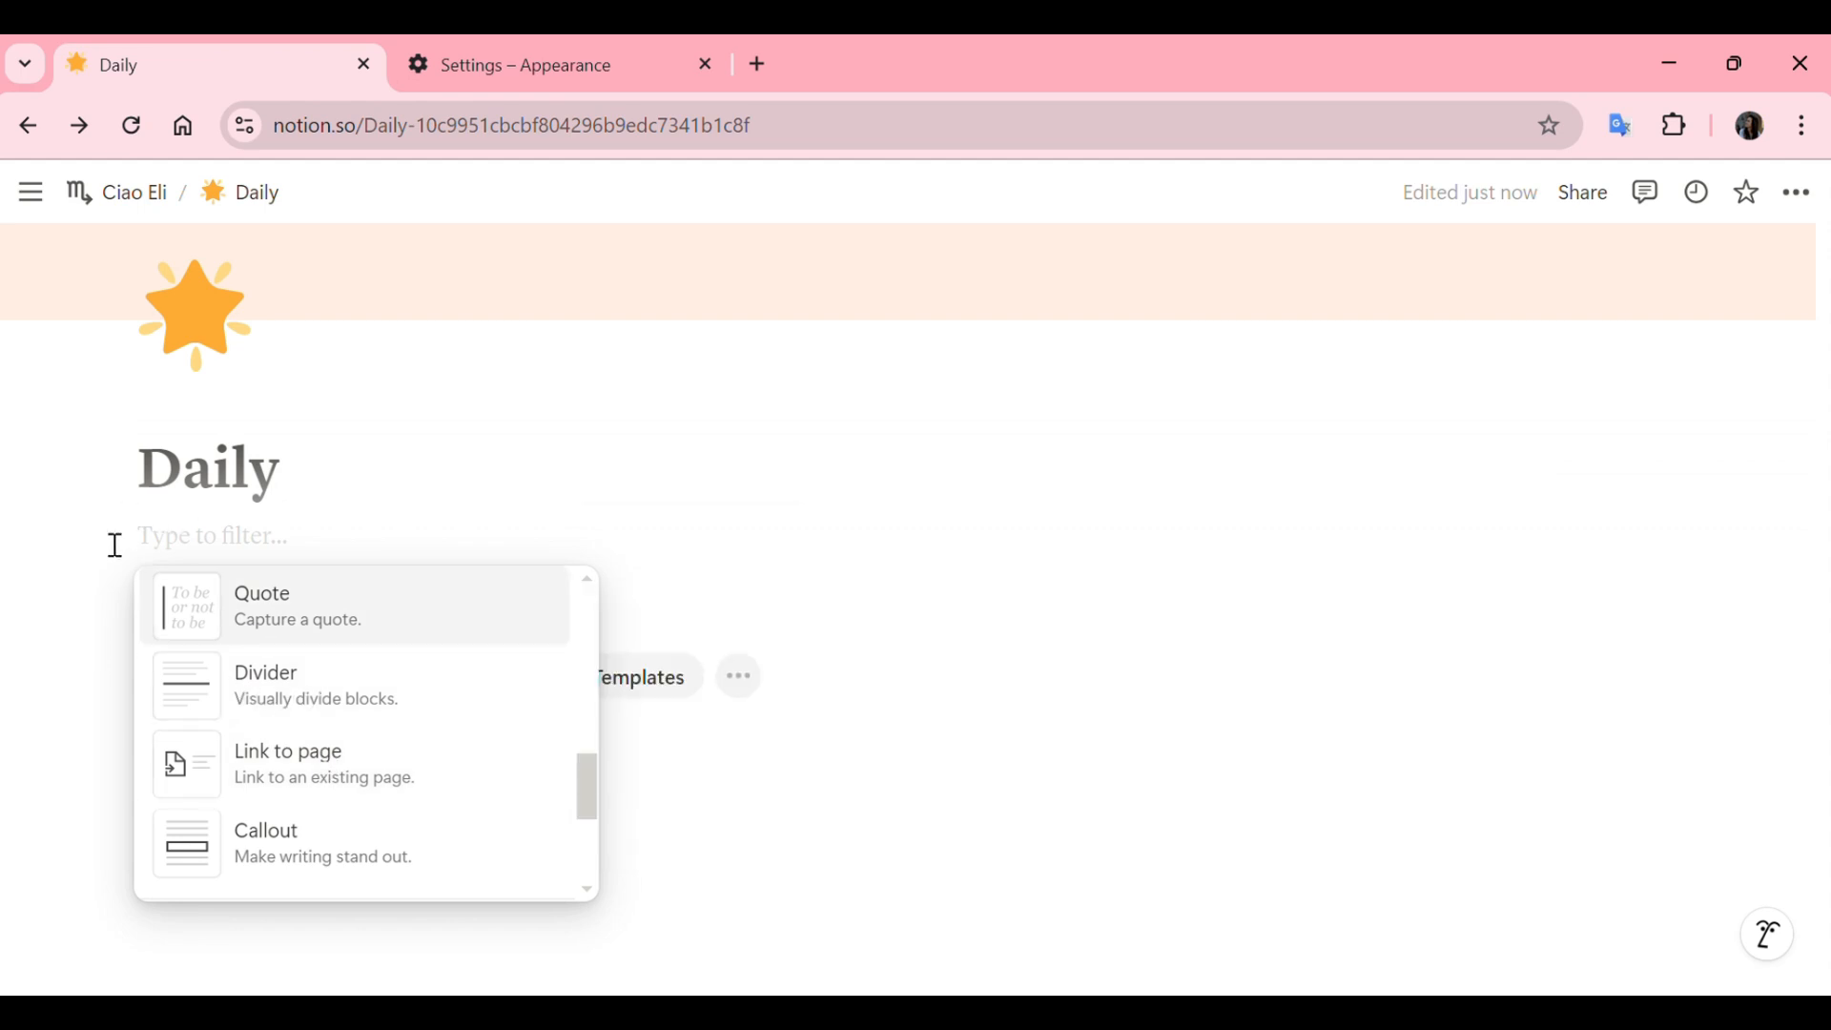
pyautogui.click(168, 541)
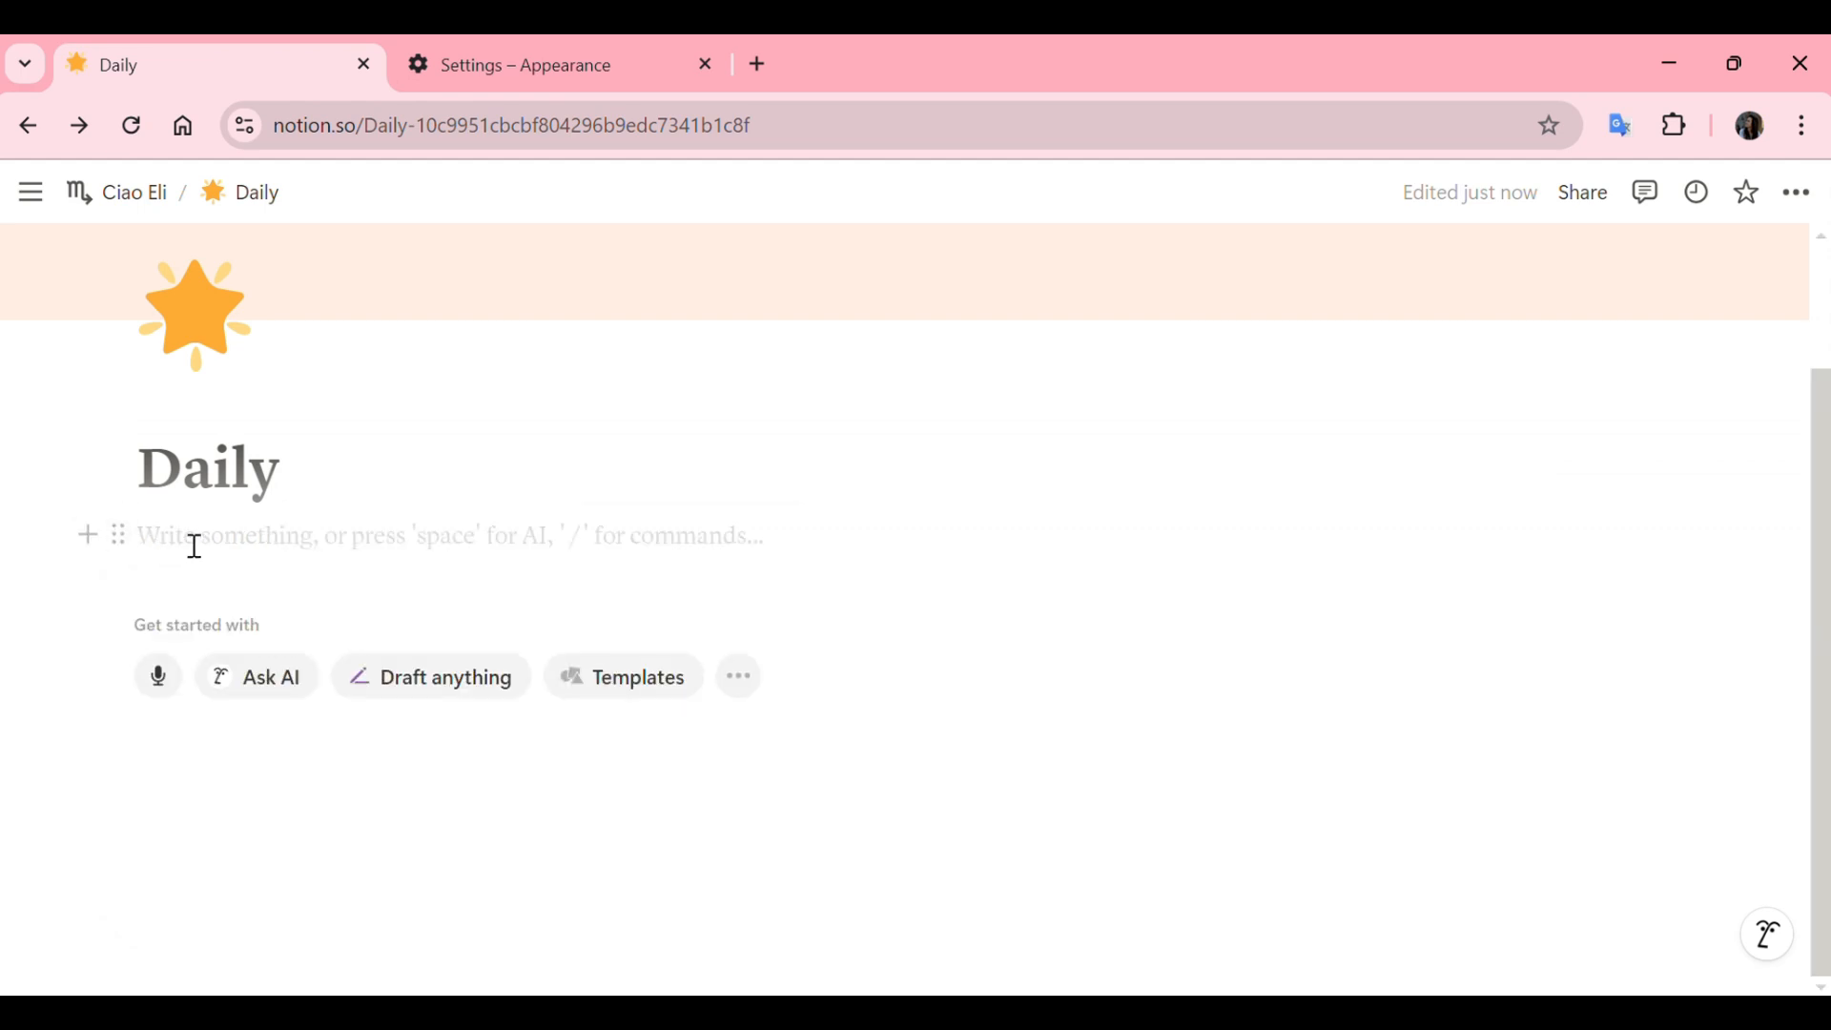
pyautogui.click(86, 535)
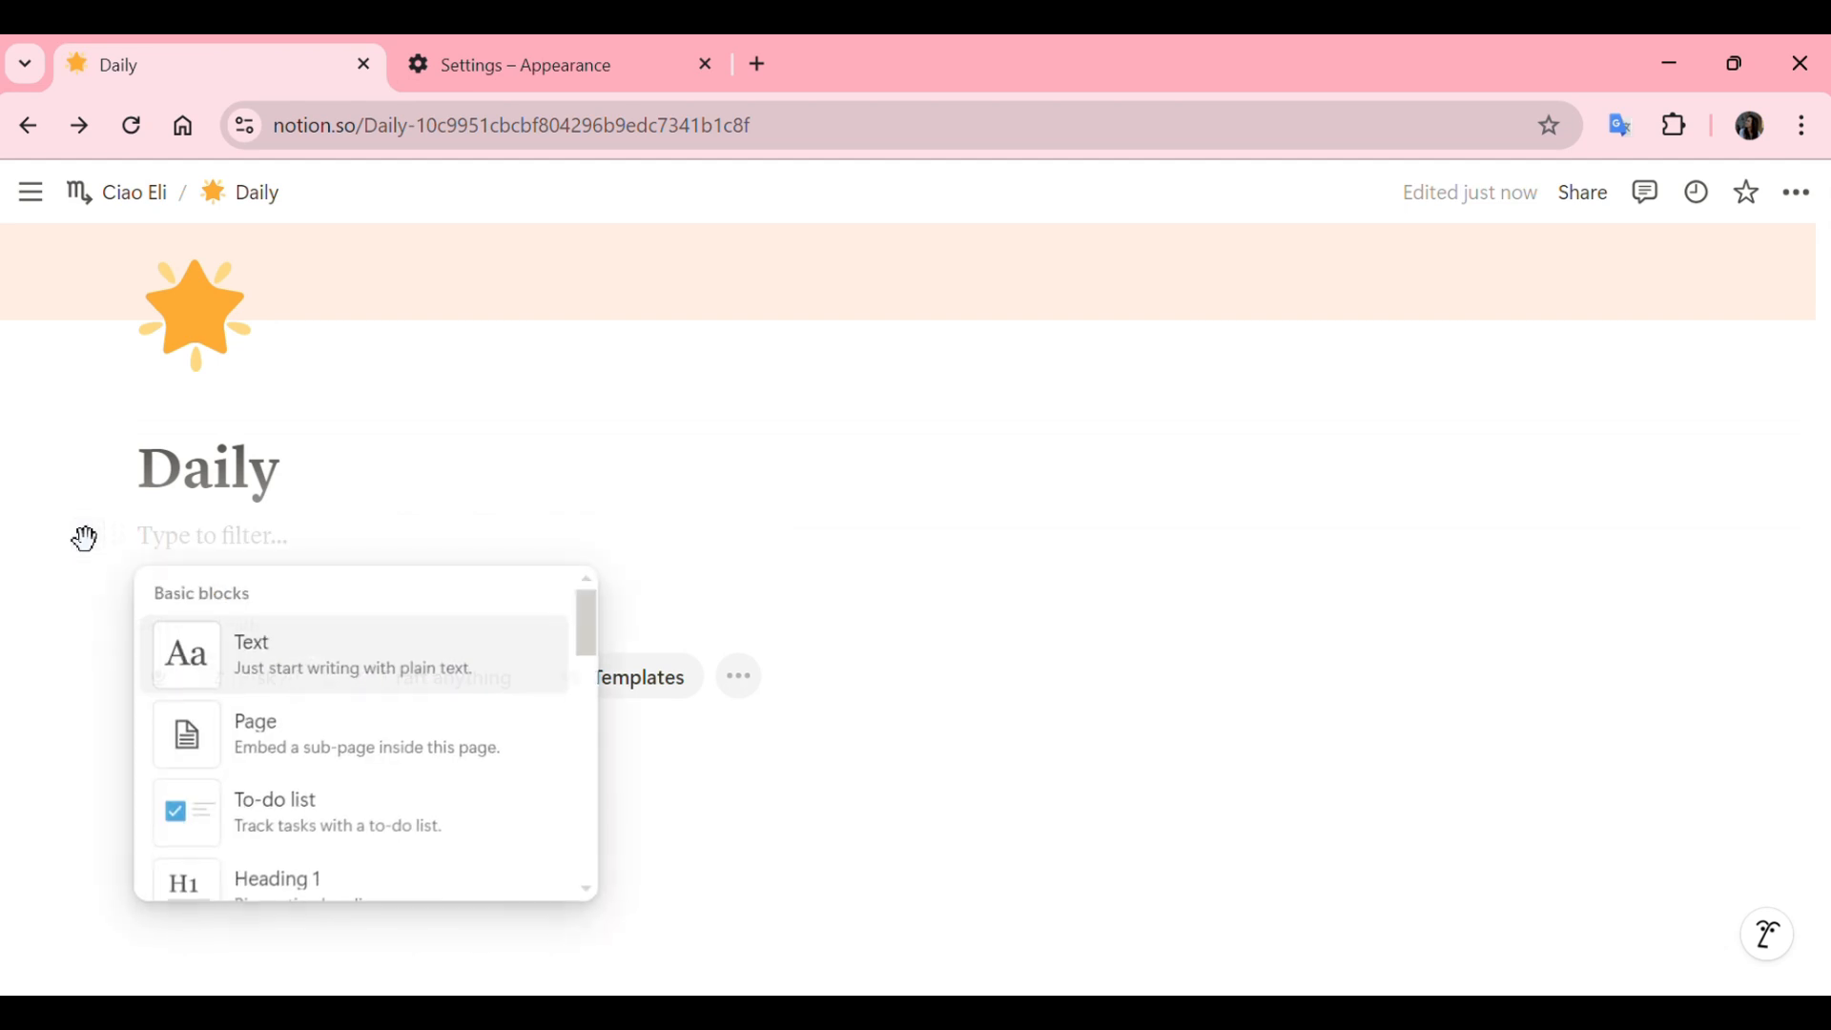
pyautogui.scroll(-4, 273, 768)
pyautogui.scroll(-3, 274, 777)
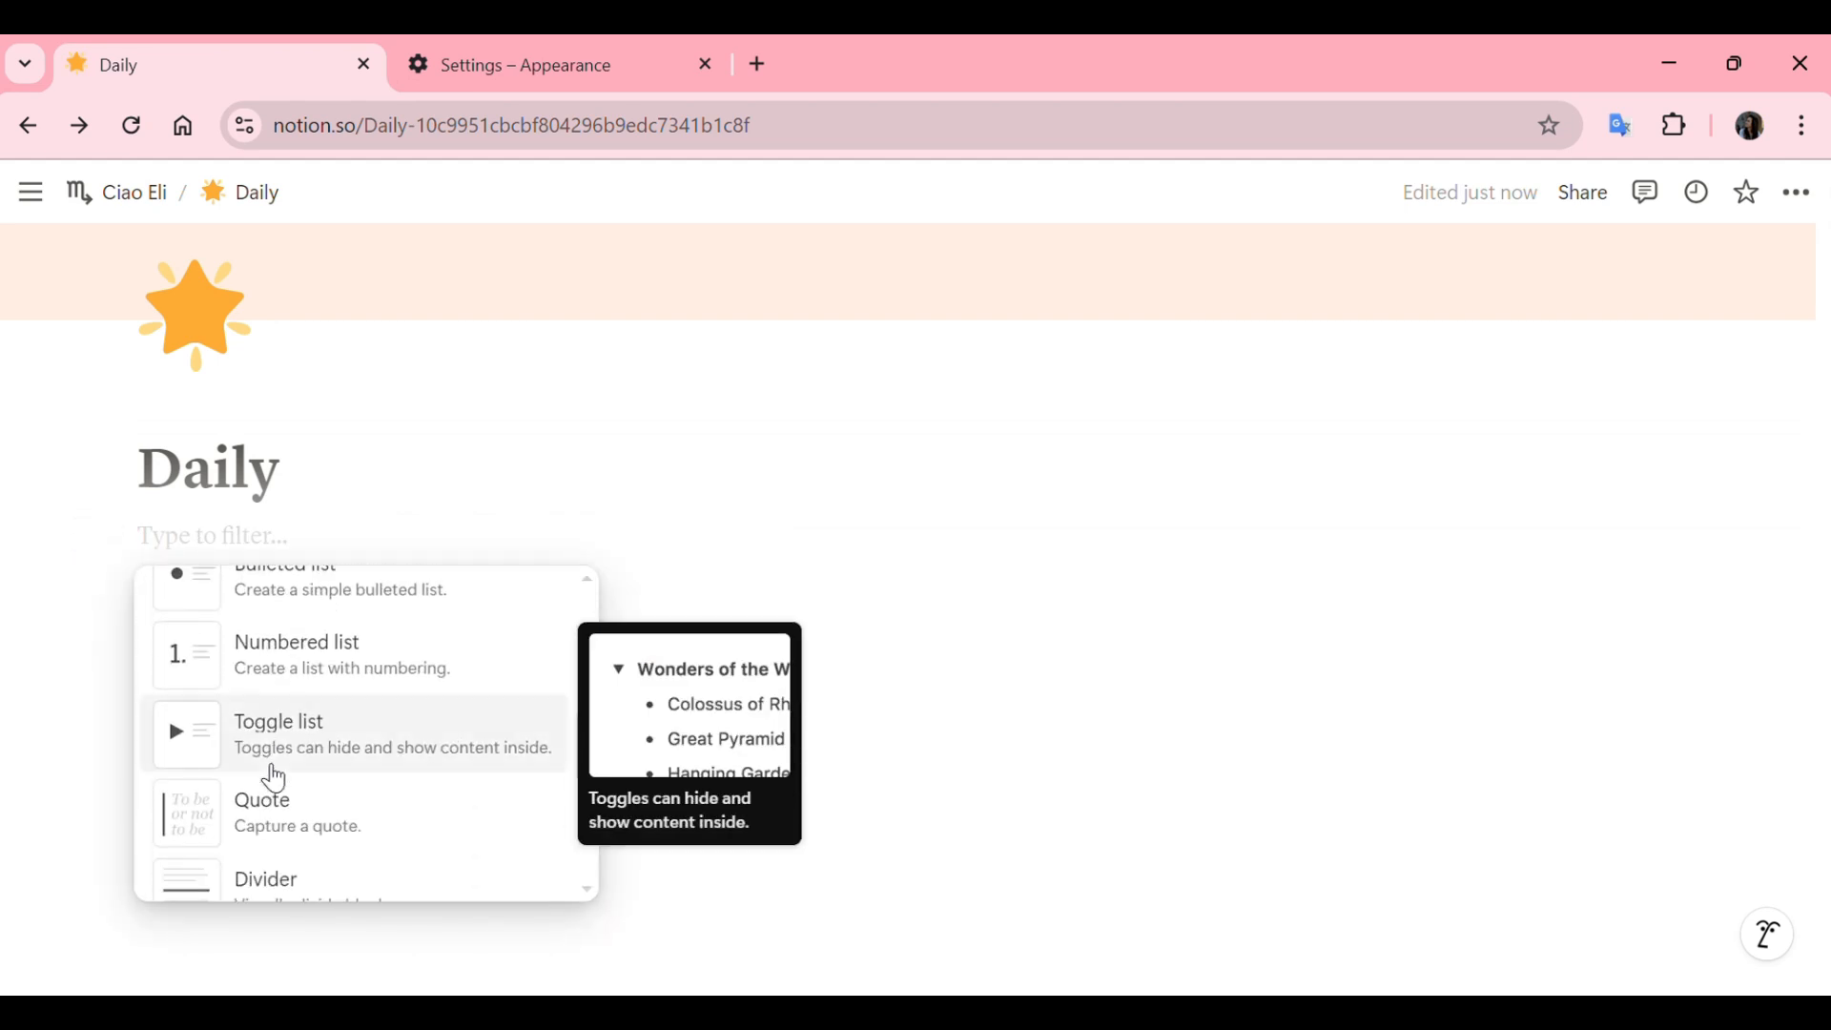
pyautogui.scroll(-1, 274, 778)
pyautogui.scroll(2, 275, 778)
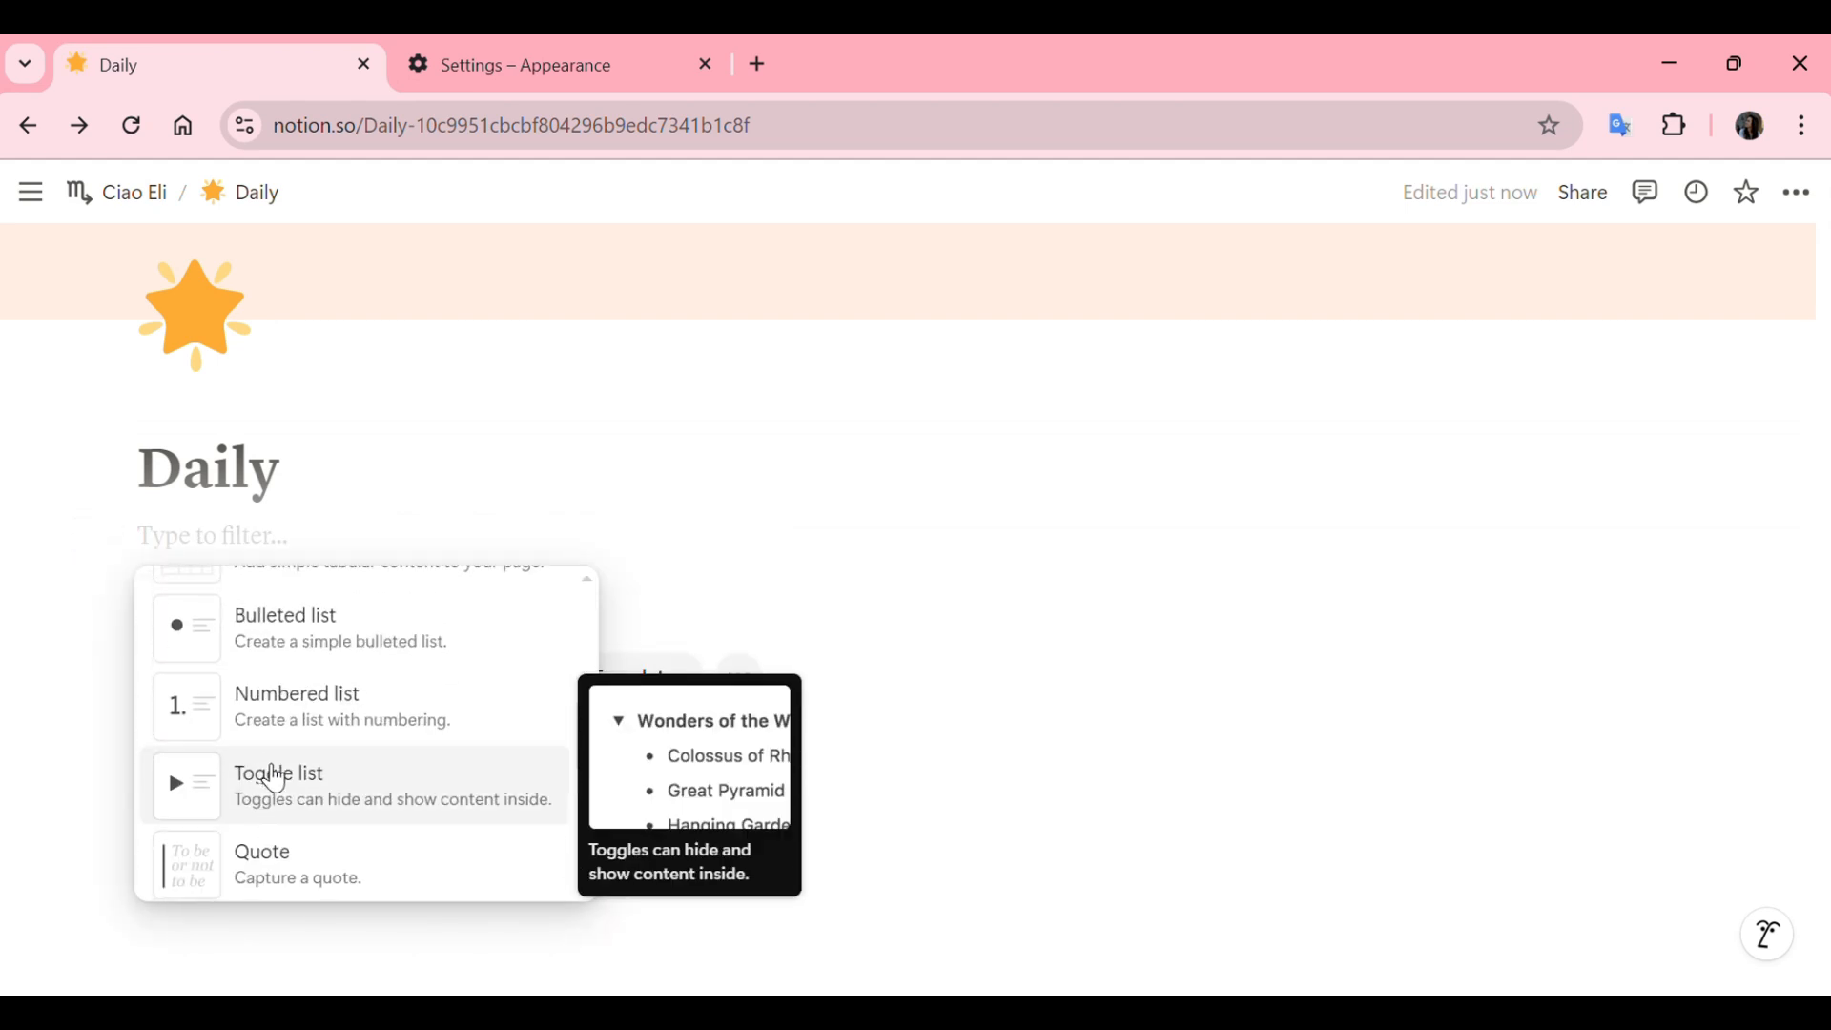
pyautogui.scroll(-5, 274, 778)
pyautogui.scroll(-15, 275, 778)
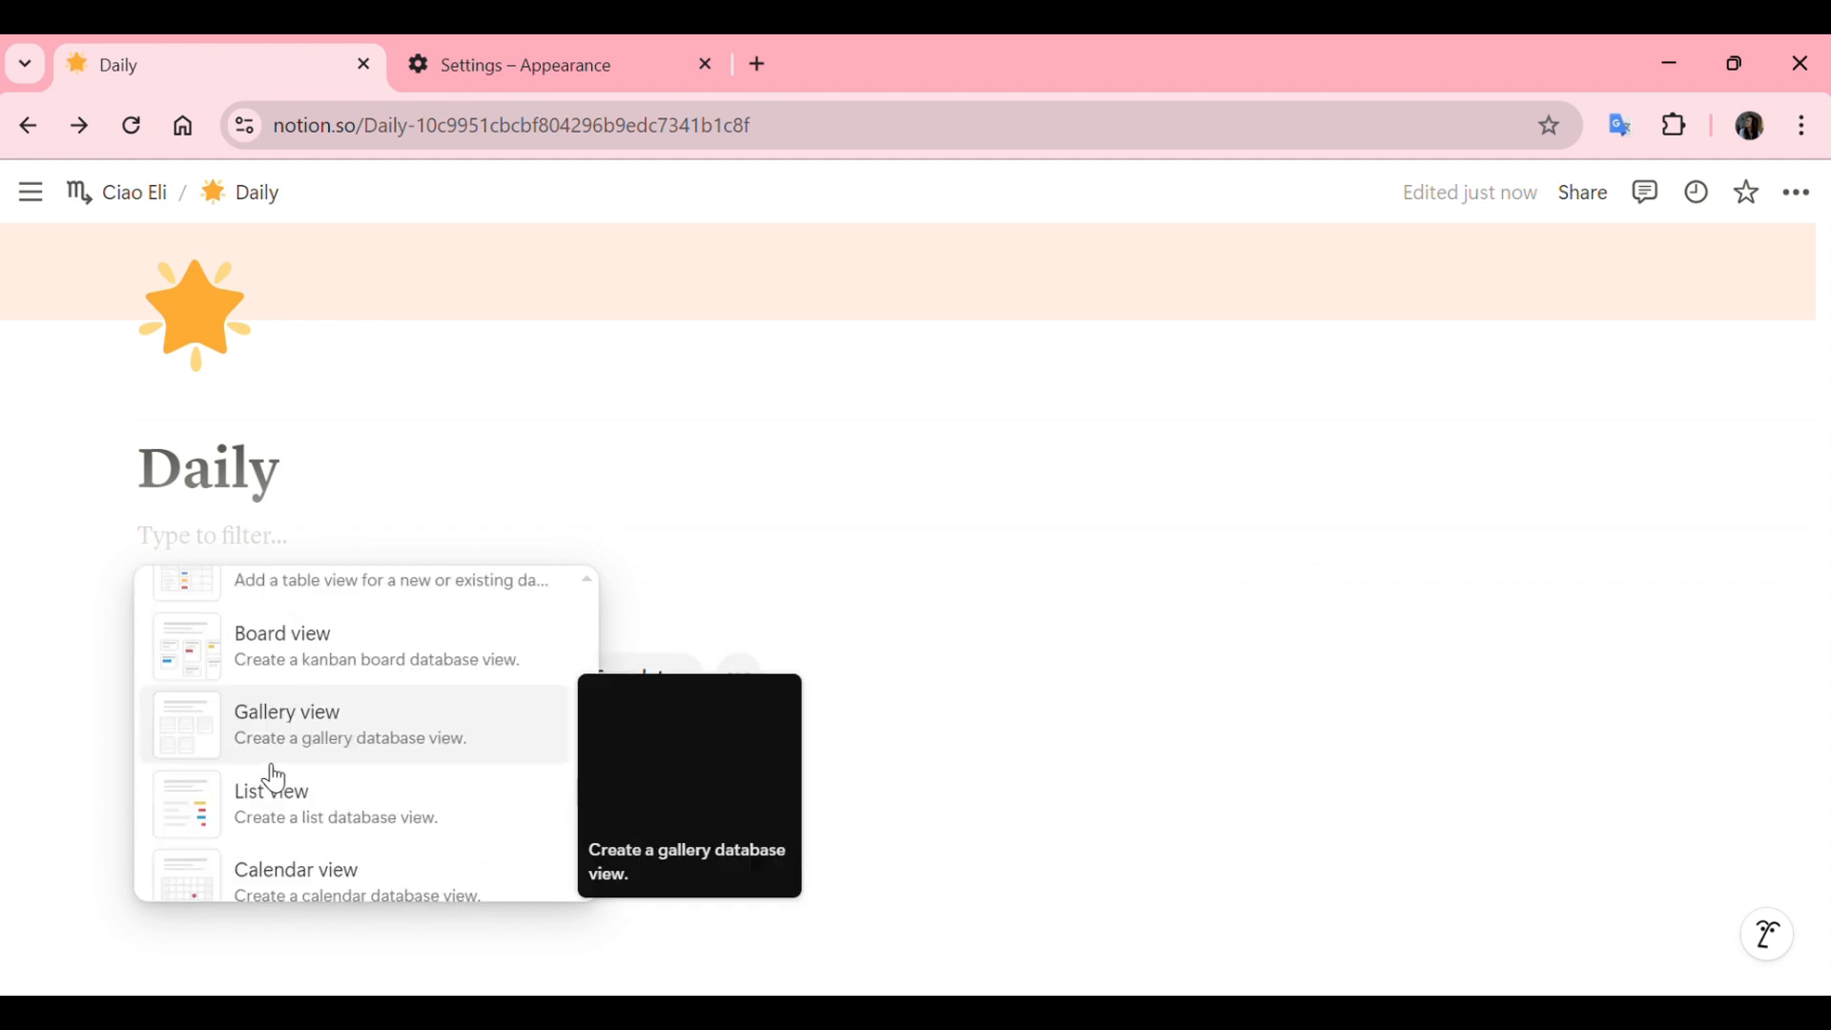
pyautogui.scroll(-4, 275, 778)
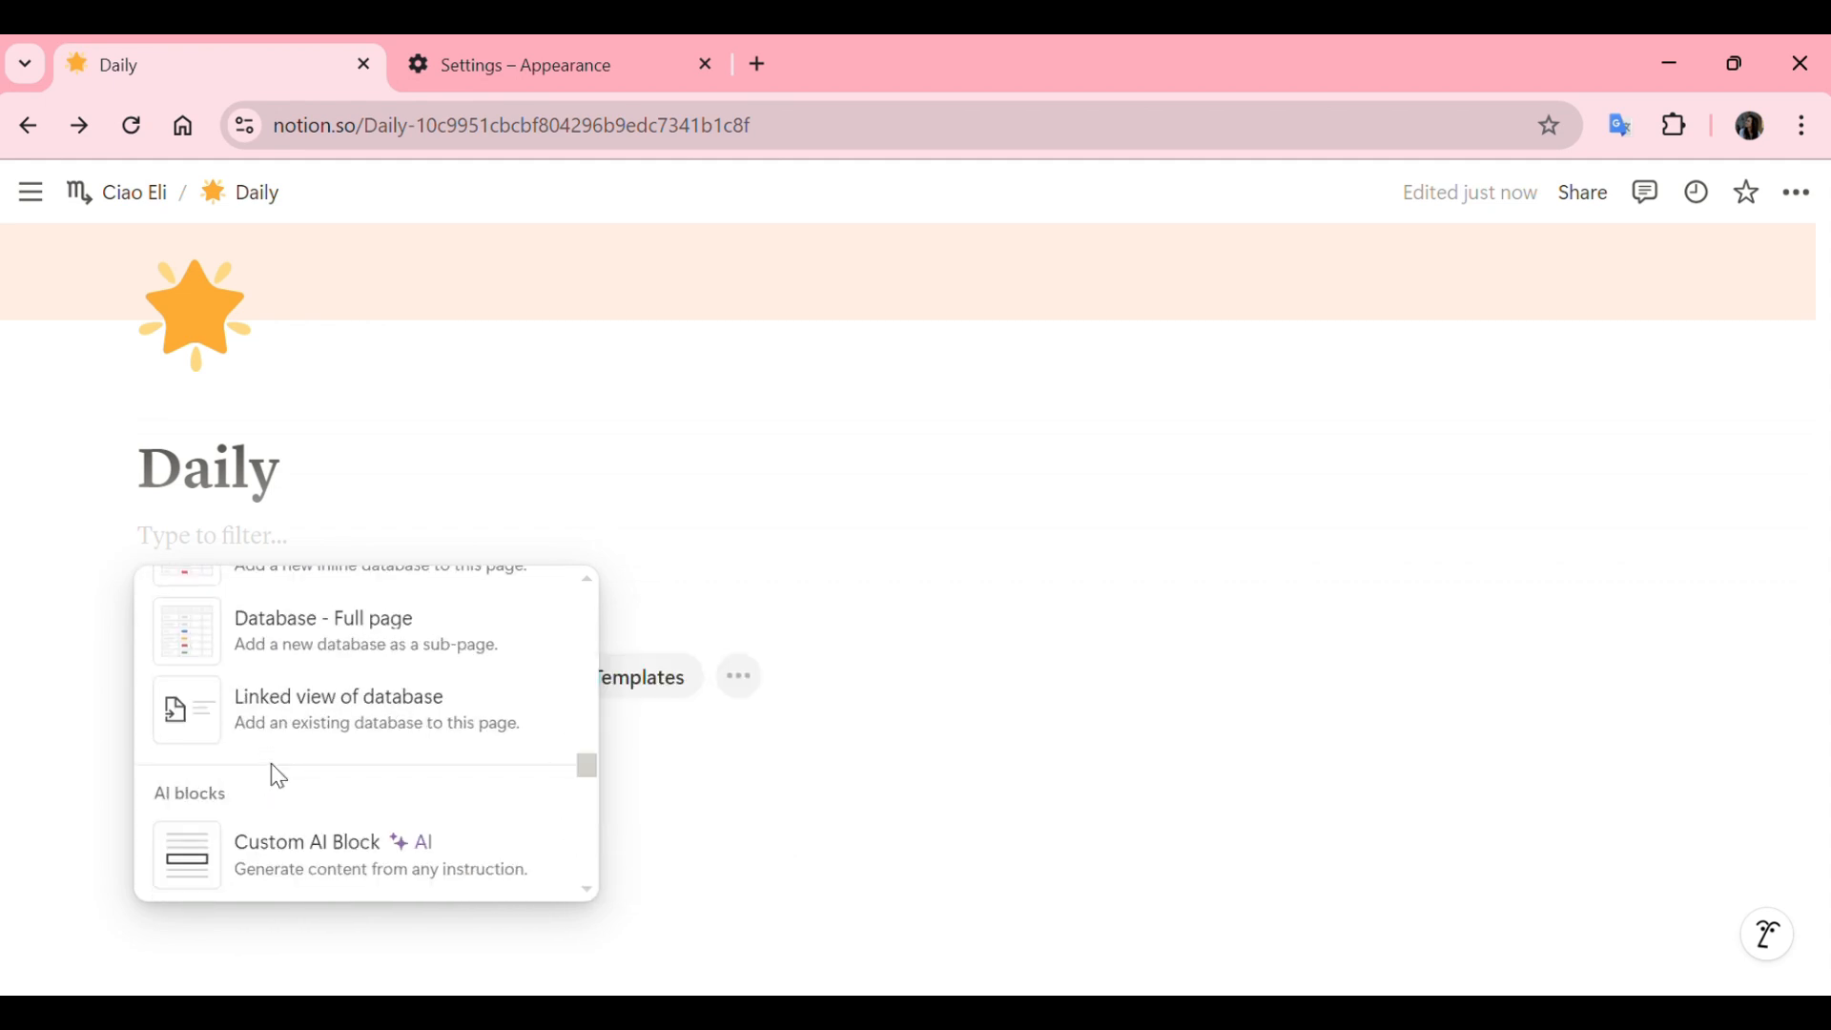
# - Insert a divider block directly below the Daily title
pyautogui.scroll(15, 277, 776)
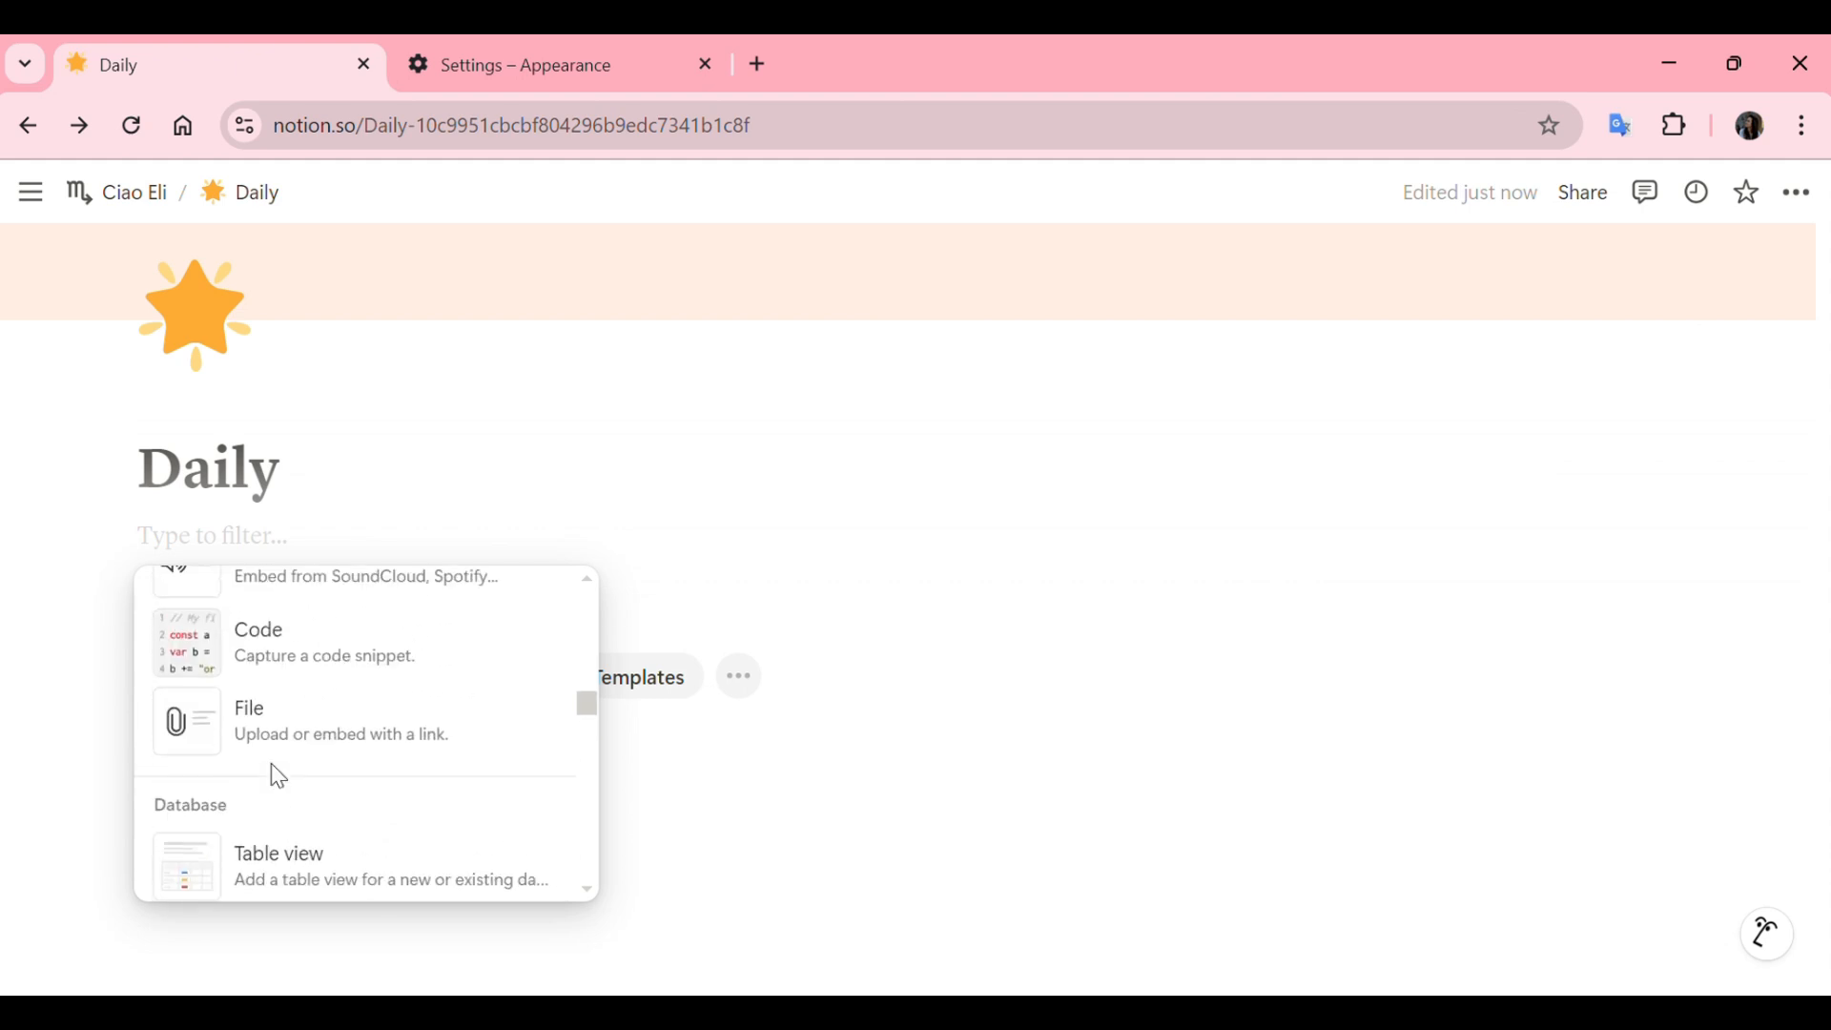
pyautogui.scroll(5, 275, 779)
pyautogui.scroll(-4, 275, 778)
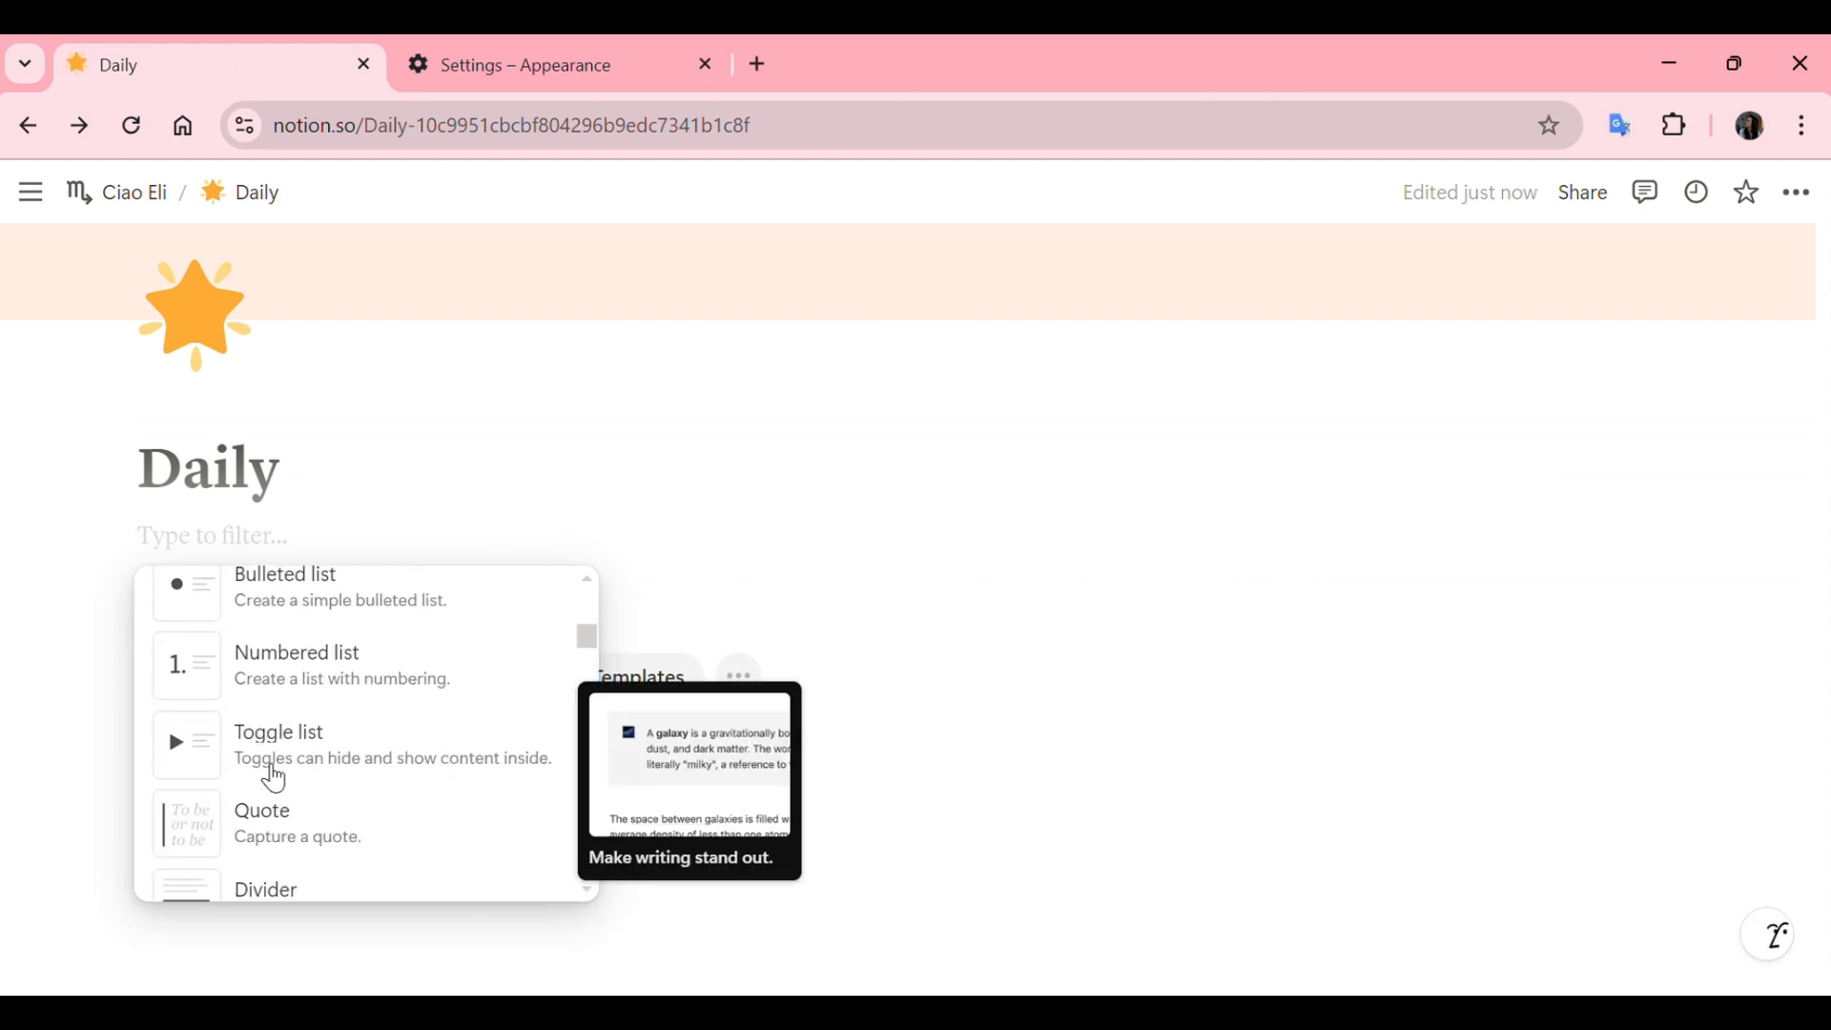
pyautogui.click(315, 773)
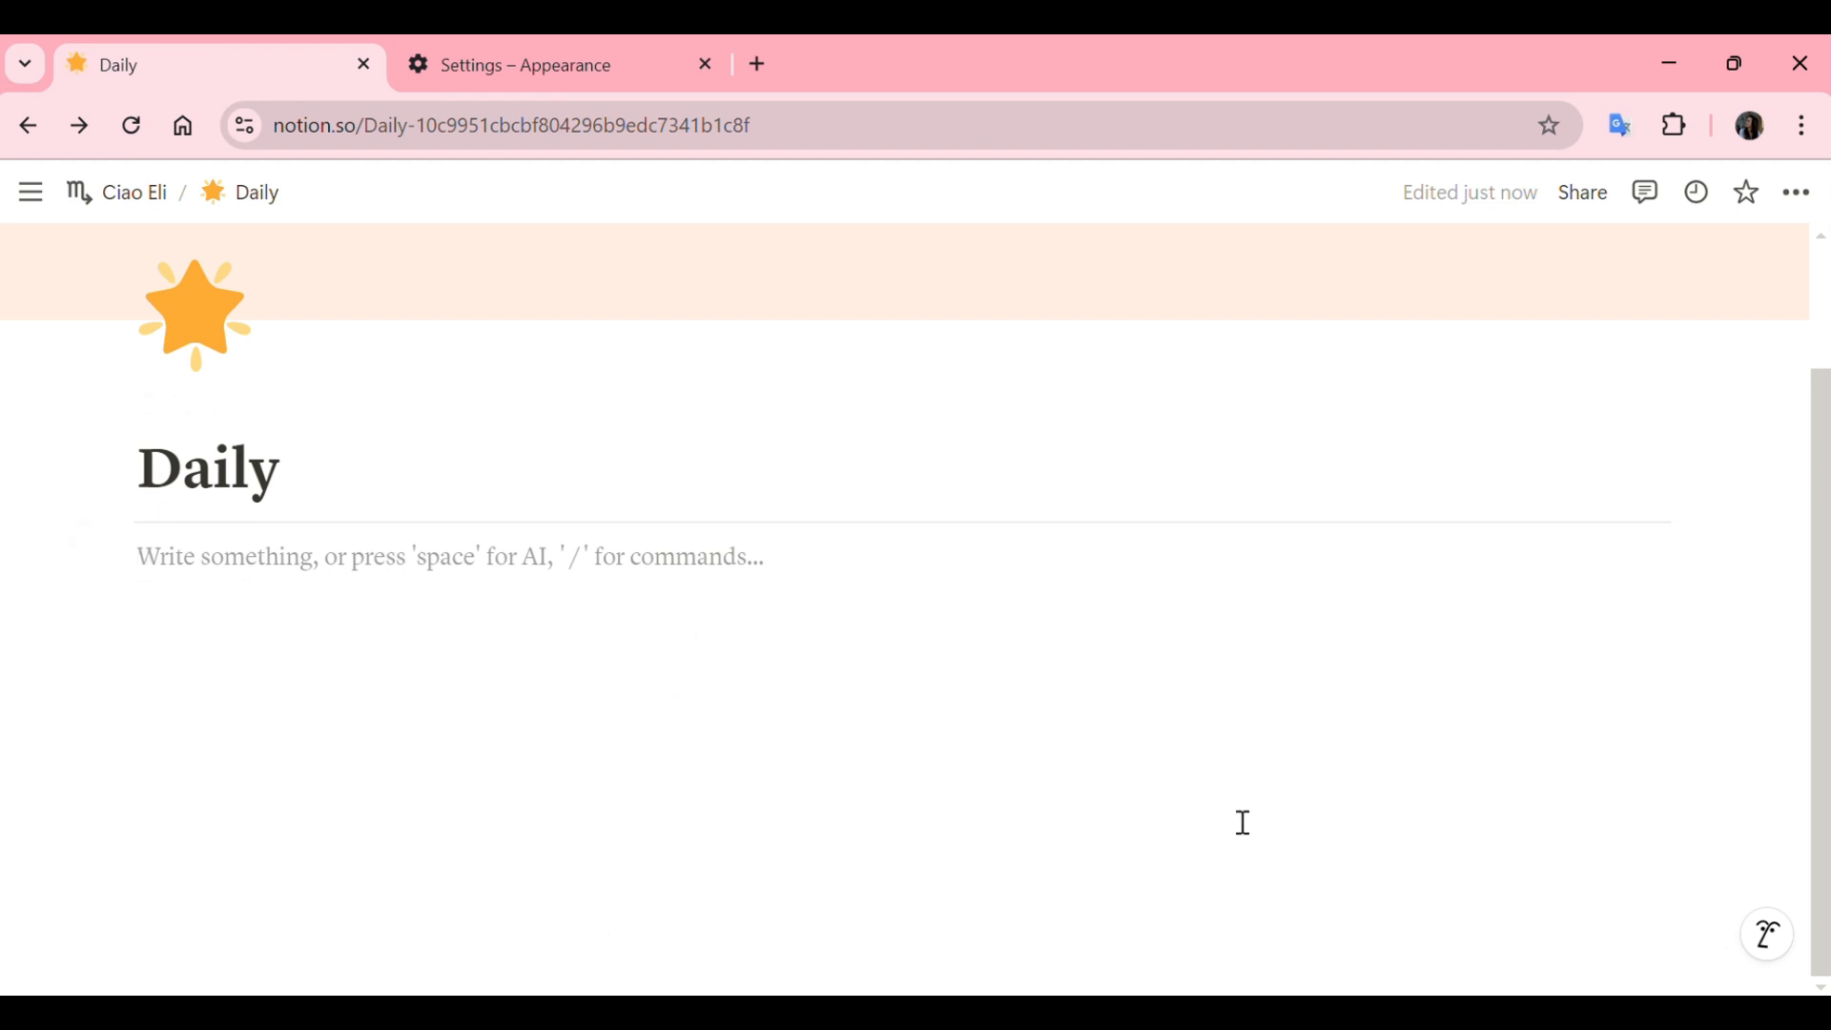
# - Add a 3 columns layout below the divider
pyautogui.click(86, 558)
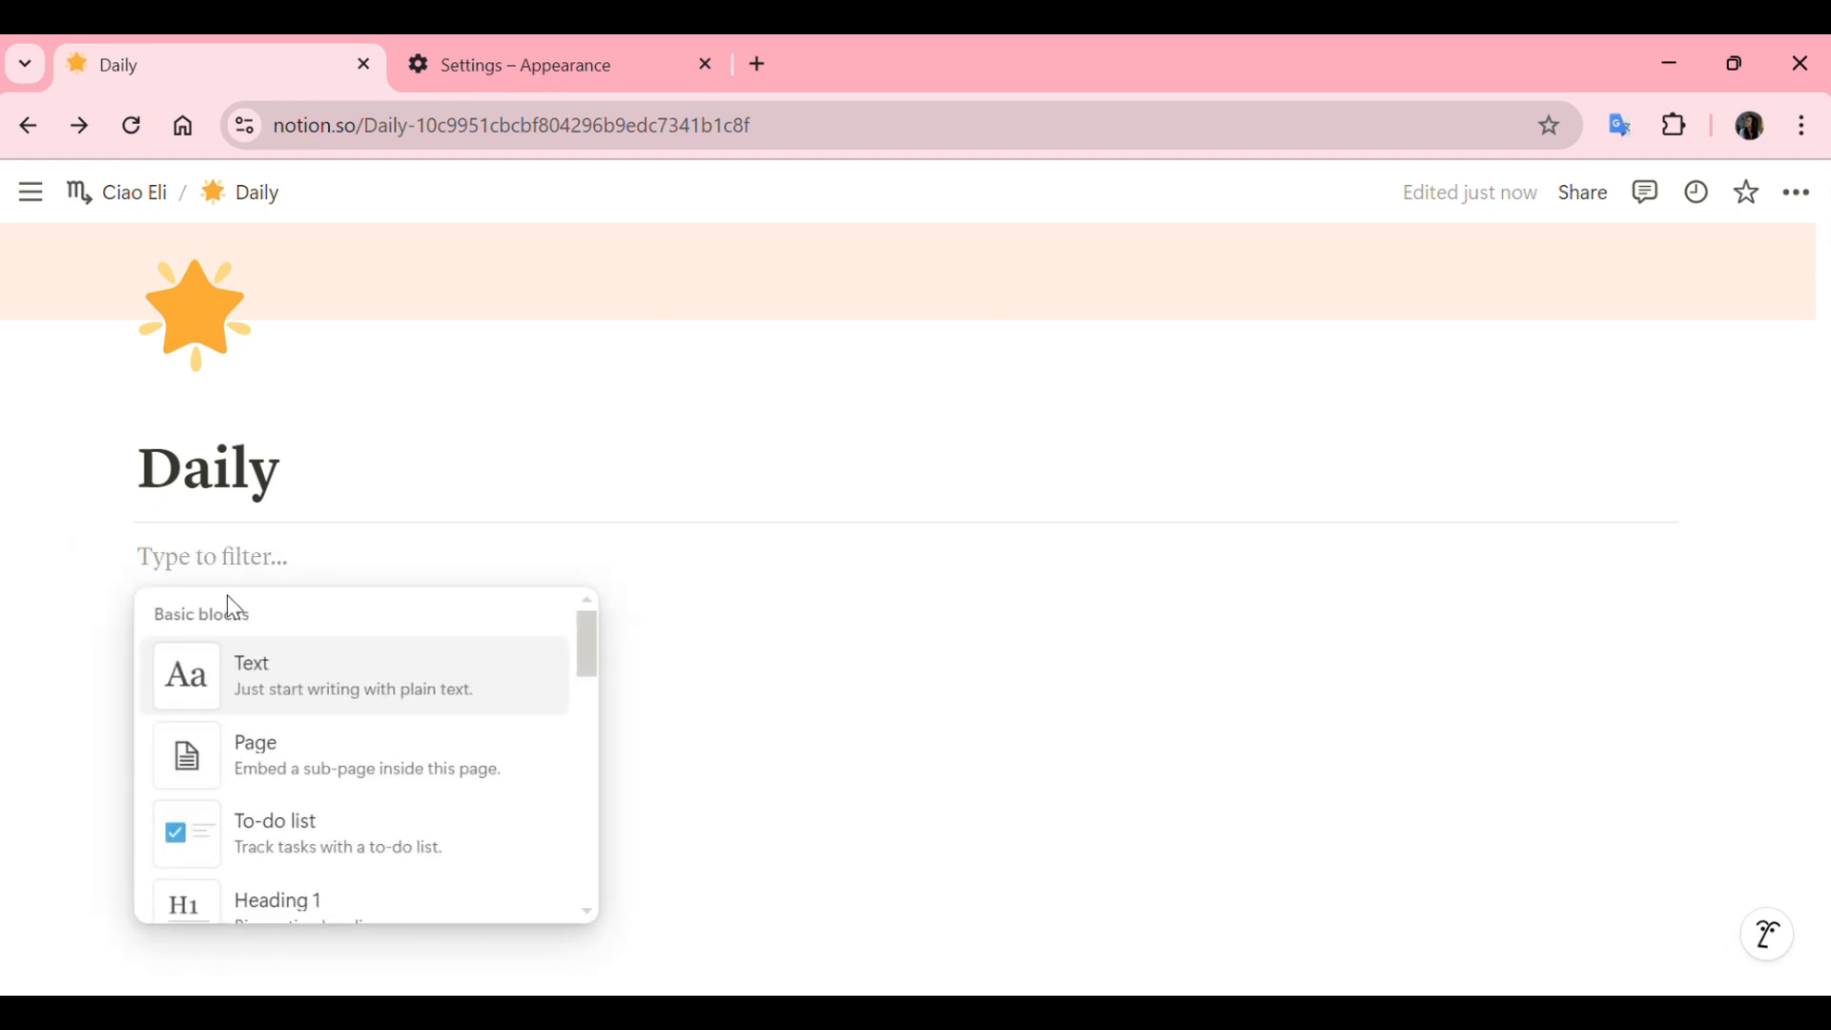
pyautogui.scroll(-2, 349, 882)
pyautogui.scroll(-10, 349, 882)
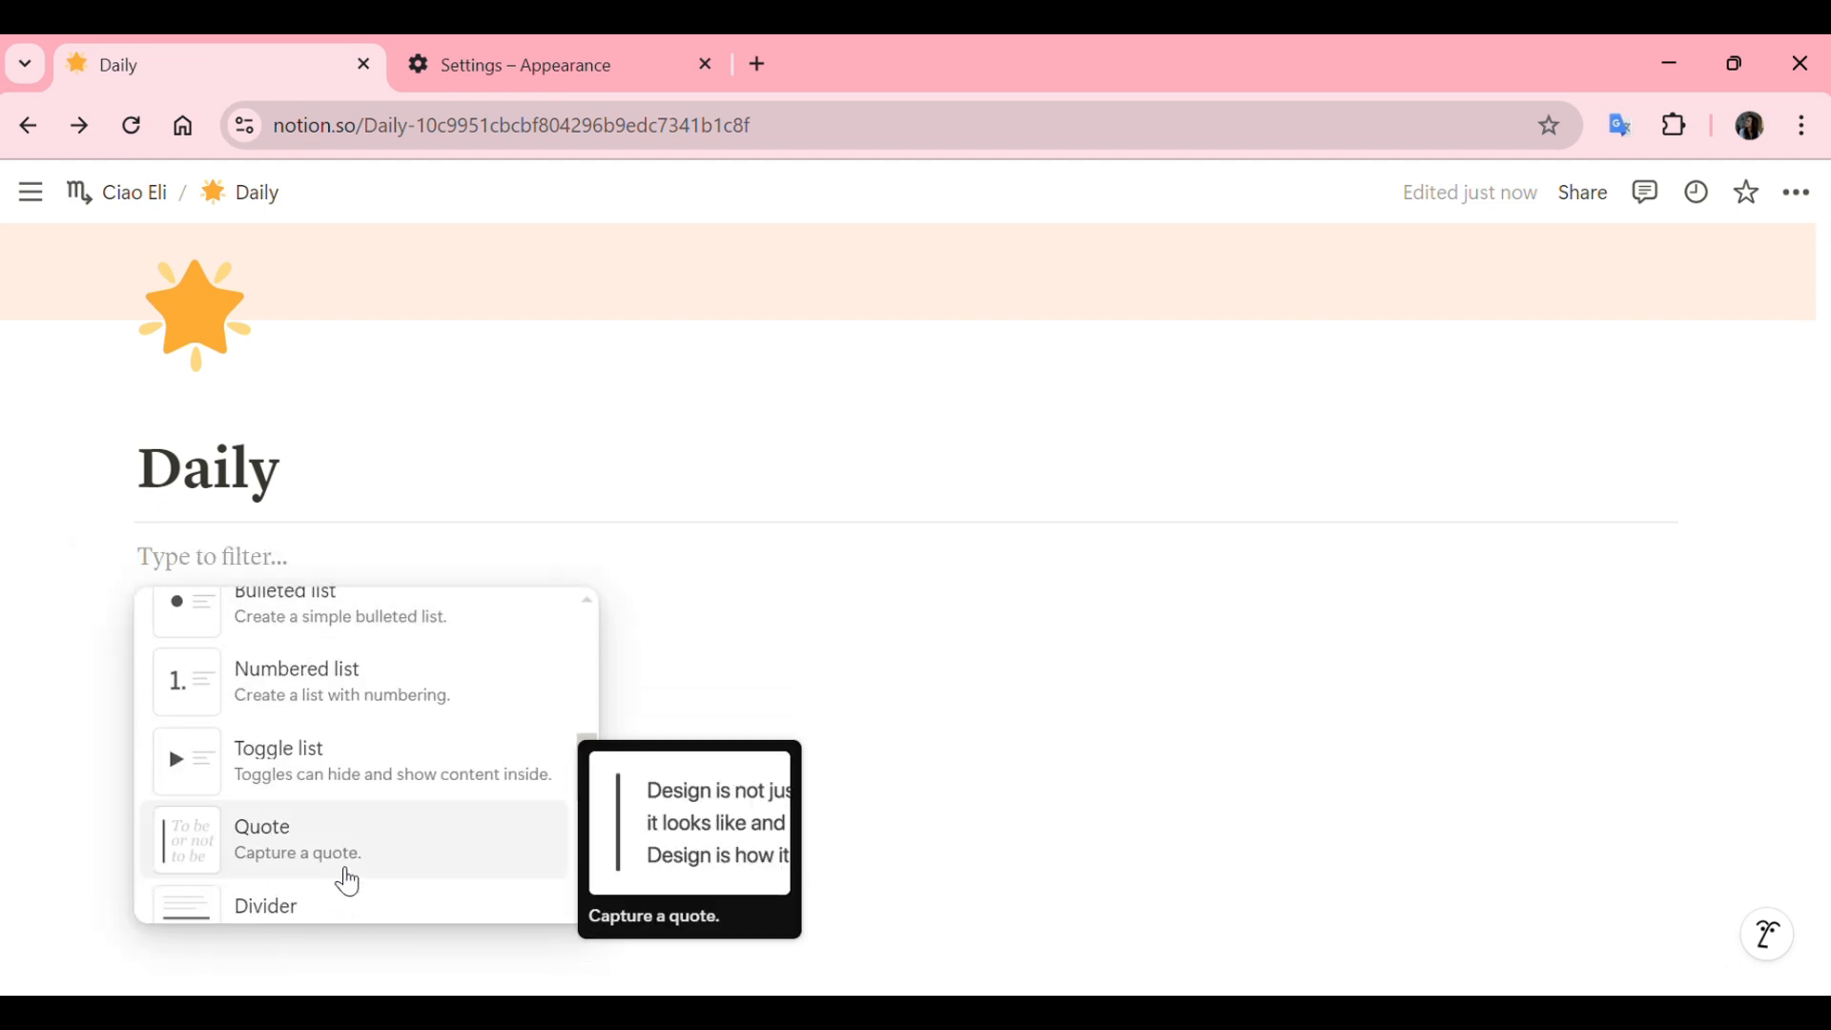
pyautogui.scroll(-9, 351, 880)
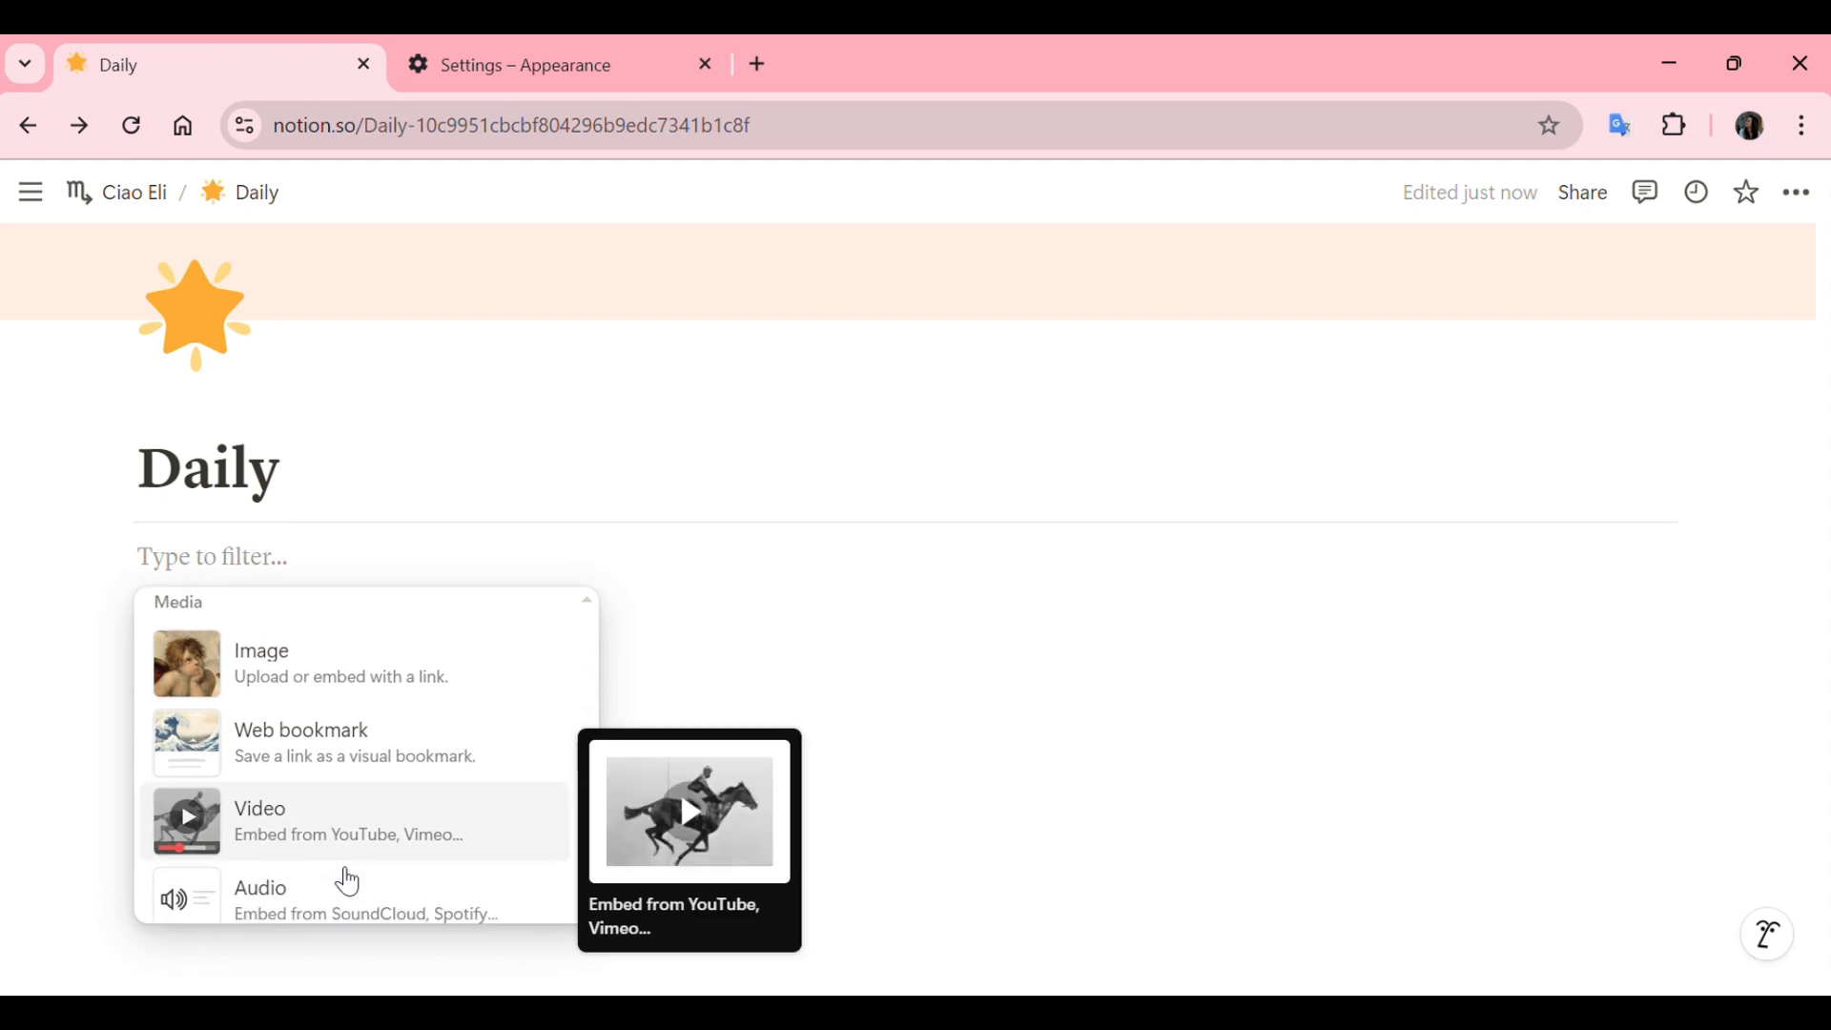
pyautogui.scroll(-10, 349, 882)
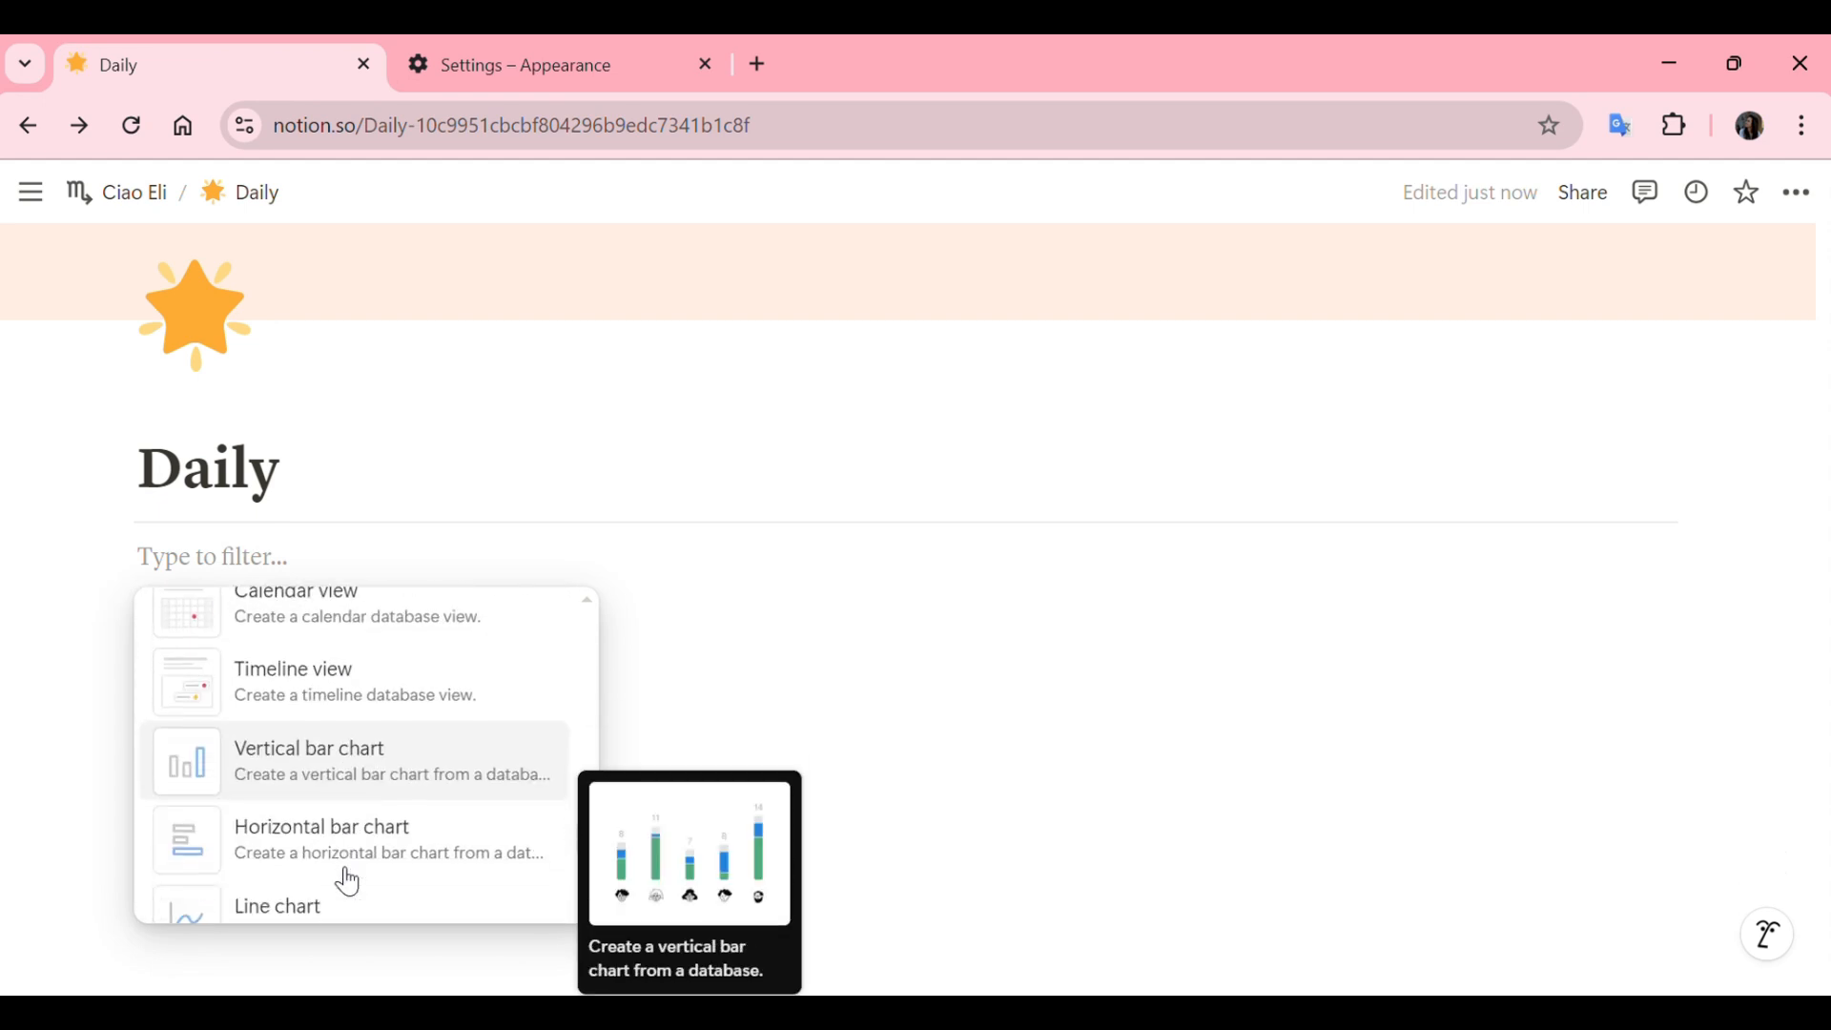
pyautogui.scroll(-10, 349, 882)
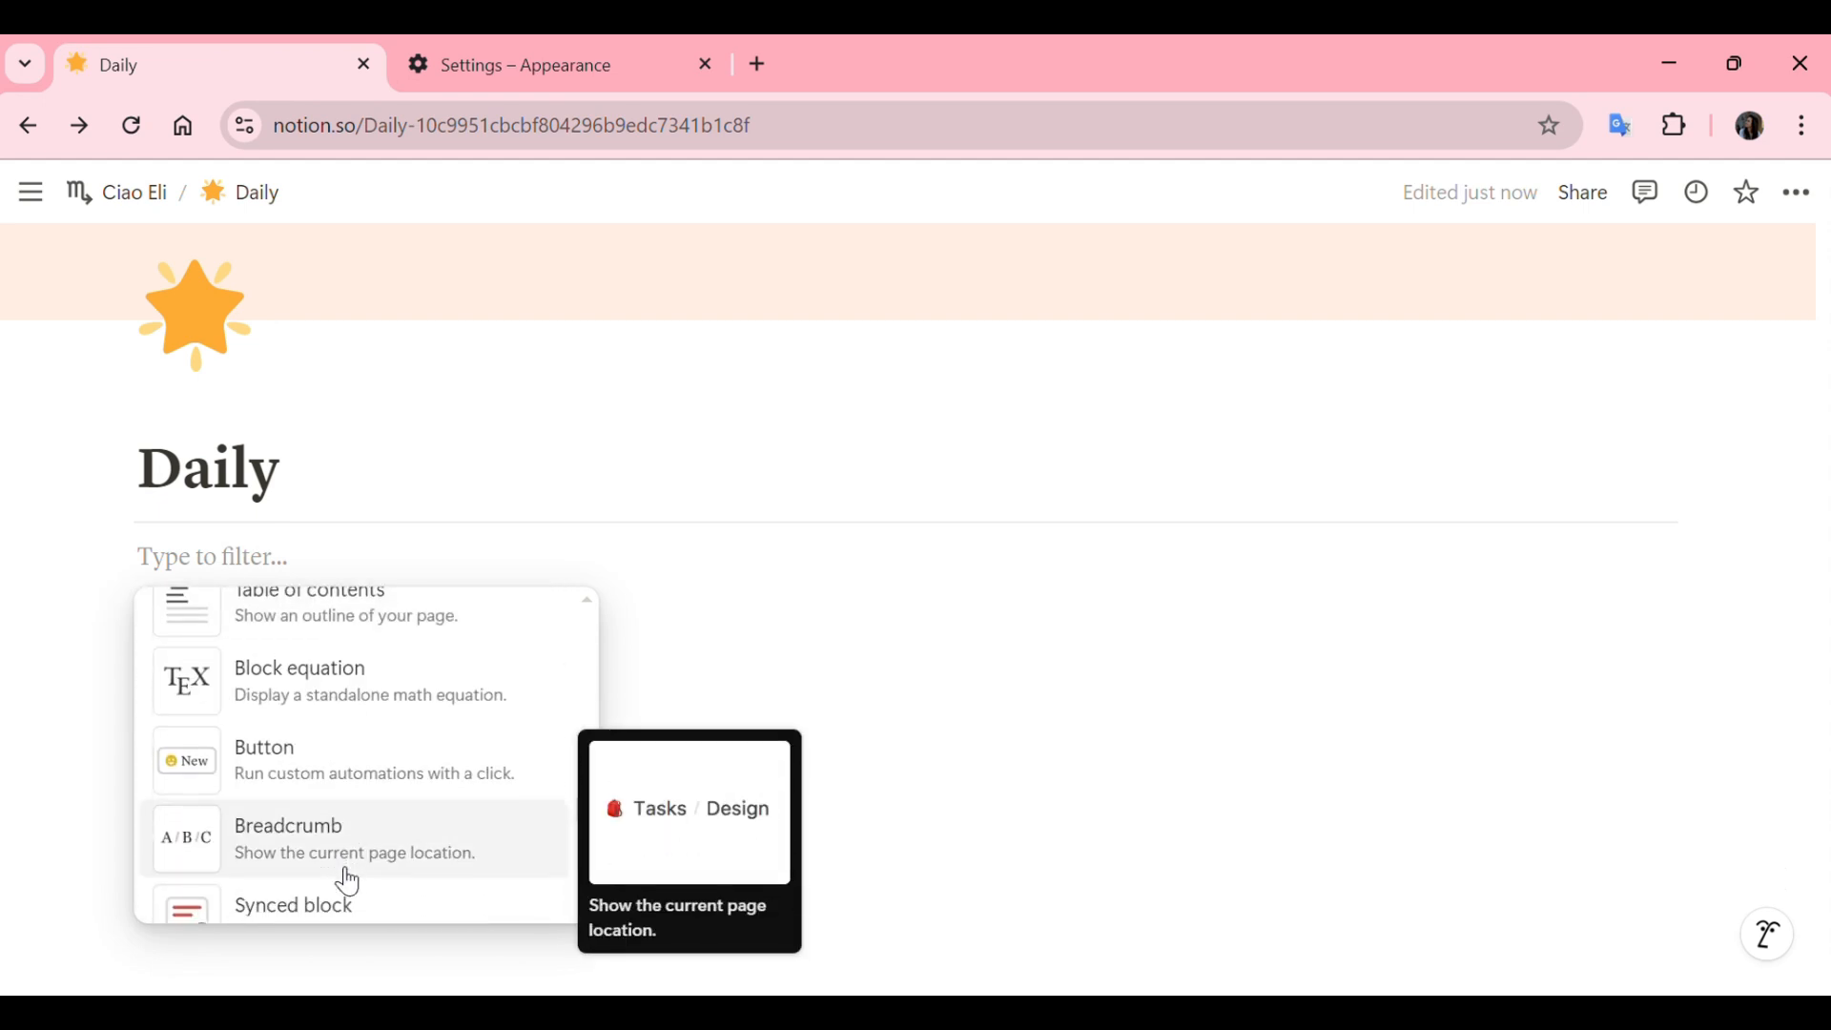
pyautogui.scroll(-2, 349, 882)
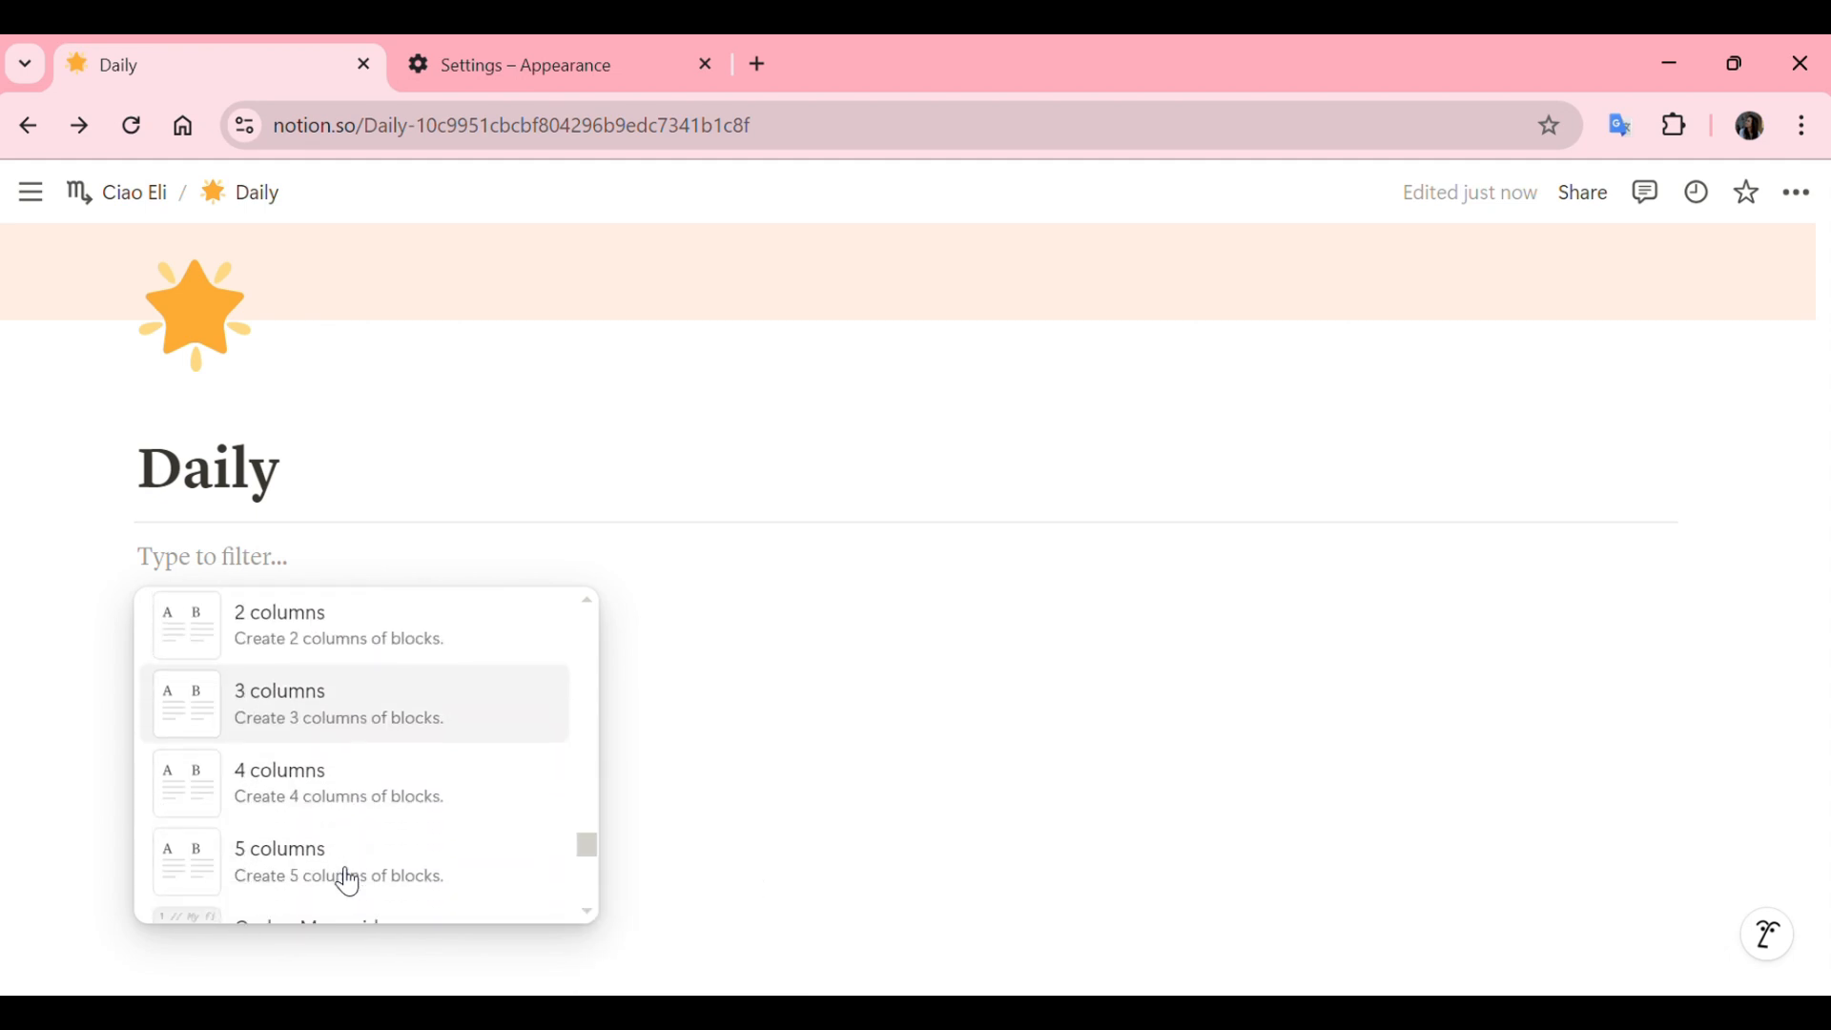
pyautogui.click(328, 712)
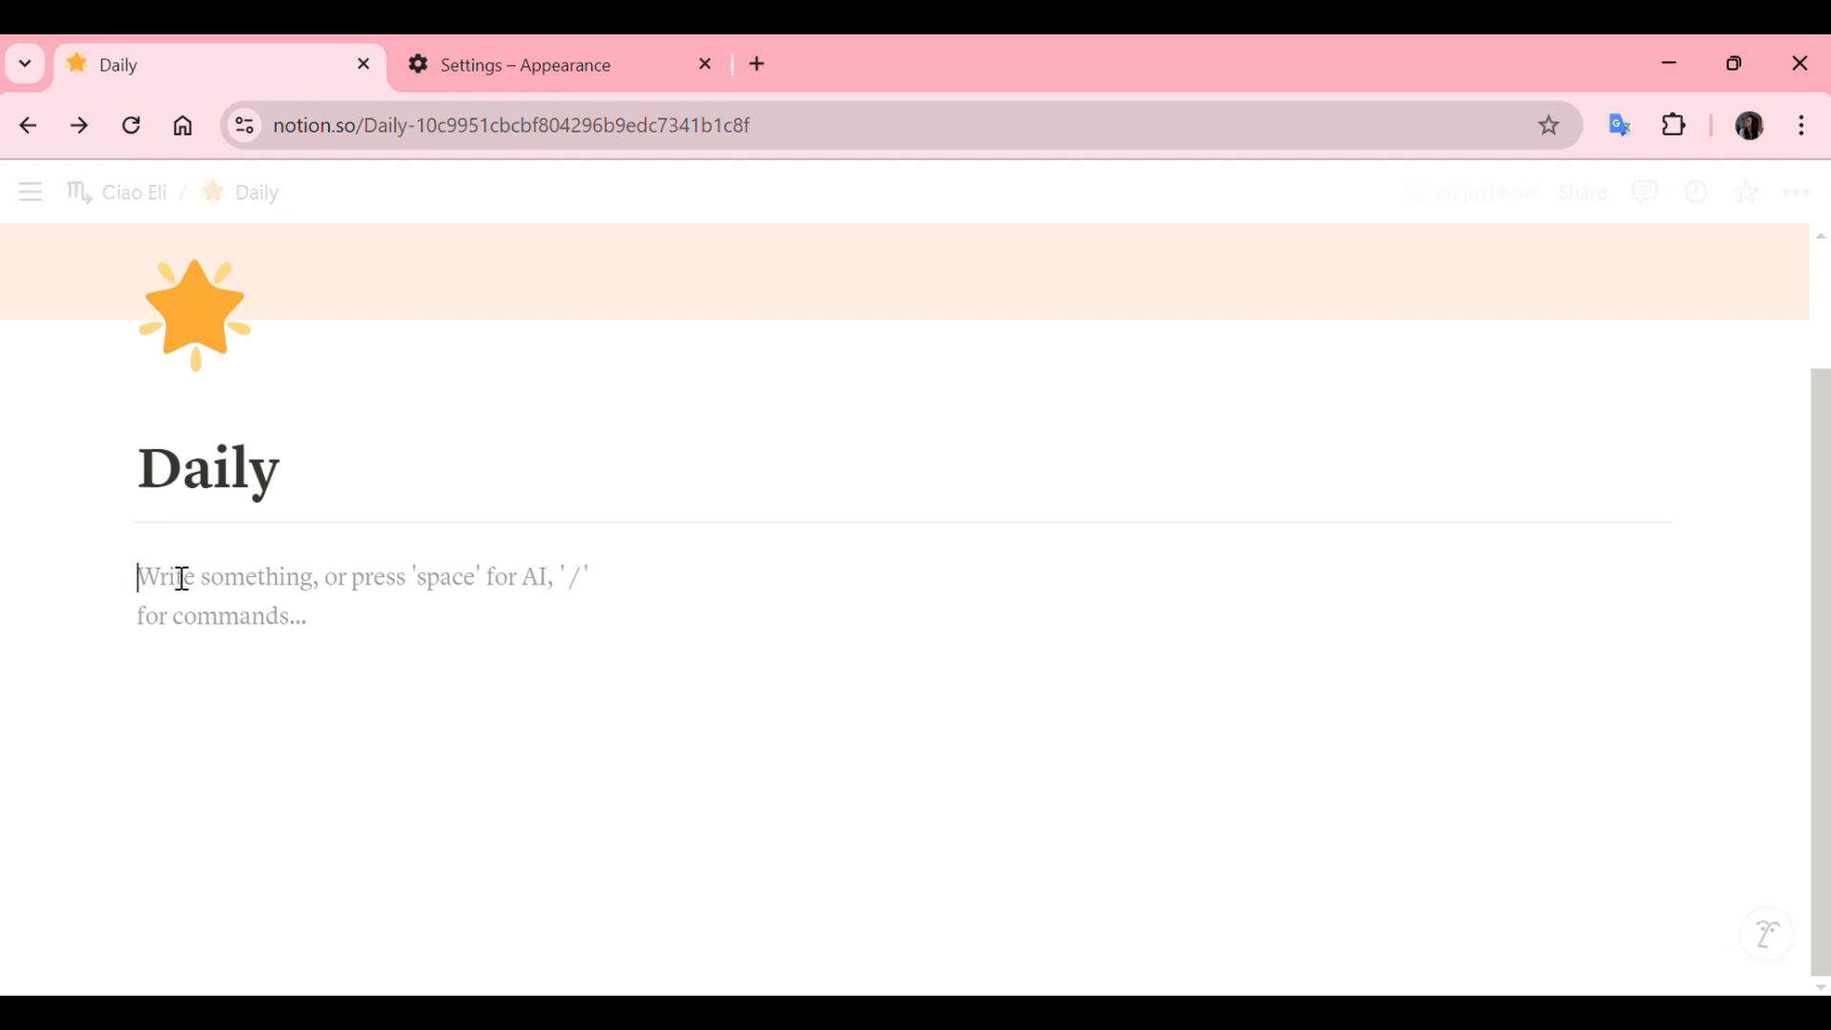
# - Write "Today tasks" in the first column and format it as bold with a yellow background
pyautogui.write('Today tasks')
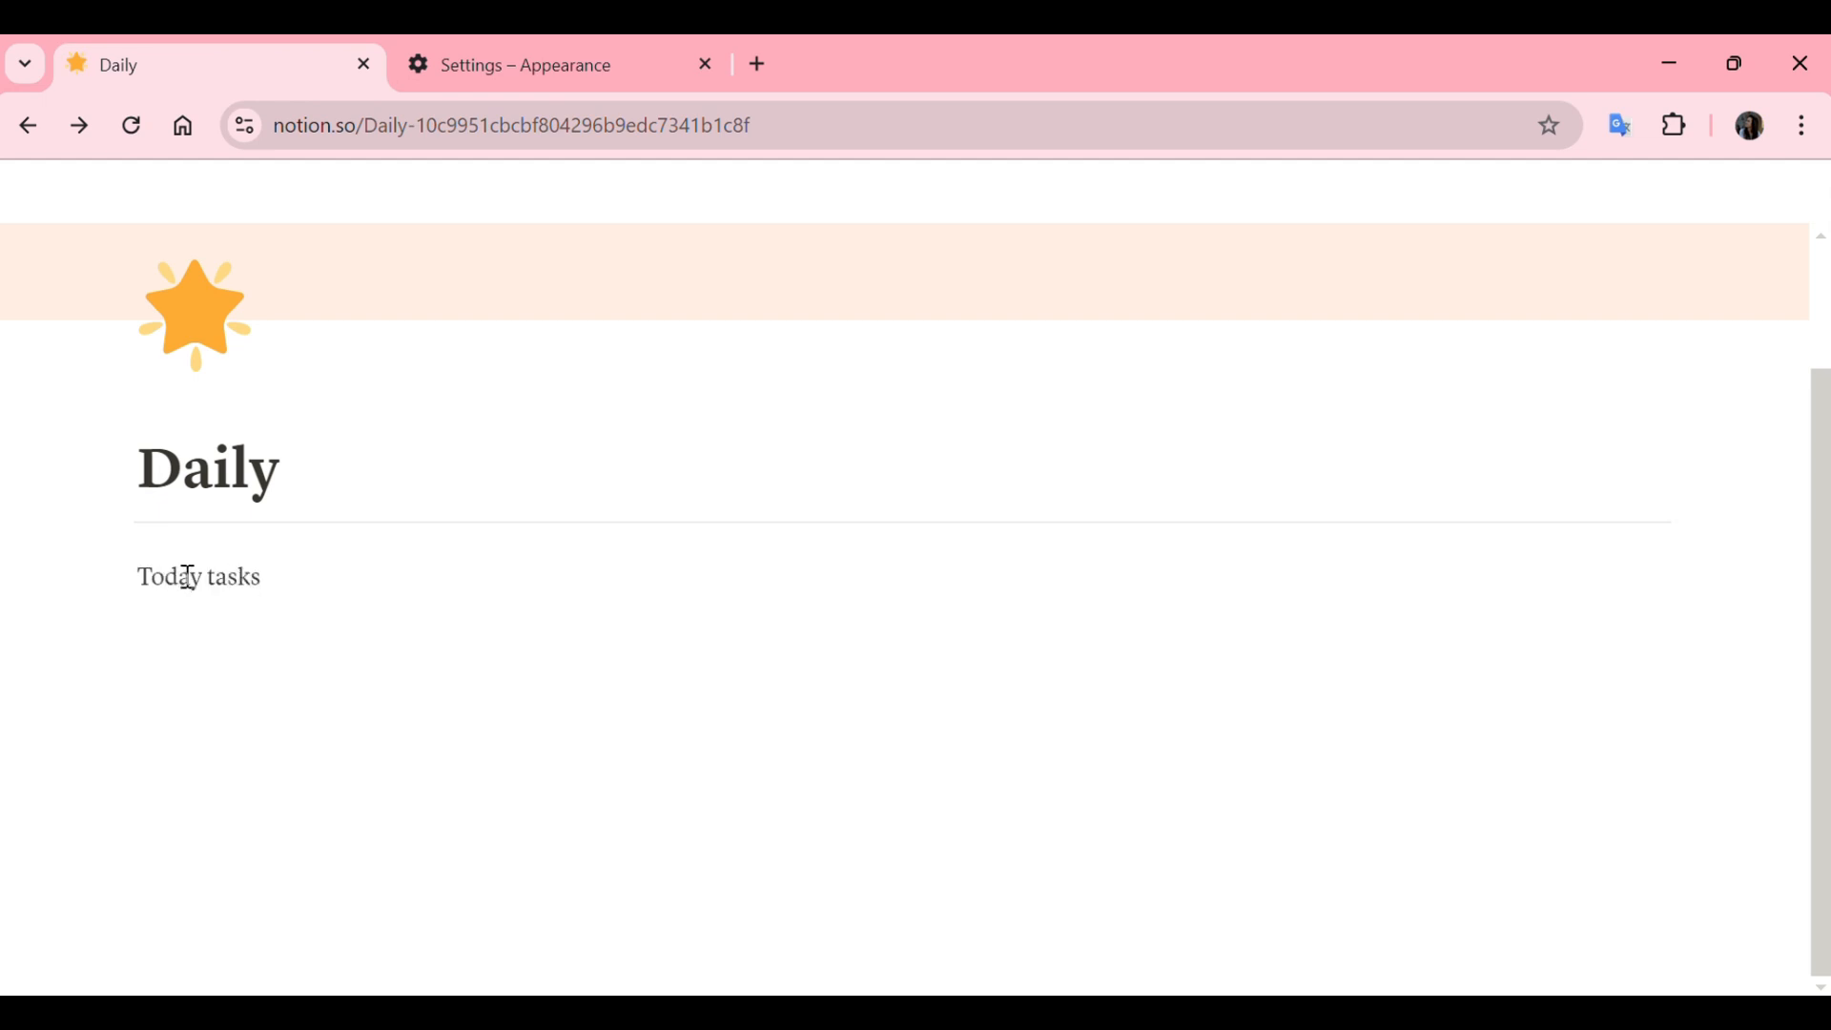
pyautogui.moveTo(298, 576); pyautogui.dragTo(113, 588)
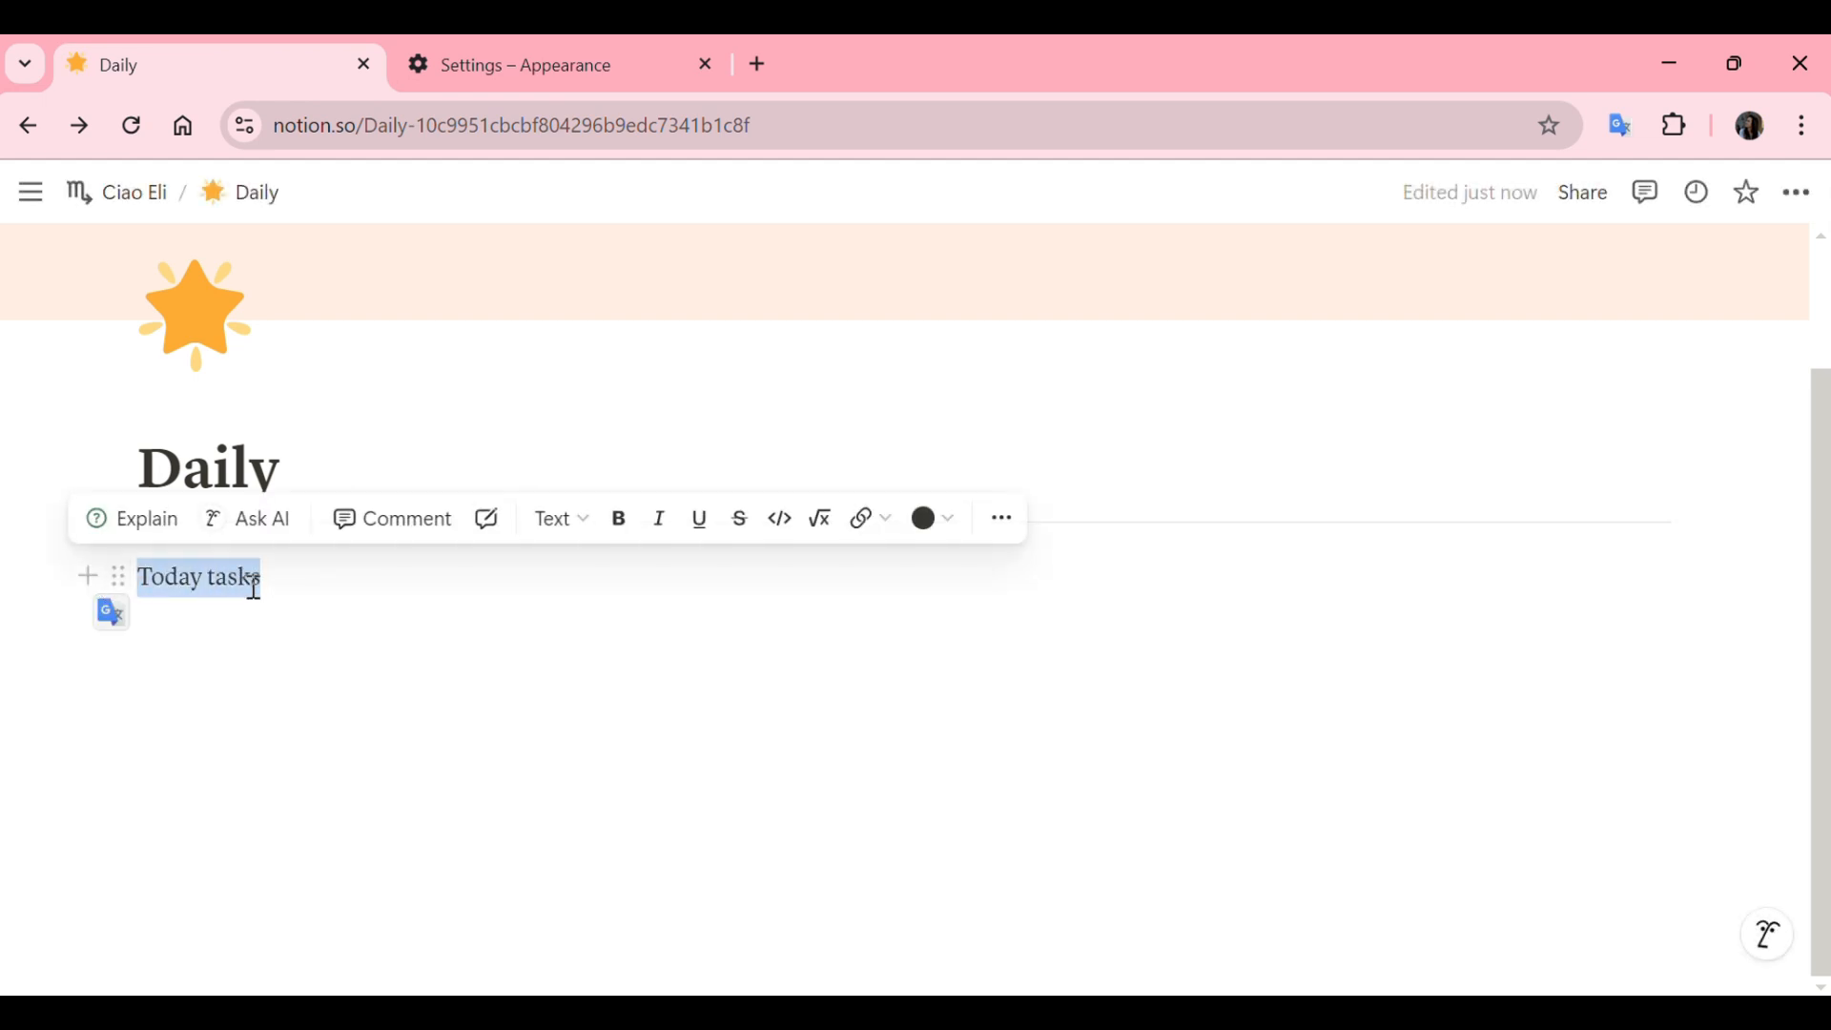
pyautogui.click(622, 522)
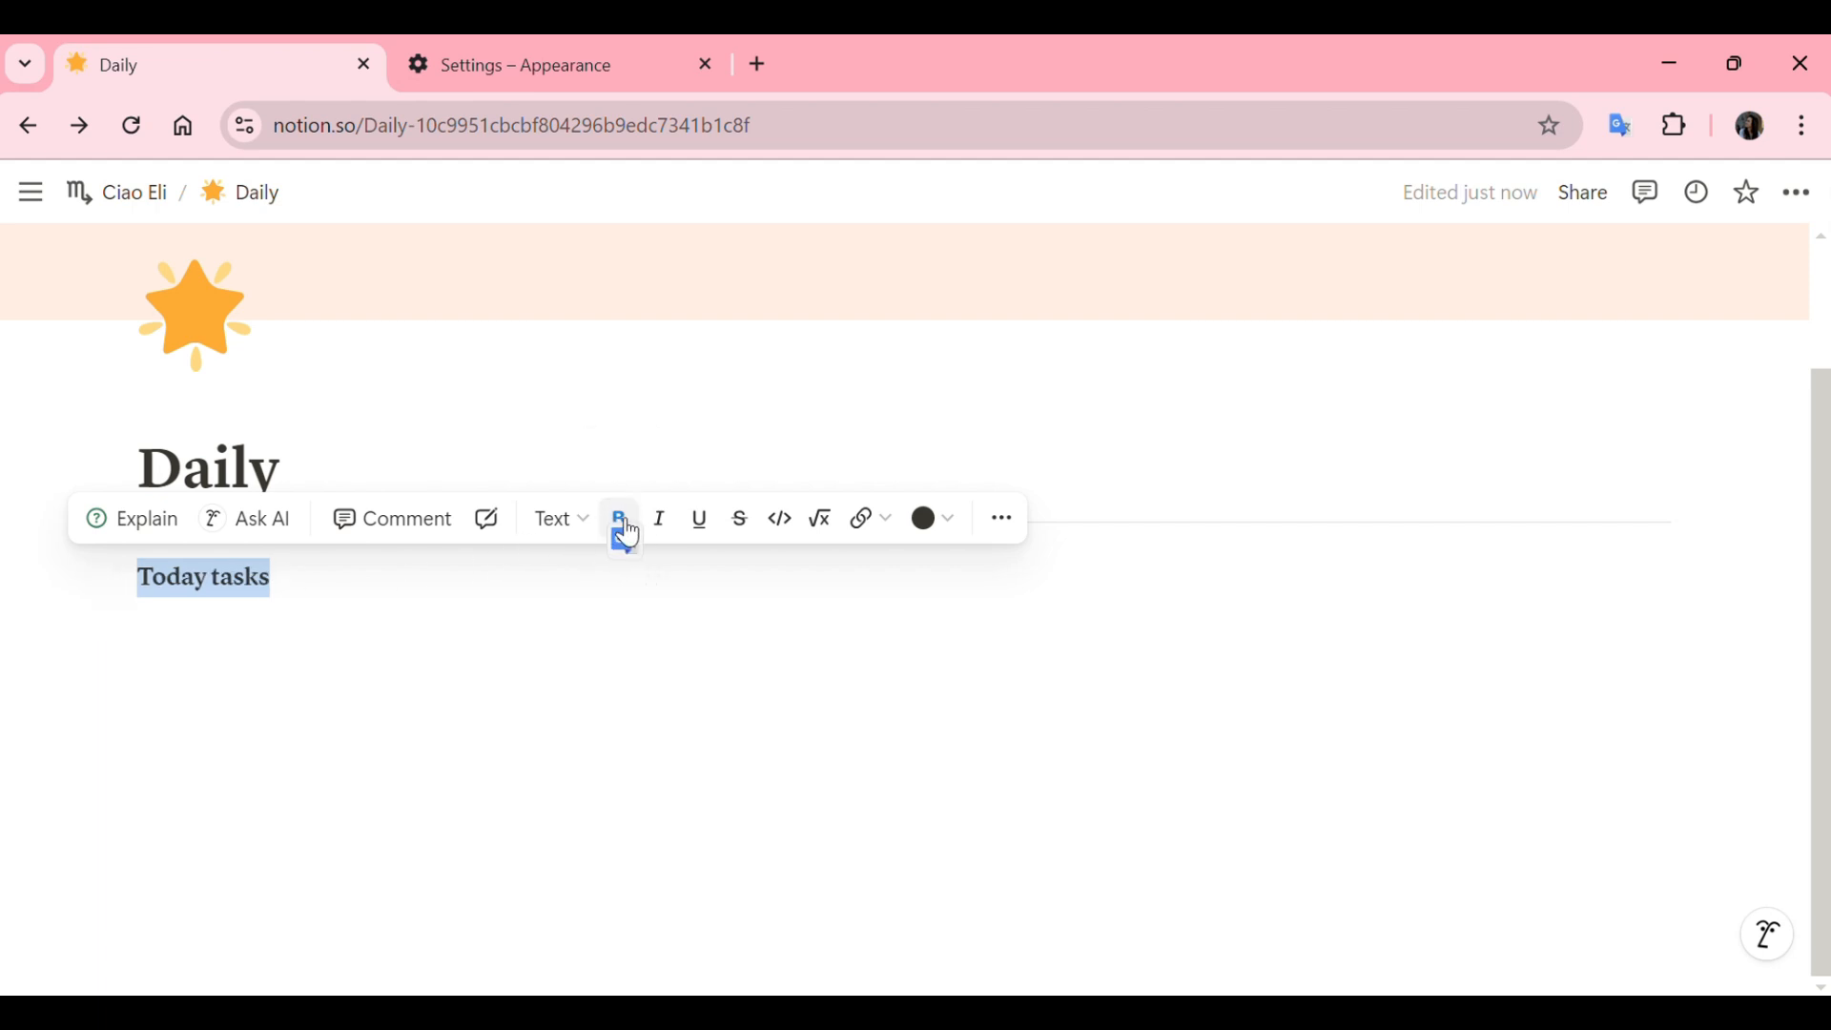
pyautogui.click(942, 530)
pyautogui.scroll(-4, 922, 835)
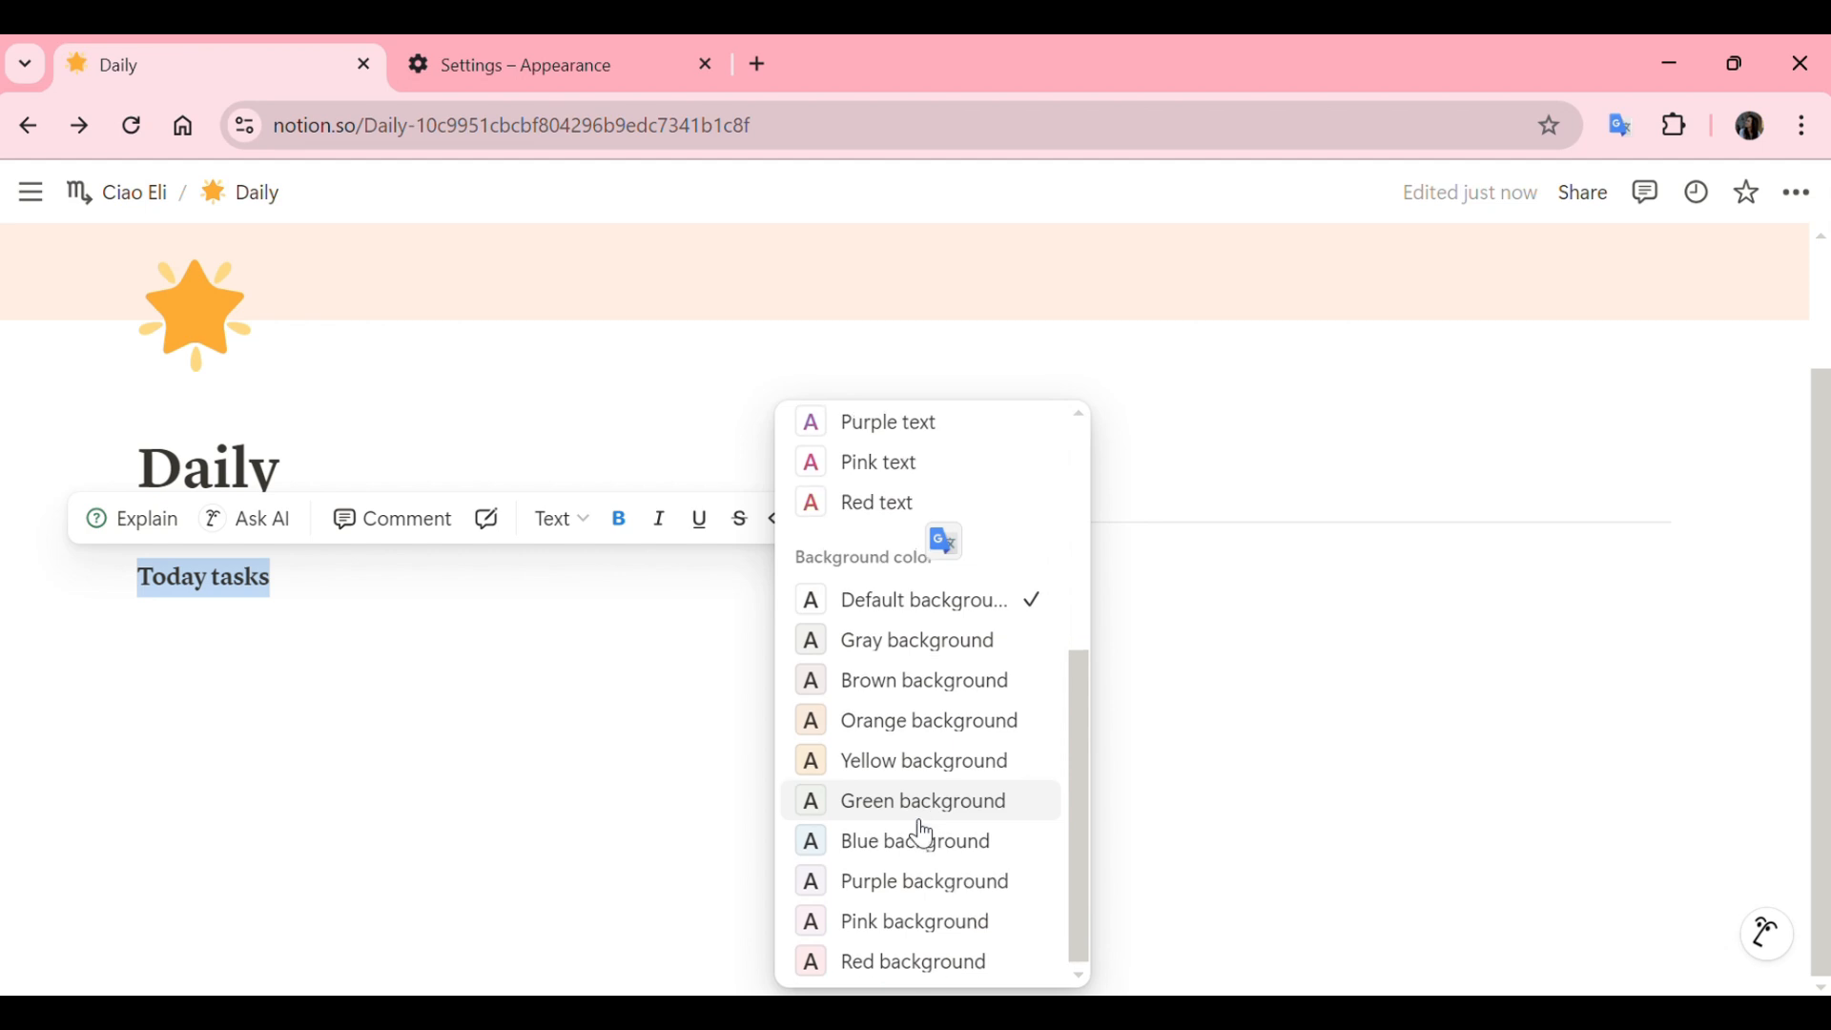
pyautogui.click(908, 763)
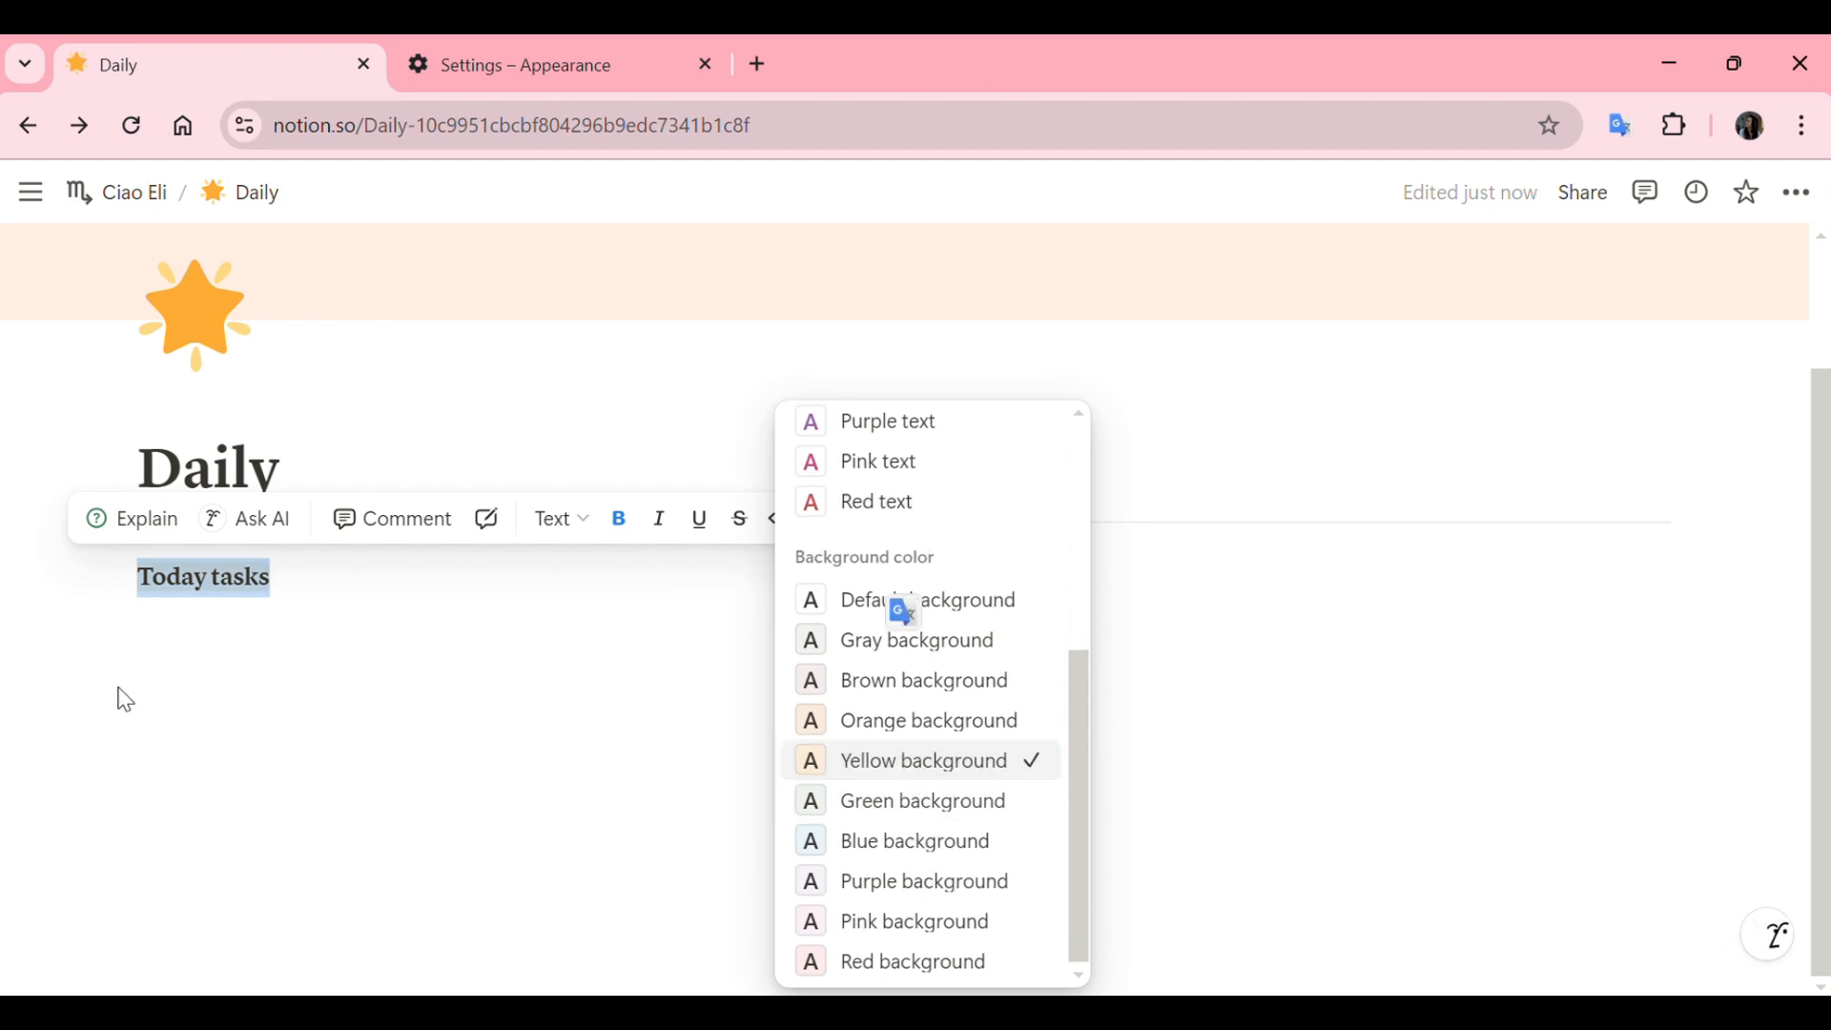
pyautogui.press('Escape')
# - Add a to-do list under Today tasks with the items "Cook dinner", "Work out" and "Meditation", ending with a plain line
pyautogui.click(164, 621)
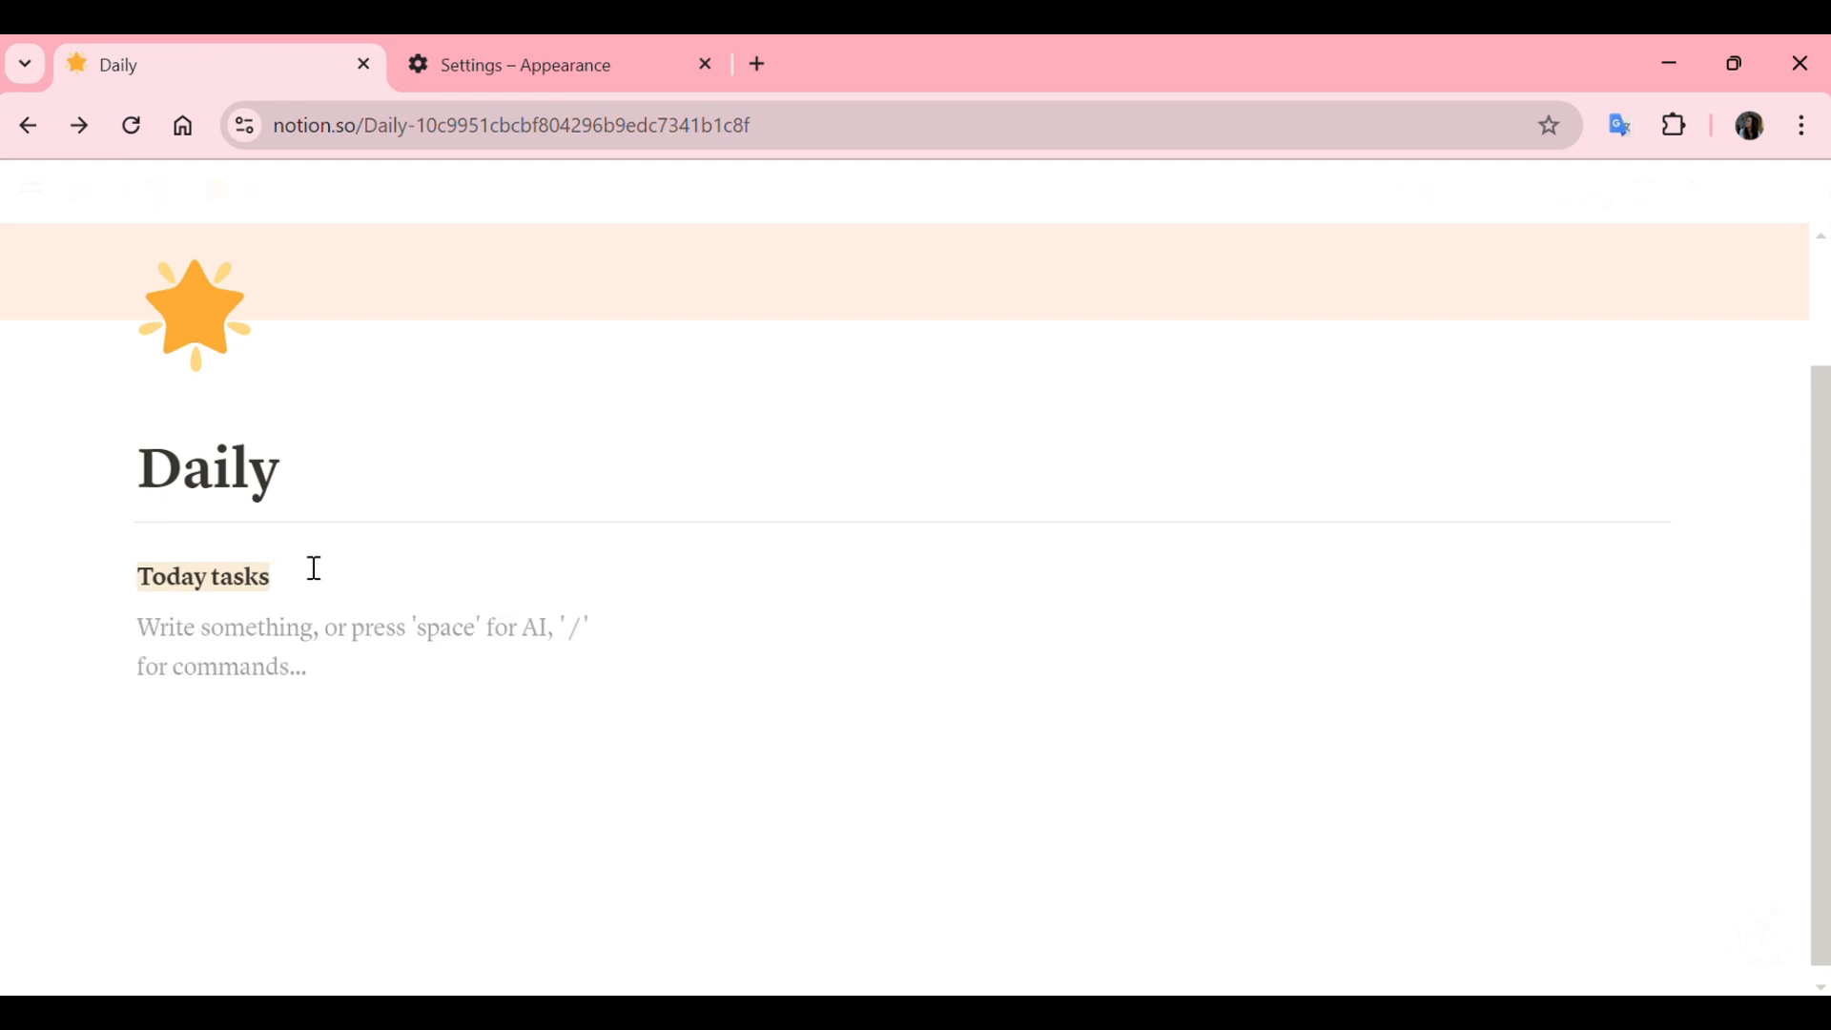
pyautogui.click(84, 630)
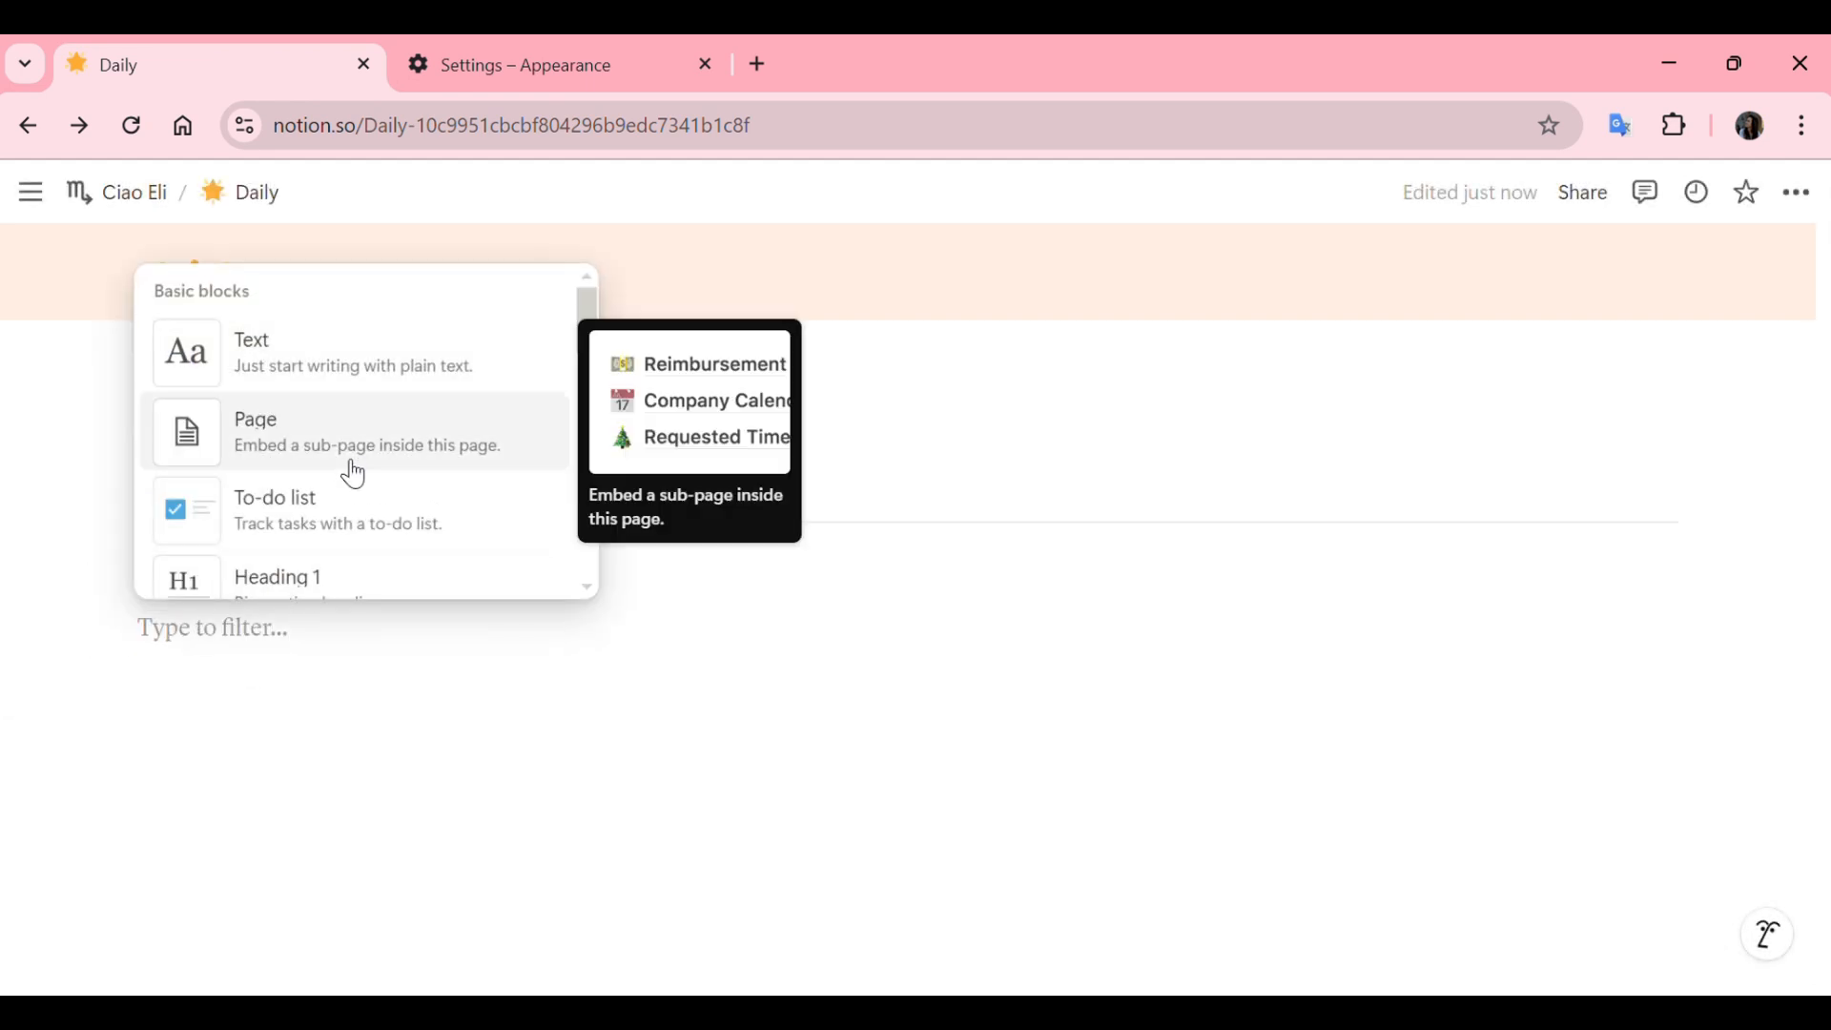
pyautogui.click(354, 534)
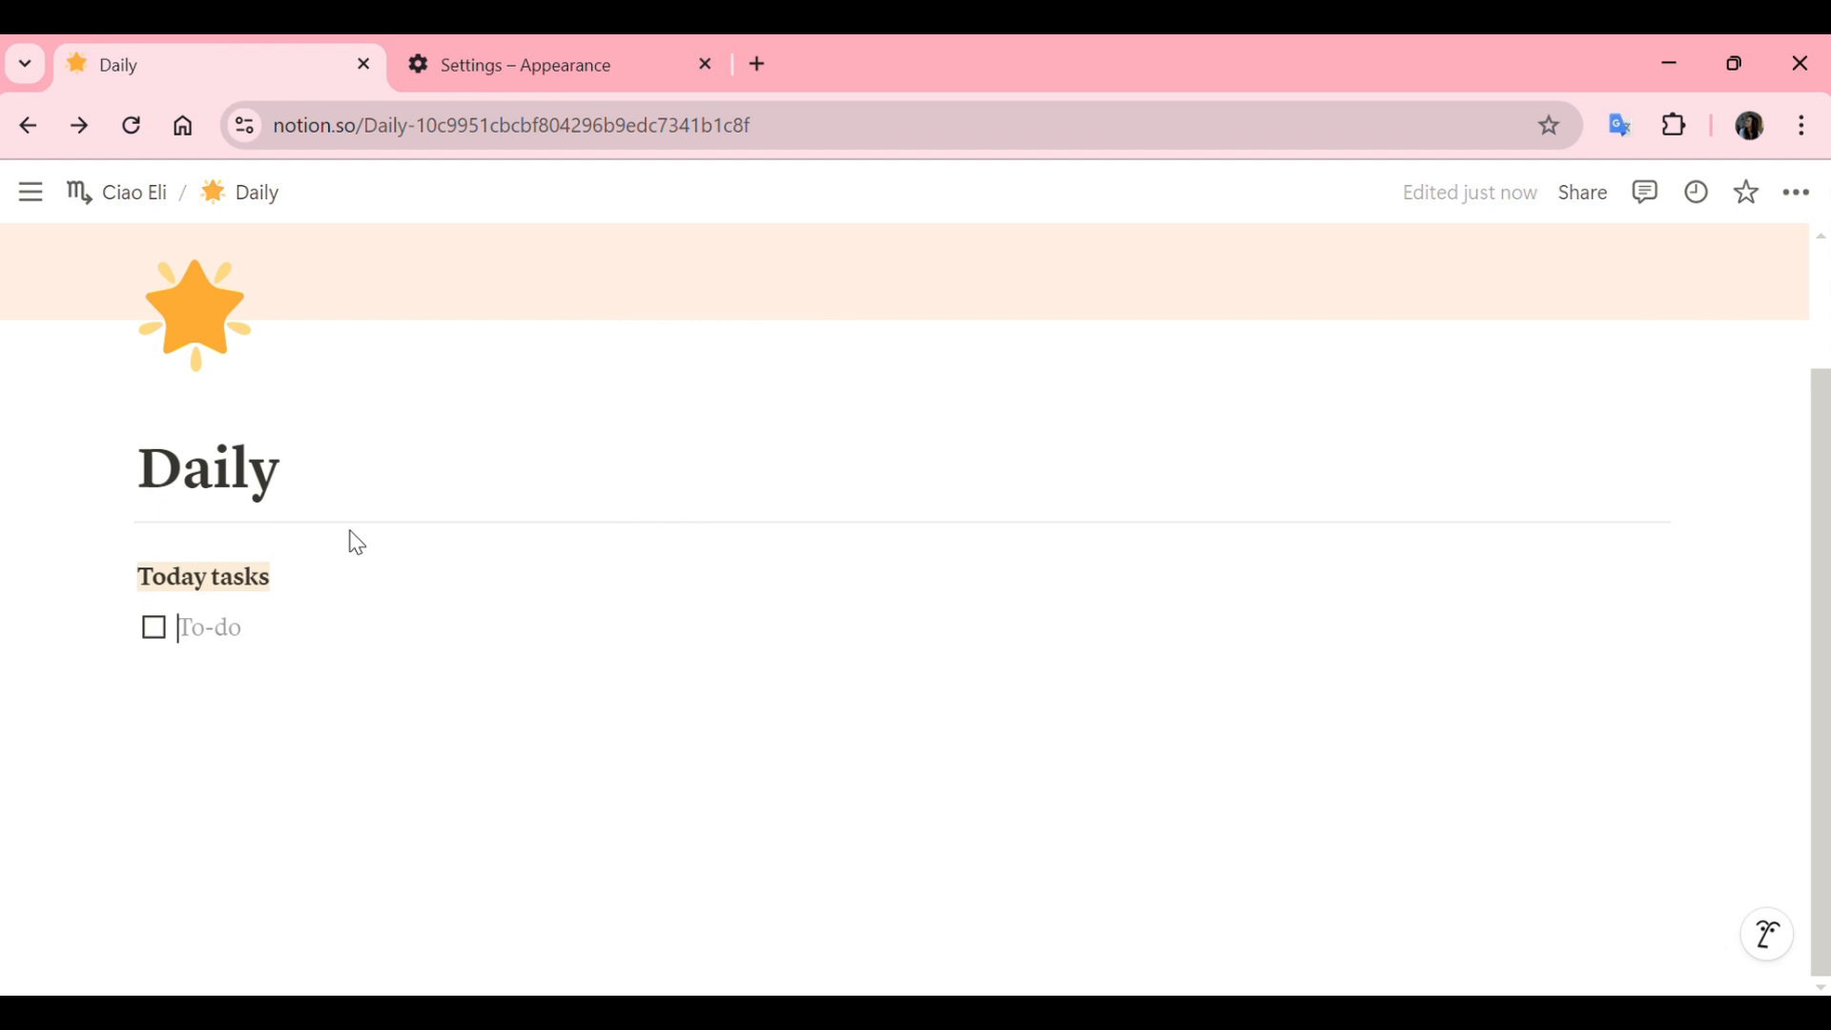
pyautogui.write('Cook dinner')
pyautogui.press('Return')
pyautogui.write('Work out')
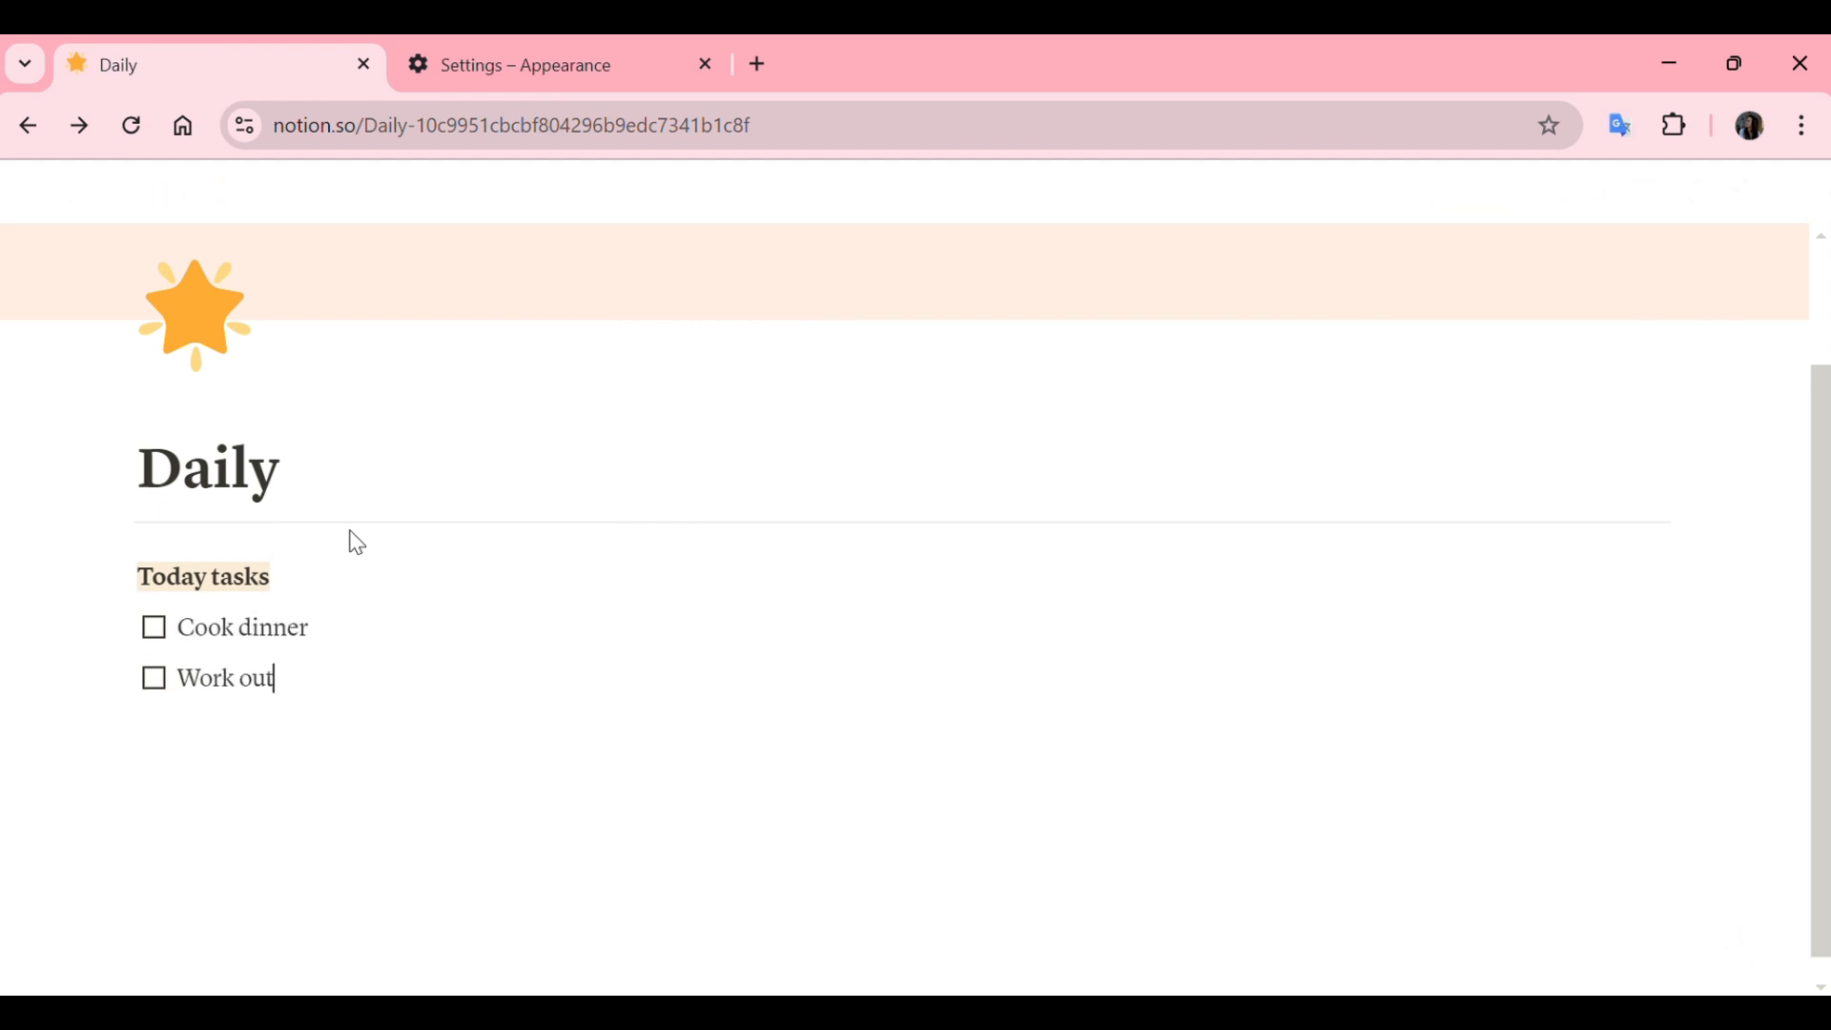
pyautogui.press('Return')
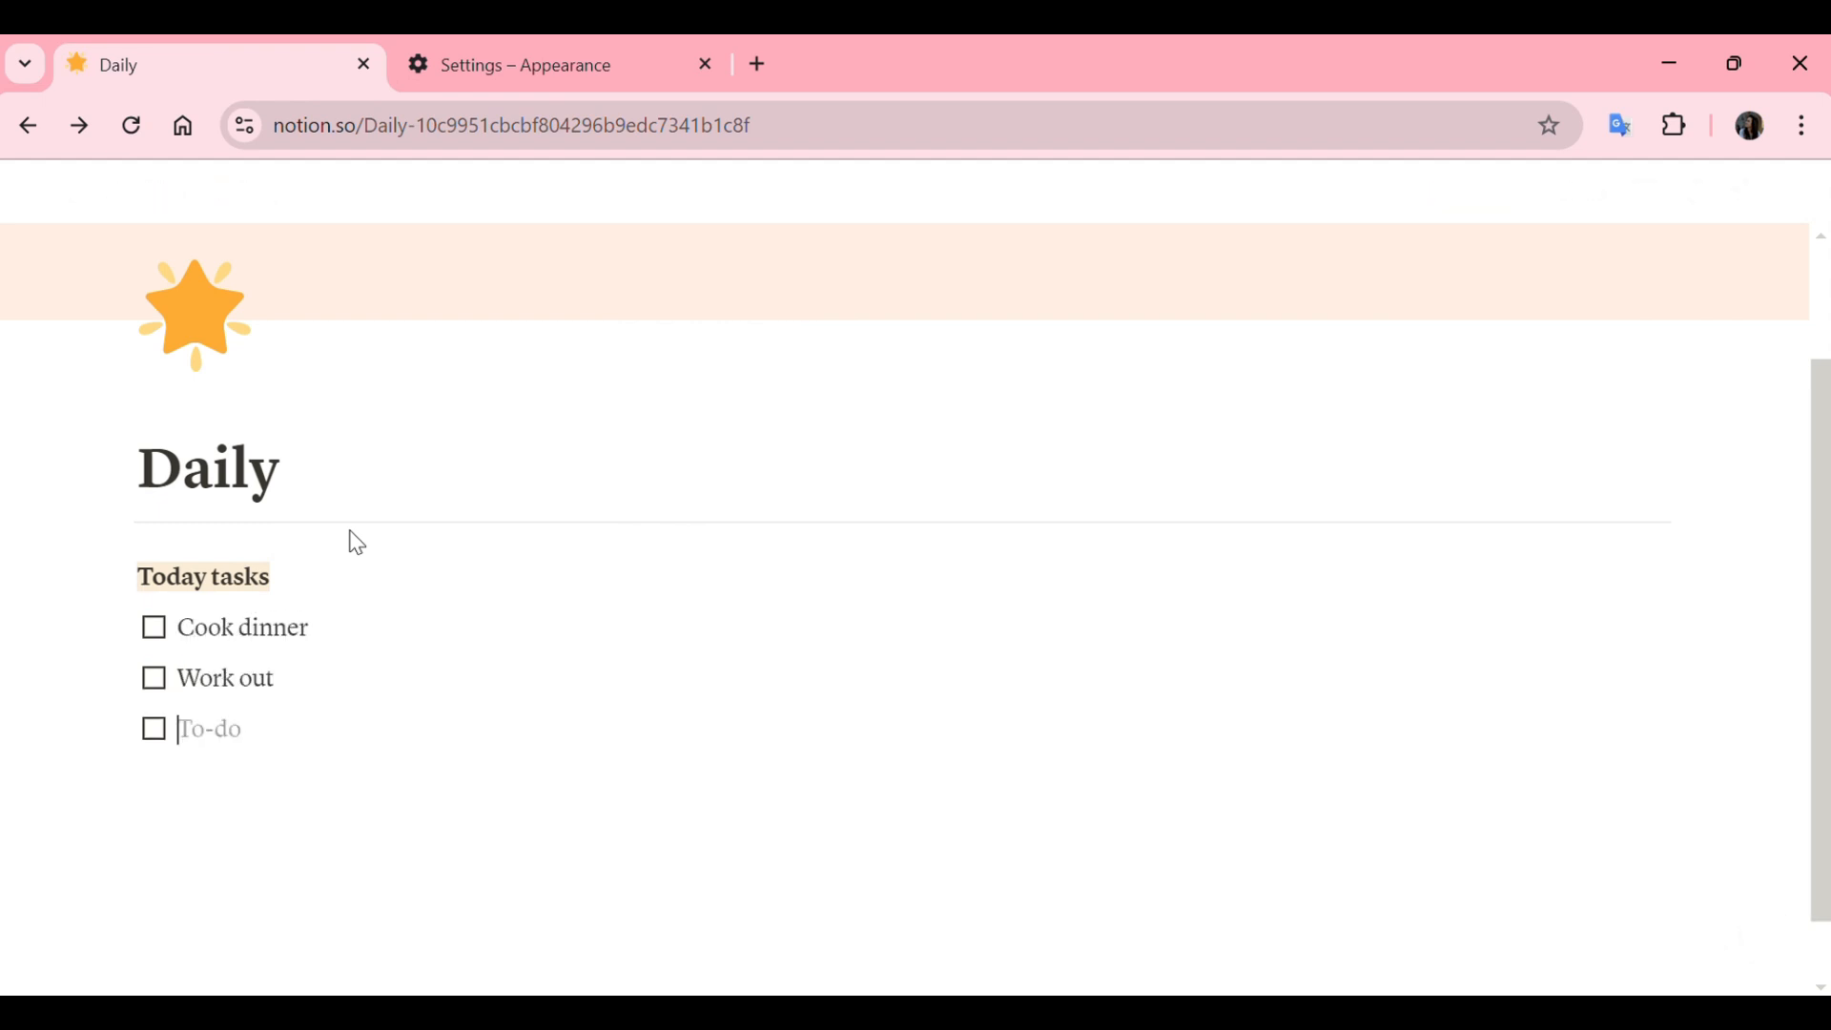
pyautogui.write('Meditation')
pyautogui.press('Return')
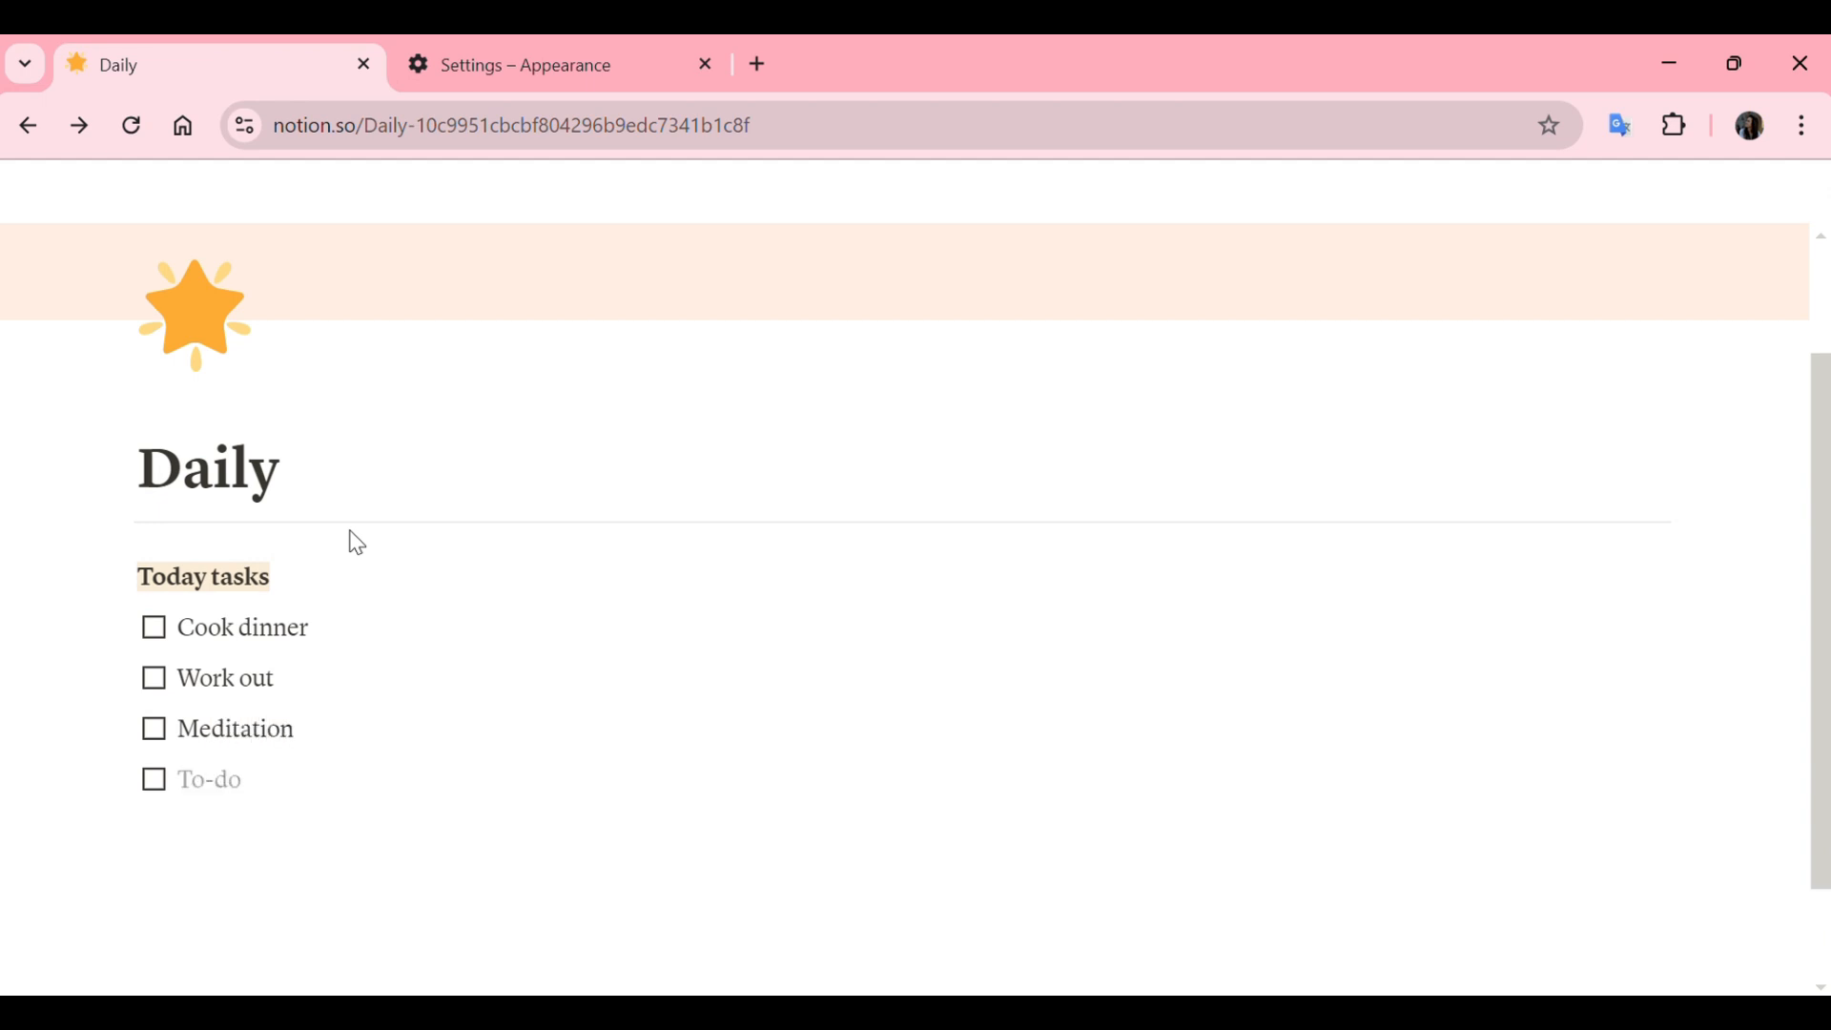
pyautogui.press('BackSpace')
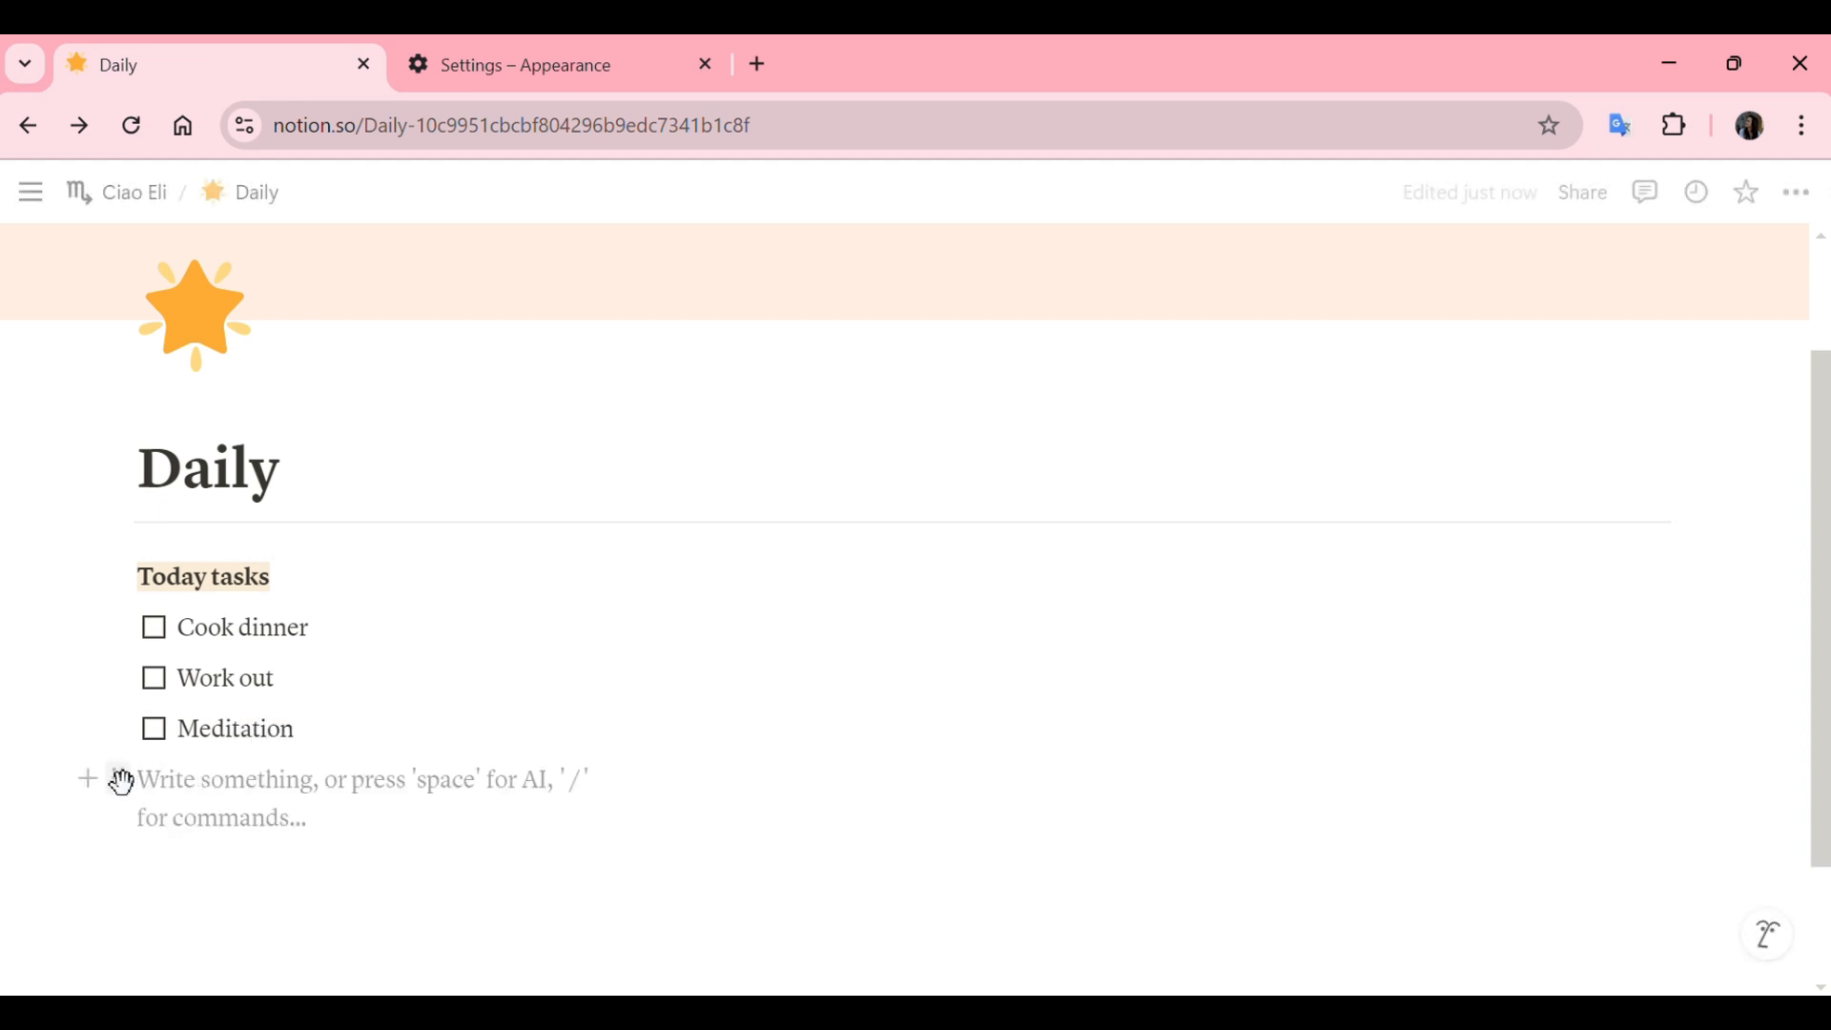
# - Add a toggle list named "Cook" below the Meditation to-do in the first column
pyautogui.click(86, 780)
pyautogui.scroll(-4, 381, 683)
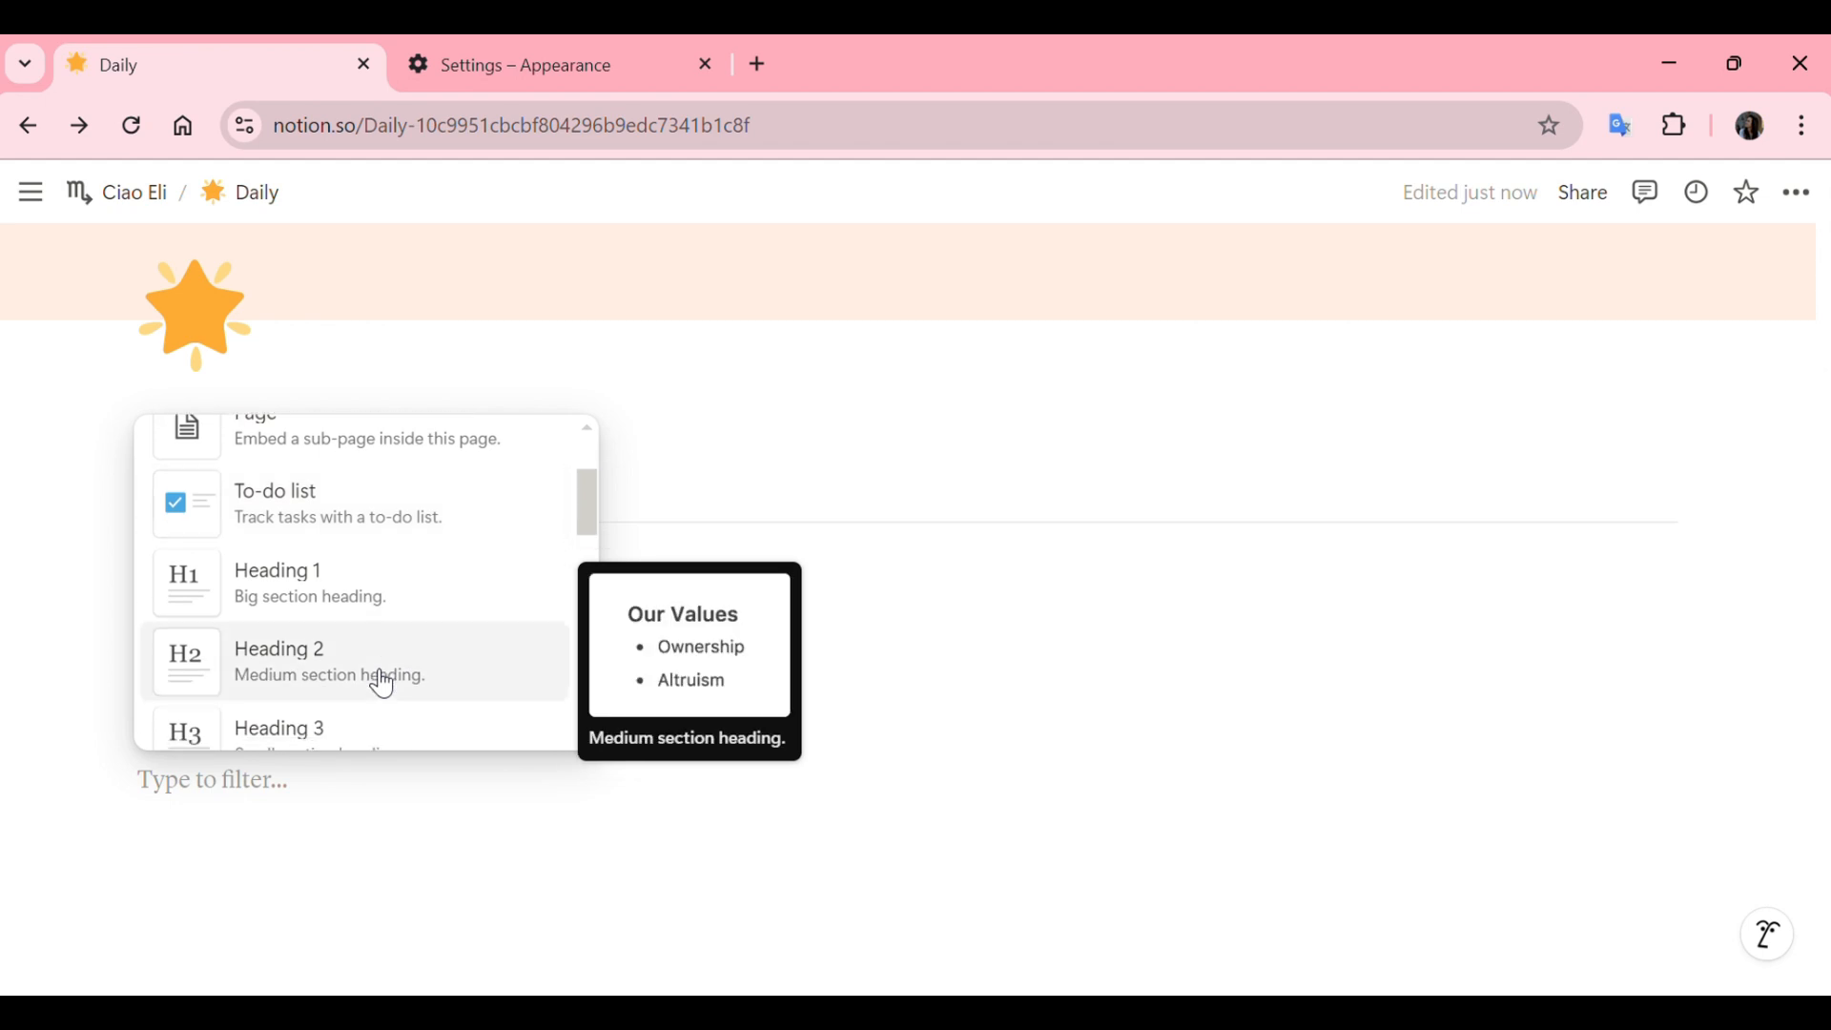
pyautogui.scroll(-3, 381, 683)
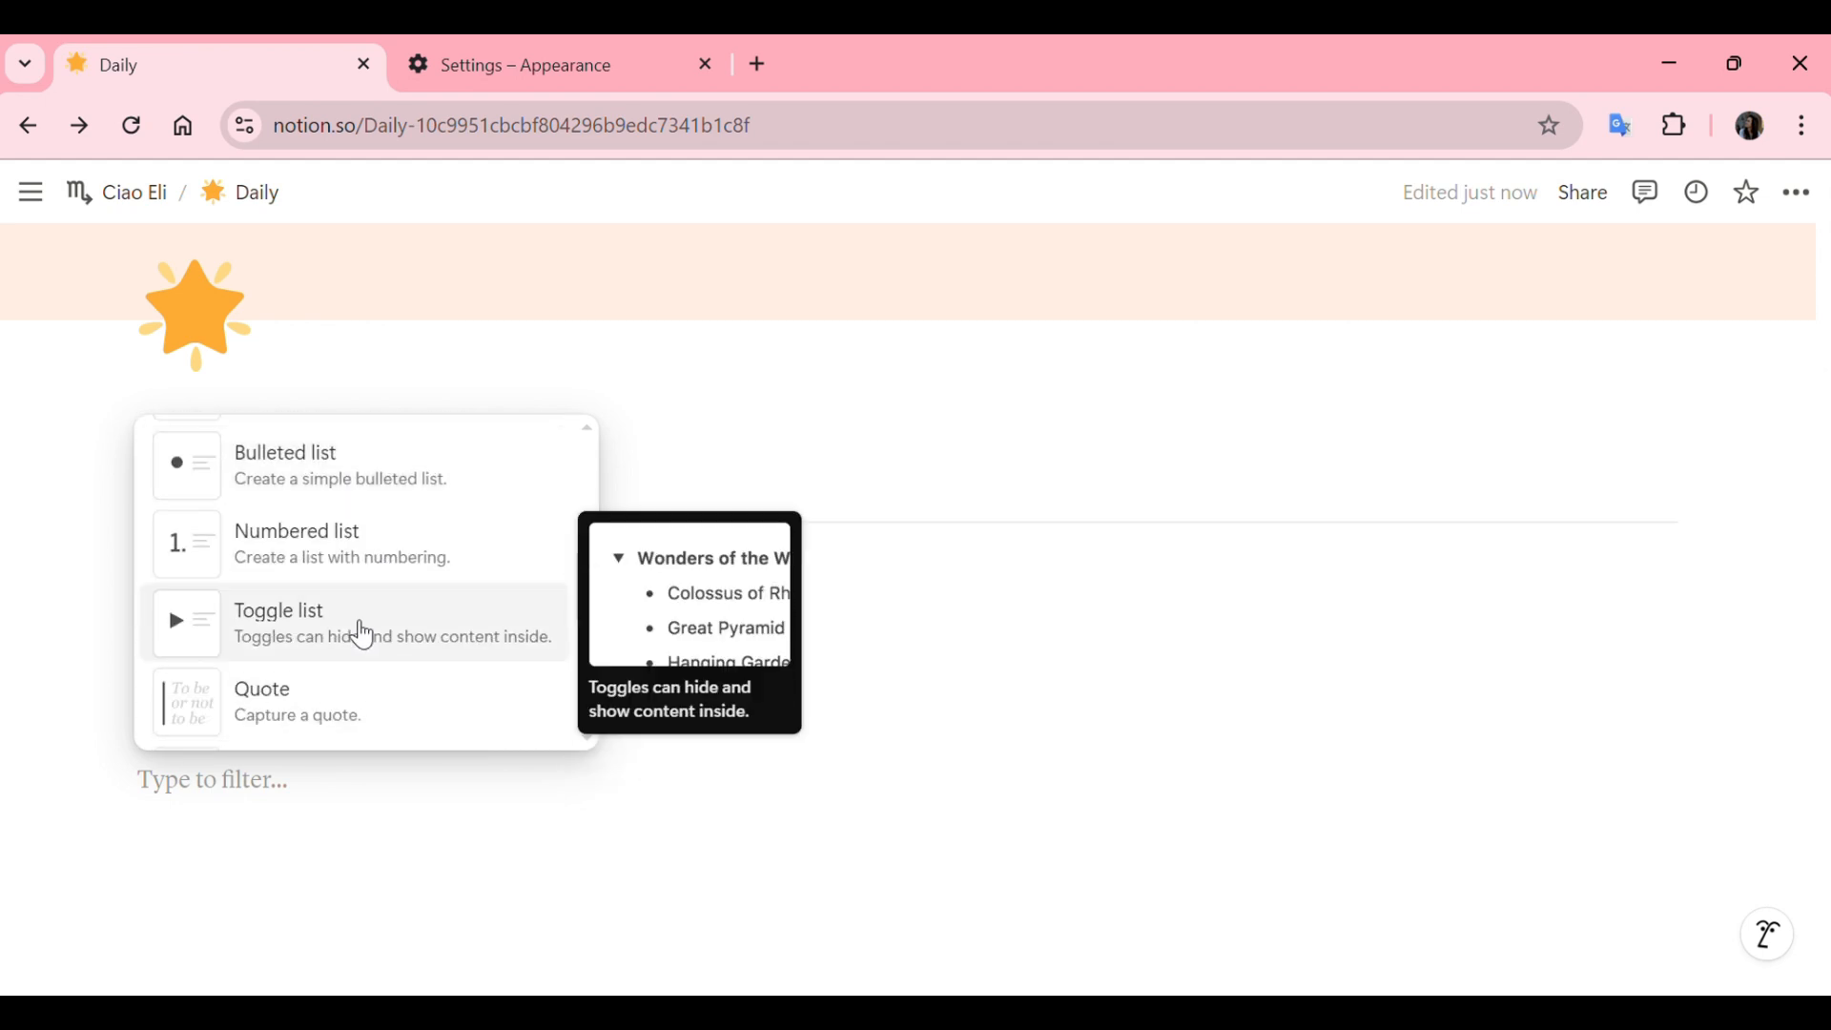
pyautogui.click(362, 628)
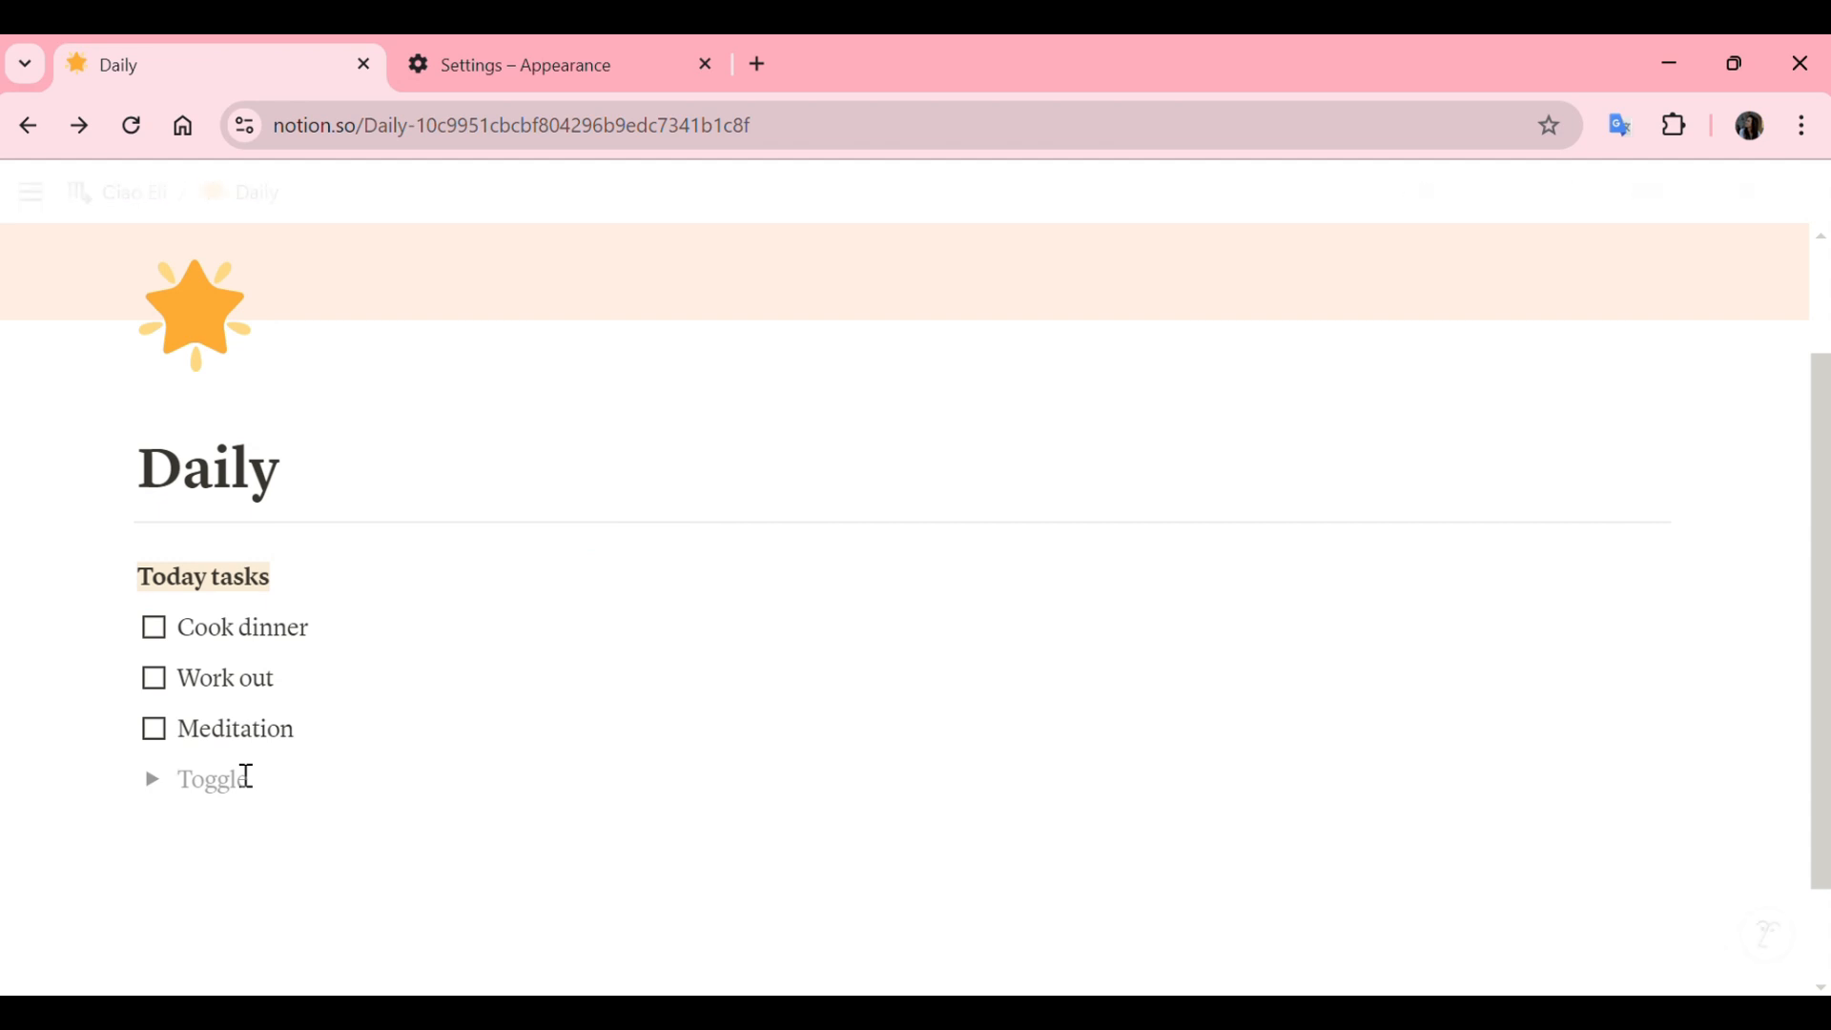
pyautogui.write('Cook')
# - Expand the Cook toggle and fill it with the lines "Dinner", "Lunch" and "Breakfast", leaving it expanded
pyautogui.click(149, 780)
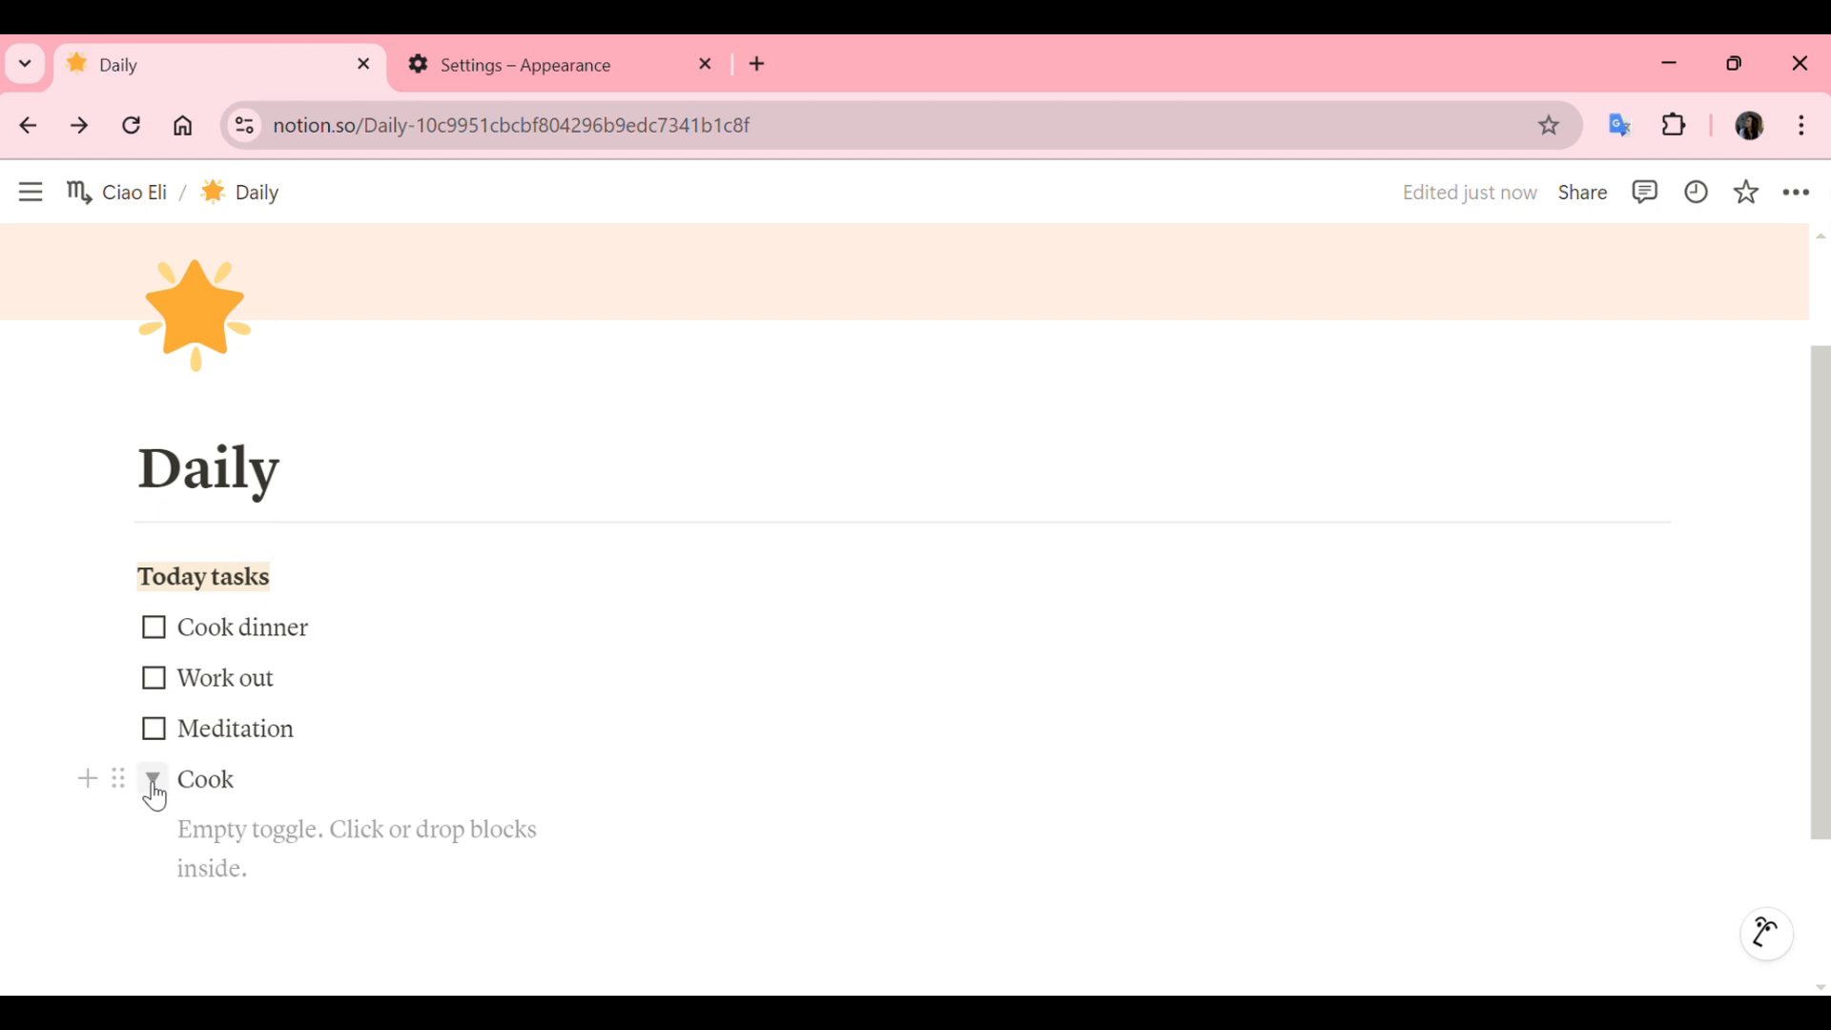
pyautogui.click(225, 850)
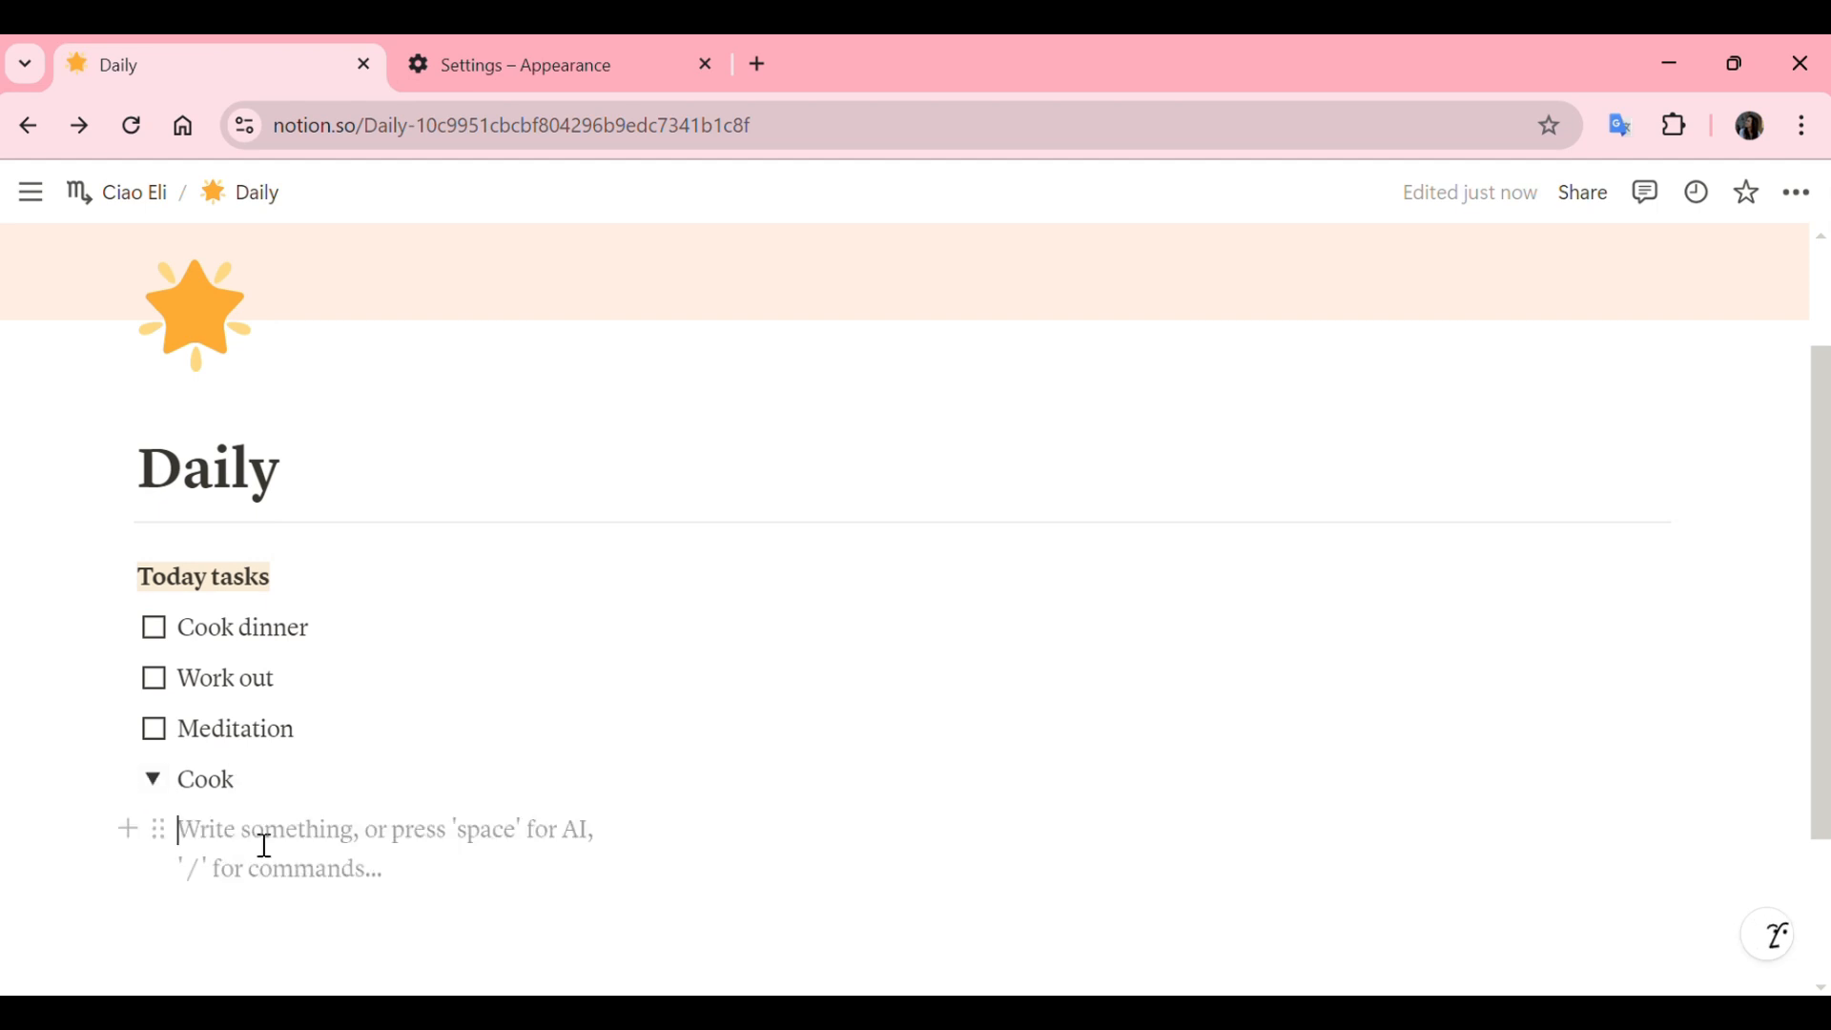
pyautogui.write('Dinner')
pyautogui.press('Return')
pyautogui.write('Lu')
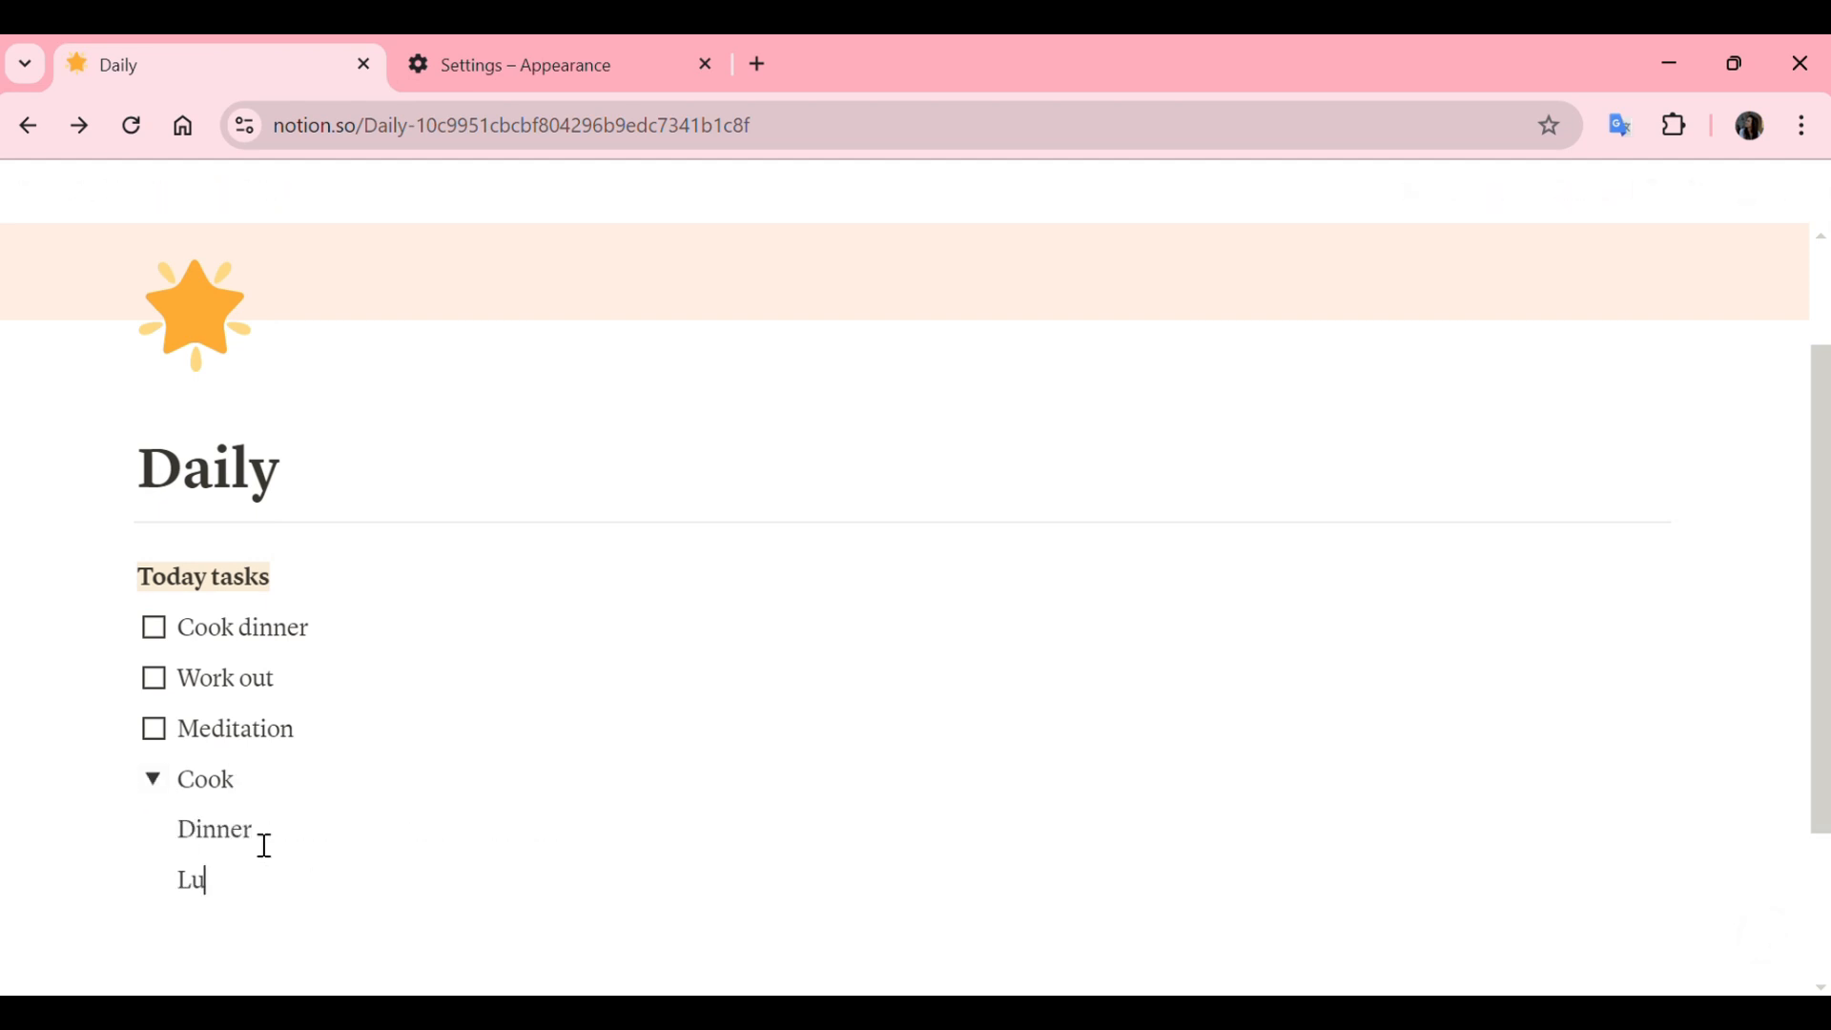
pyautogui.write('nch')
pyautogui.press('Return')
pyautogui.write('Breakfast')
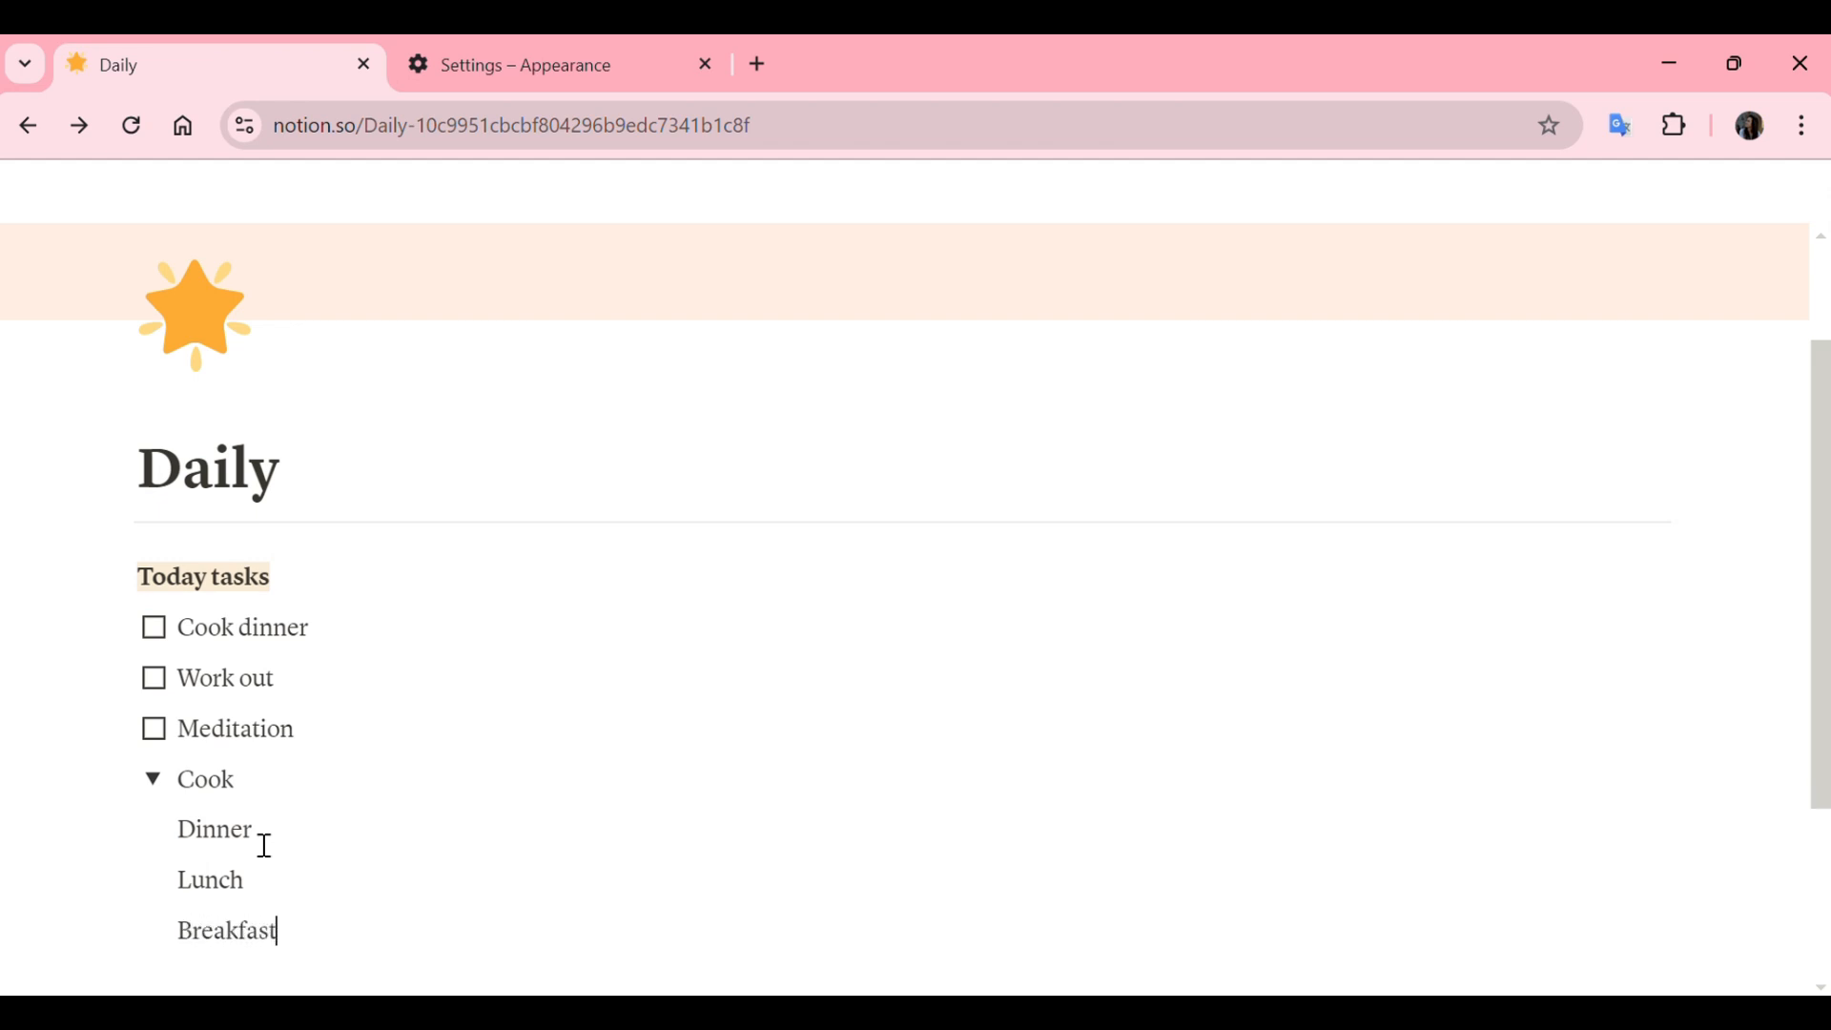
pyautogui.click(151, 781)
pyautogui.click(151, 781)
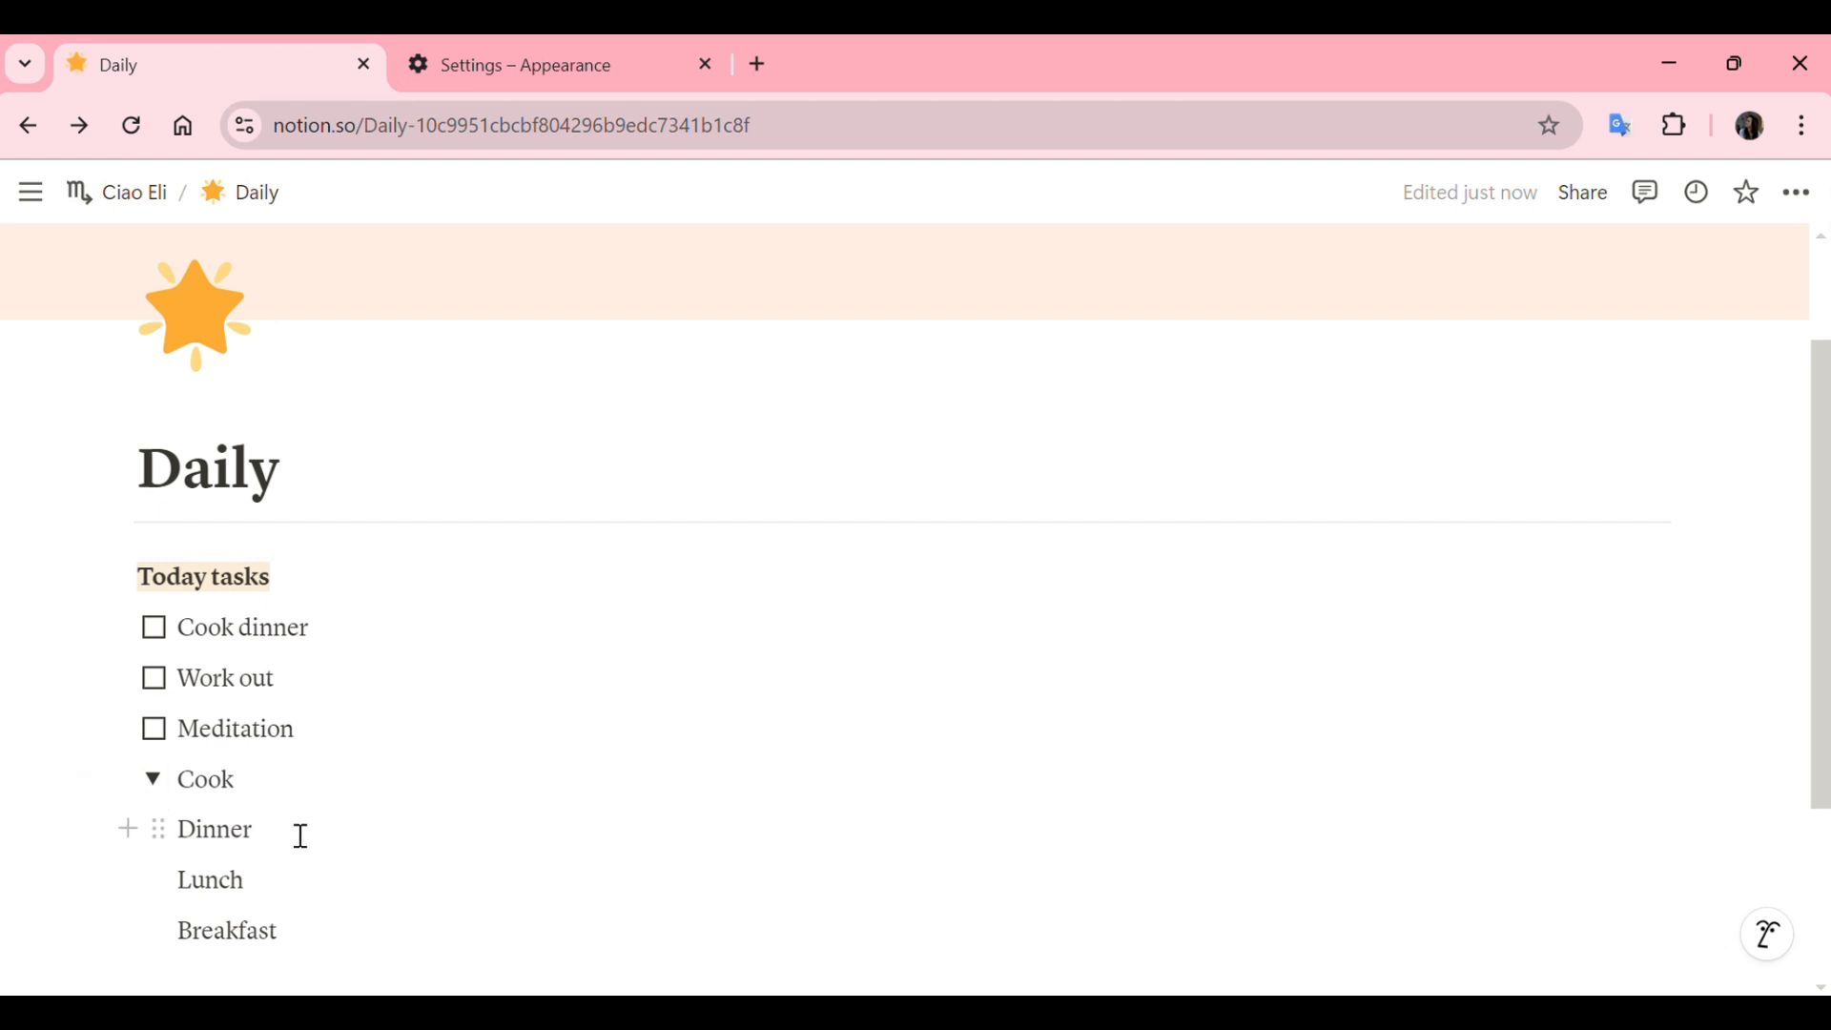
# - Turn the Dinner line inside the Cook toggle into a to-do list item
pyautogui.click(156, 834)
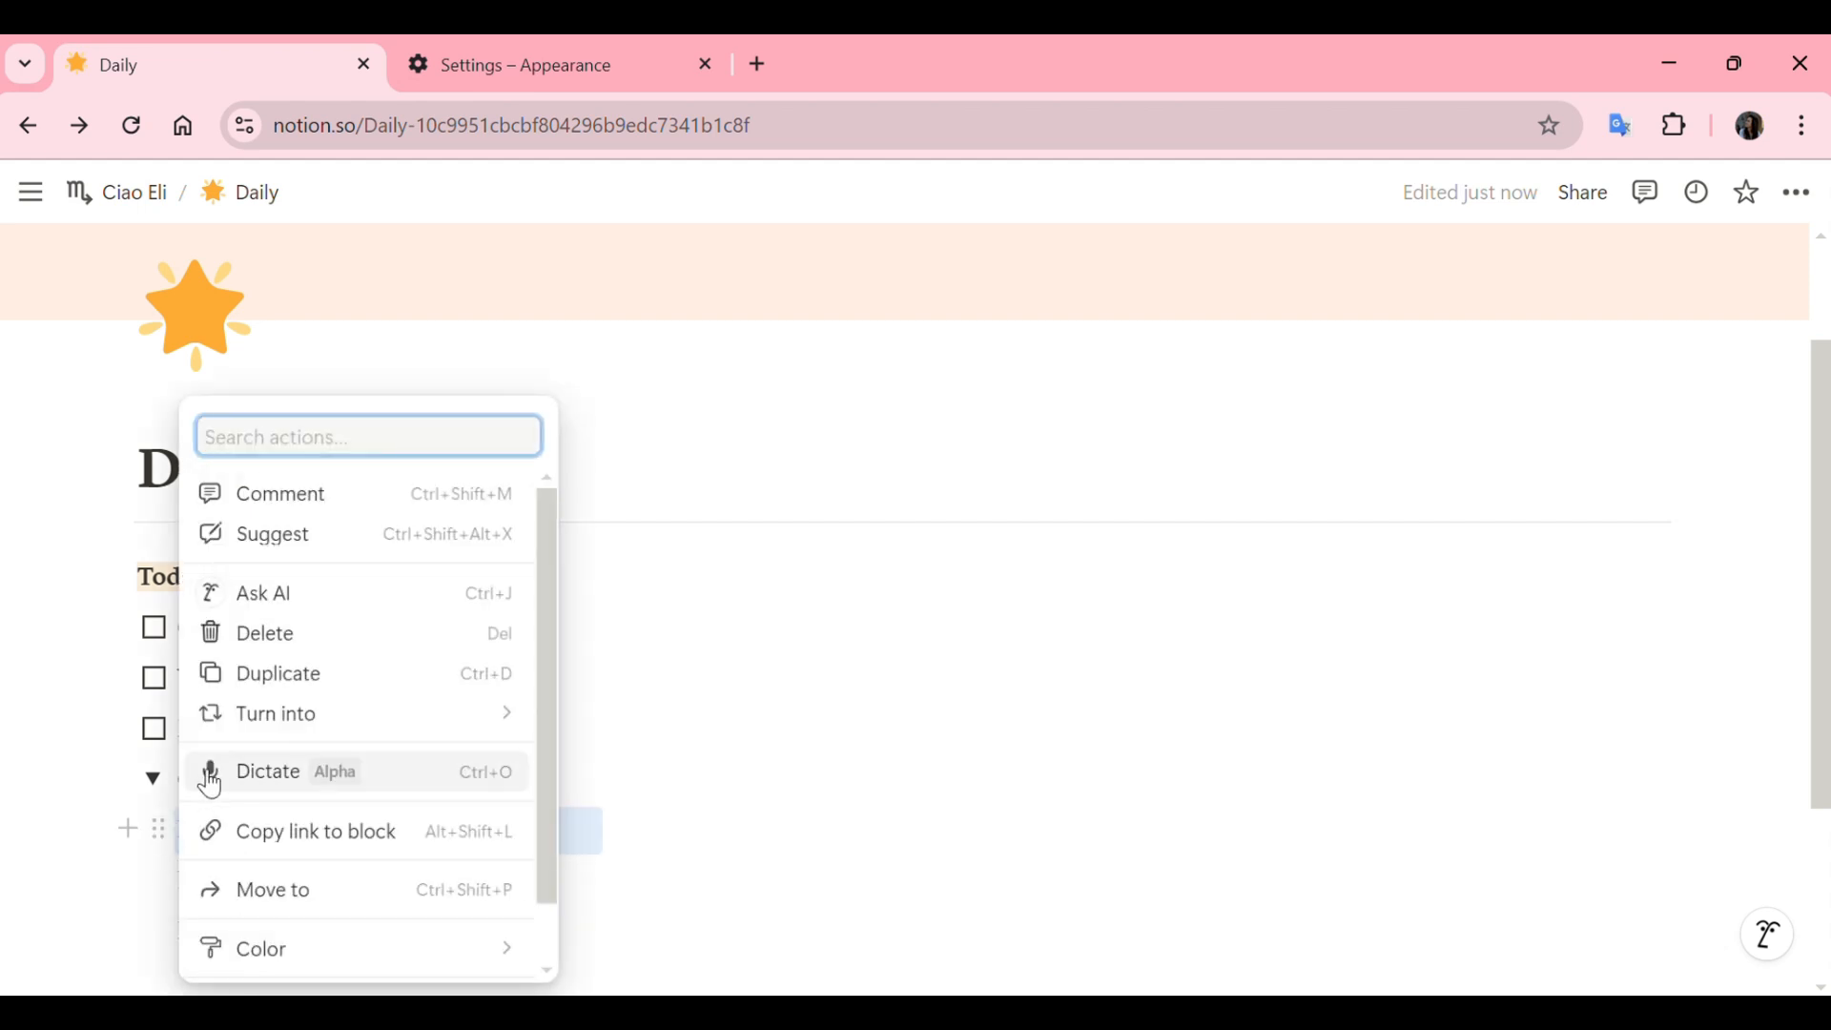
pyautogui.moveTo(259, 727)
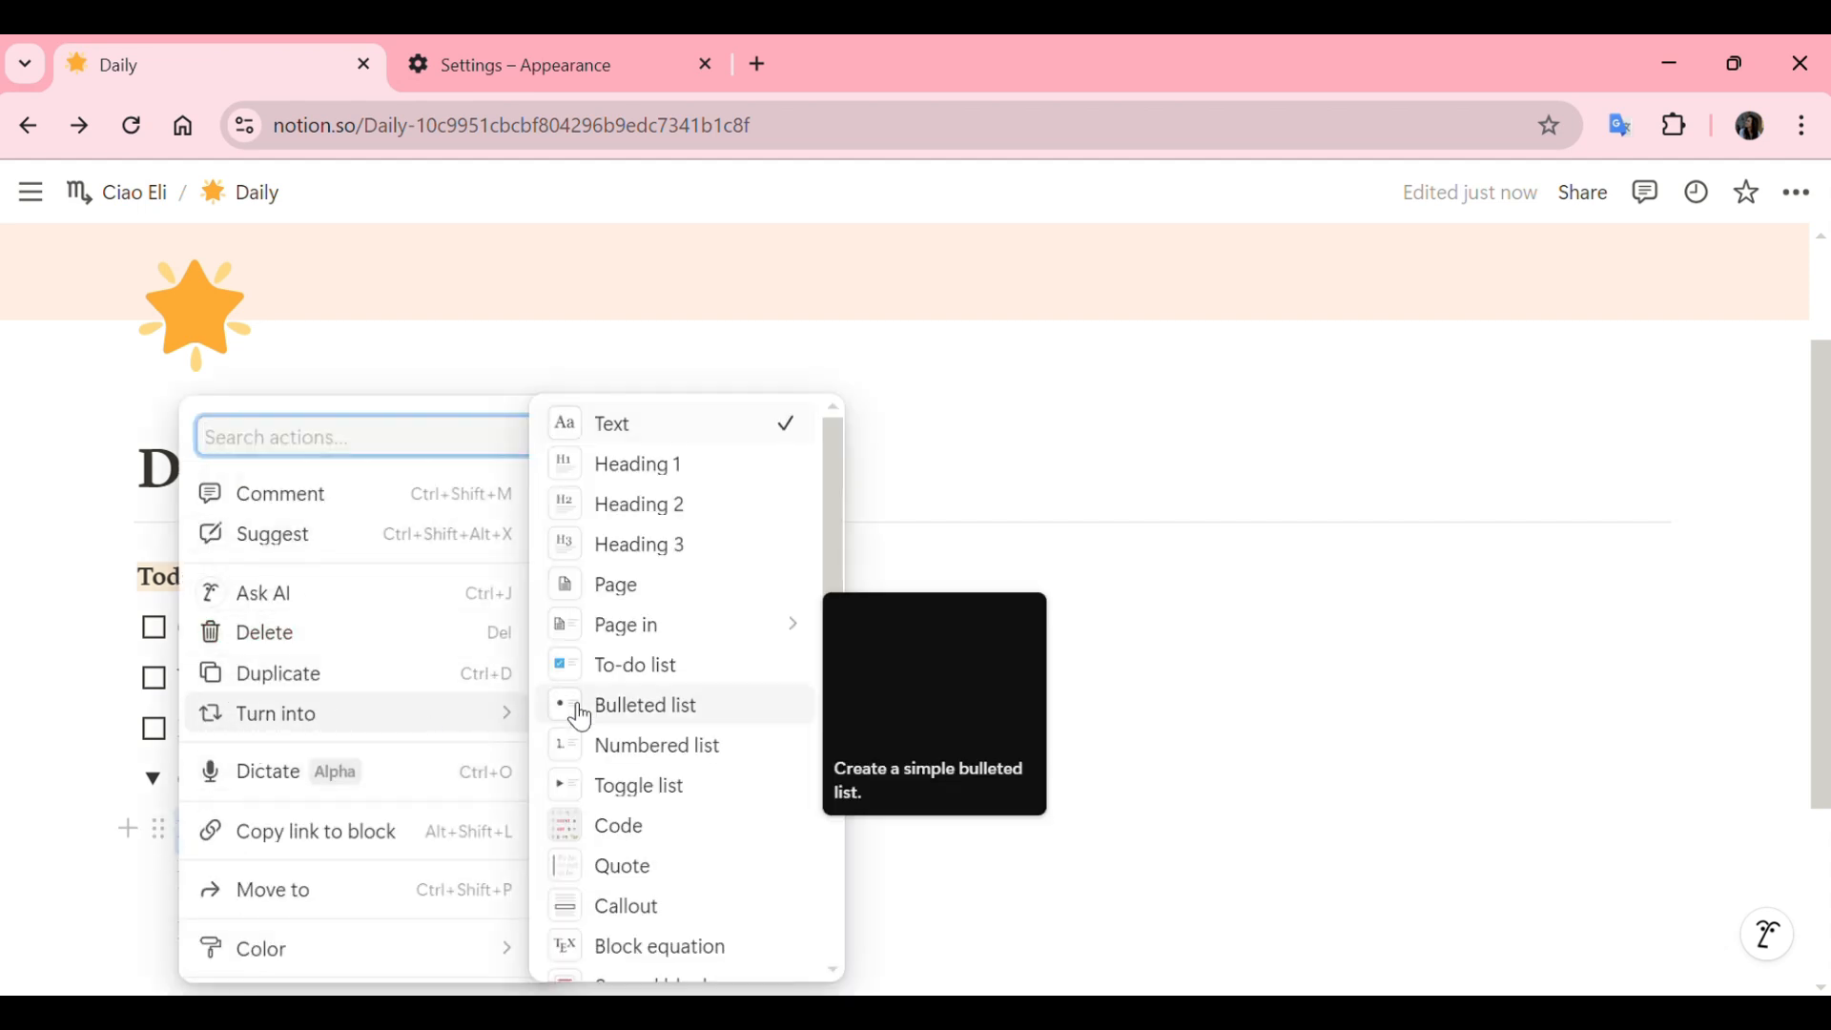
pyautogui.click(611, 668)
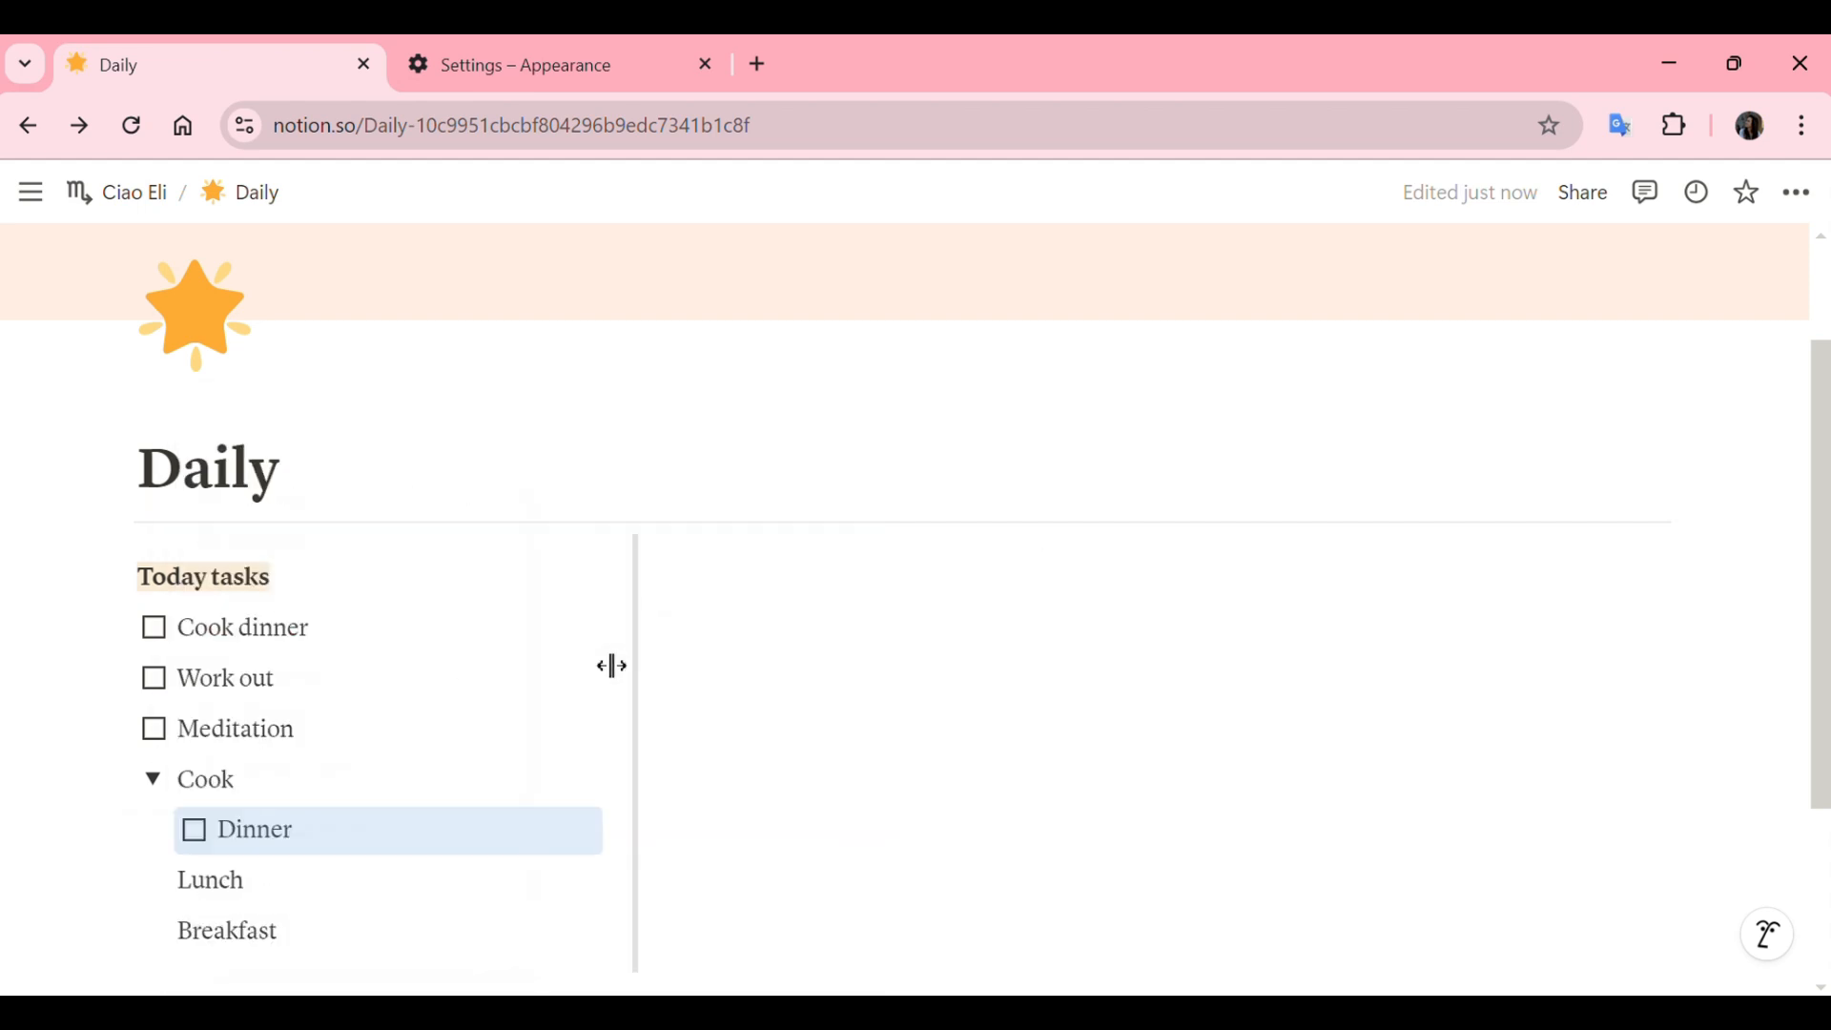
# - Mark the Dinner and Meditation to-dos as done and collapse the Cook toggle
pyautogui.click(194, 830)
pyautogui.click(154, 731)
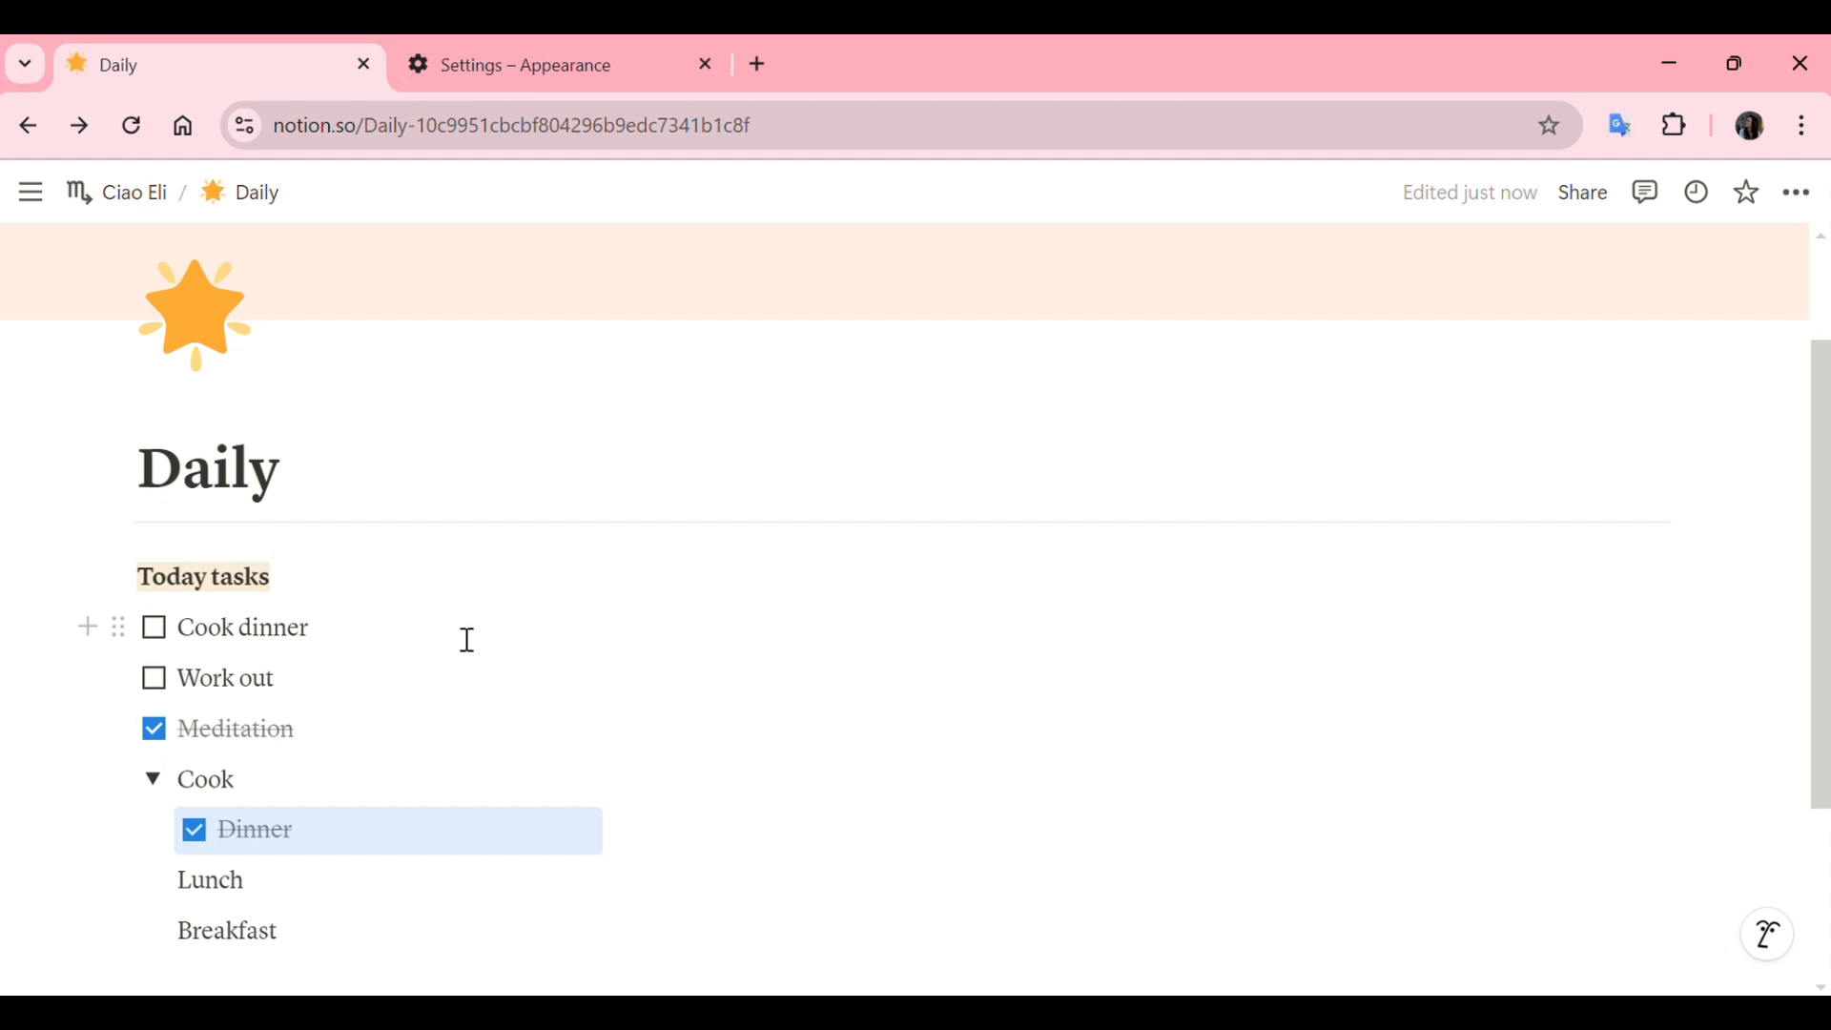
pyautogui.click(151, 779)
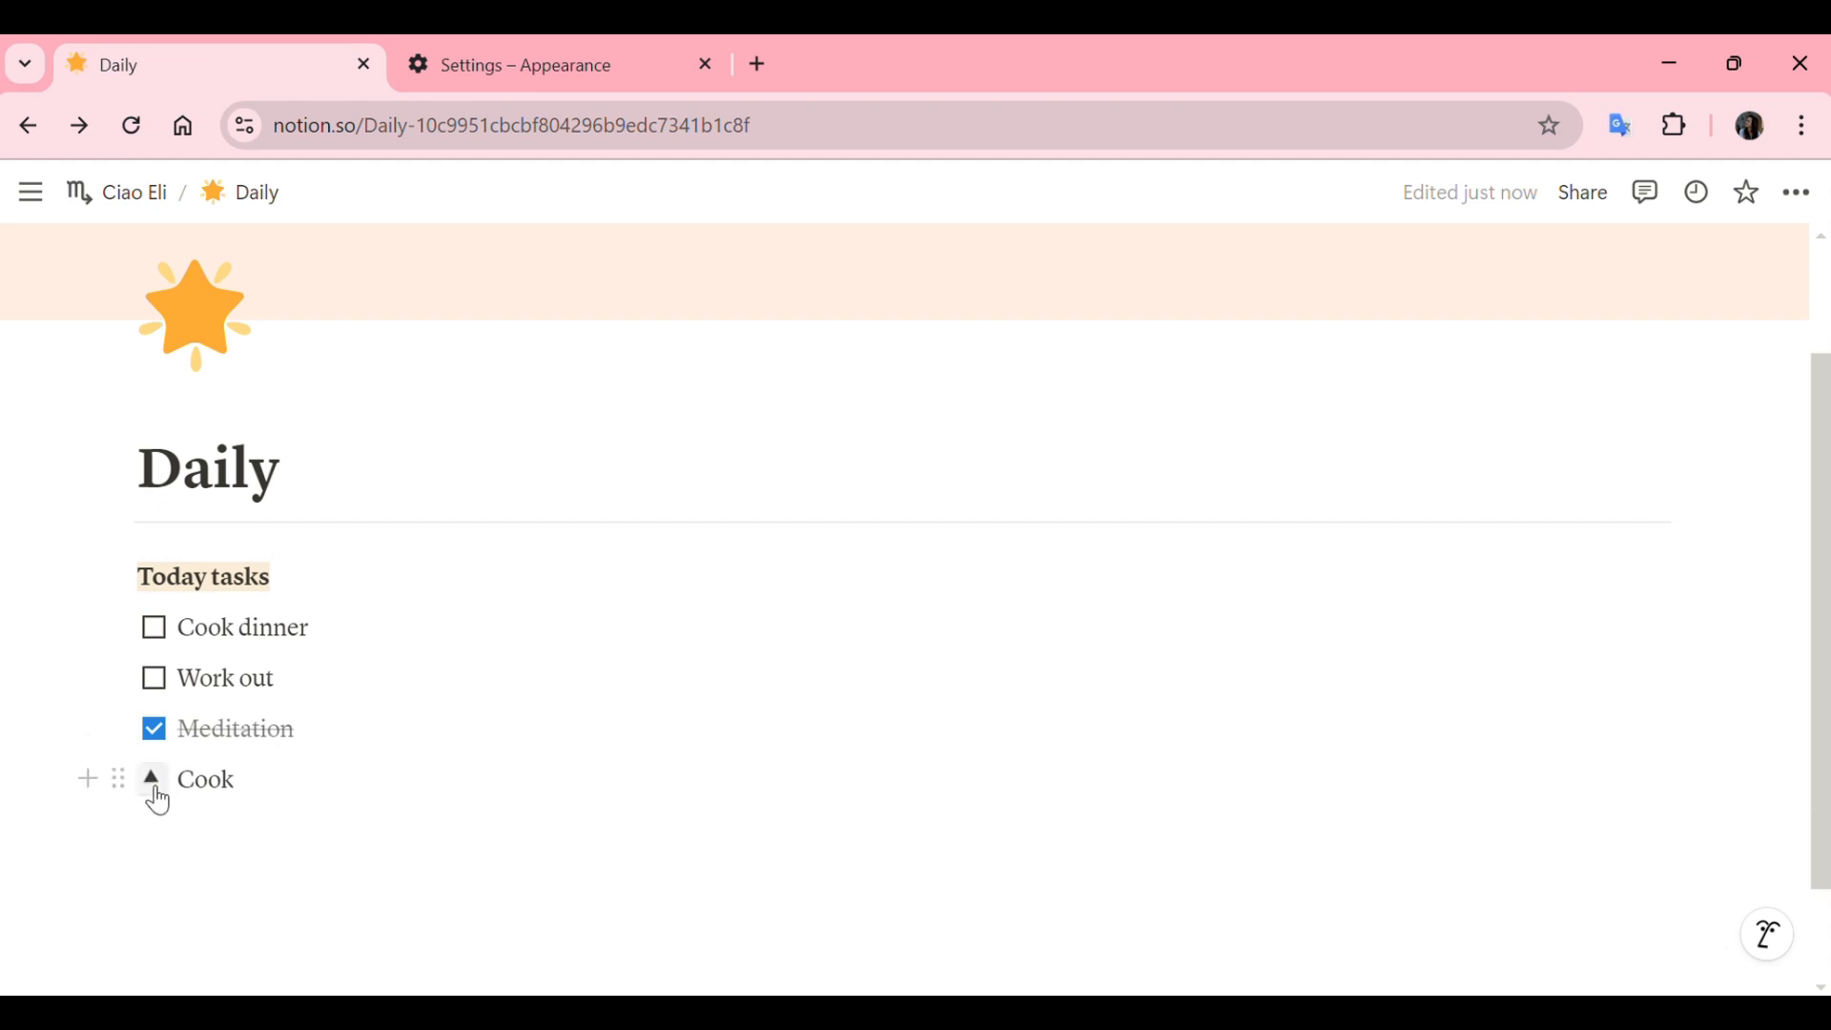
# - Embed a sub-page titled "Meals" in the second column and return to the Daily page
pyautogui.click(713, 579)
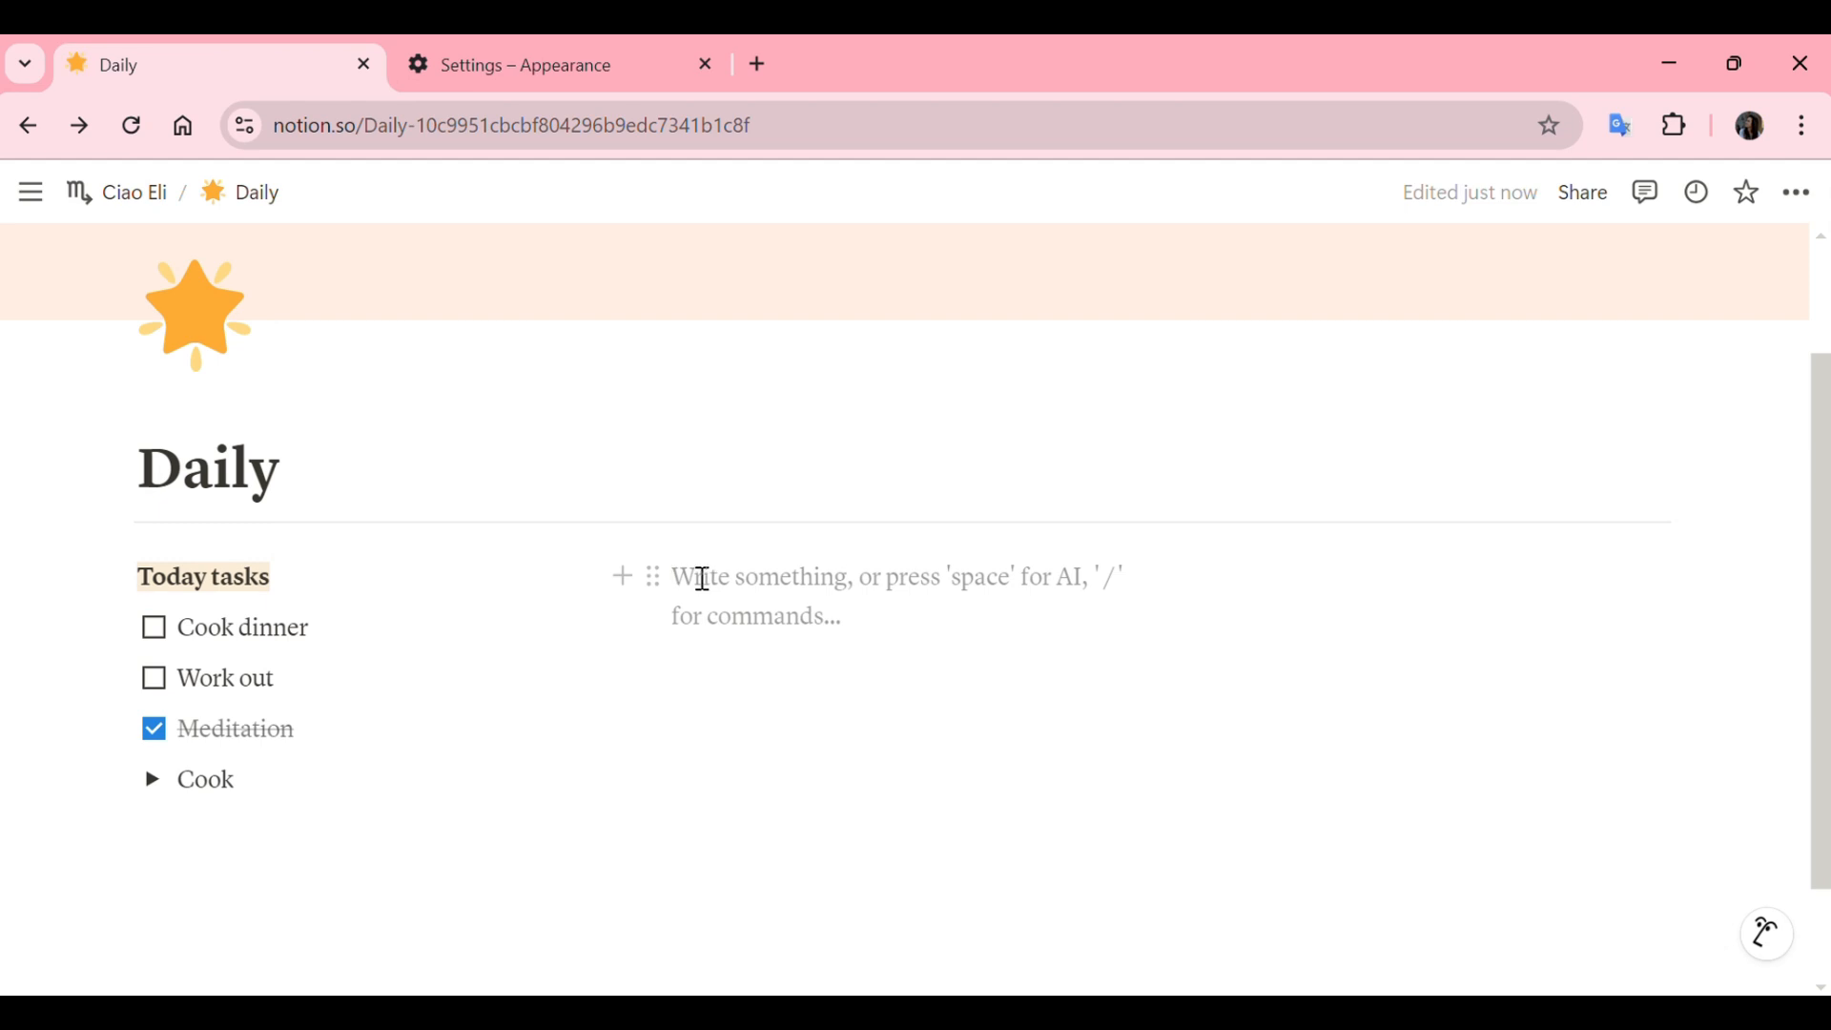
pyautogui.click(622, 577)
pyautogui.press('Escape')
pyautogui.click(622, 577)
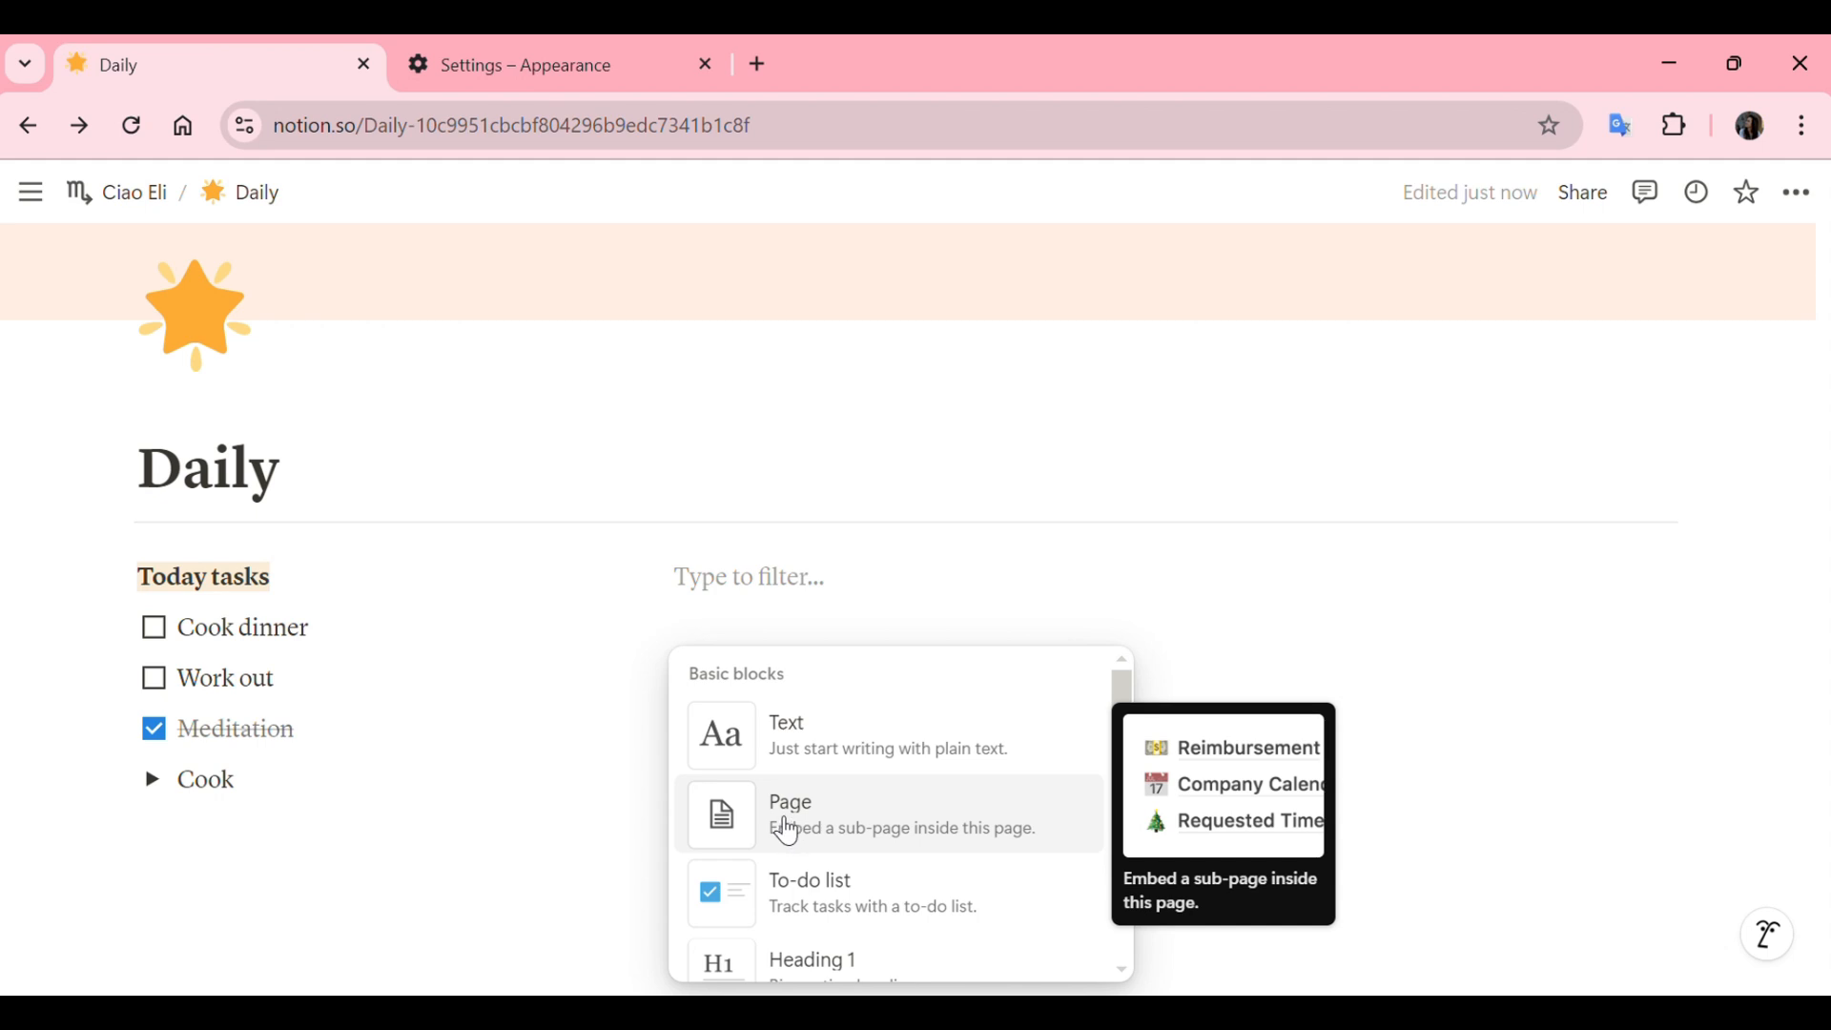
pyautogui.click(788, 830)
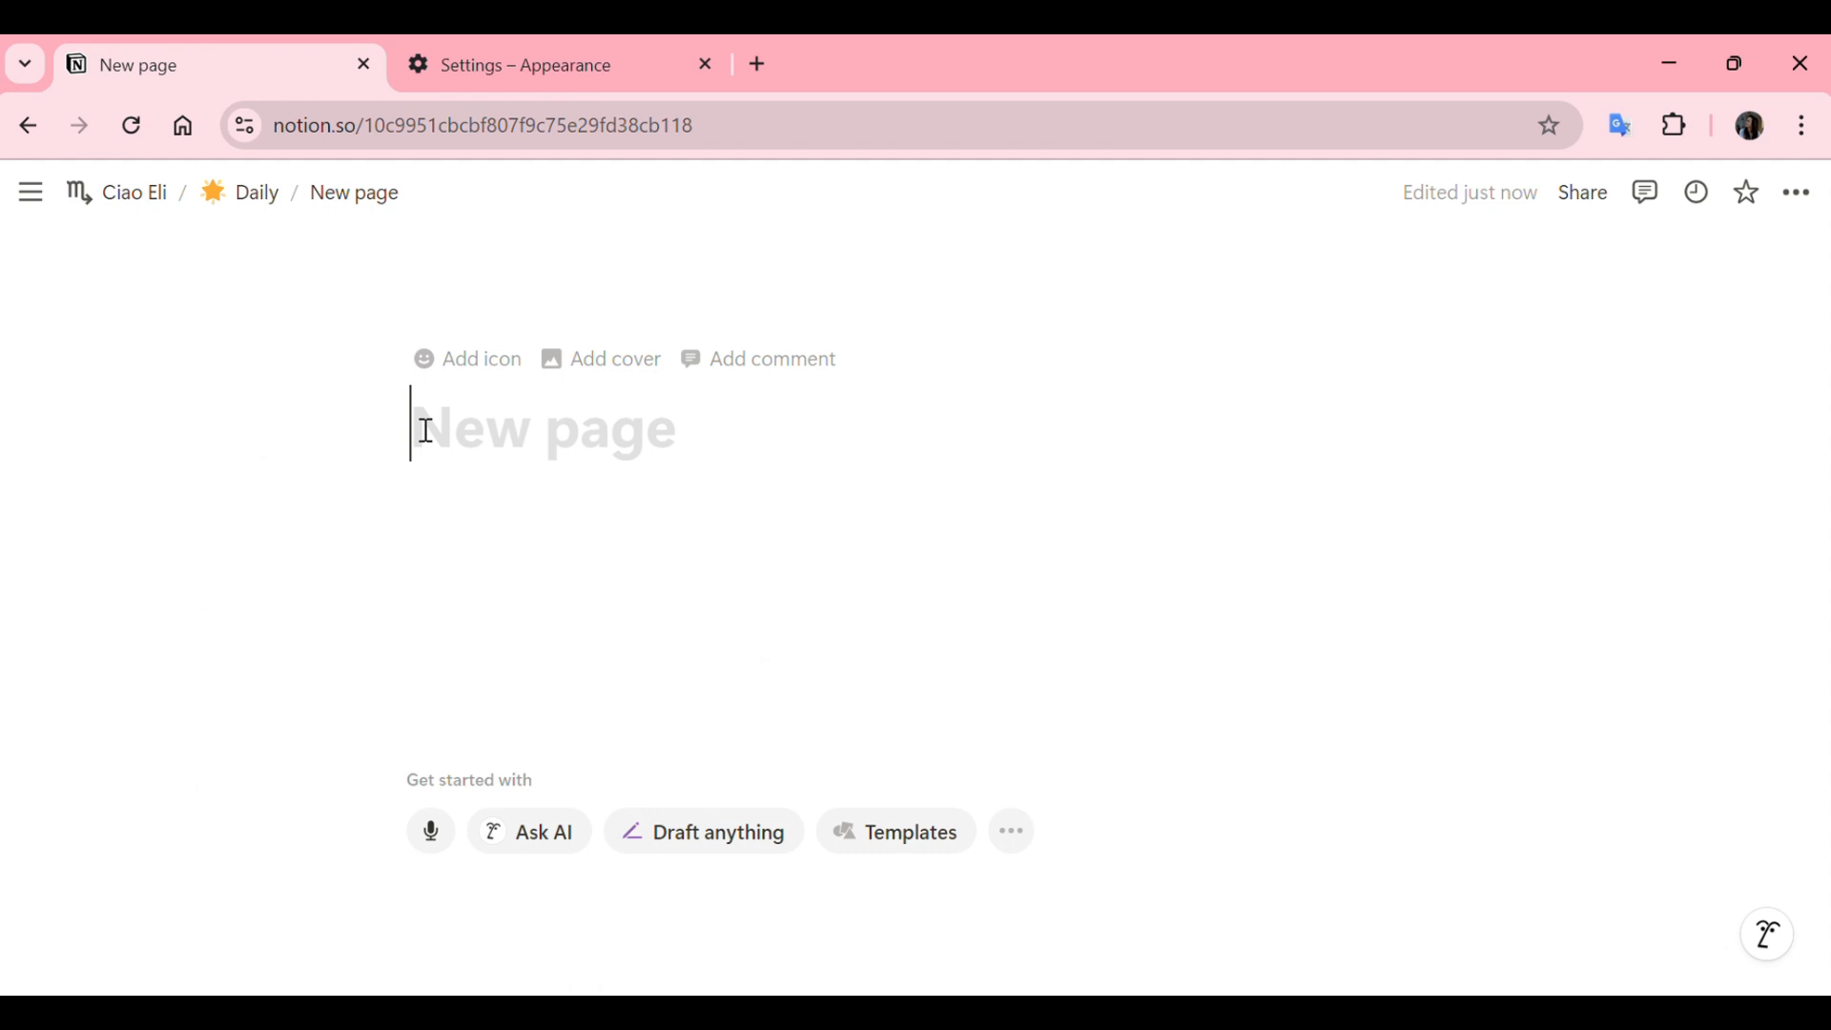
pyautogui.write('Meals')
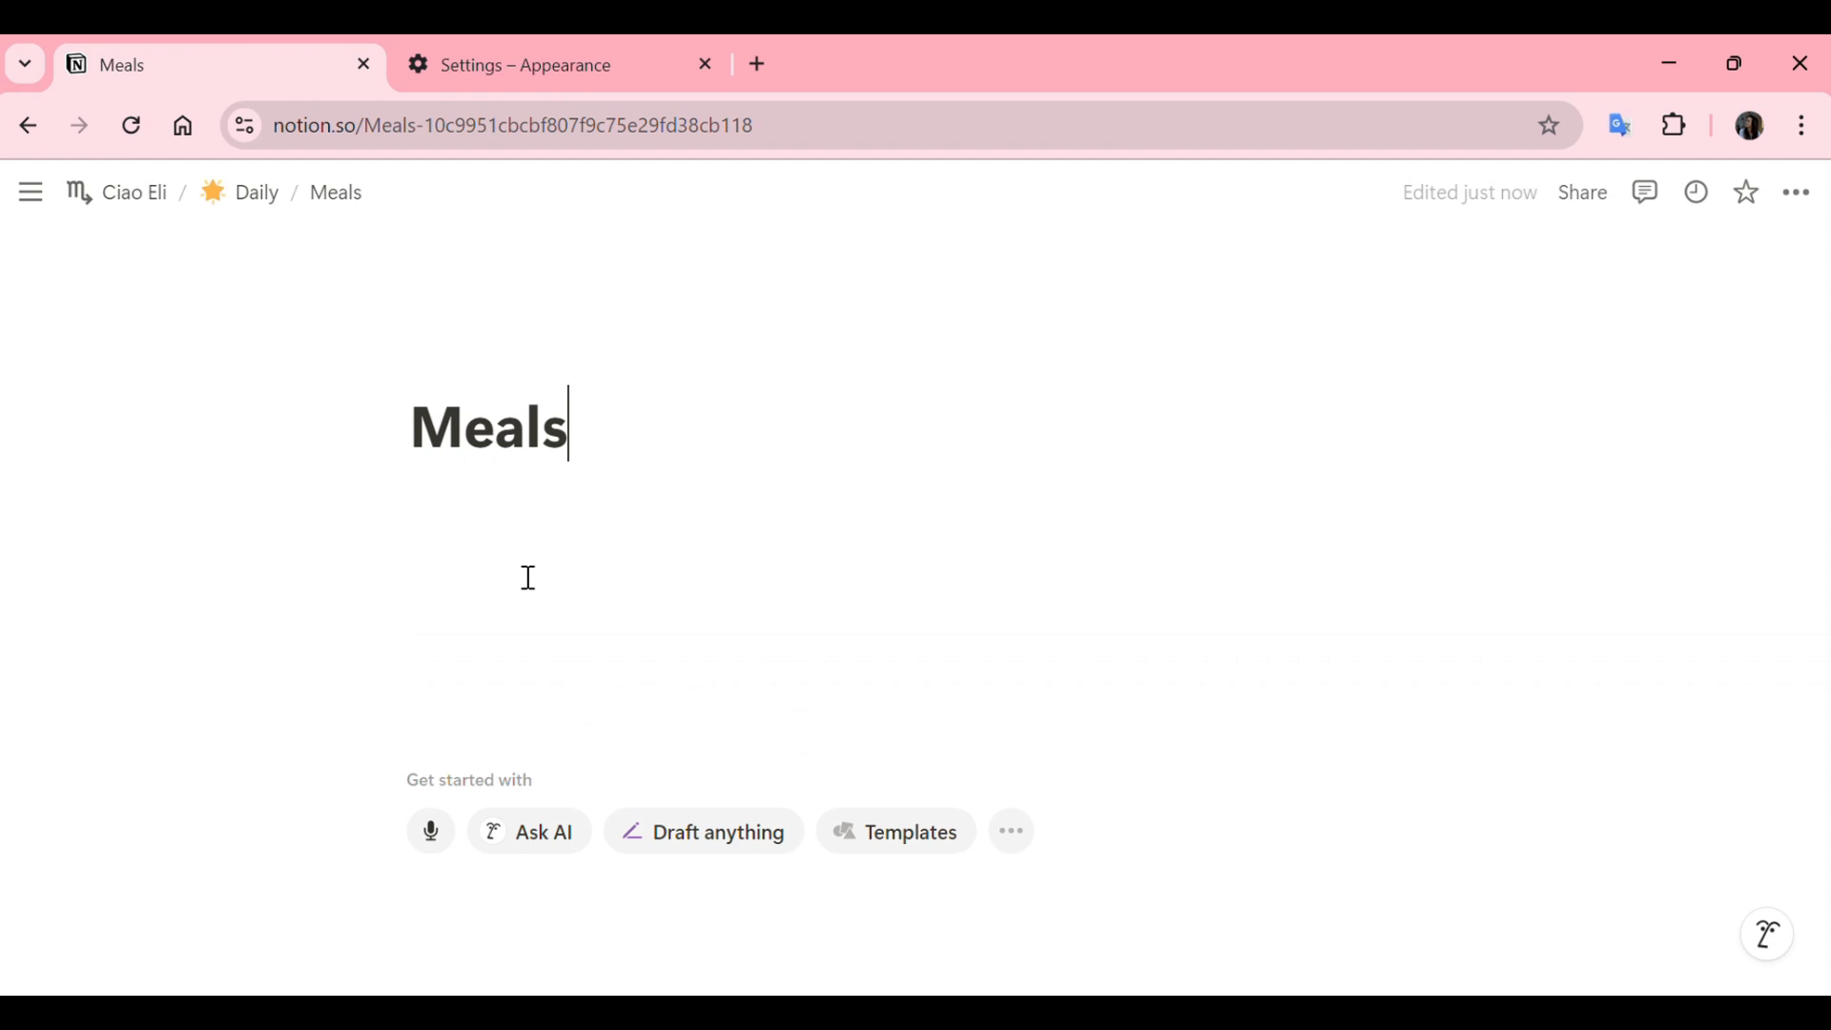
pyautogui.click(249, 196)
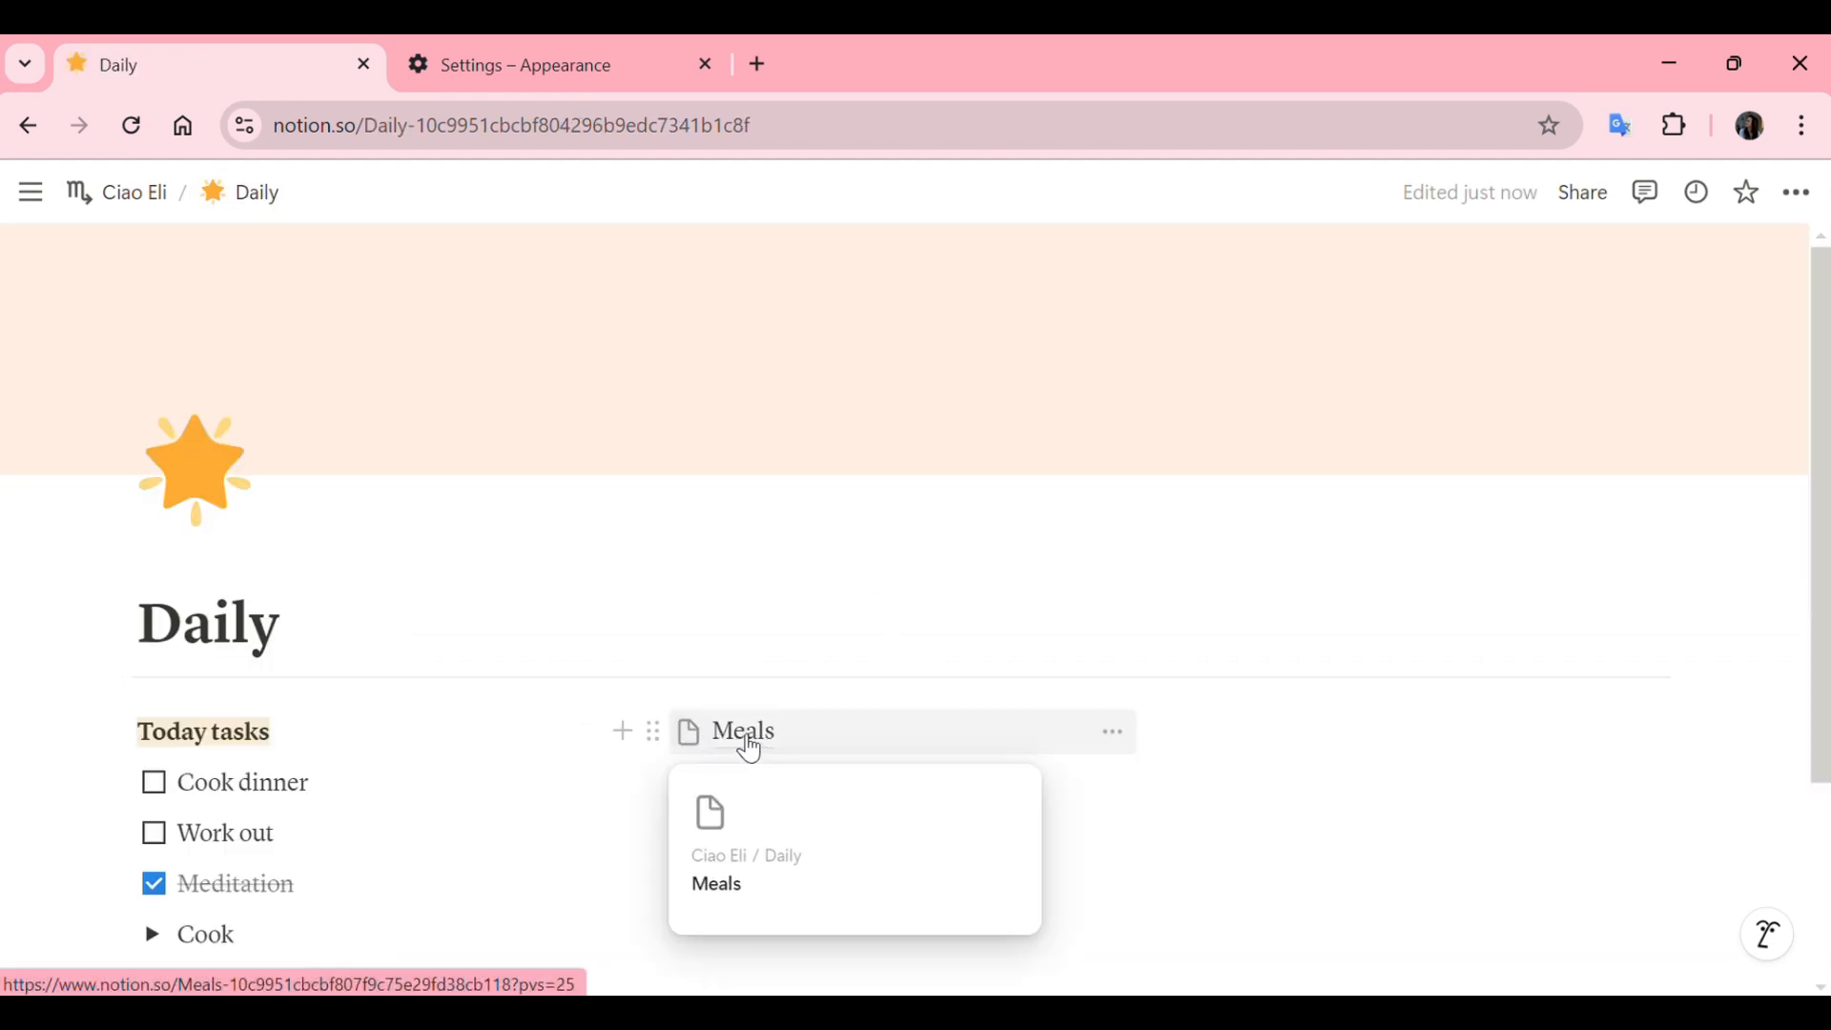
# - Open the Meals page in side peek and give it the avocado emoji as its icon
pyautogui.click(1114, 735)
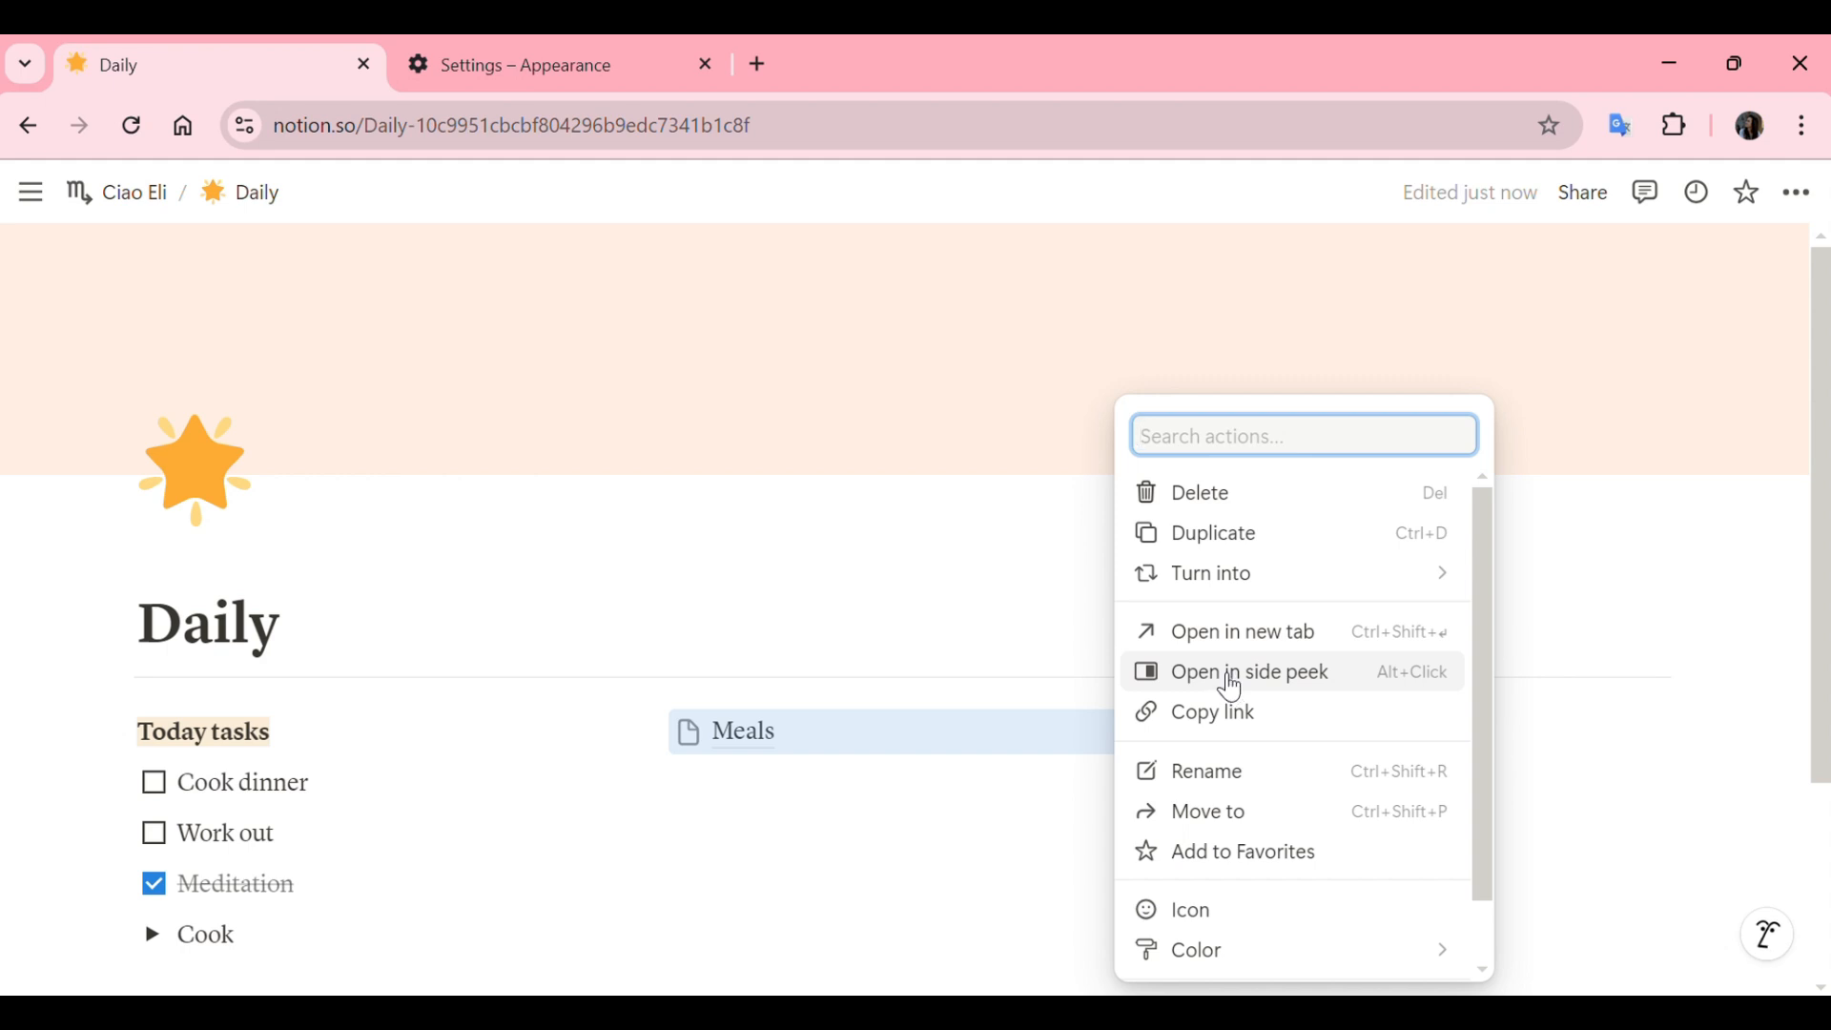
pyautogui.click(1229, 684)
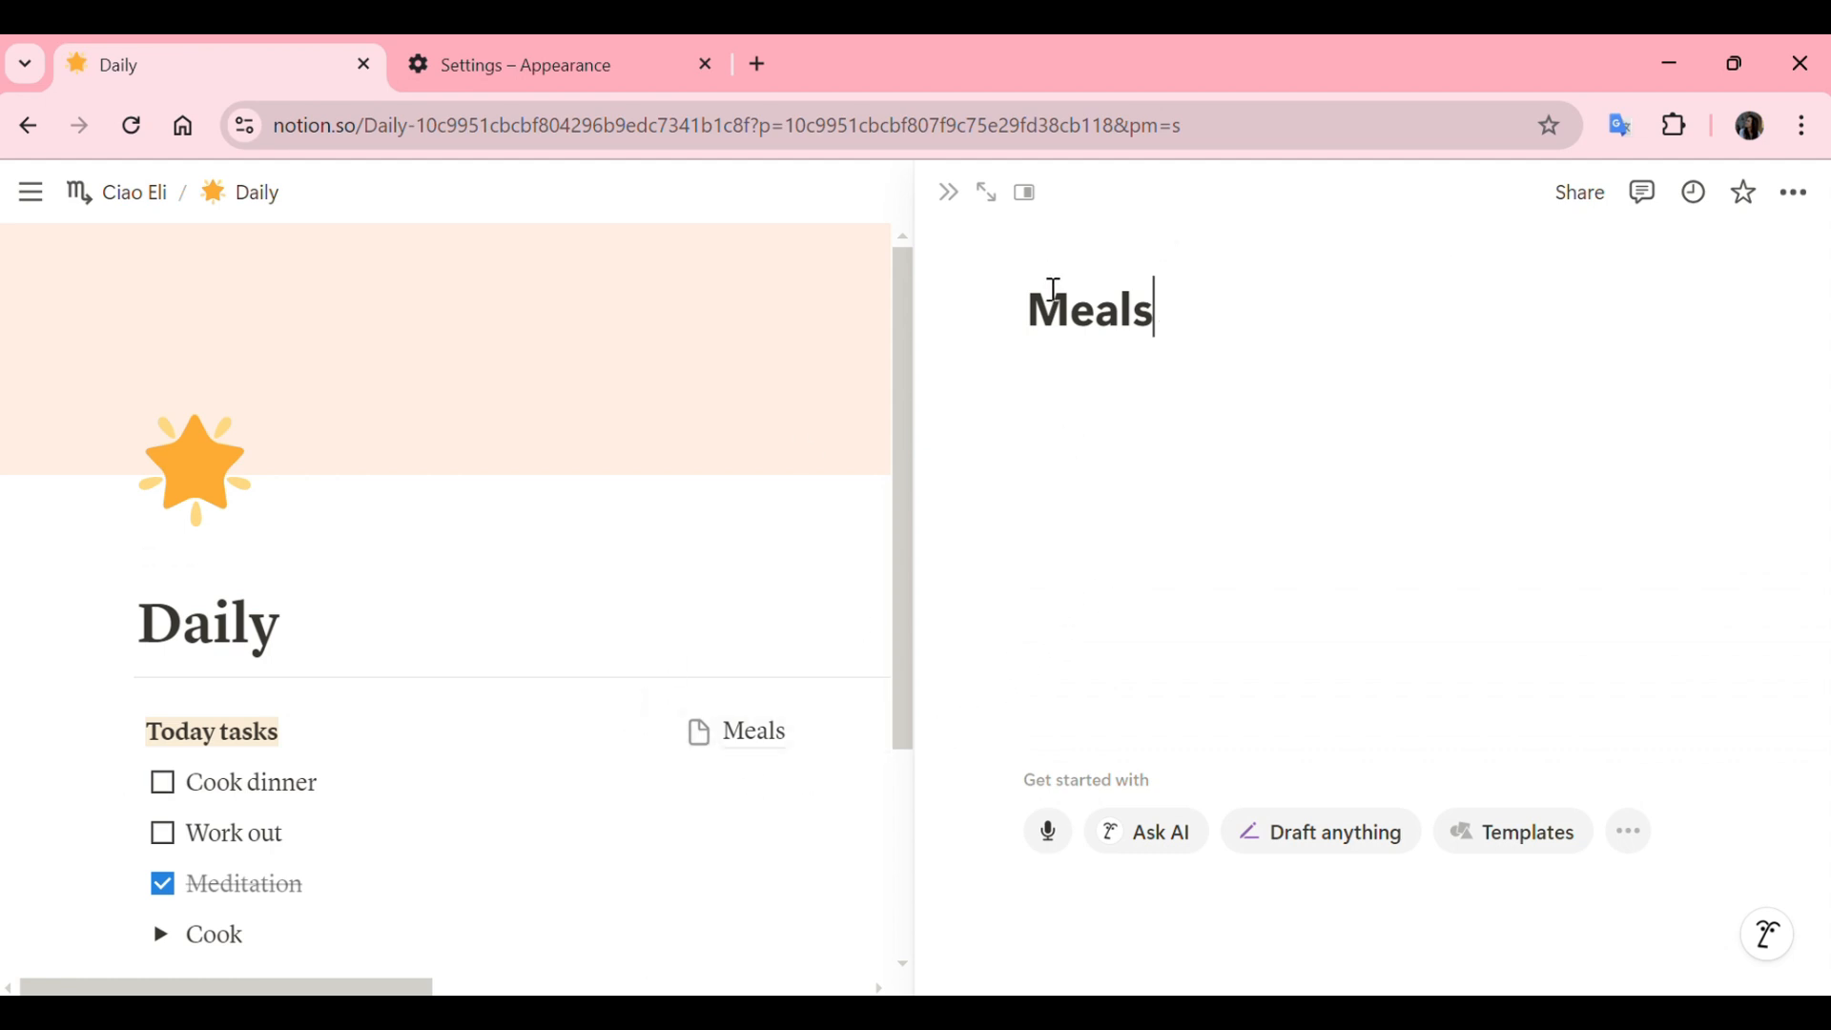
pyautogui.click(1081, 256)
pyautogui.click(1054, 300)
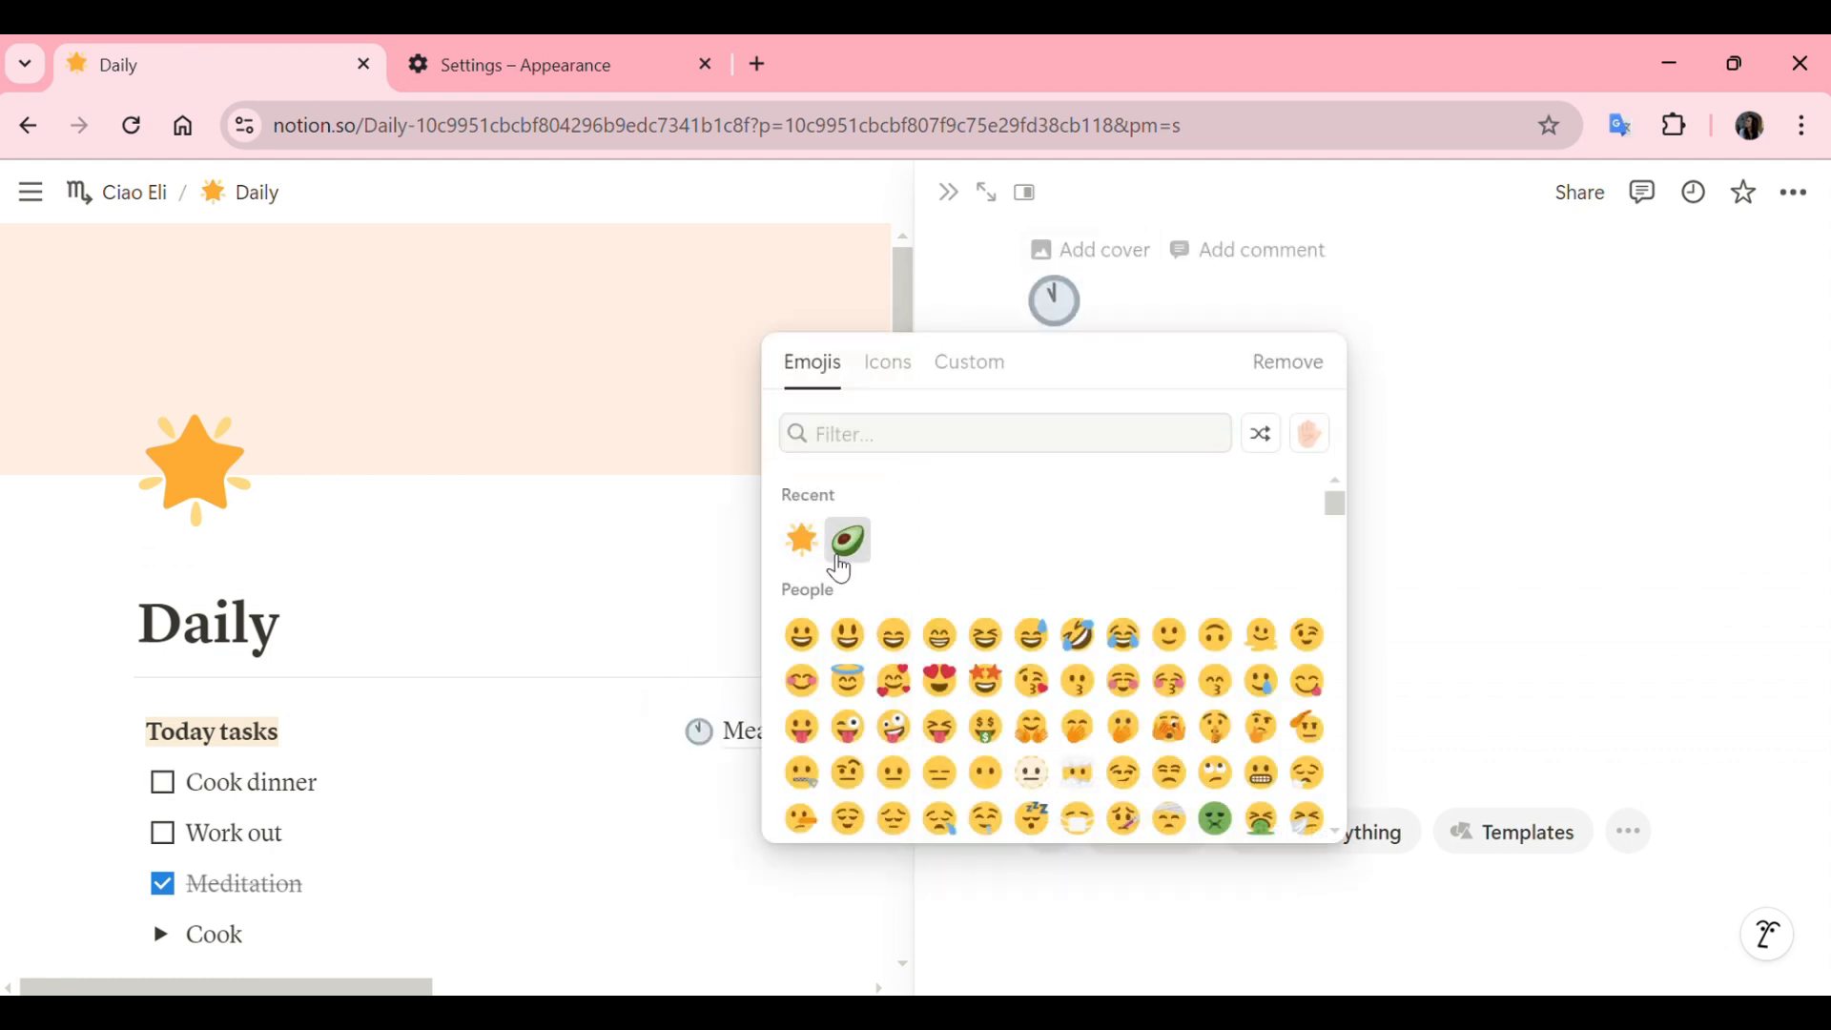
pyautogui.click(848, 541)
# - Add a cover to the Meals page, using the Unsplash photo of carrots and green vegetables found by searching for "food"
pyautogui.click(1111, 253)
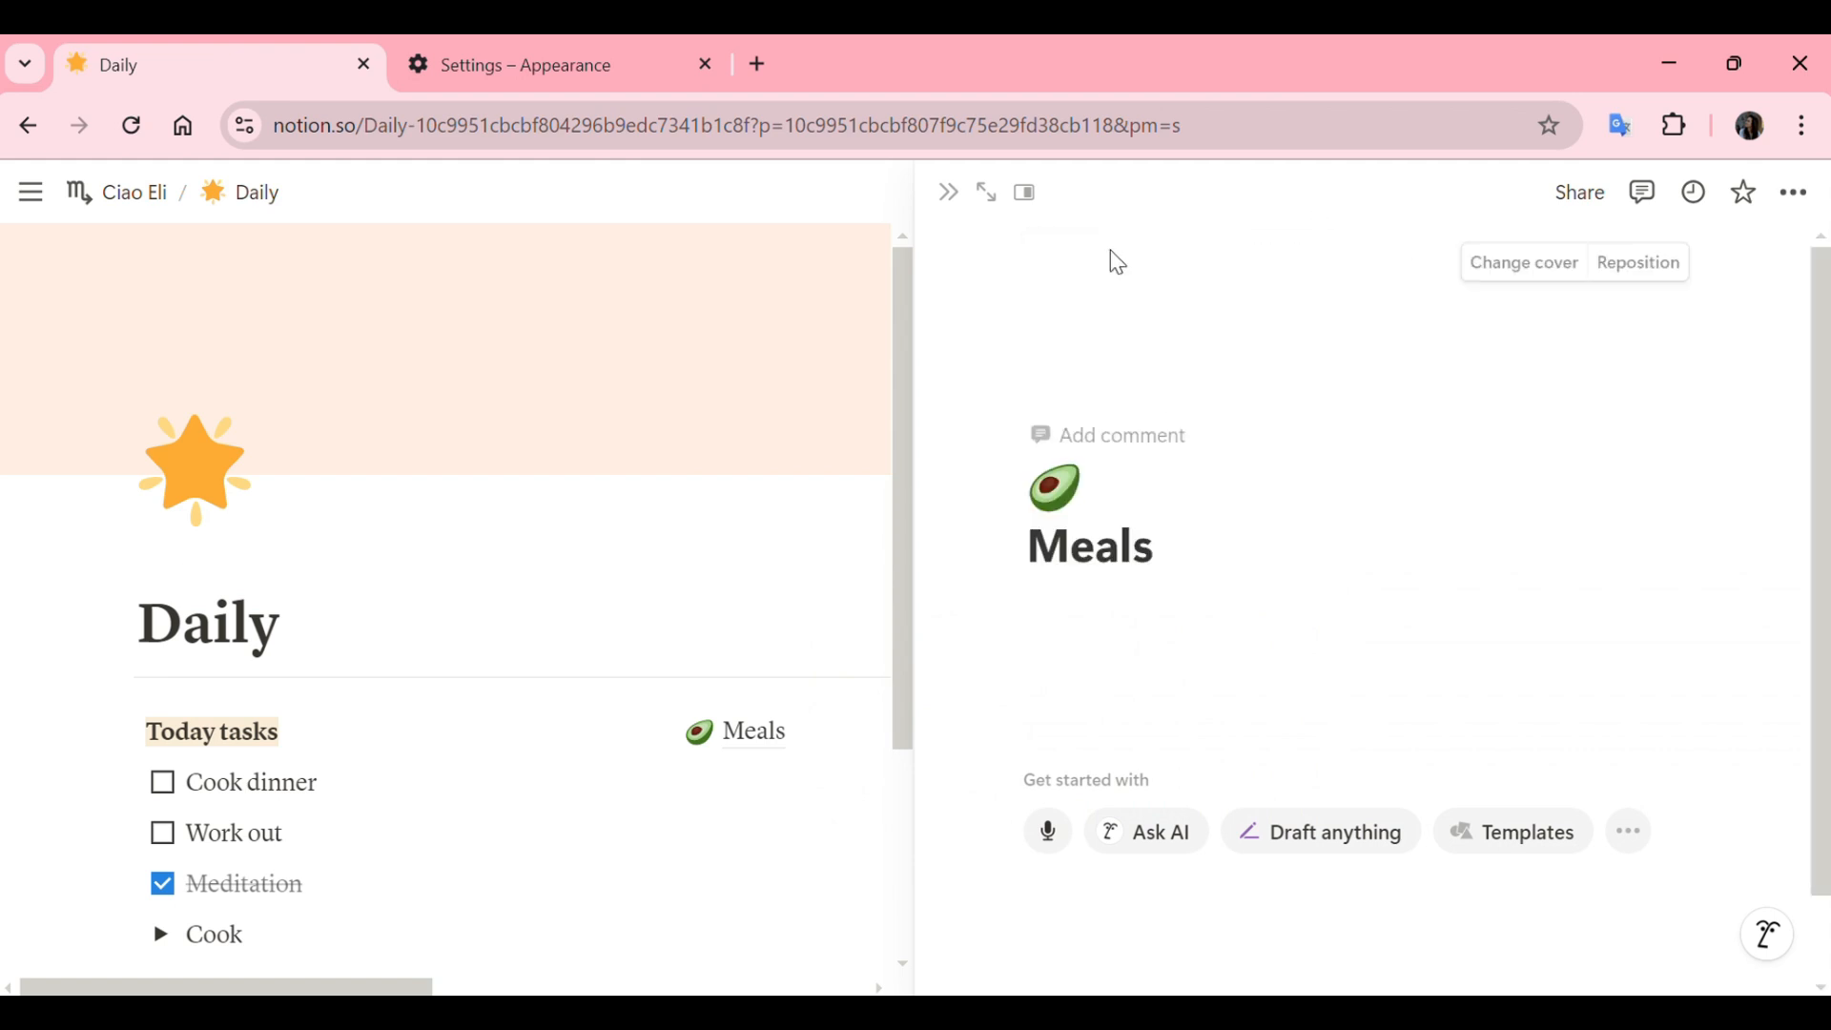
pyautogui.click(1552, 263)
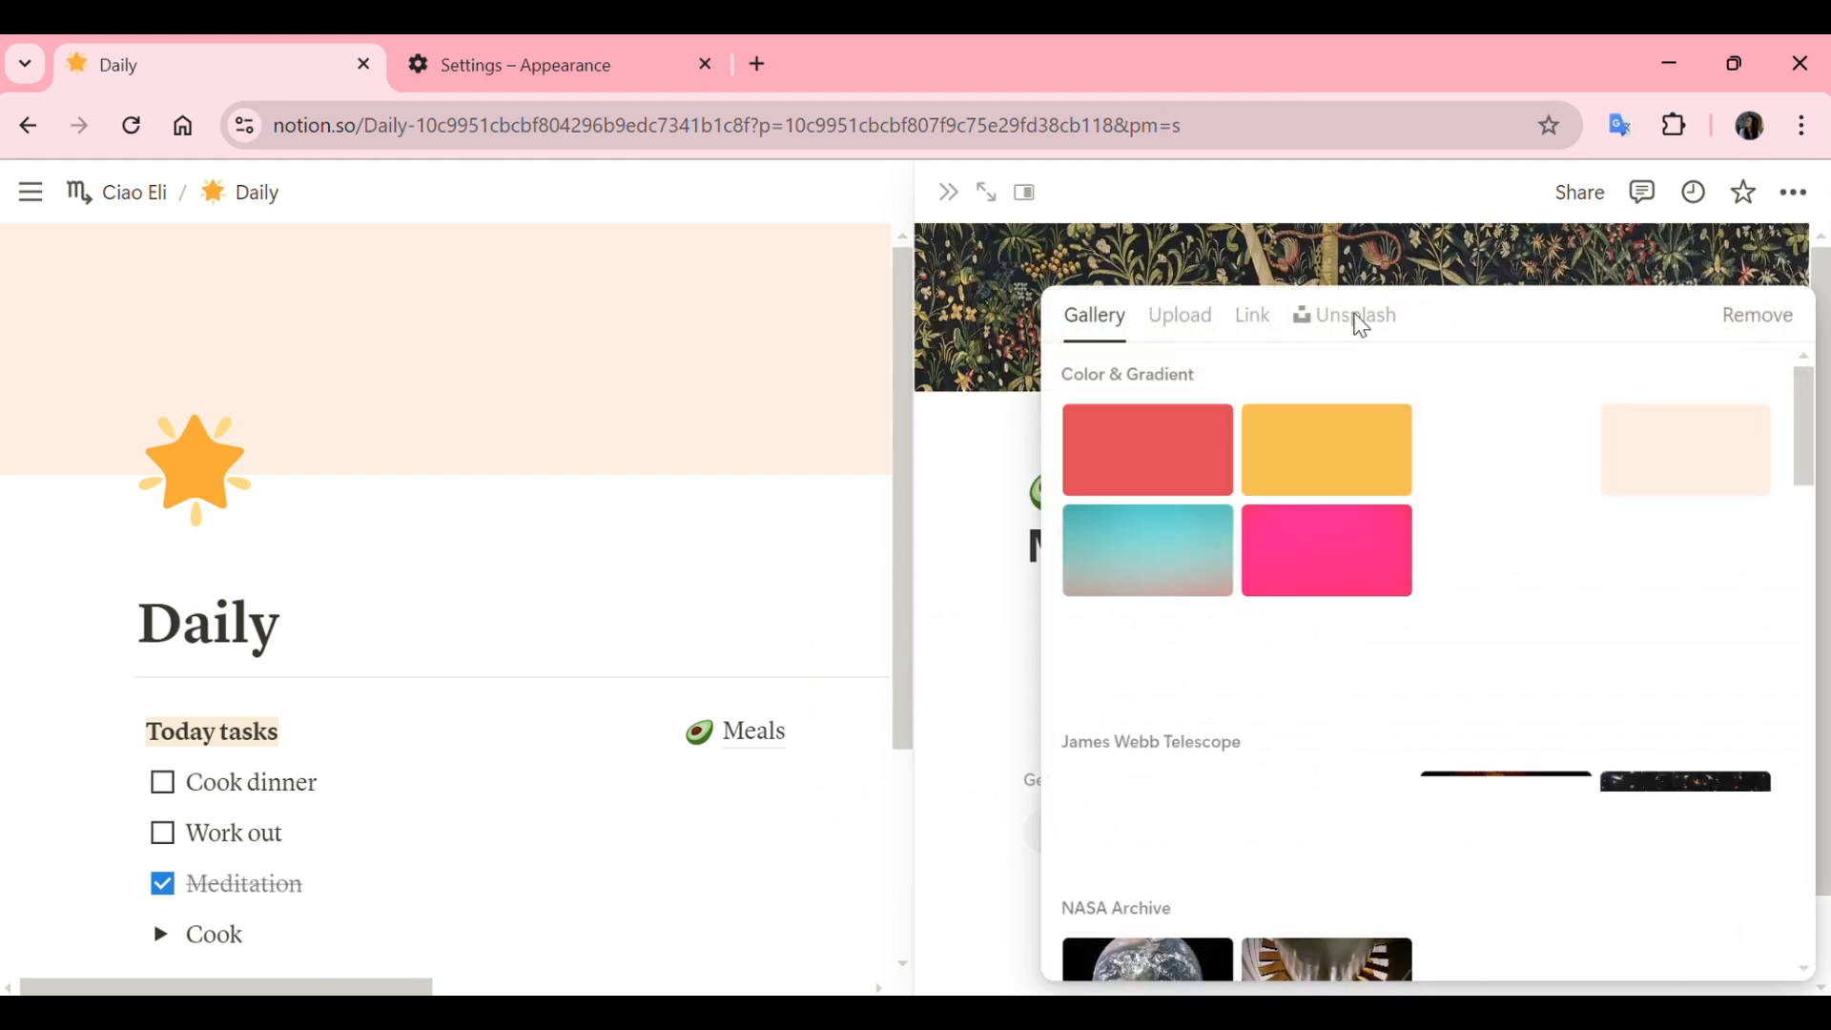
pyautogui.click(1349, 320)
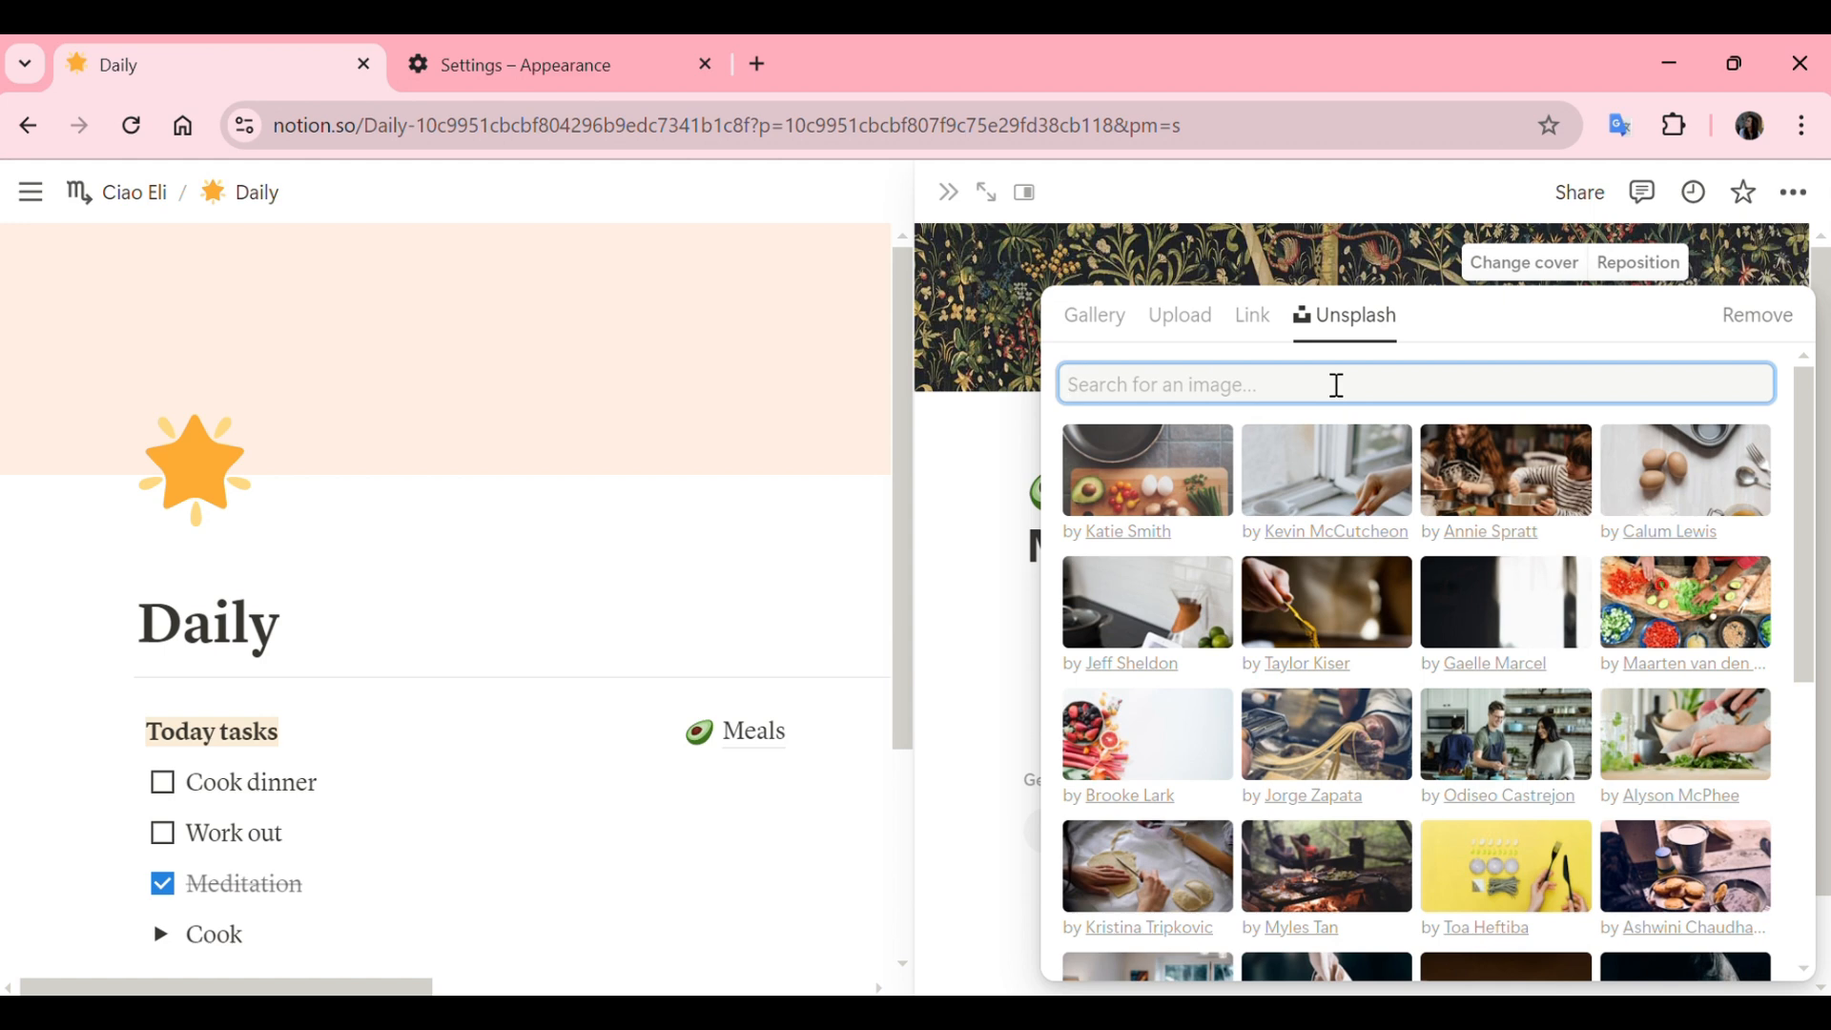
pyautogui.write('food')
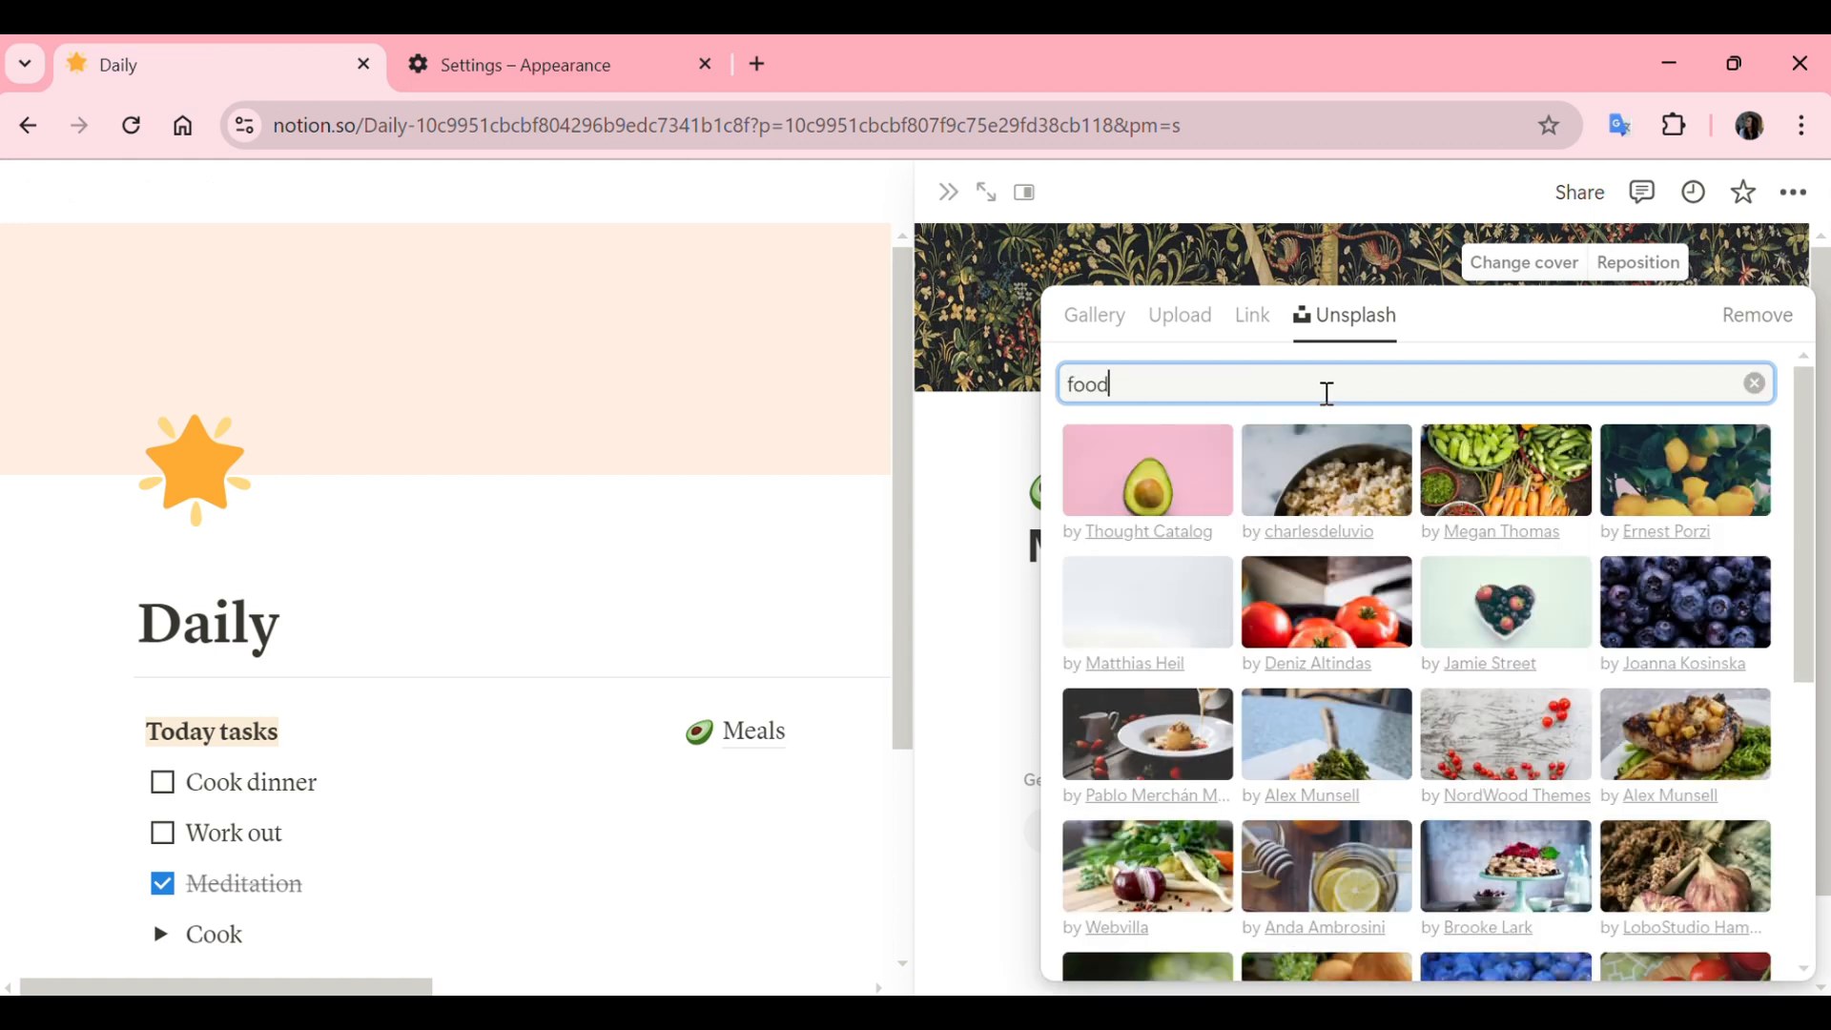
pyautogui.click(1546, 465)
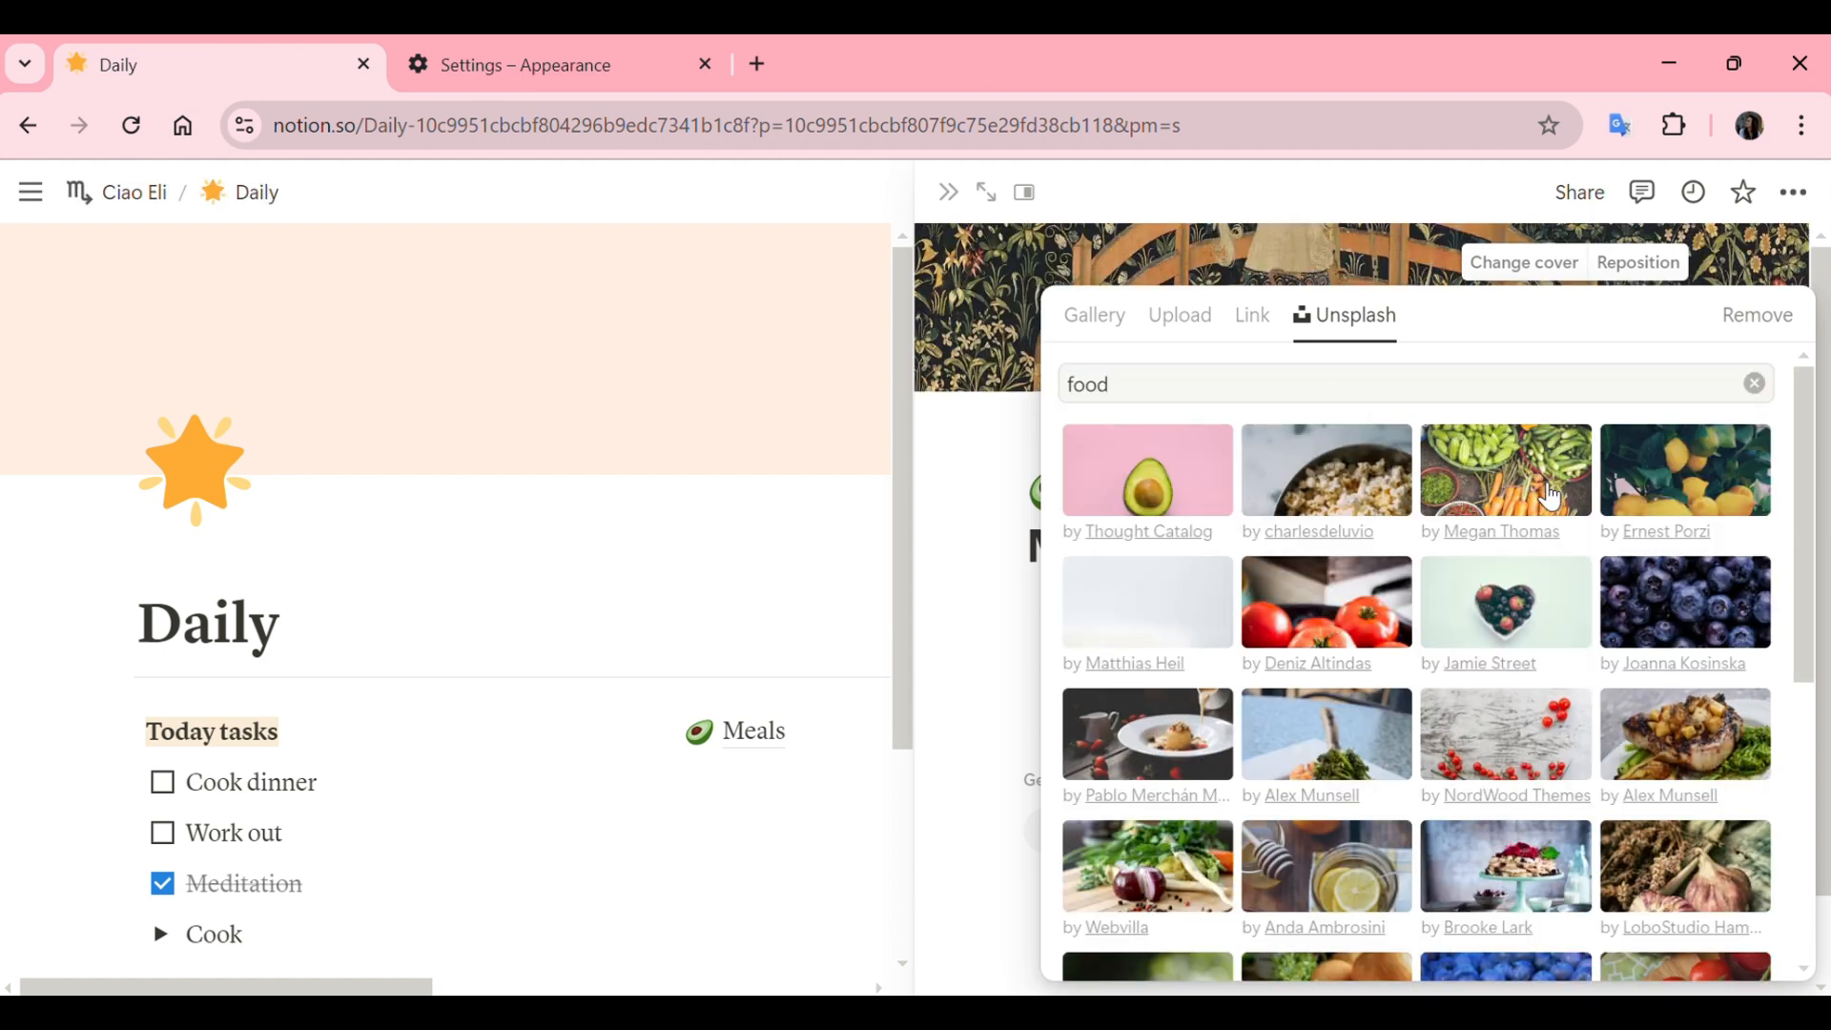
pyautogui.click(1540, 482)
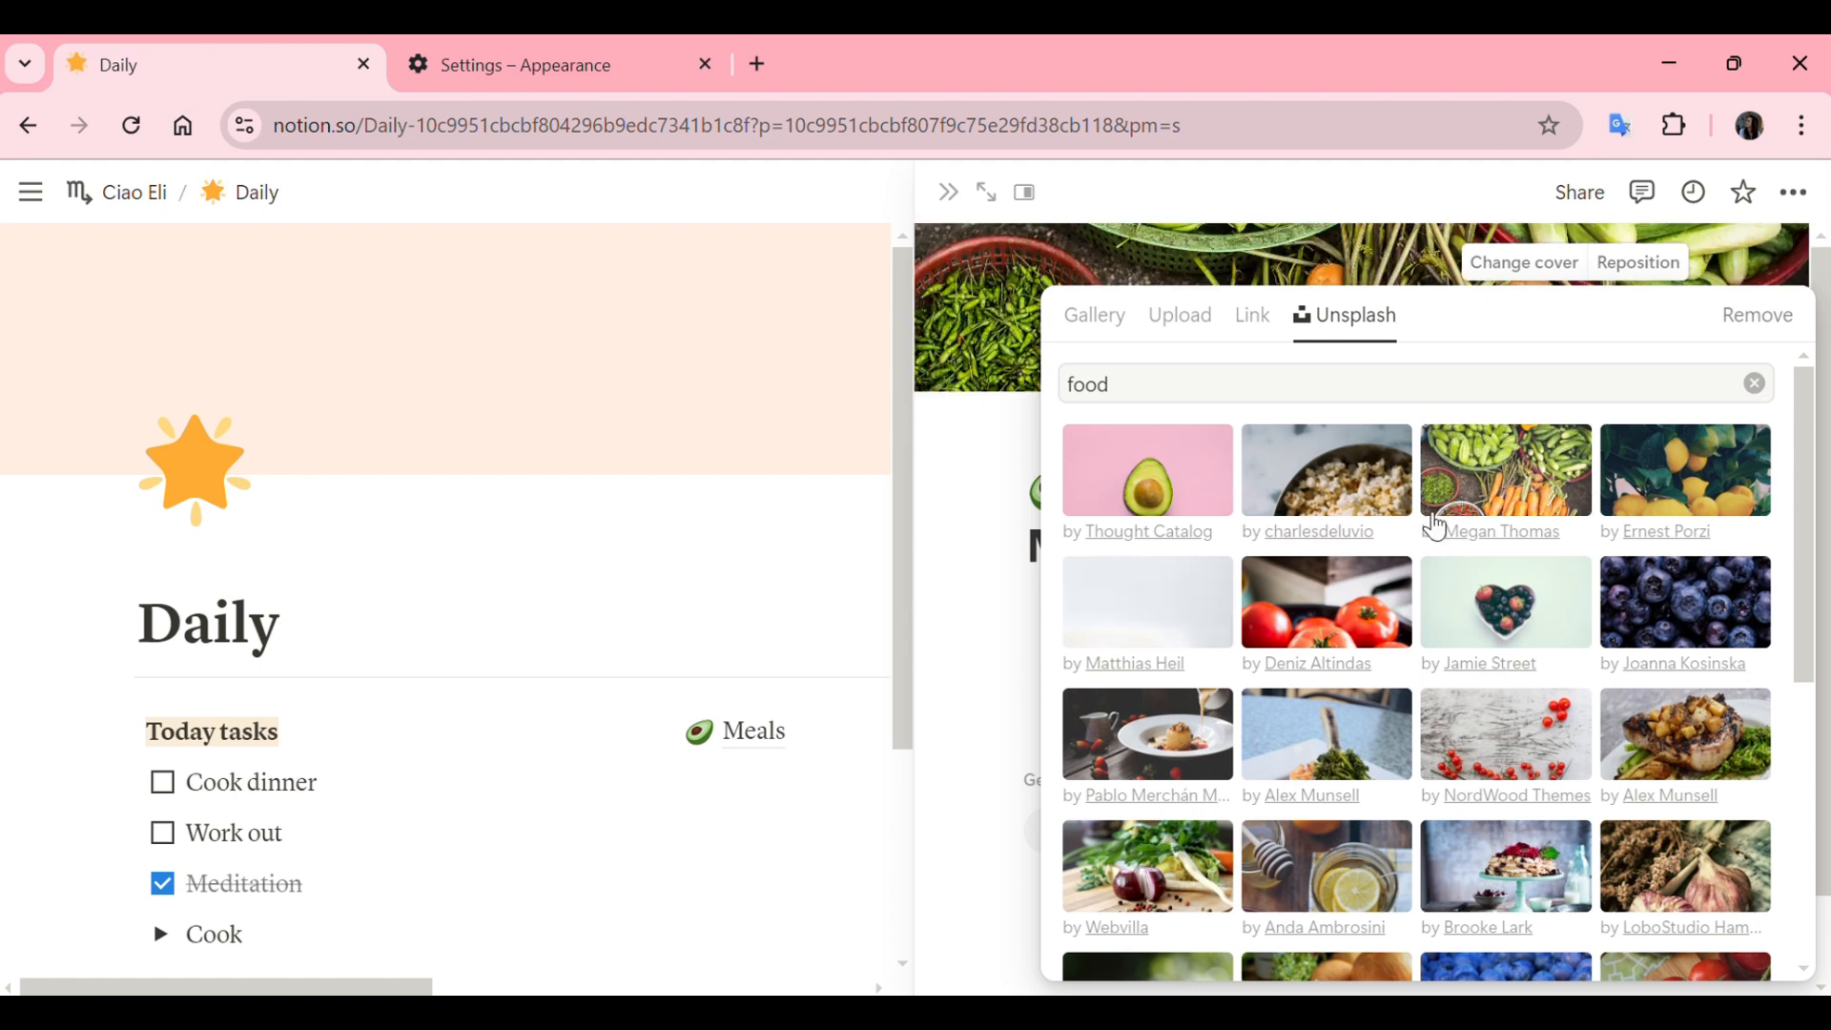
pyautogui.click(972, 707)
pyautogui.click(1049, 667)
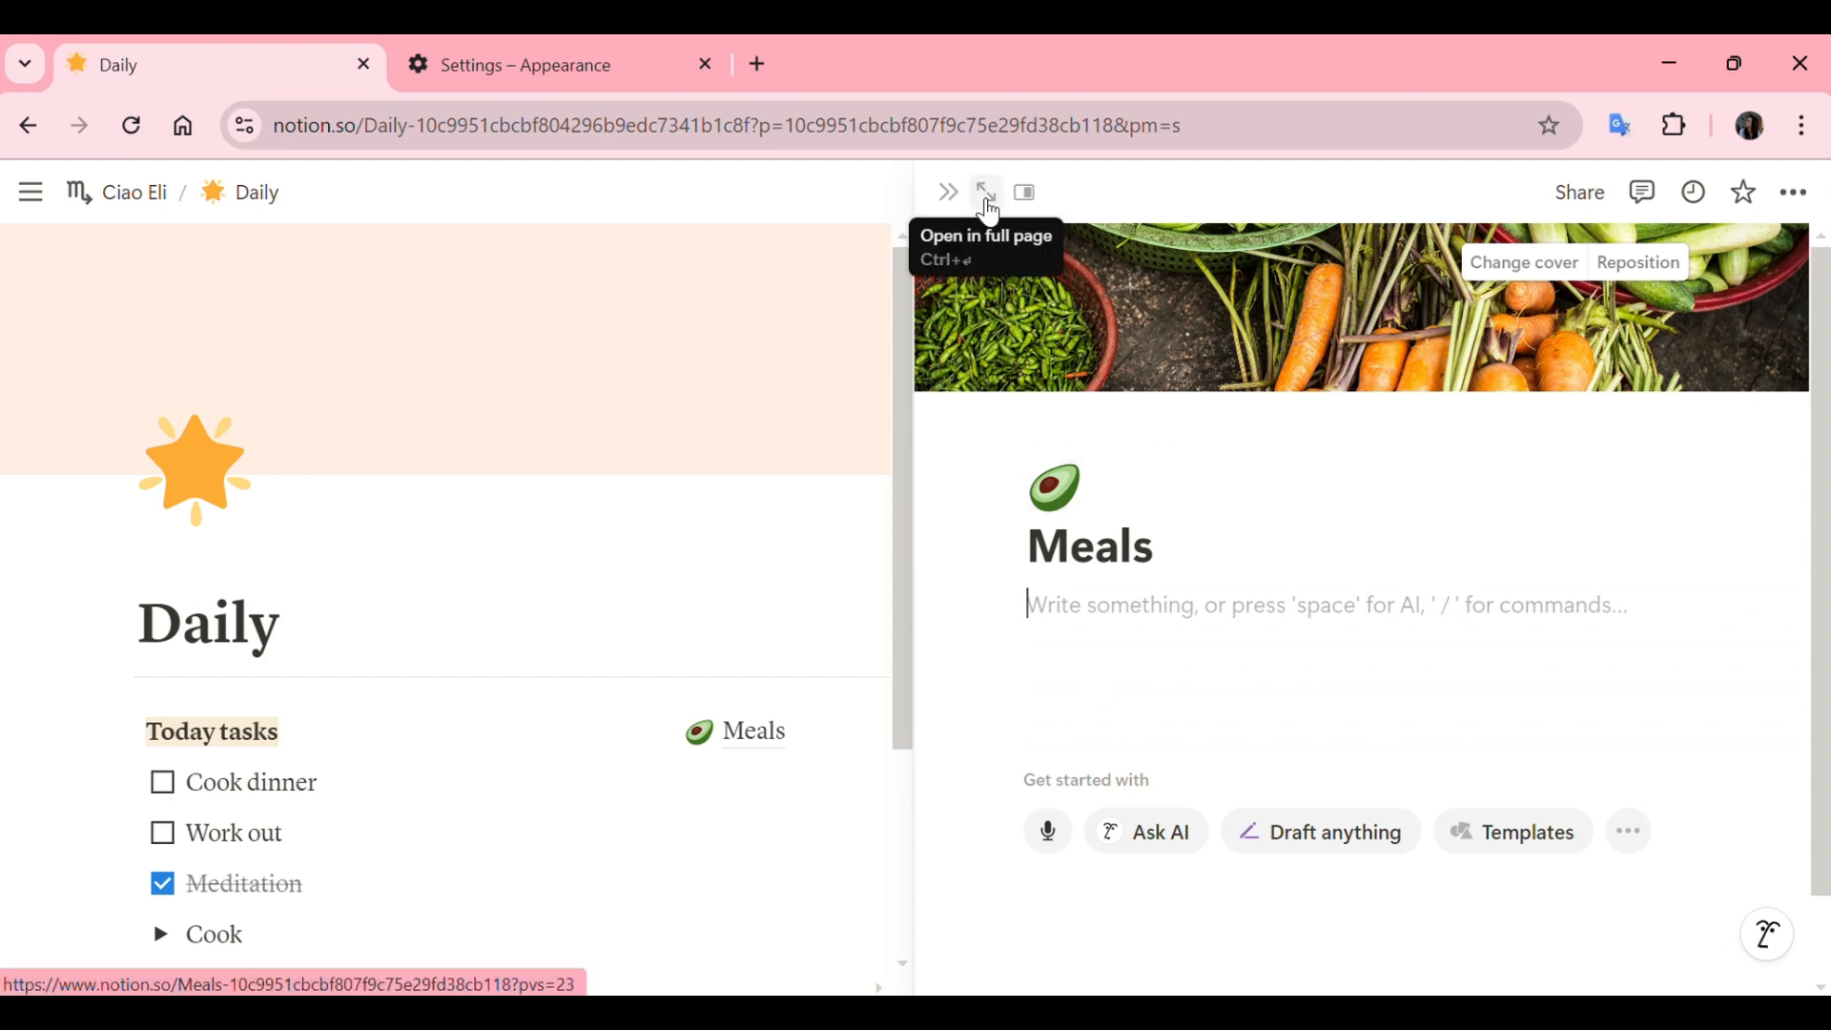
pyautogui.click(993, 602)
# - Open the Meals page as a full page and turn on full width for it
pyautogui.click(988, 199)
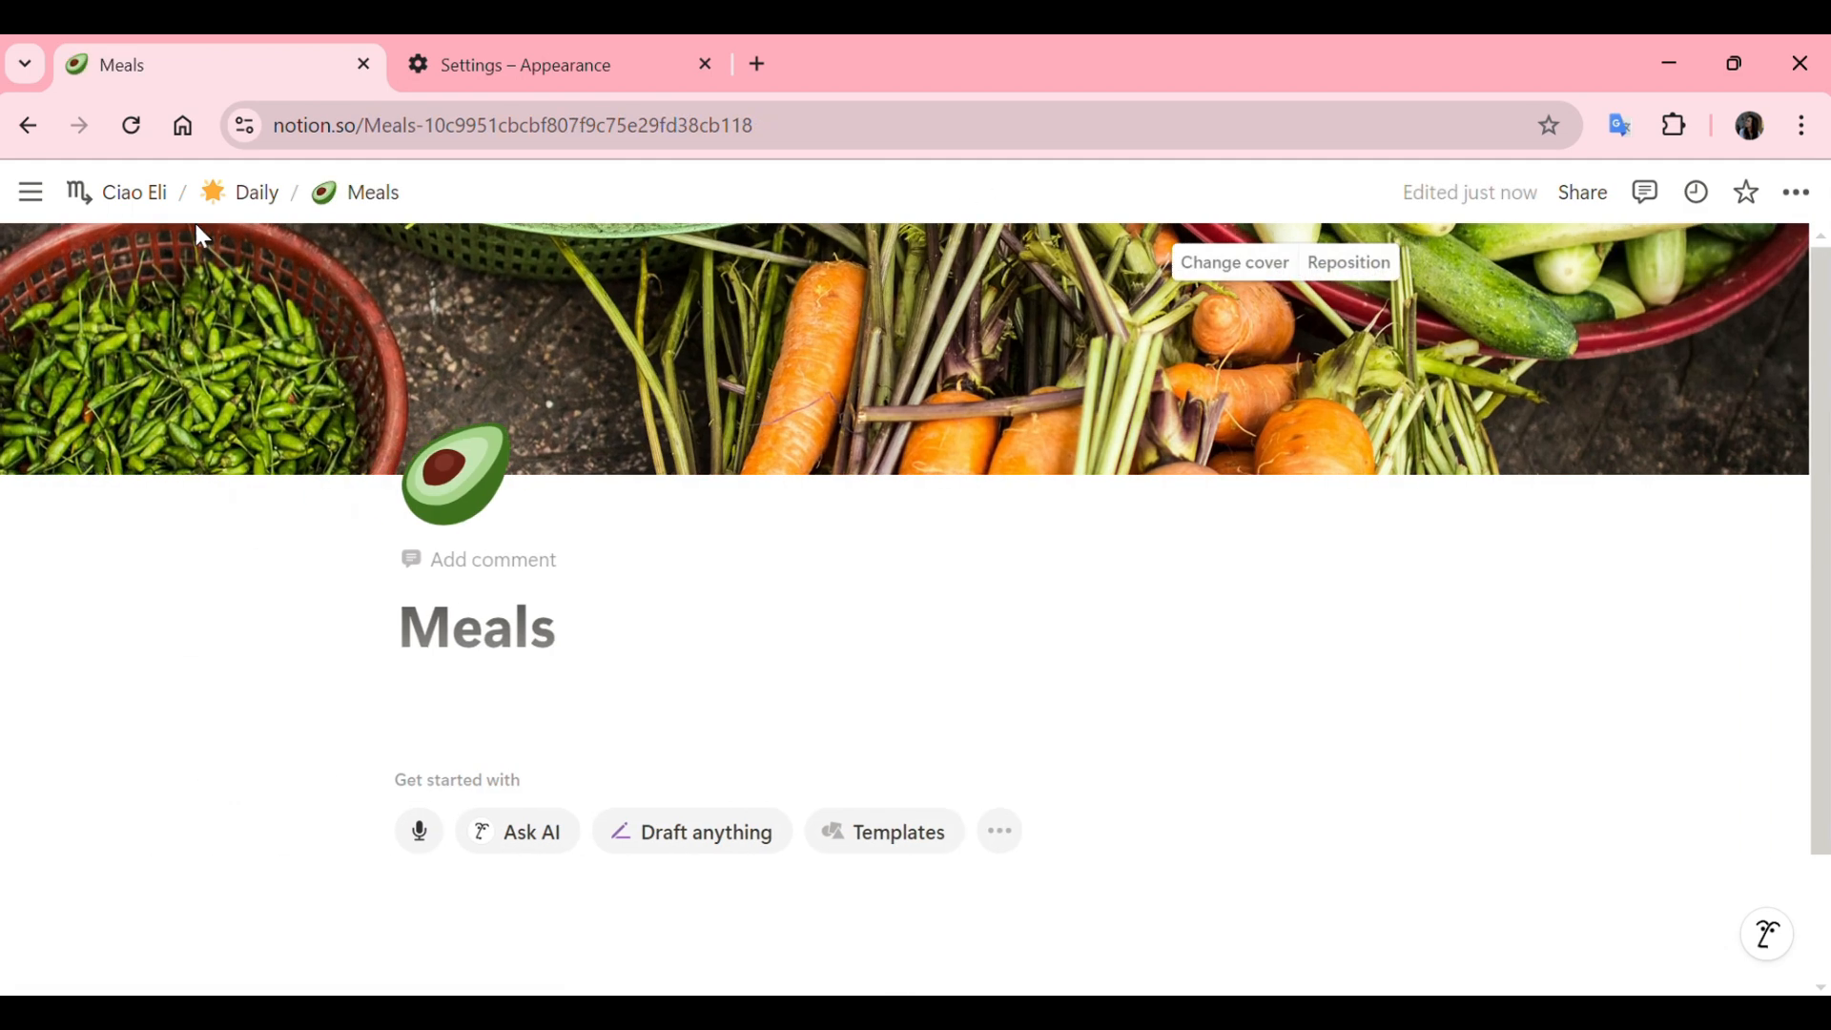
pyautogui.scroll(-2, 511, 749)
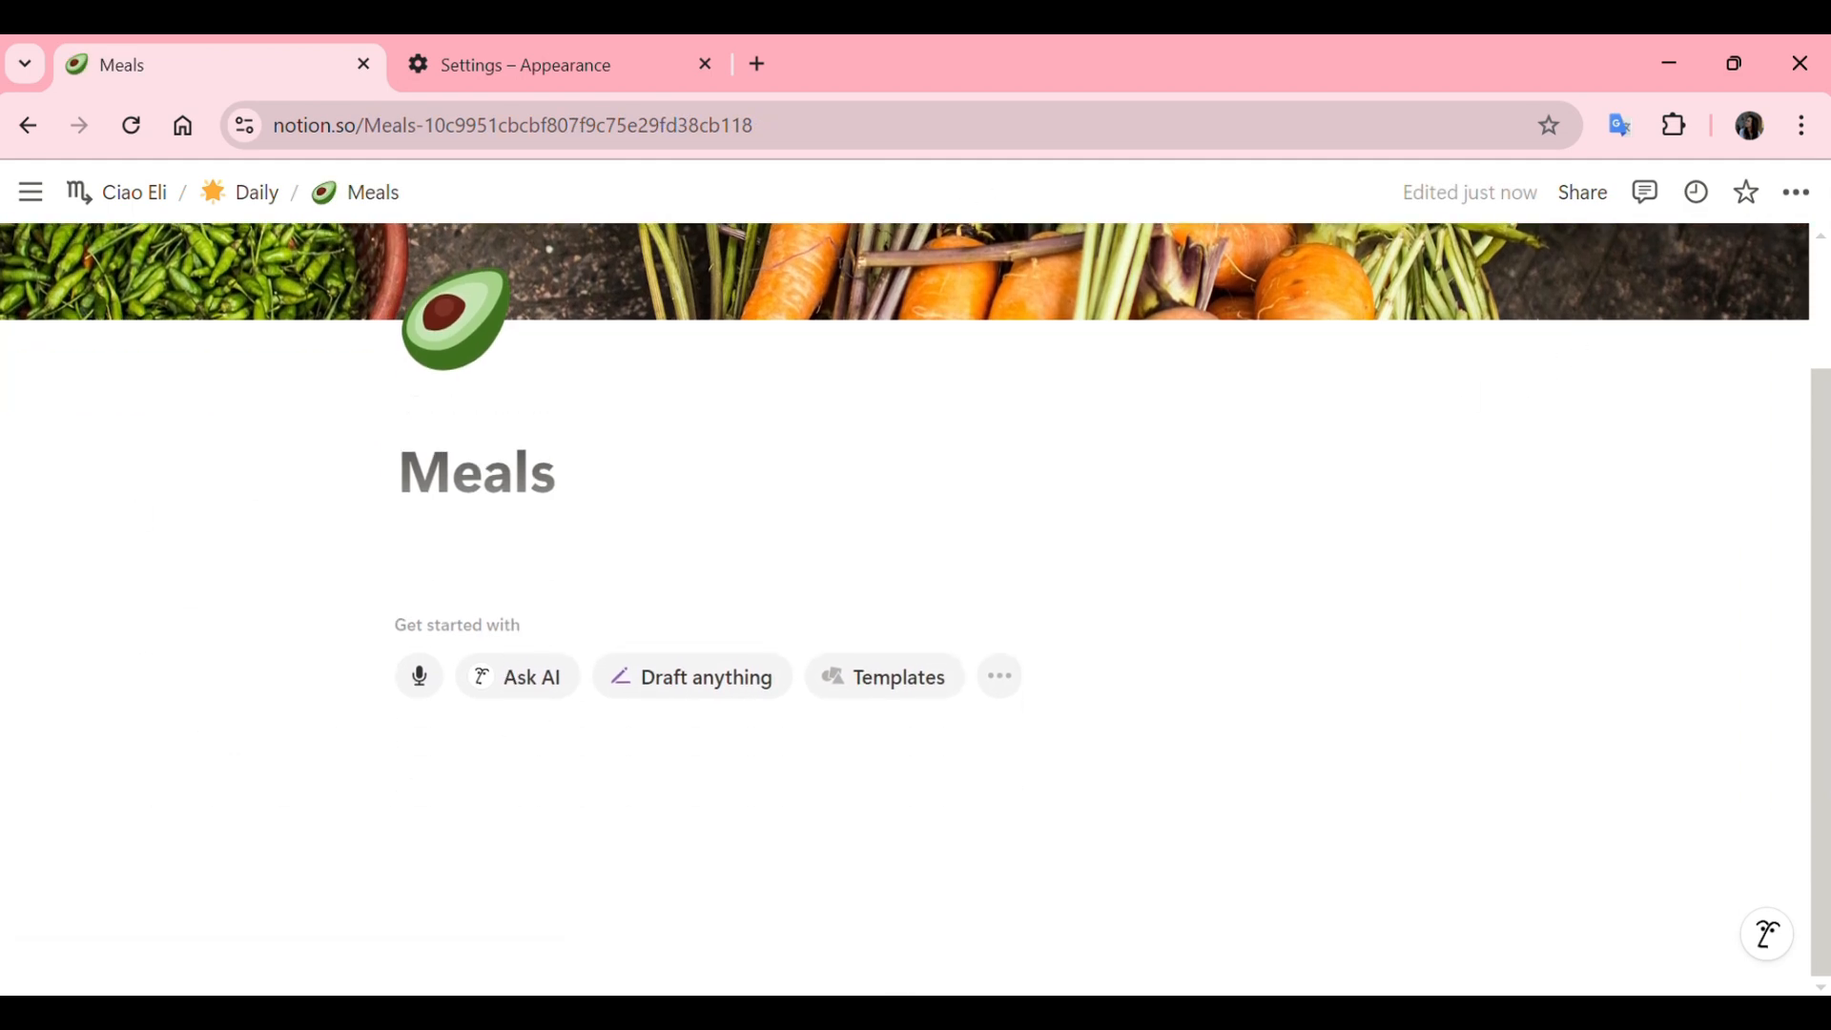
pyautogui.click(1797, 193)
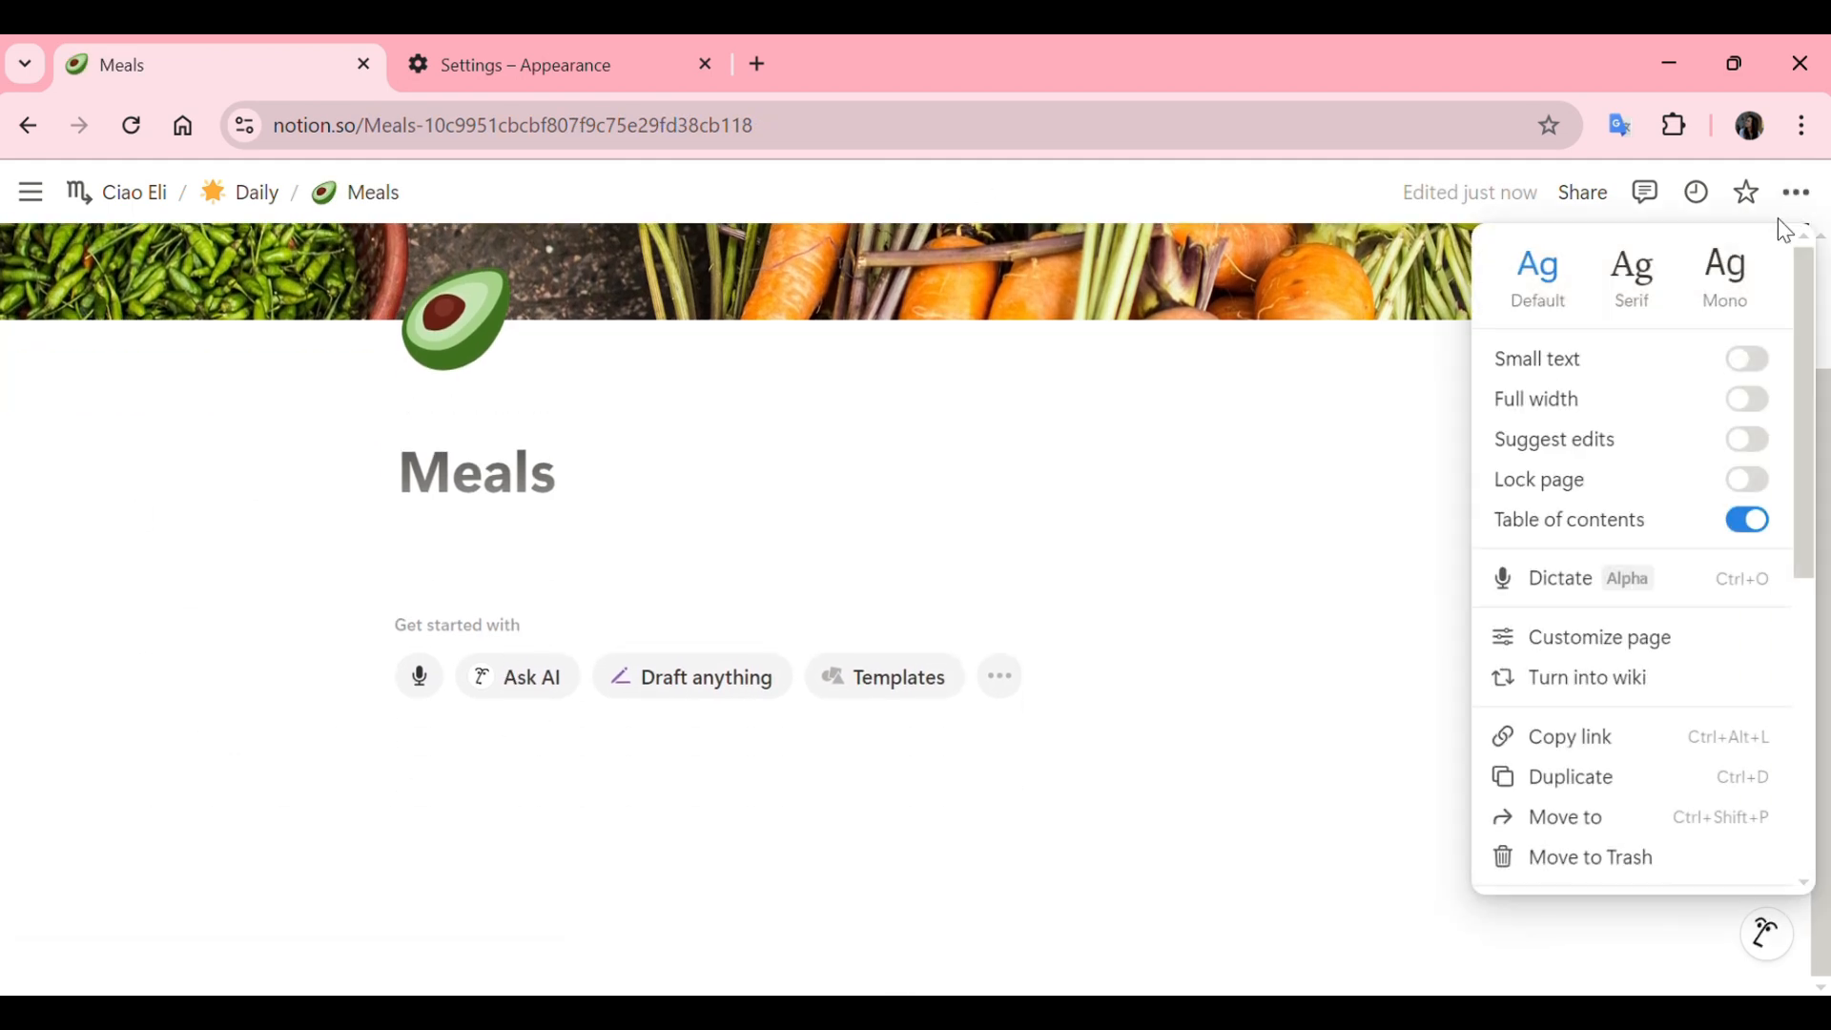
pyautogui.click(1758, 412)
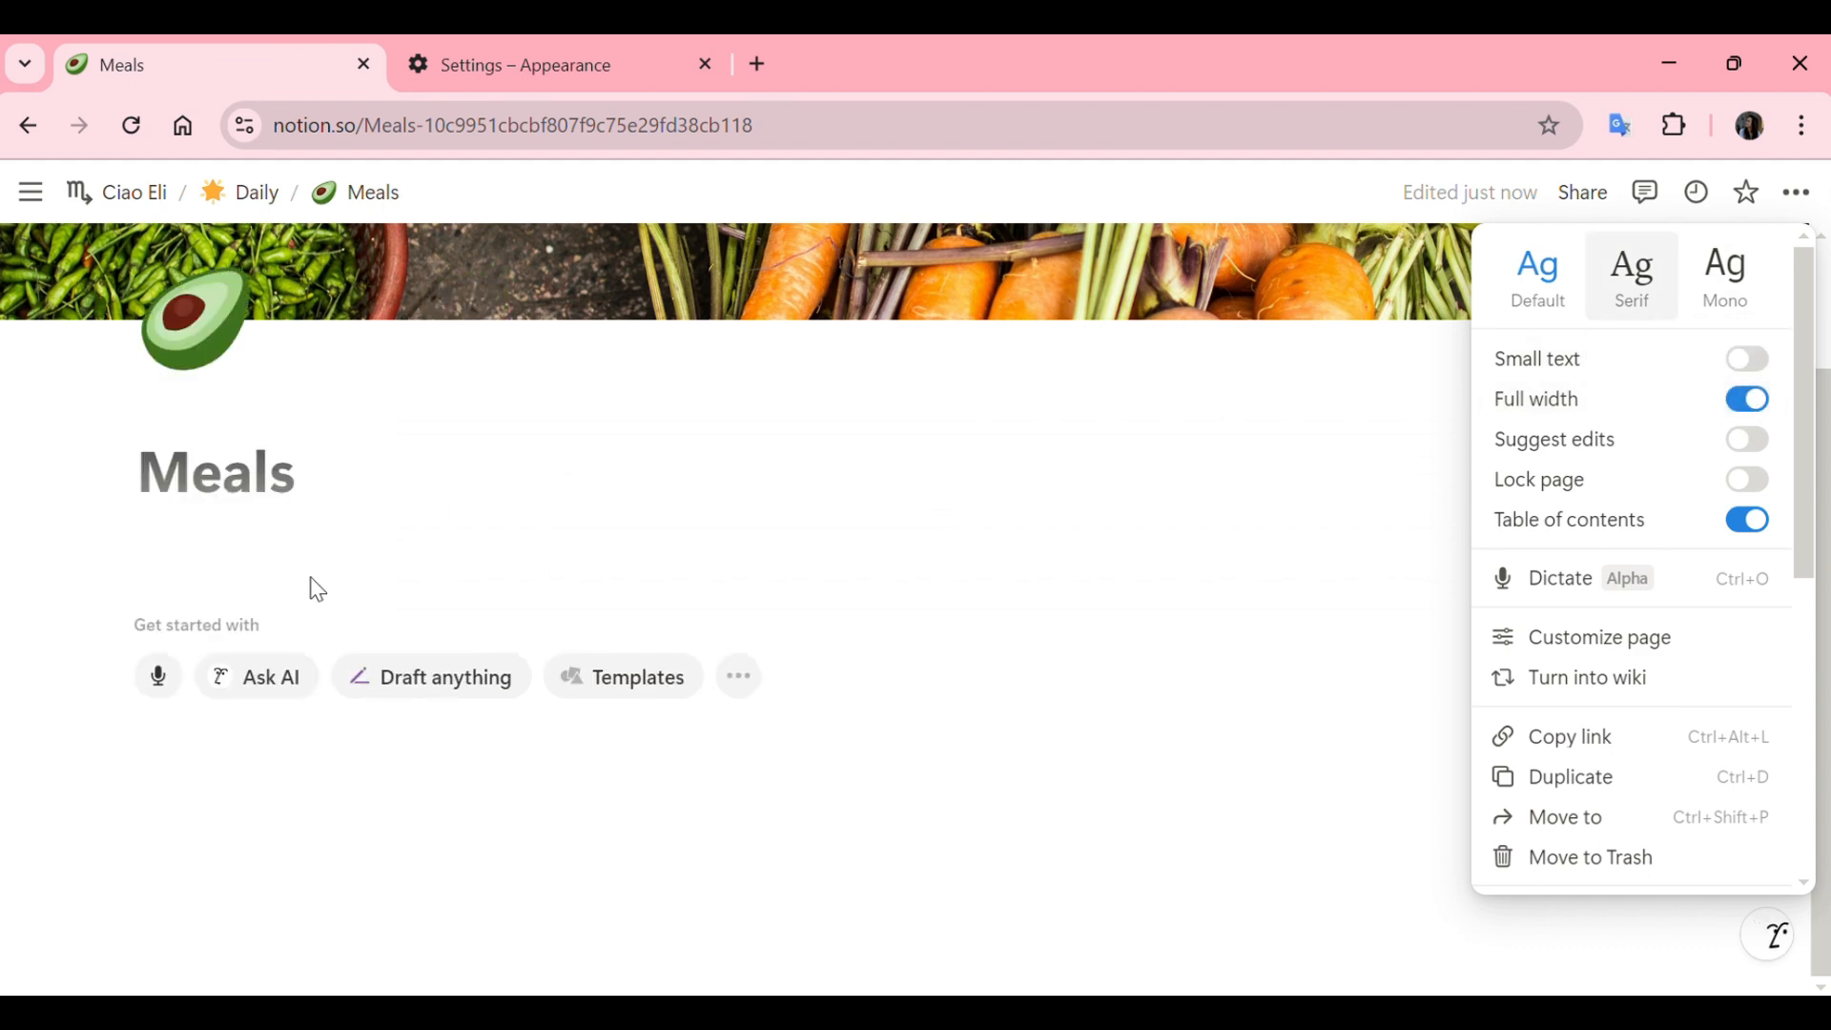
pyautogui.click(160, 581)
pyautogui.click(174, 592)
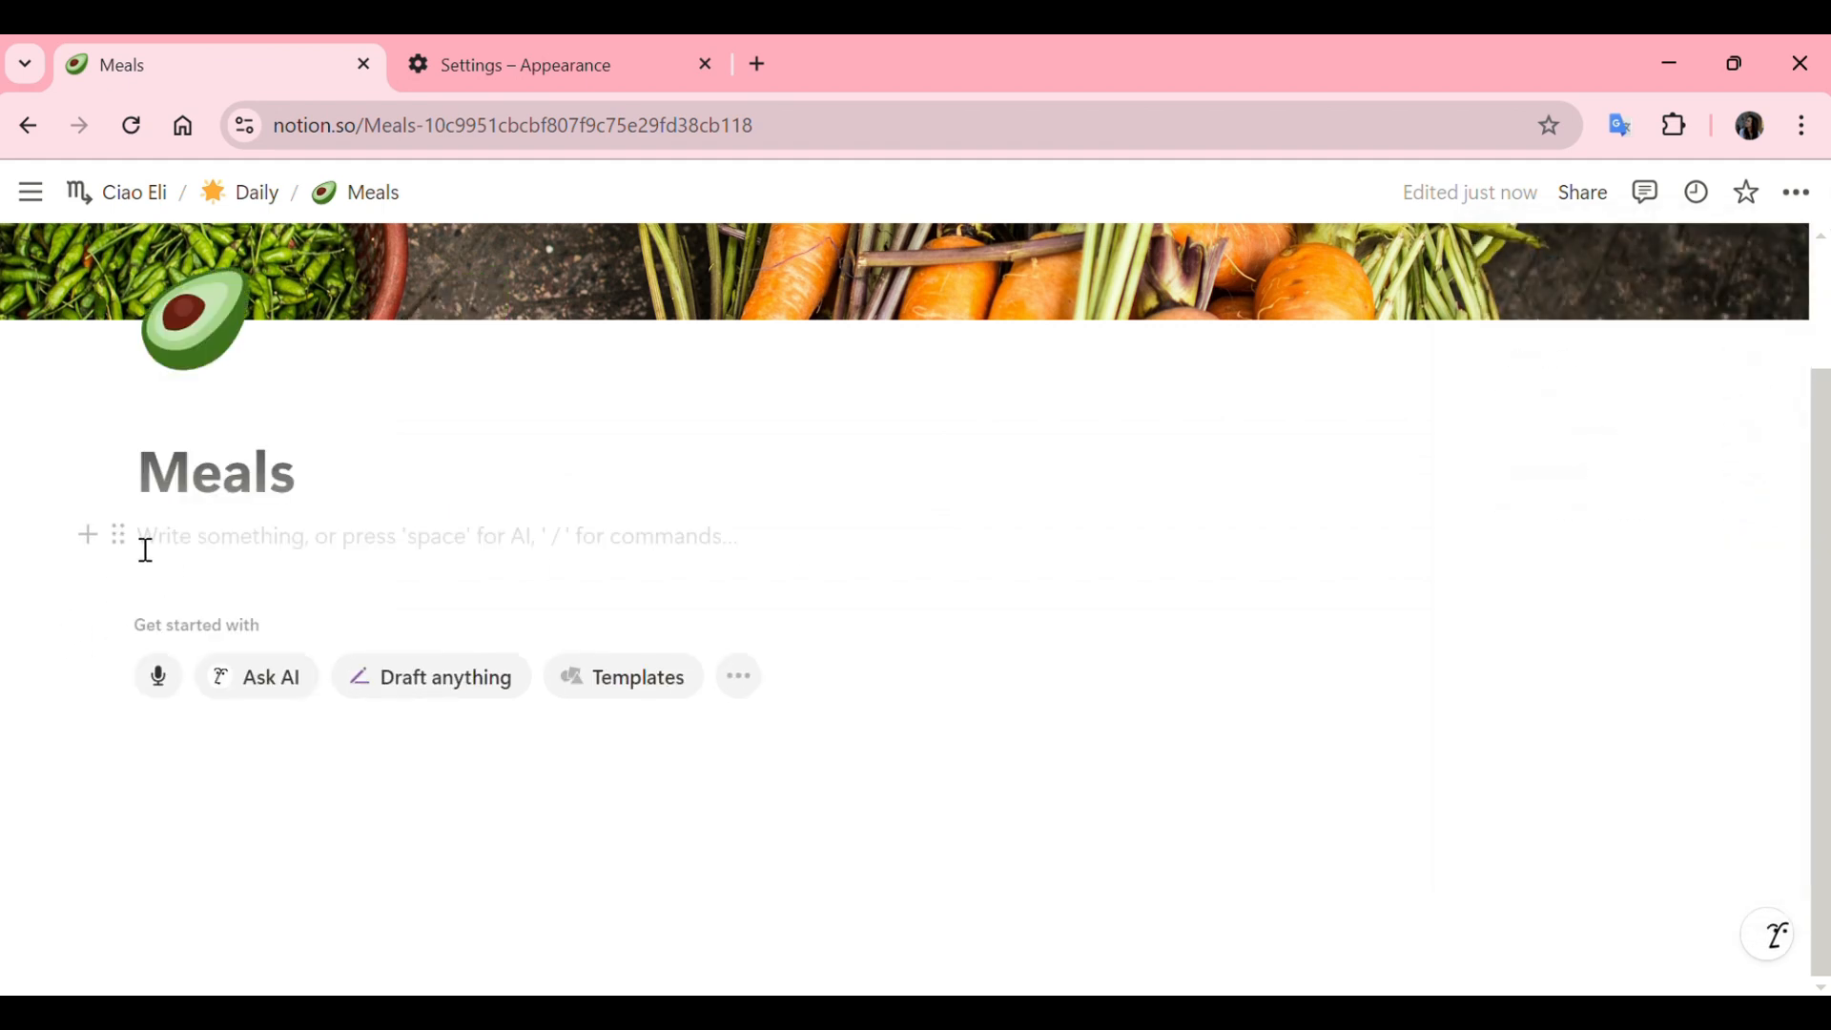
# - Insert a gallery view database below the Meals title without linking an existing database
pyautogui.click(86, 537)
pyautogui.scroll(-6, 393, 690)
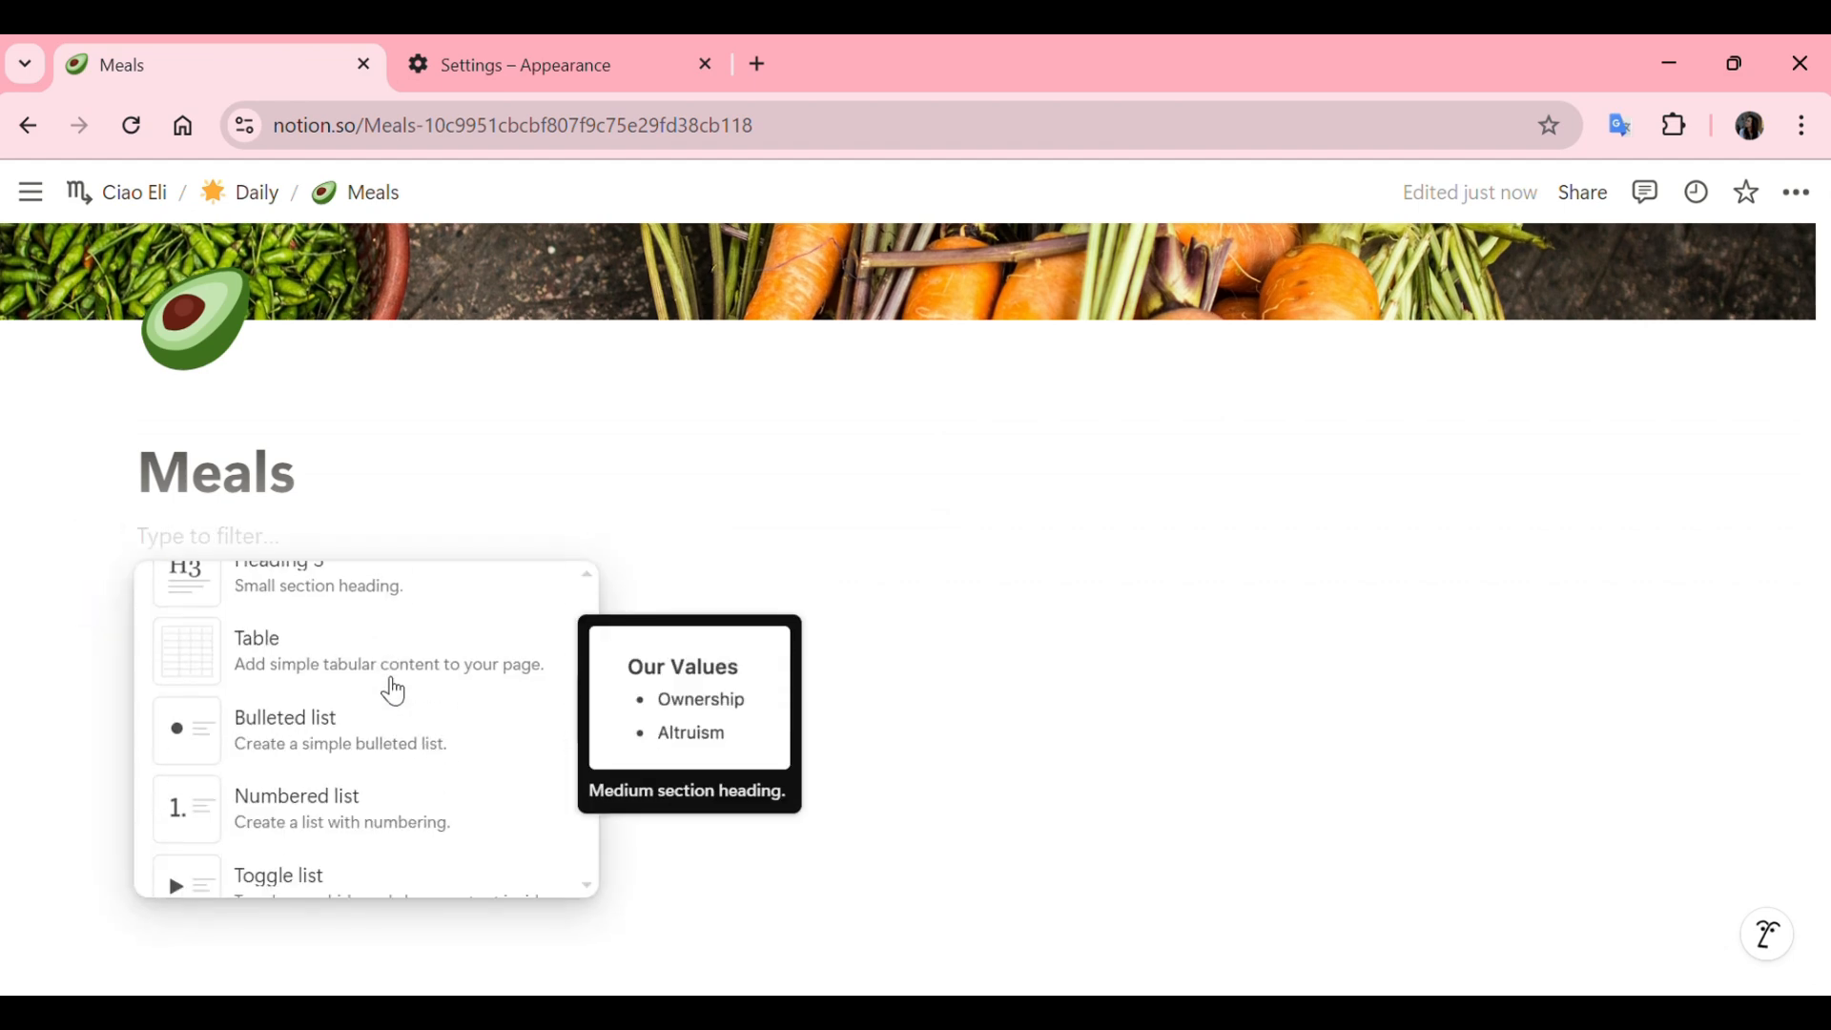
pyautogui.scroll(-10, 393, 690)
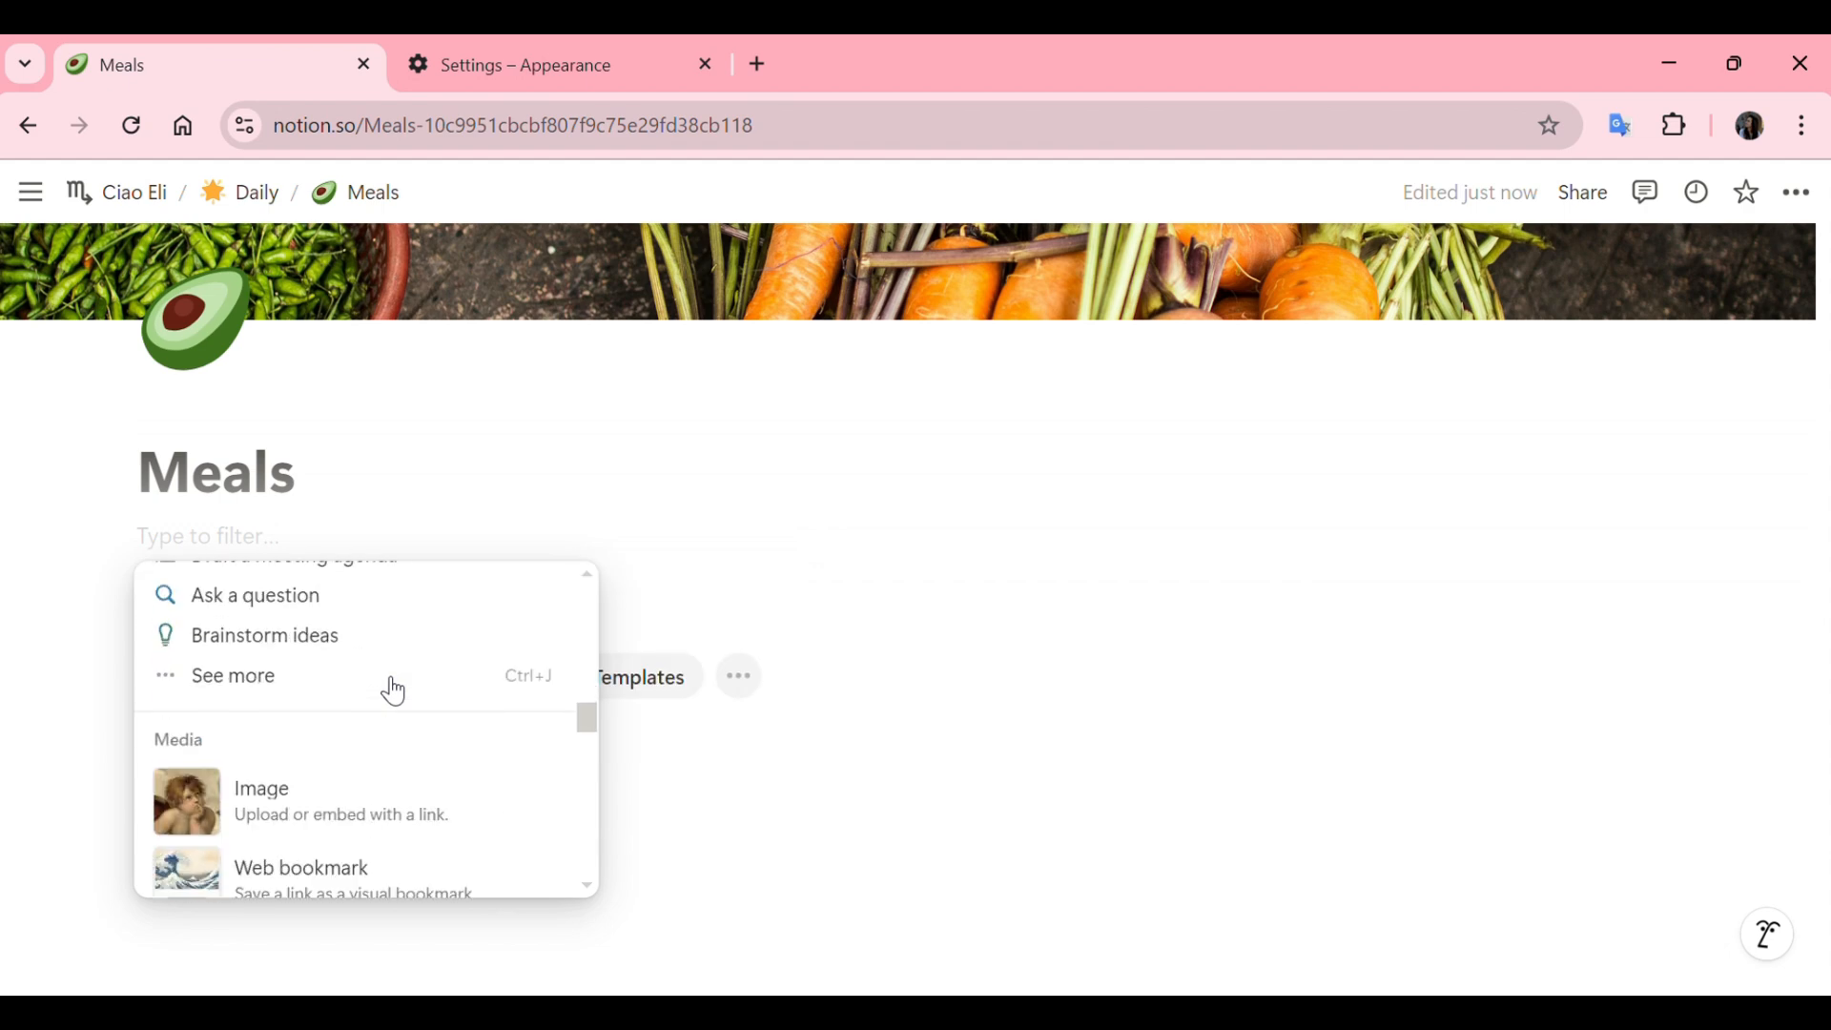
pyautogui.scroll(-5, 398, 689)
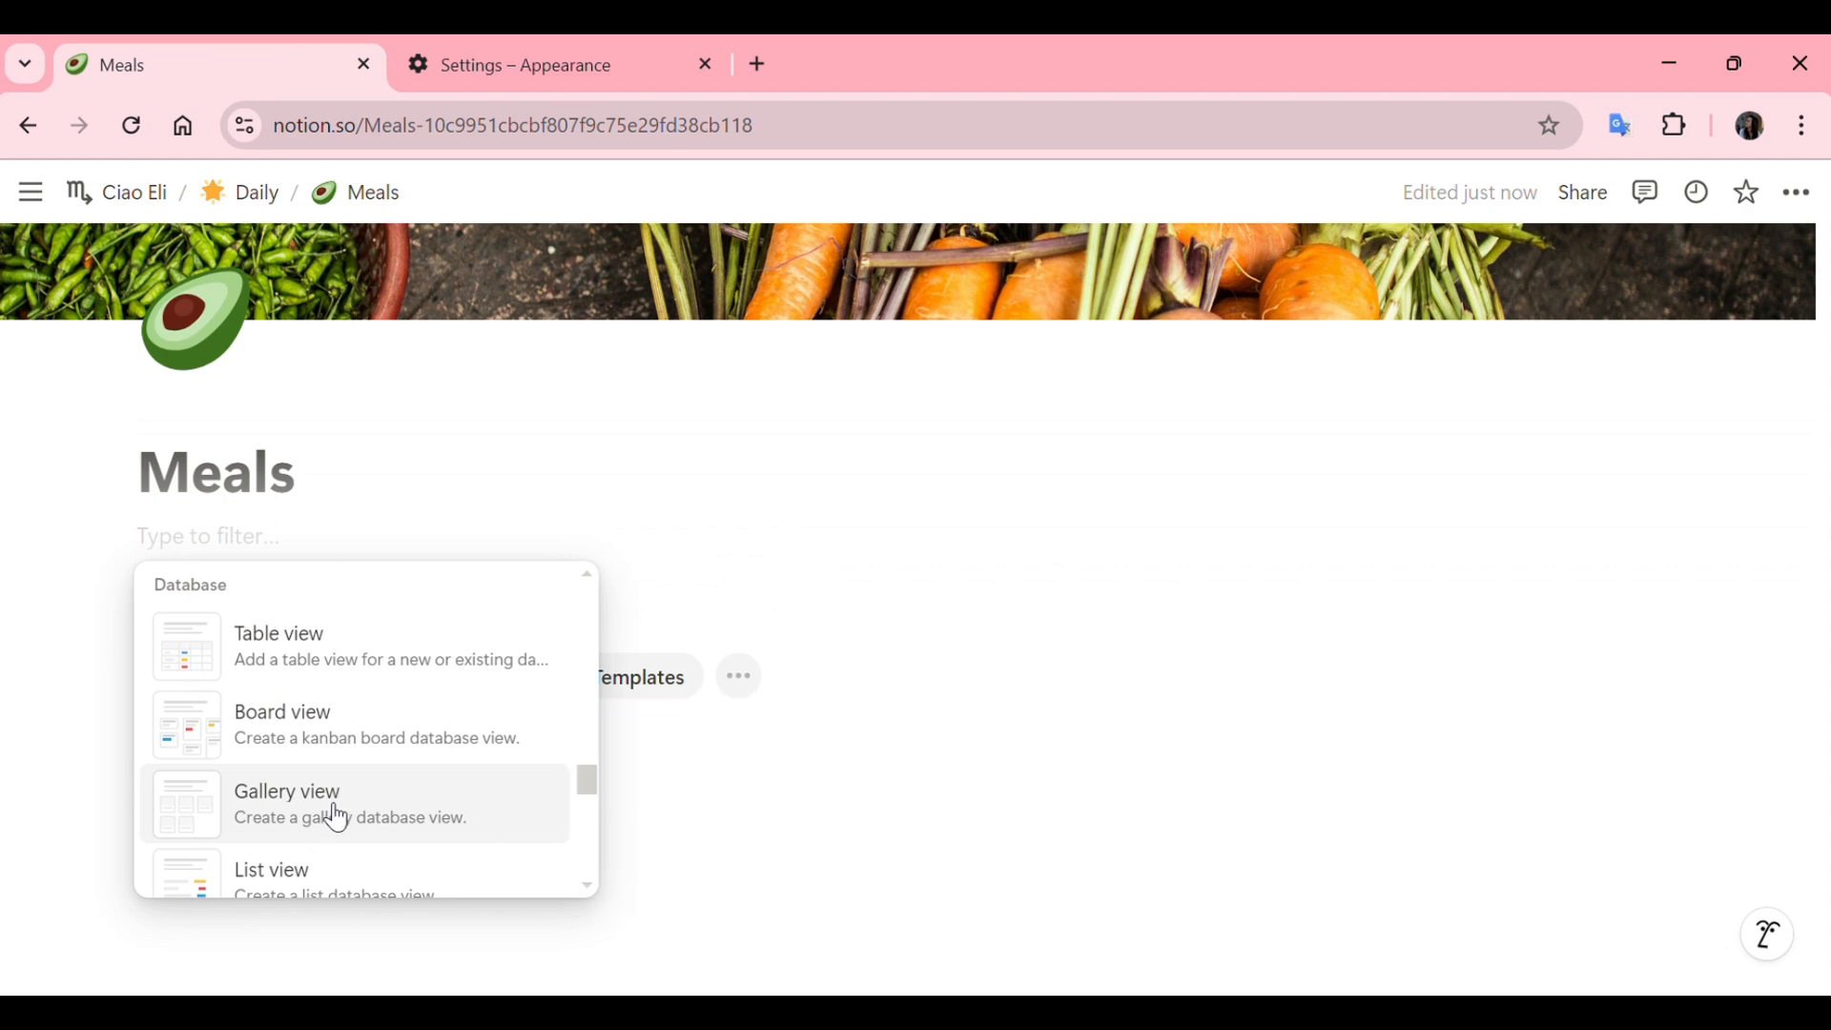
pyautogui.click(338, 818)
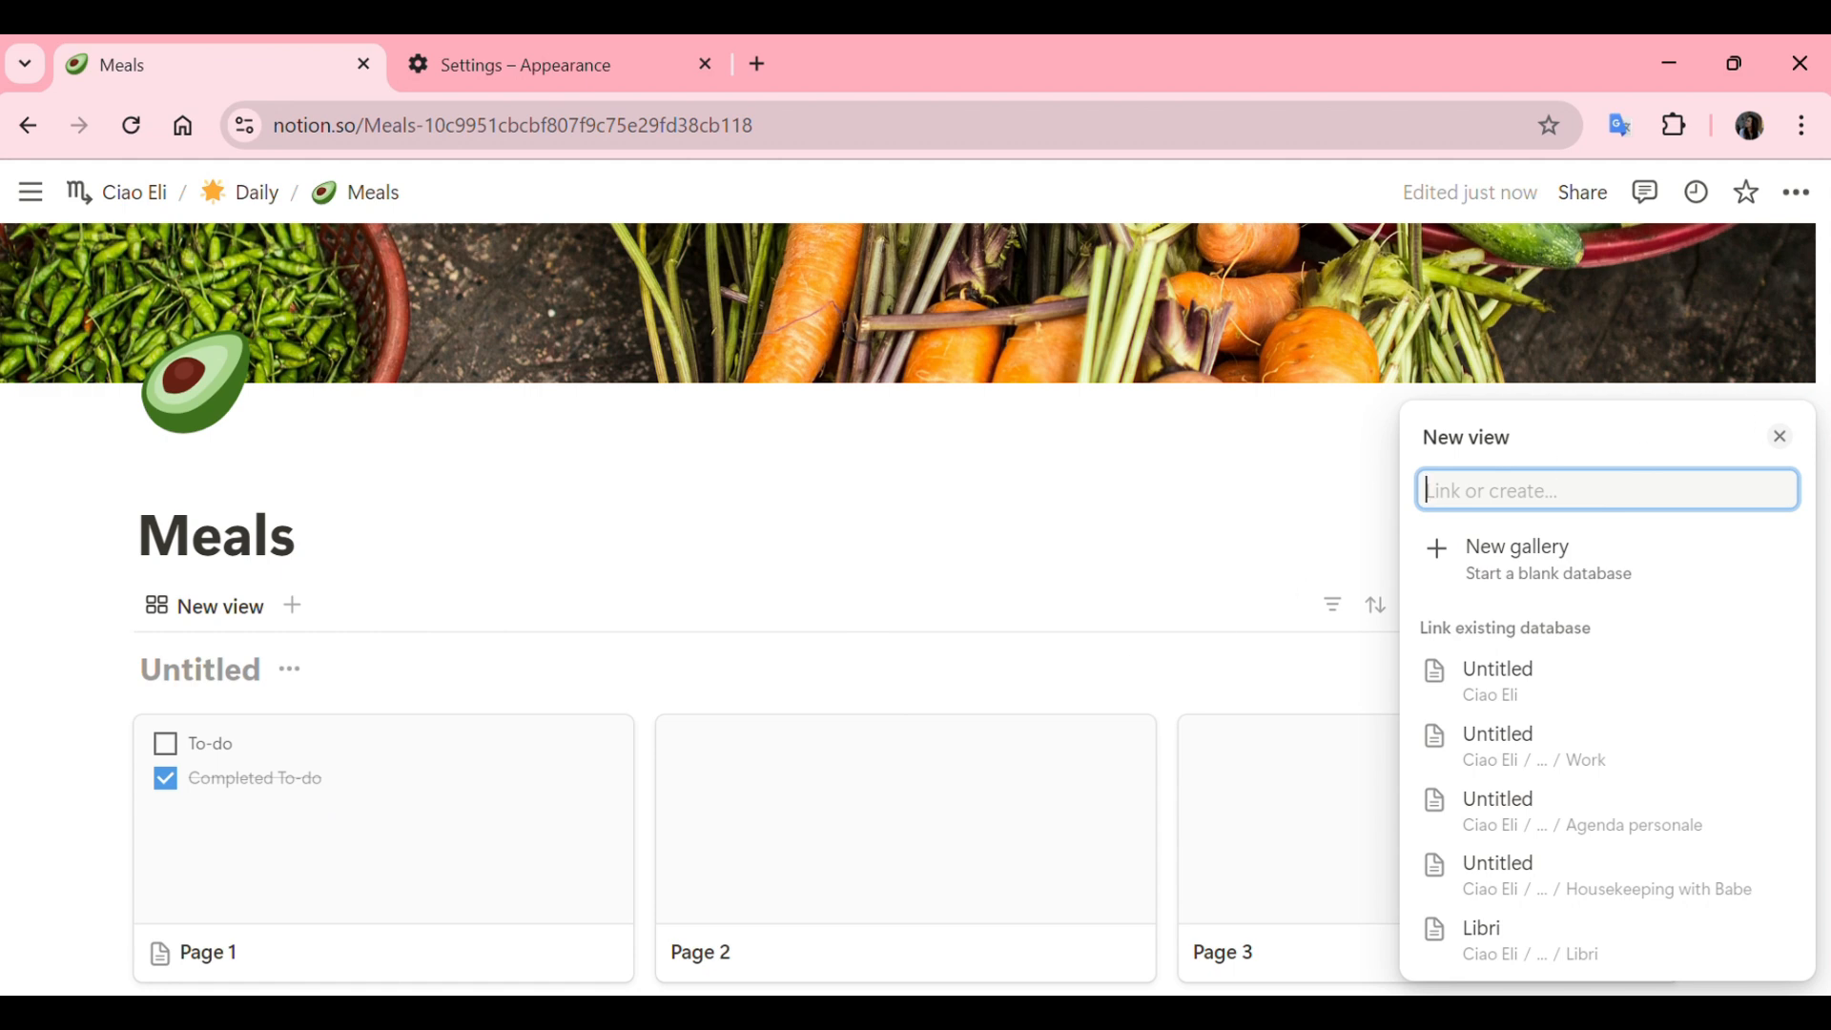
pyautogui.click(1784, 440)
pyautogui.scroll(-3, 785, 826)
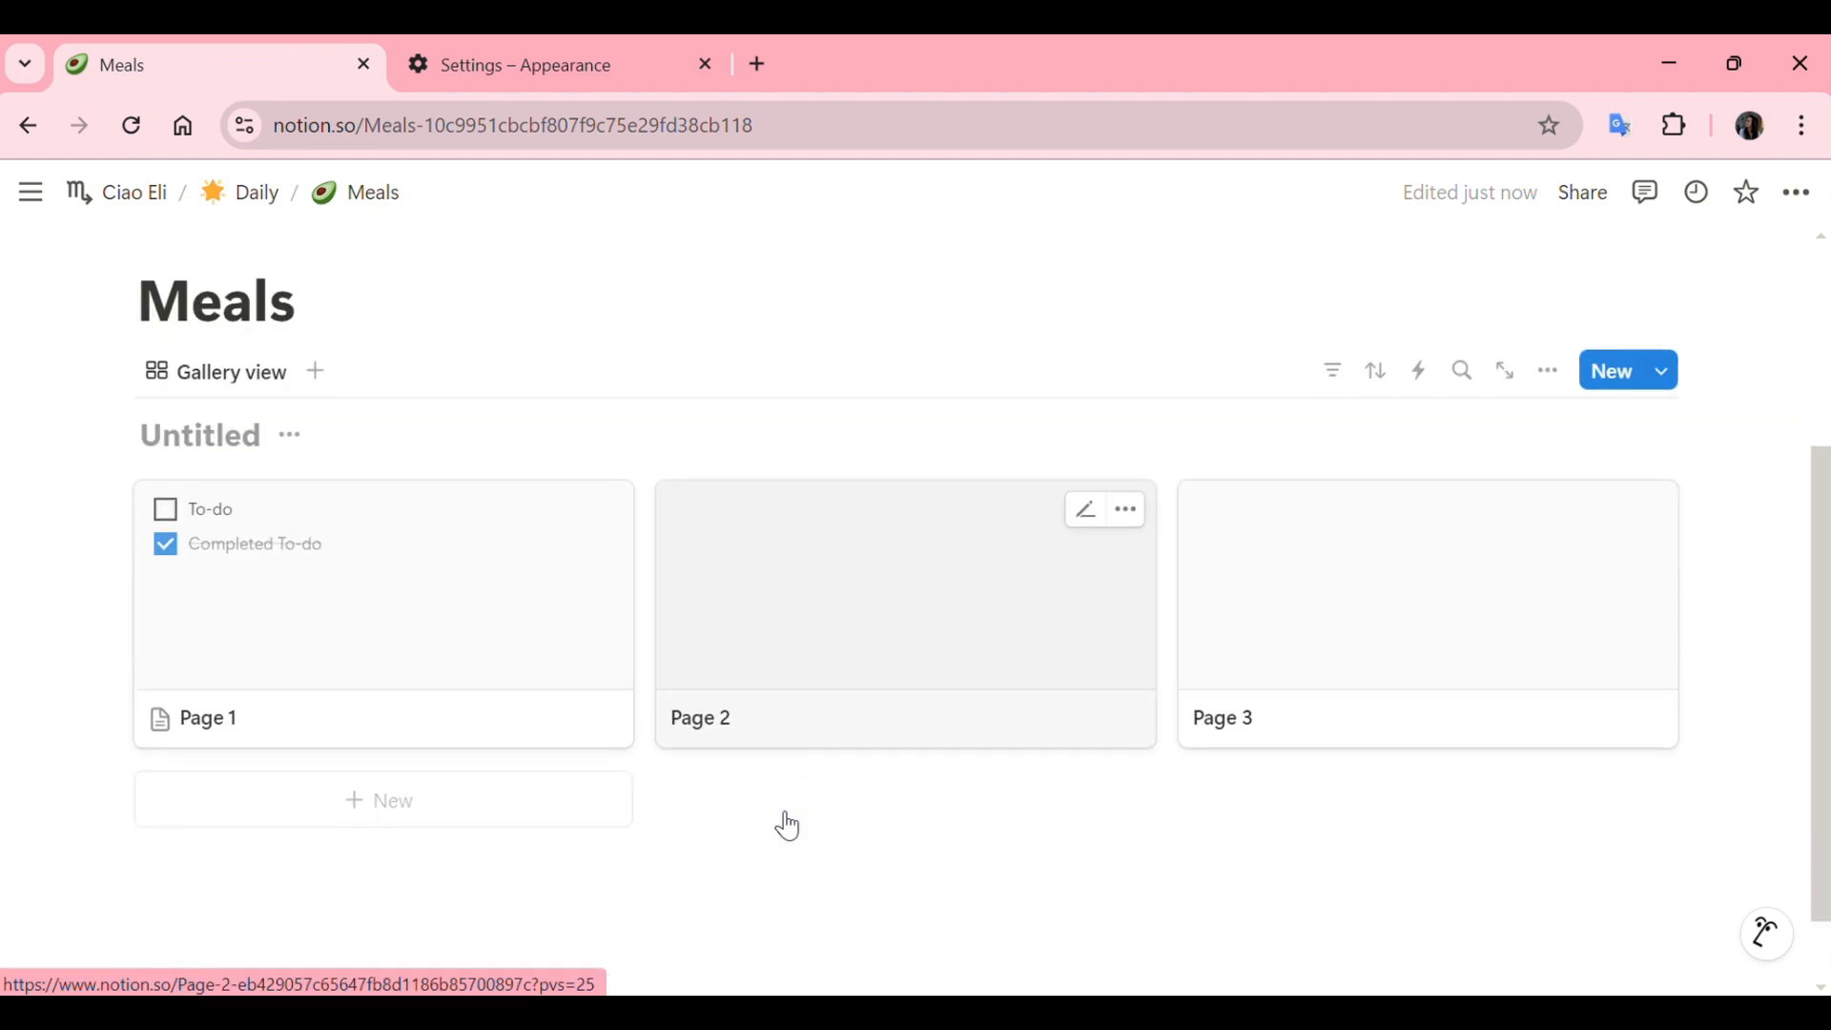
# - Hide the untitled title of the gallery database on the Meals page
pyautogui.click(191, 429)
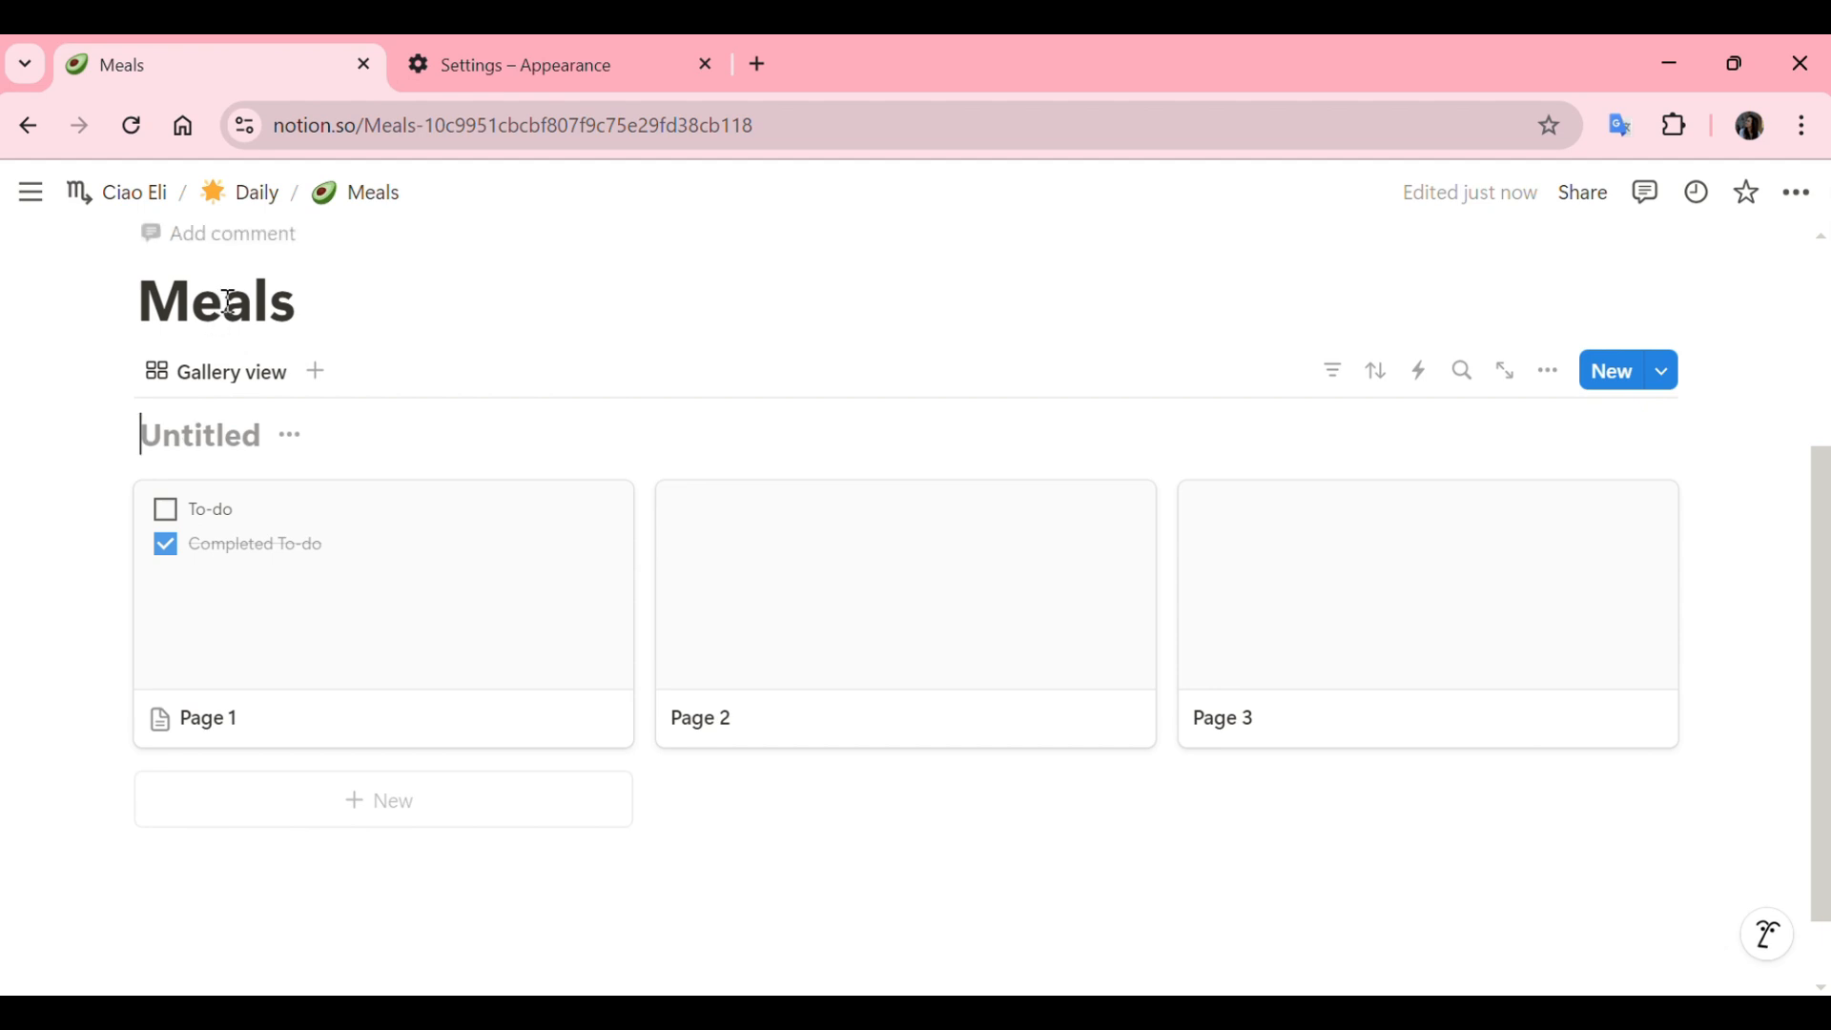
pyautogui.click(296, 439)
pyautogui.click(250, 588)
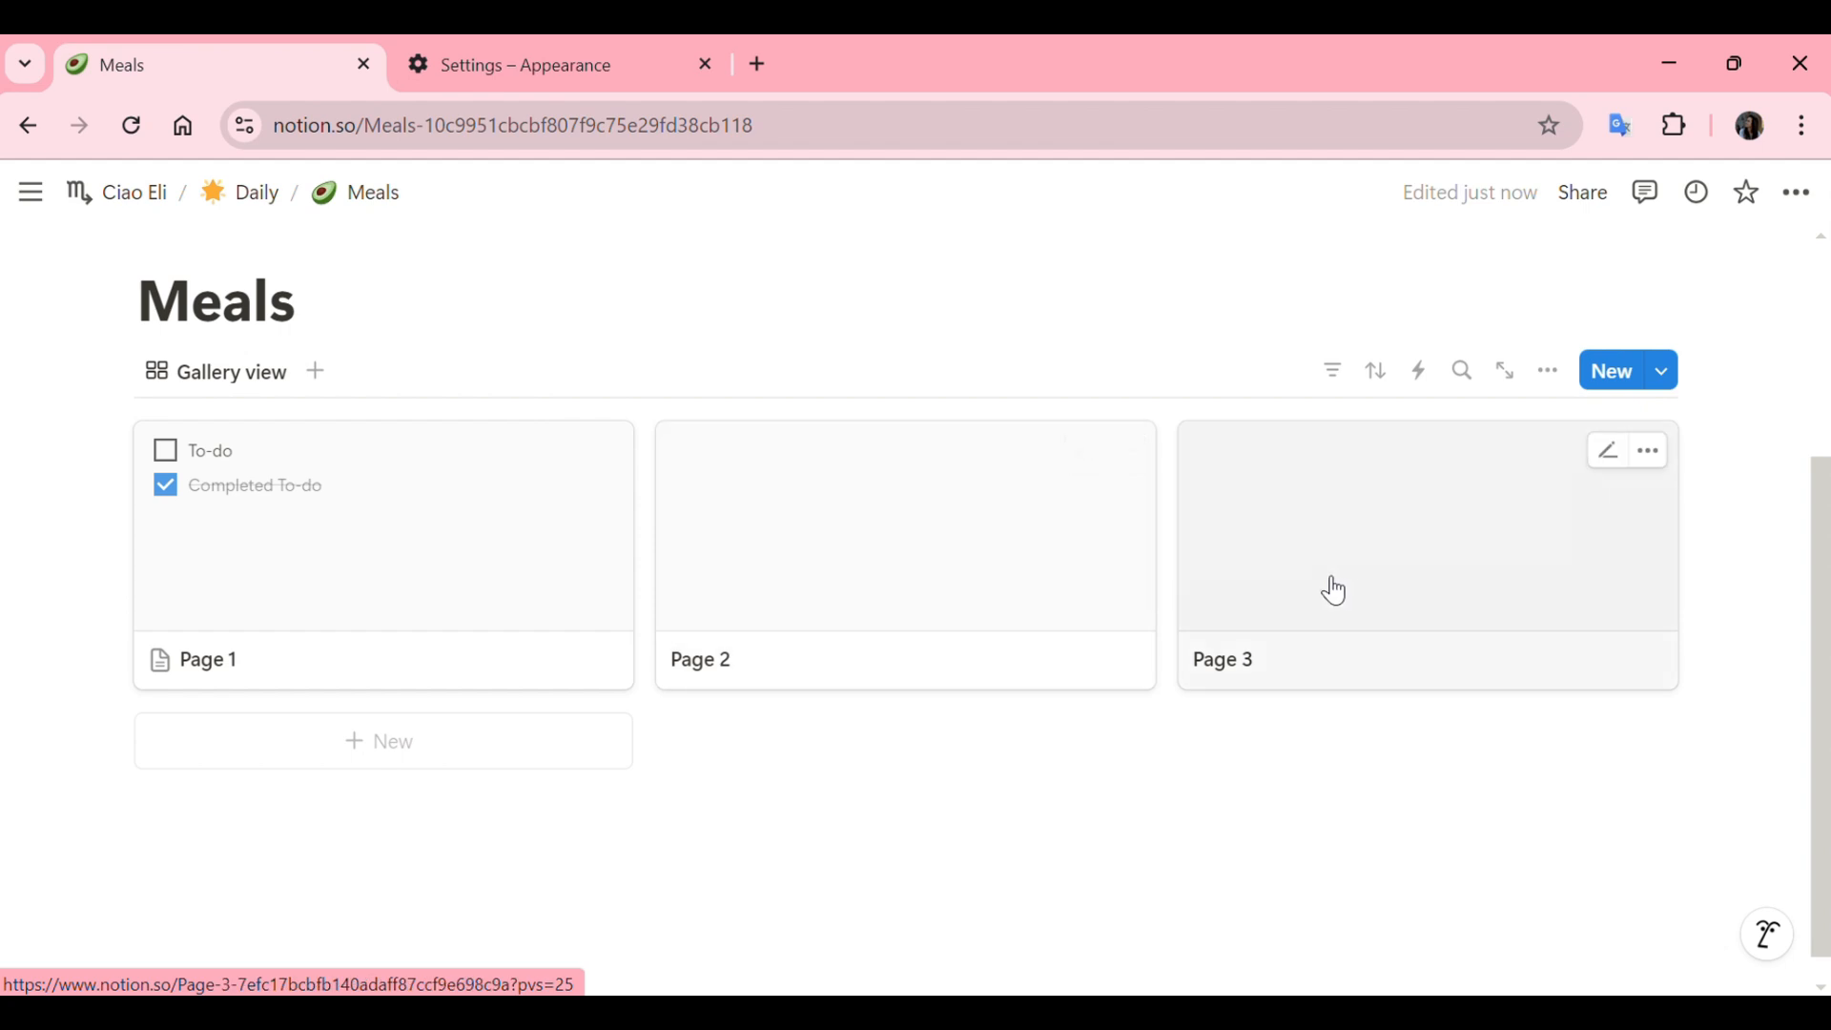
# - Open the Page 1 card of the gallery and rename it "Breakfast"
pyautogui.click(385, 565)
pyautogui.moveTo(610, 461); pyautogui.dragTo(321, 480)
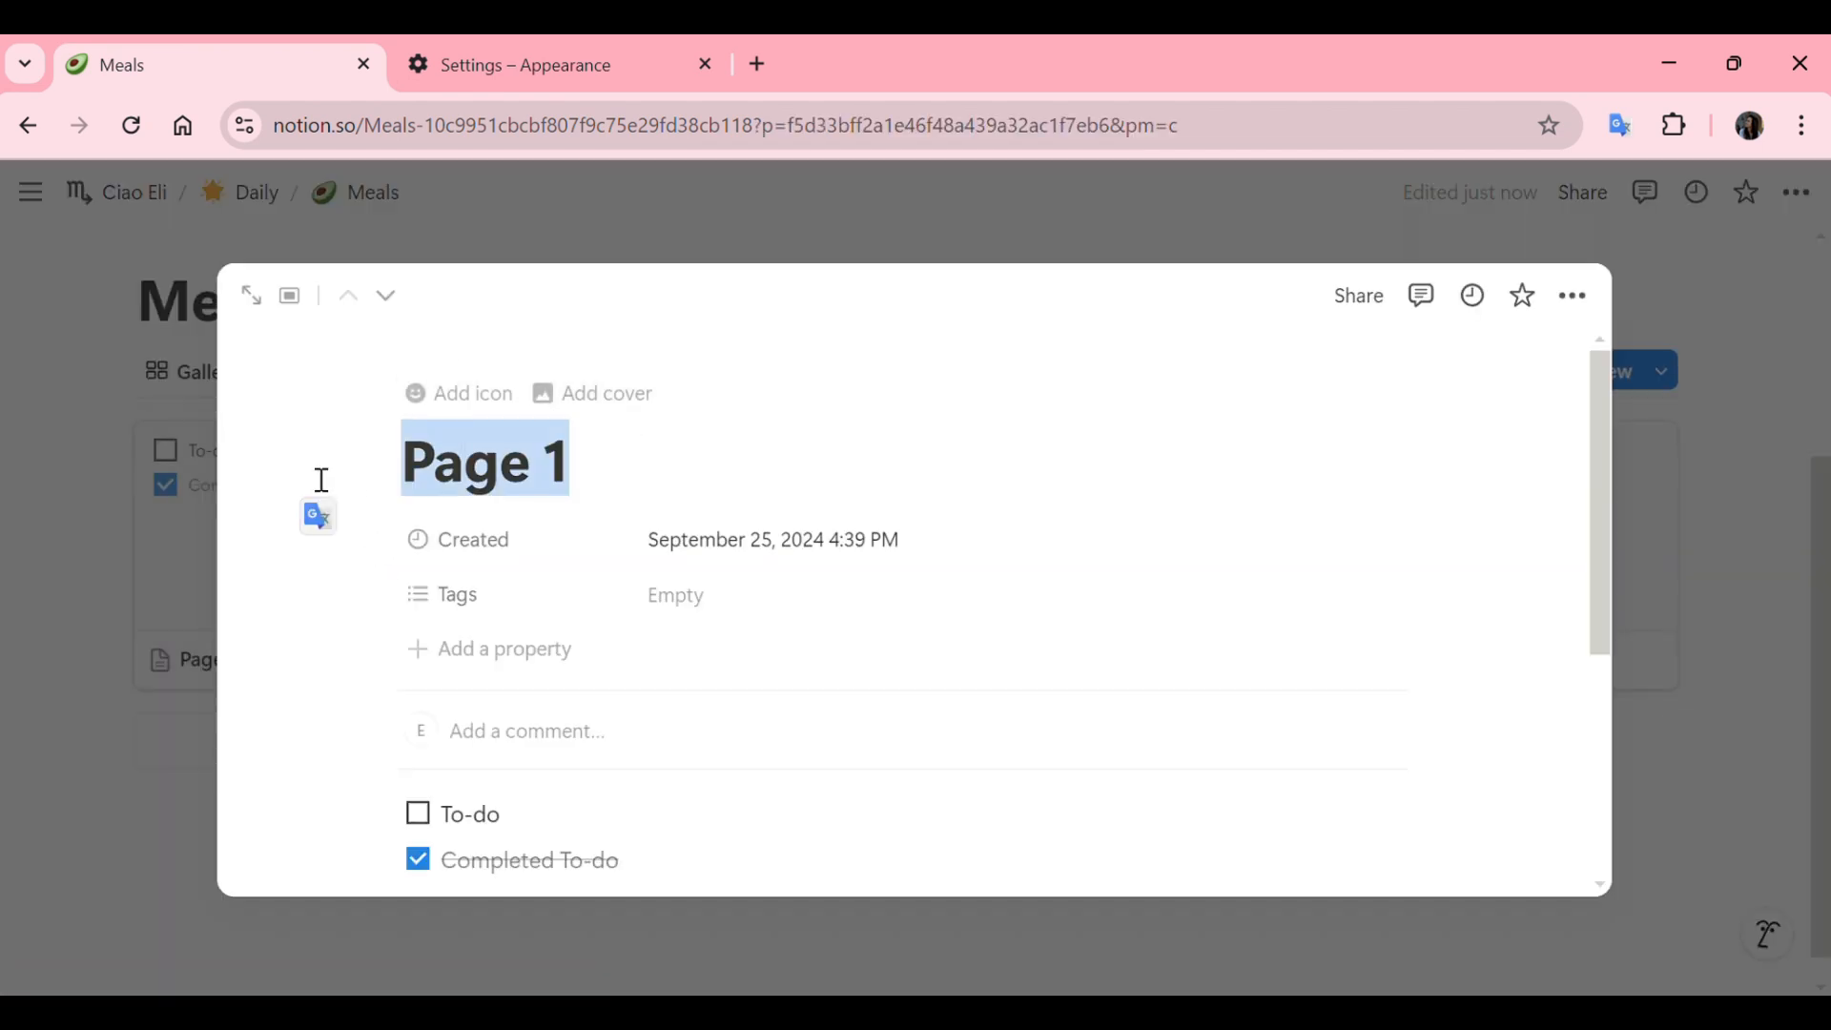
pyautogui.write('Breakfast')
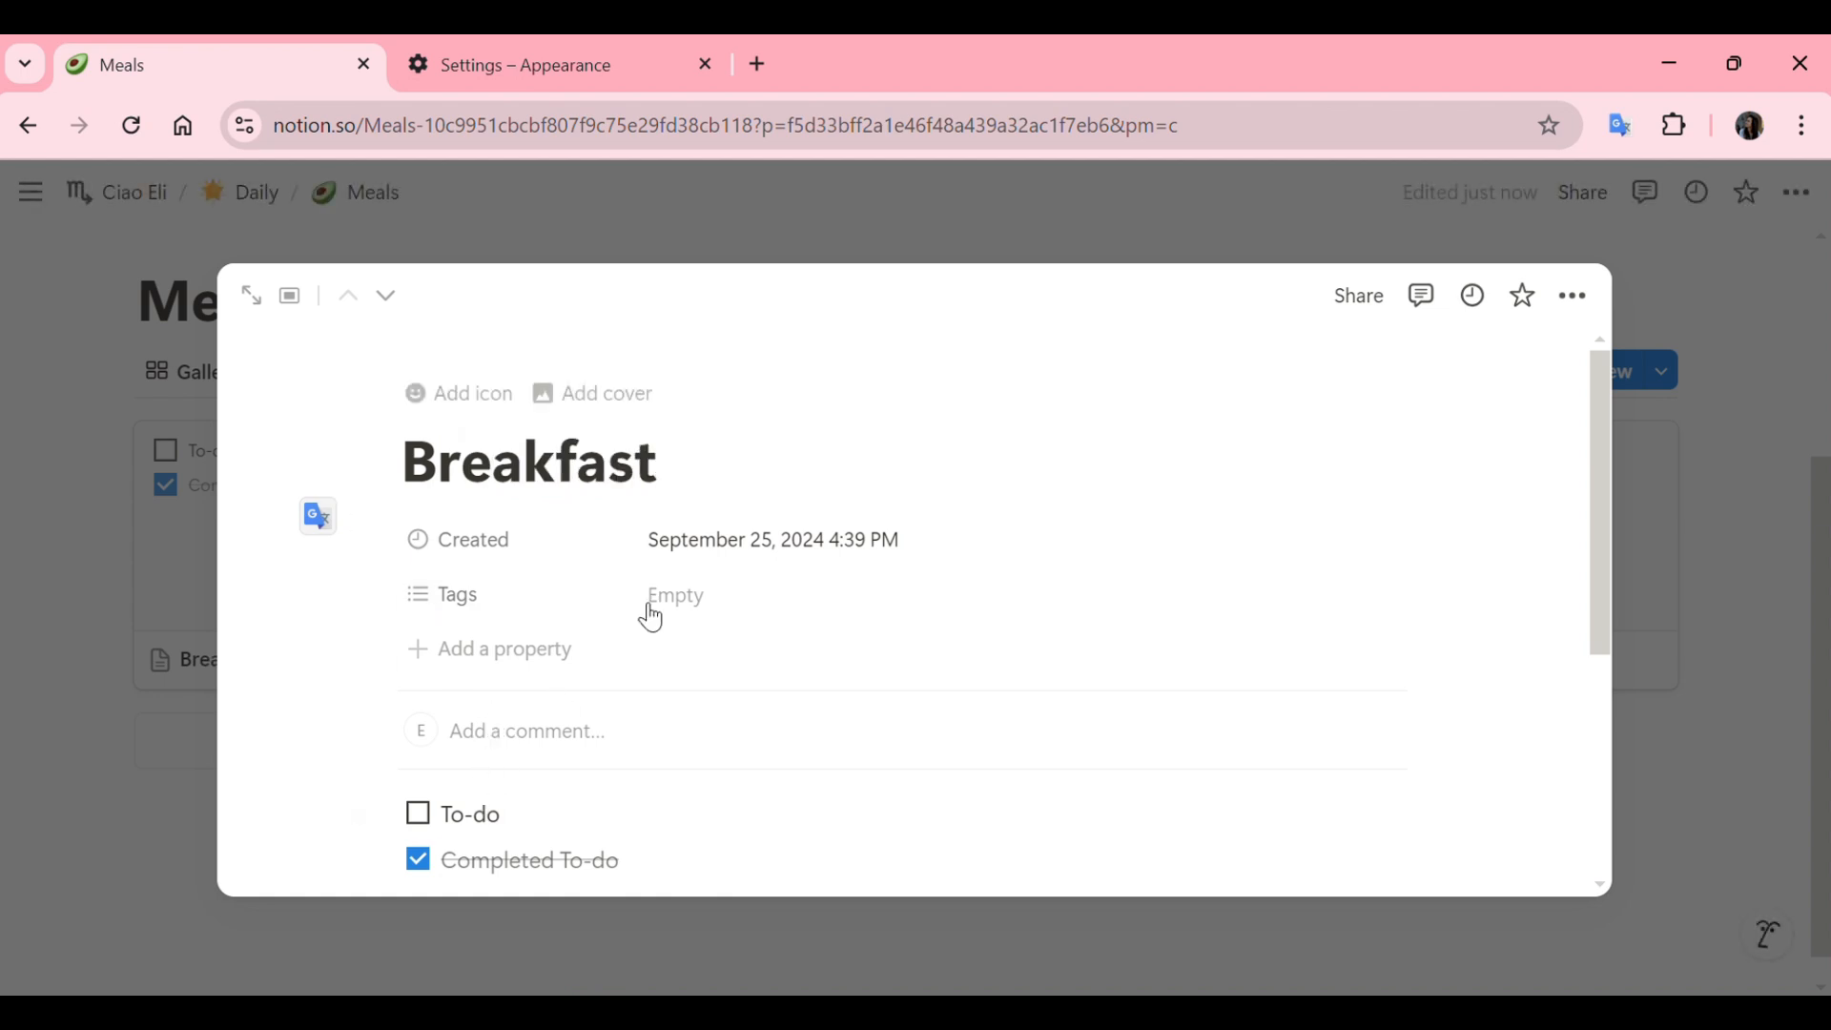
pyautogui.click(547, 826)
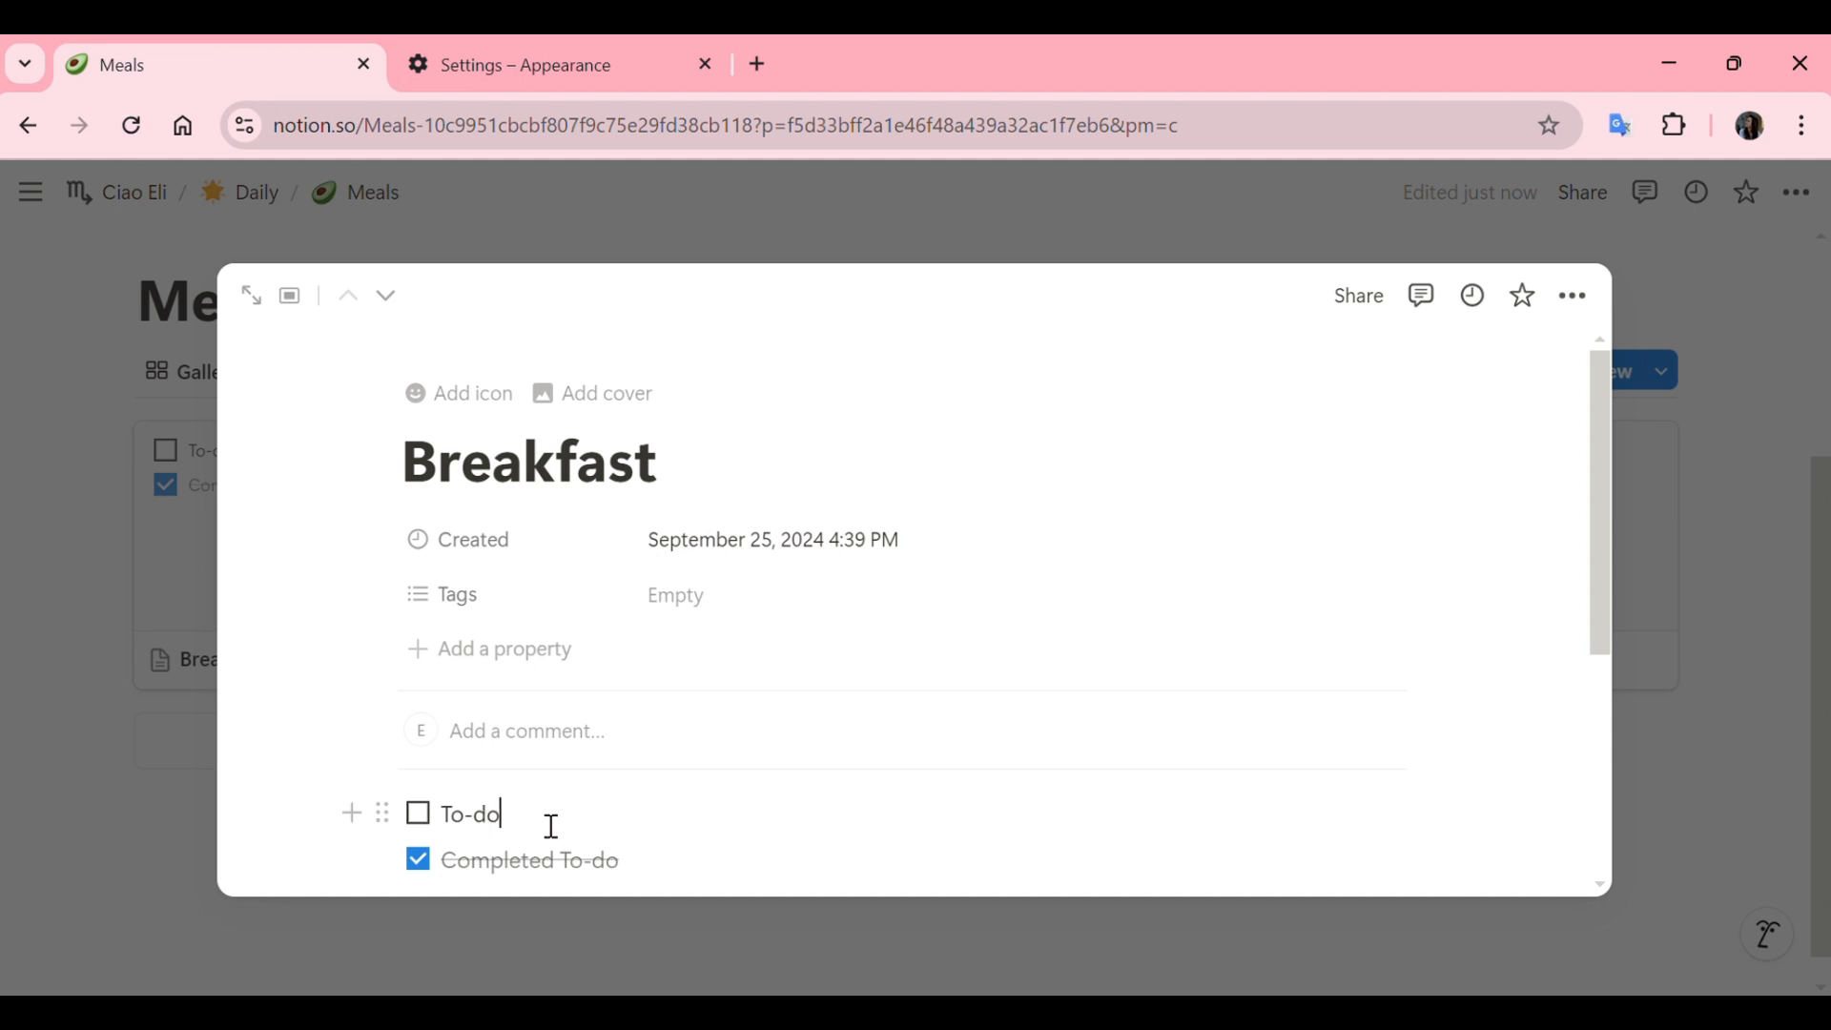
pyautogui.scroll(-1, 547, 826)
pyautogui.scroll(1, 552, 826)
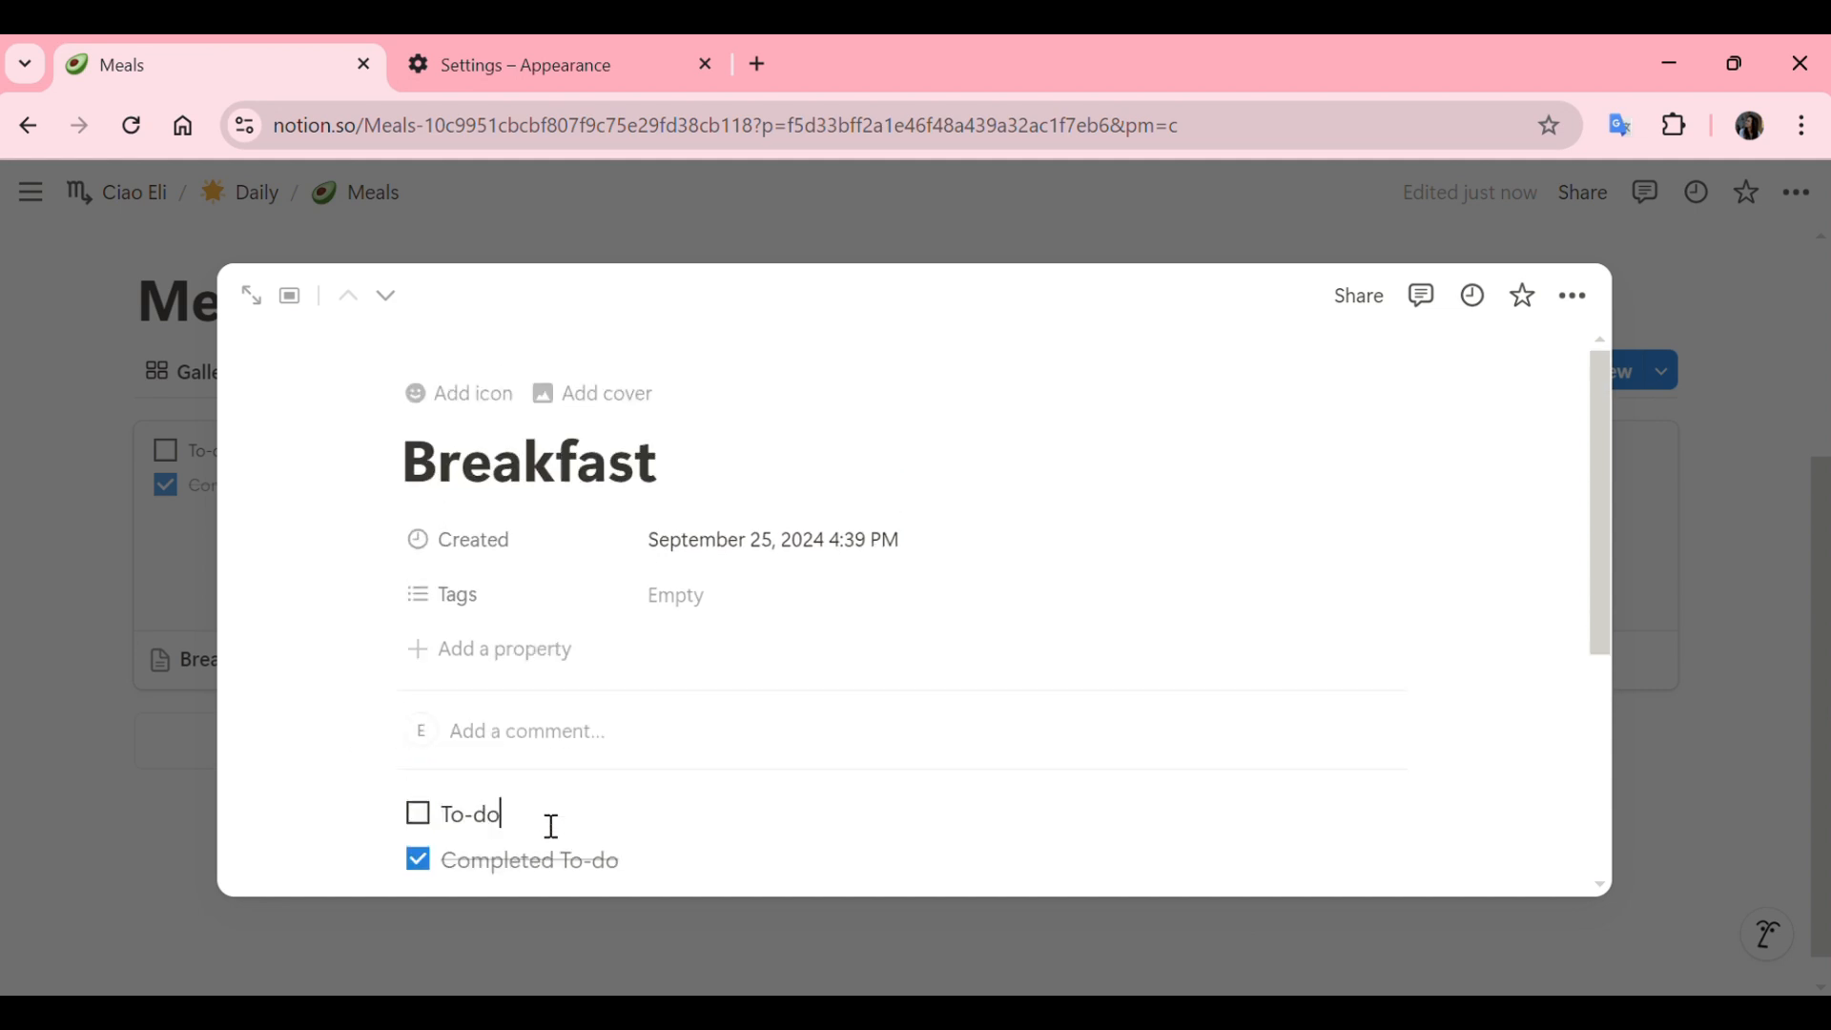
# - Give the Breakfast page the fried-egg-in-a-pan emoji as its icon, found by searching for "egg"
pyautogui.click(461, 410)
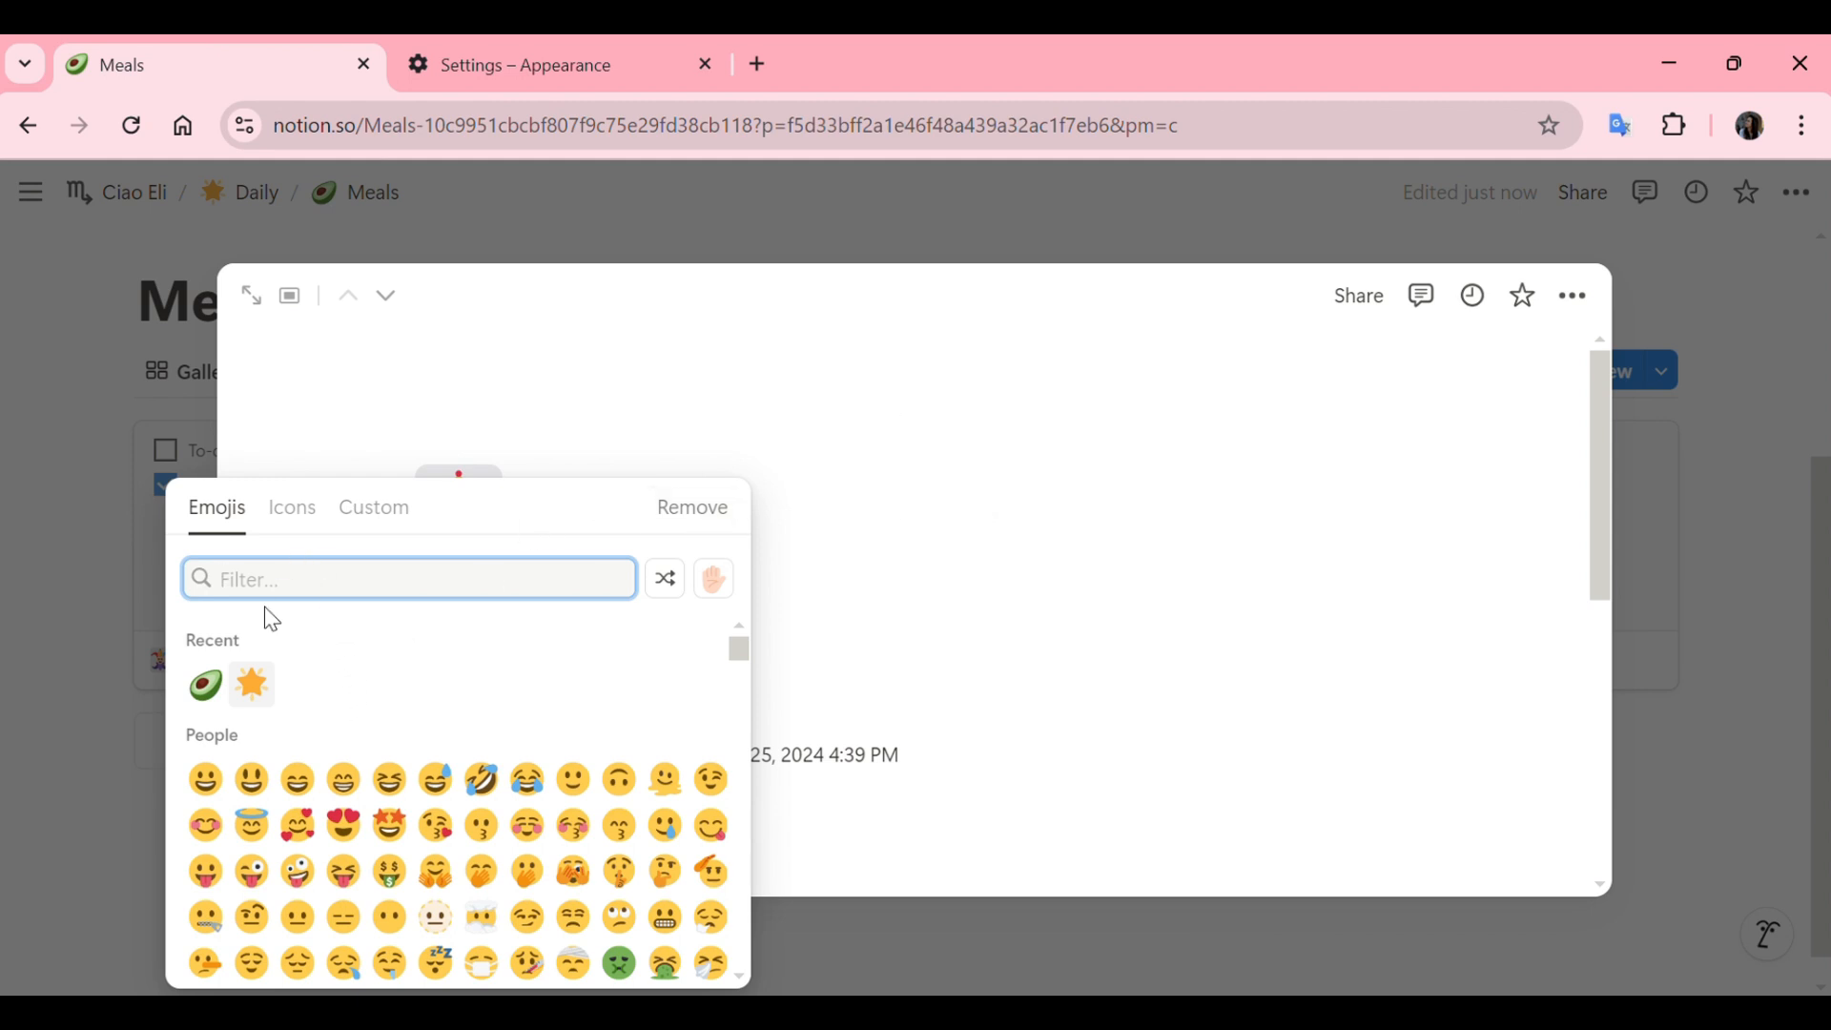
pyautogui.click(301, 595)
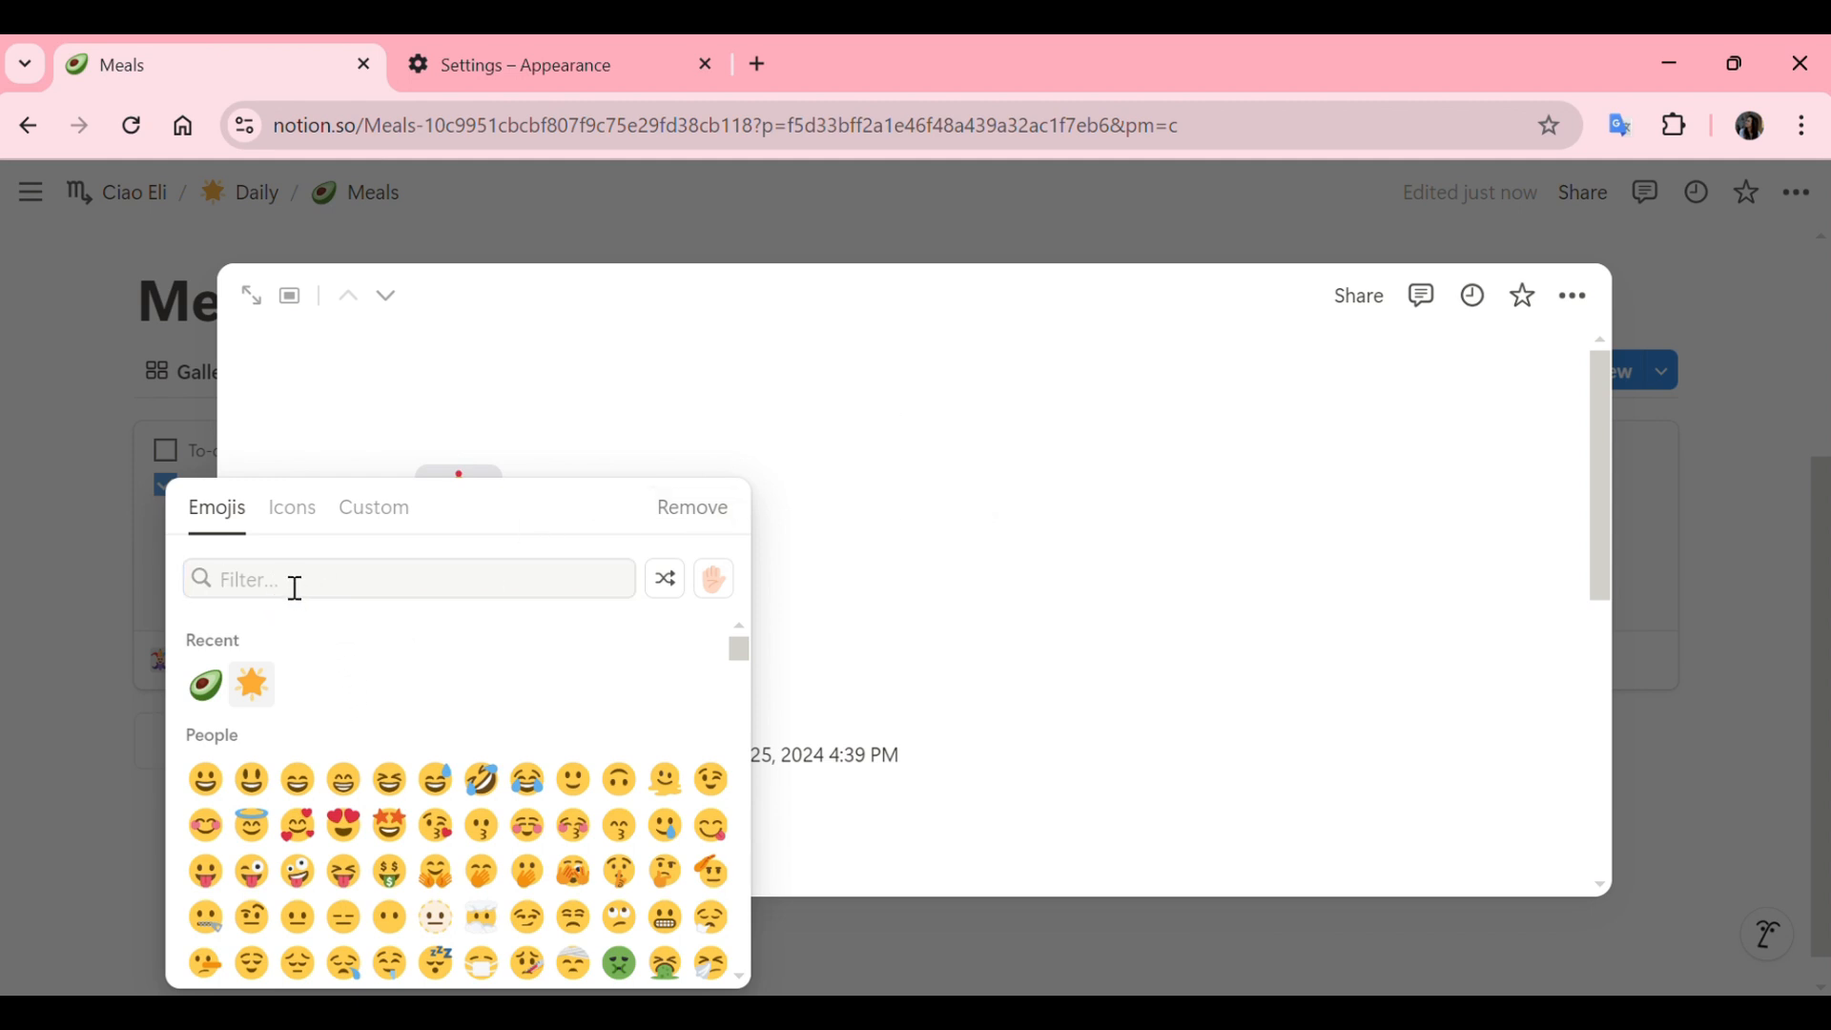
pyautogui.click(296, 588)
pyautogui.write('egg')
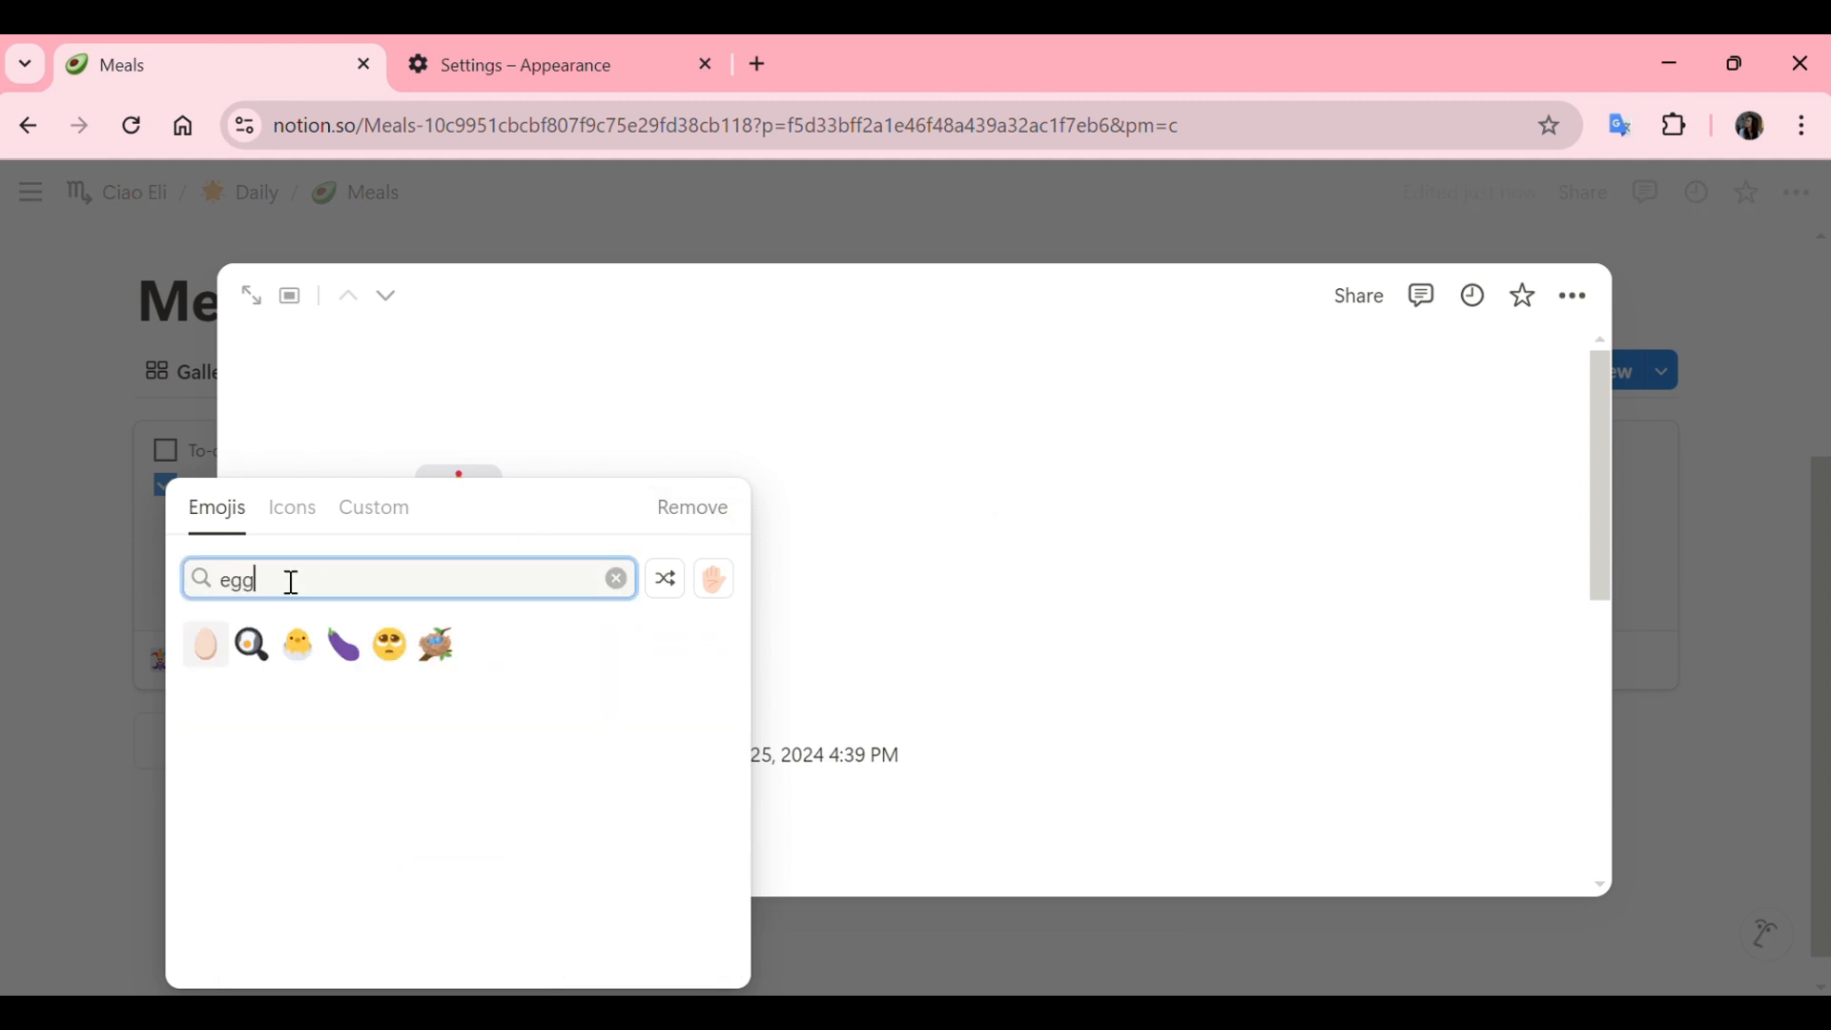
pyautogui.click(264, 651)
# - Insert a toggle list between the two sample to-dos in the Breakfast page
pyautogui.scroll(-5, 670, 658)
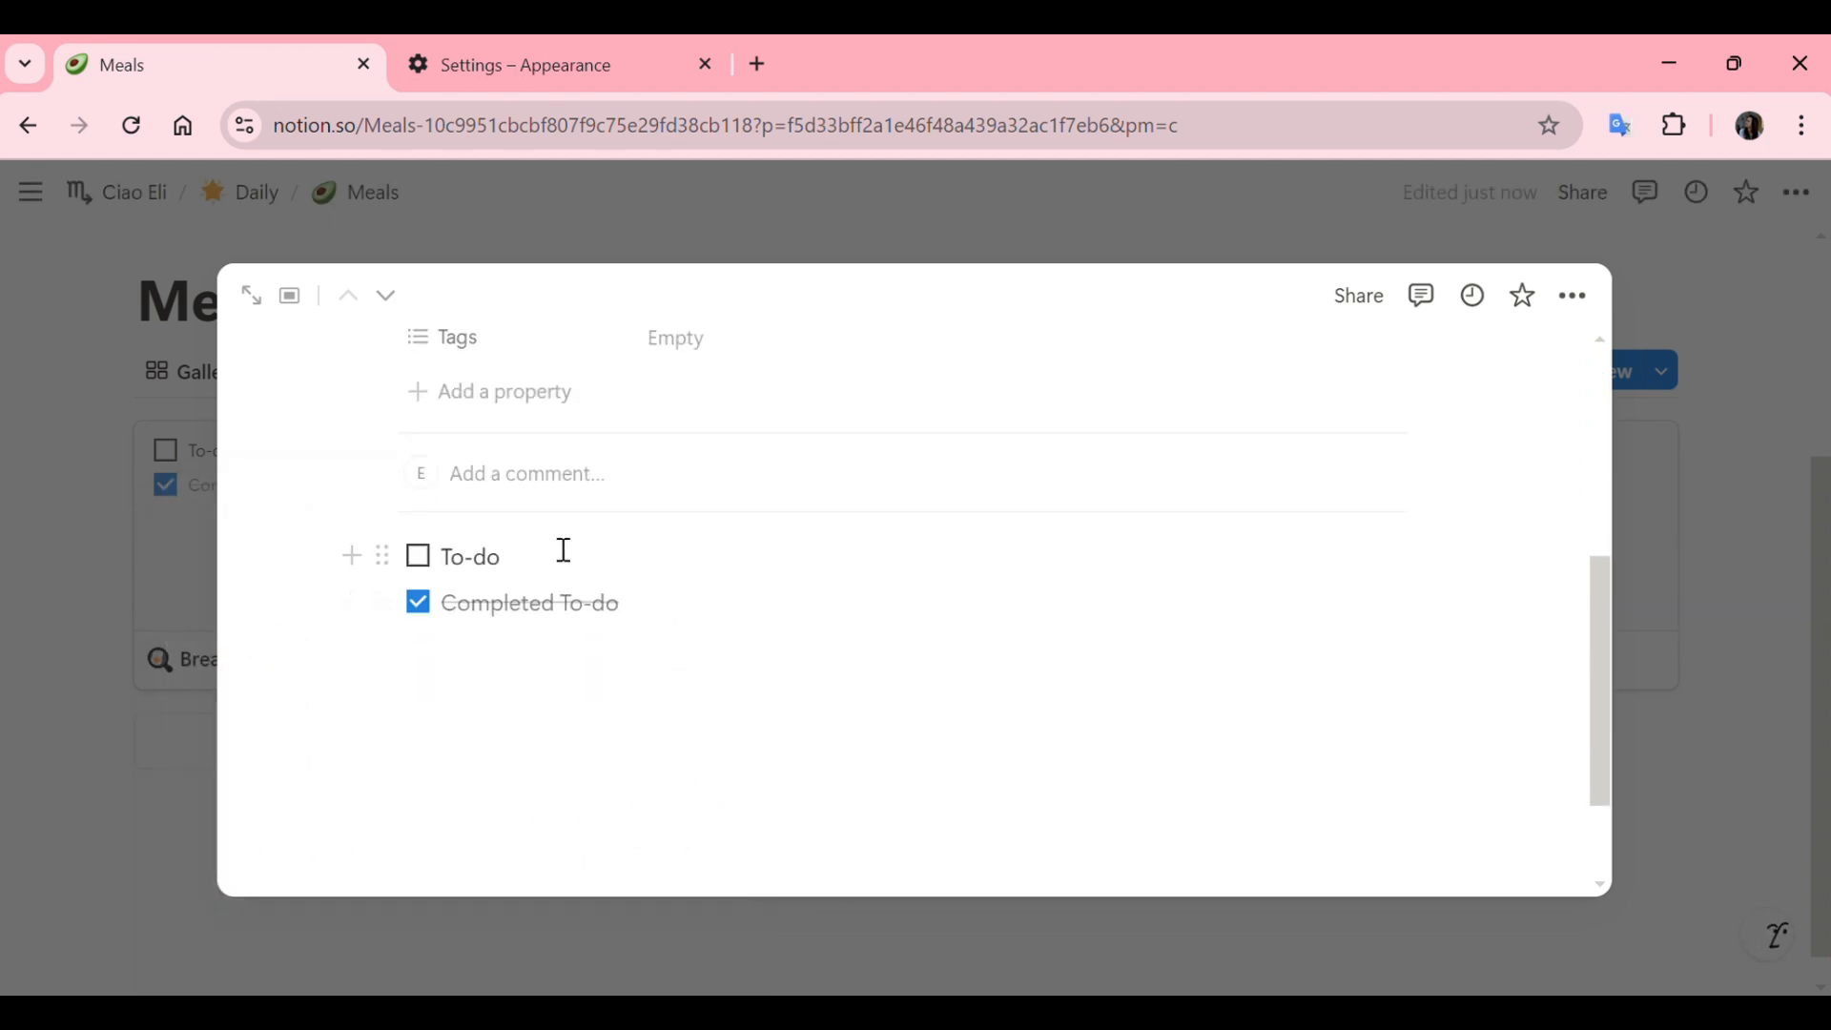
pyautogui.moveTo(554, 581); pyautogui.dragTo(412, 564)
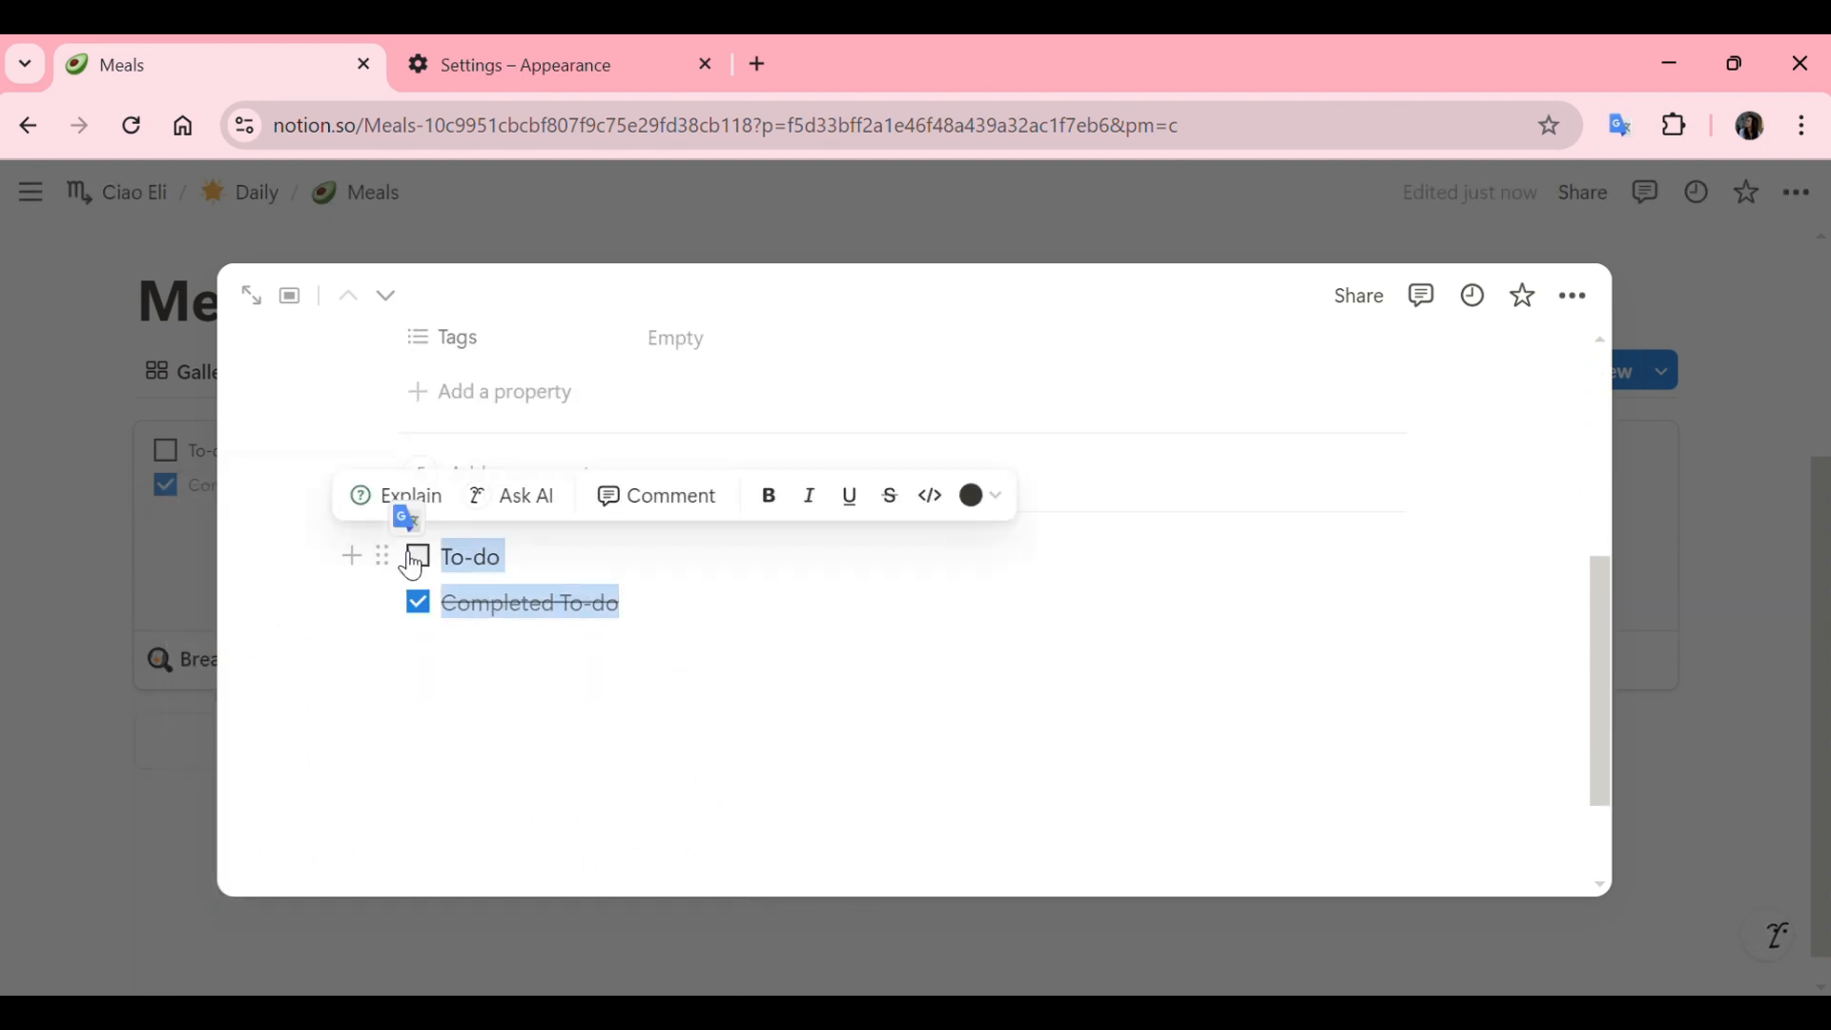
pyautogui.click(542, 593)
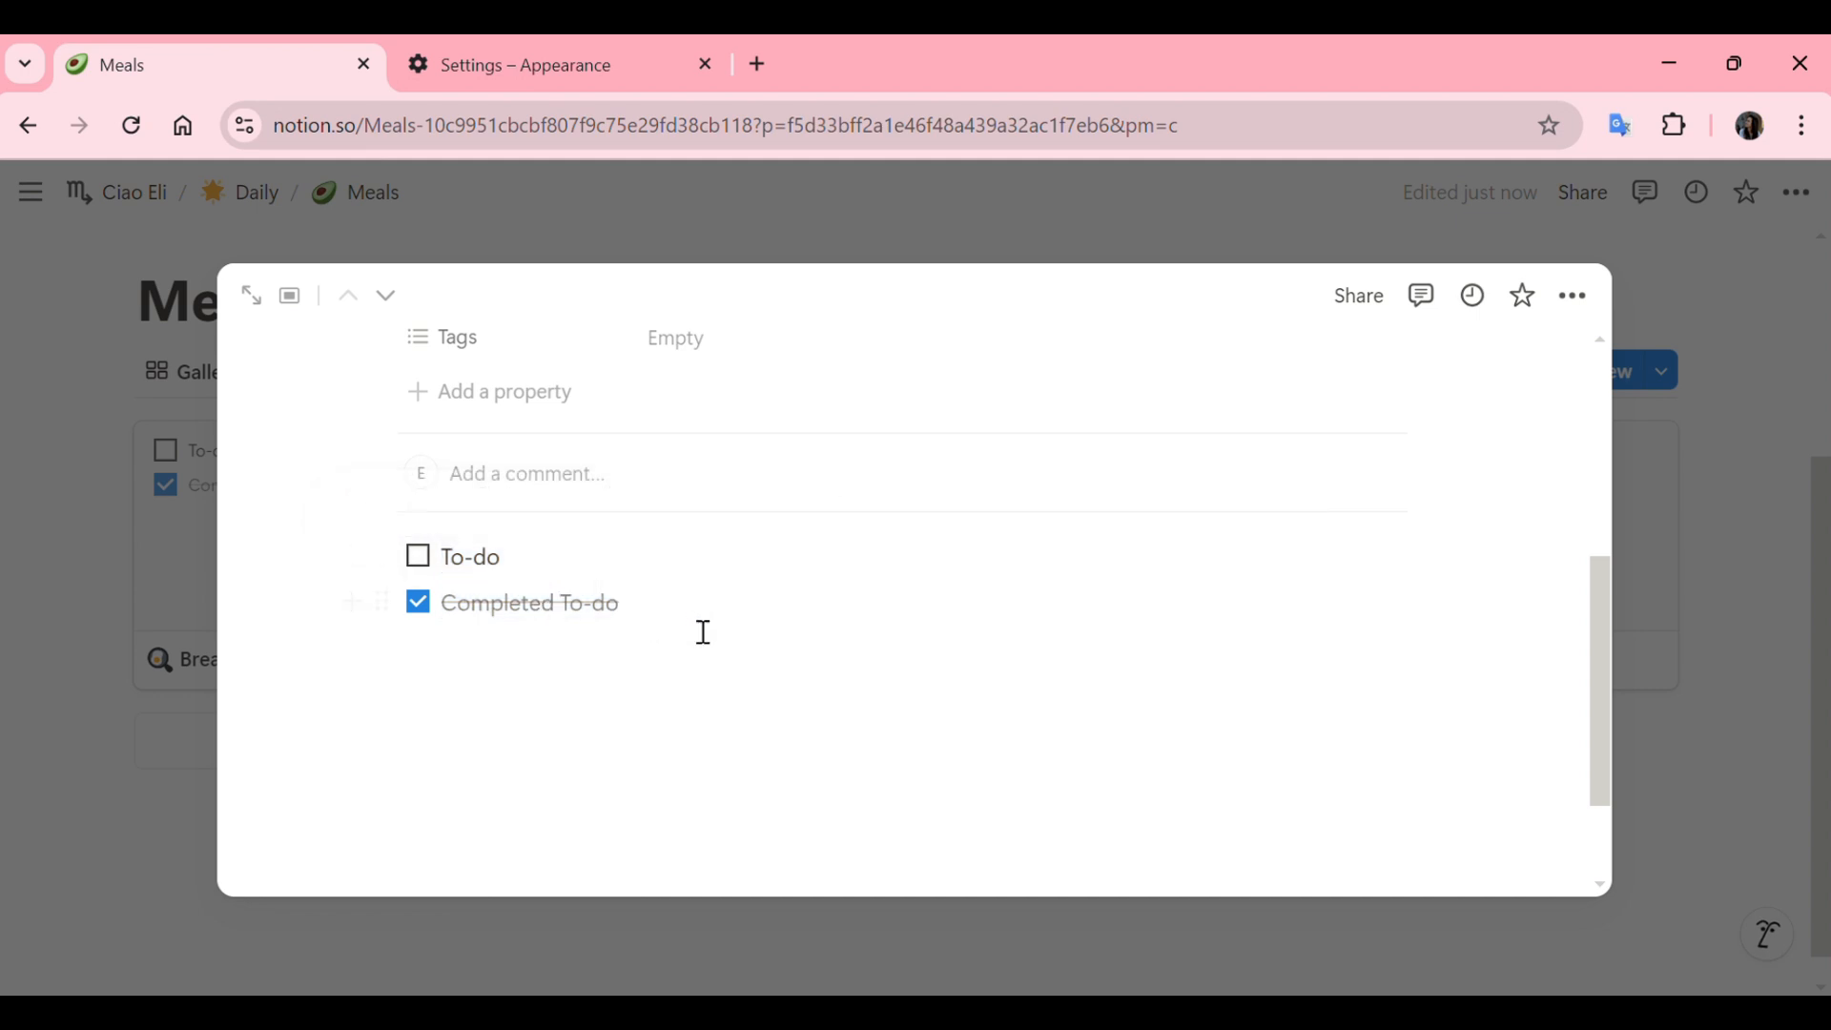
pyautogui.moveTo(703, 632); pyautogui.dragTo(412, 563)
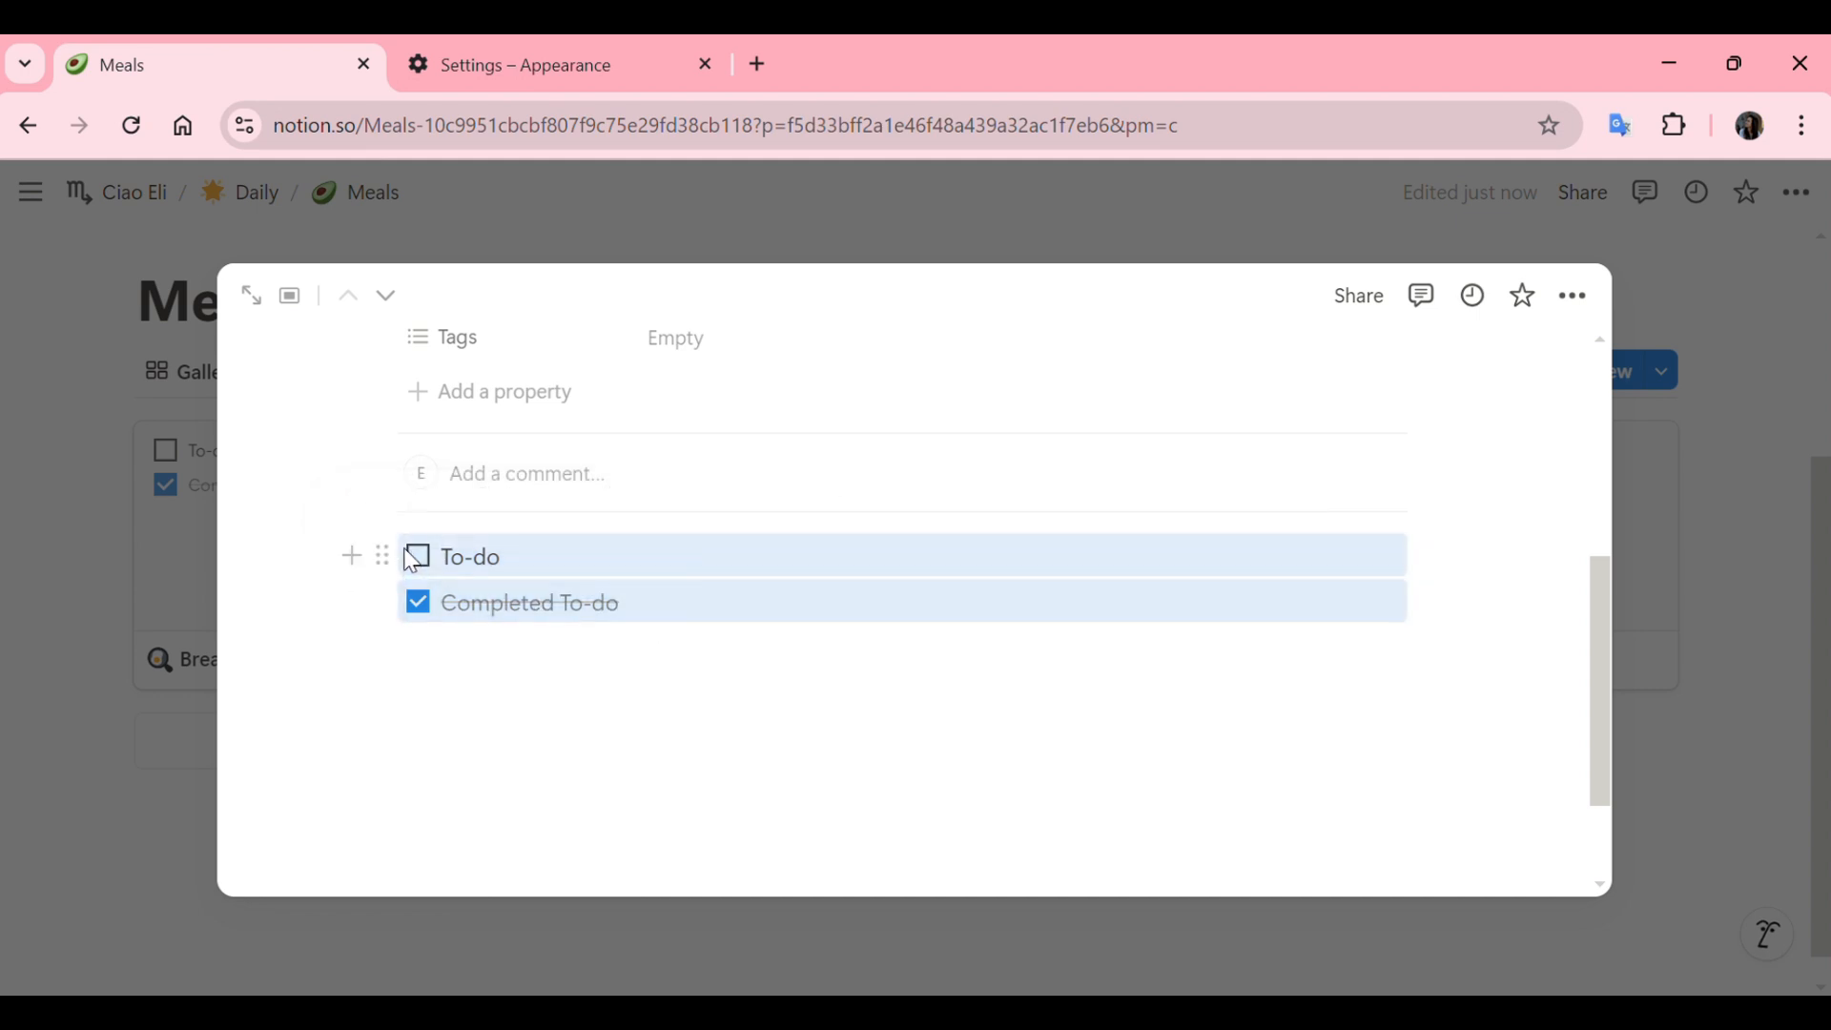
pyautogui.click(351, 556)
pyautogui.scroll(-3, 587, 882)
pyautogui.scroll(-5, 586, 882)
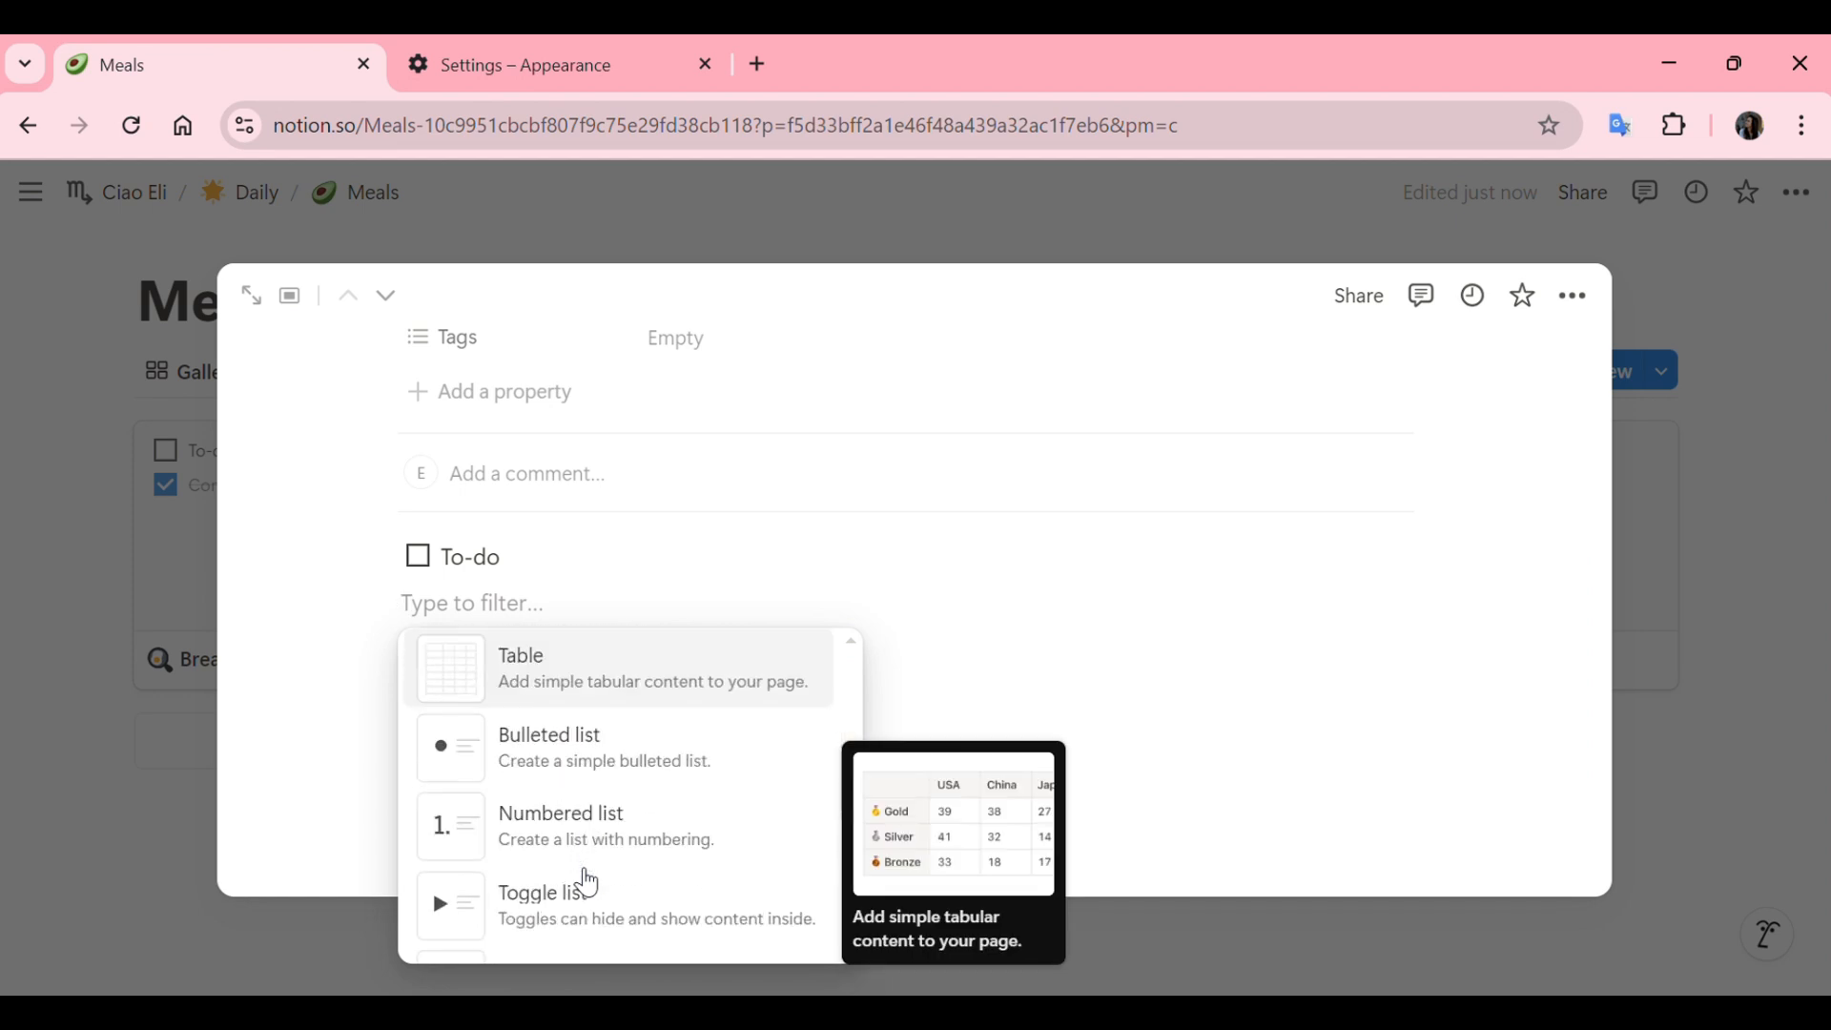
pyautogui.click(533, 768)
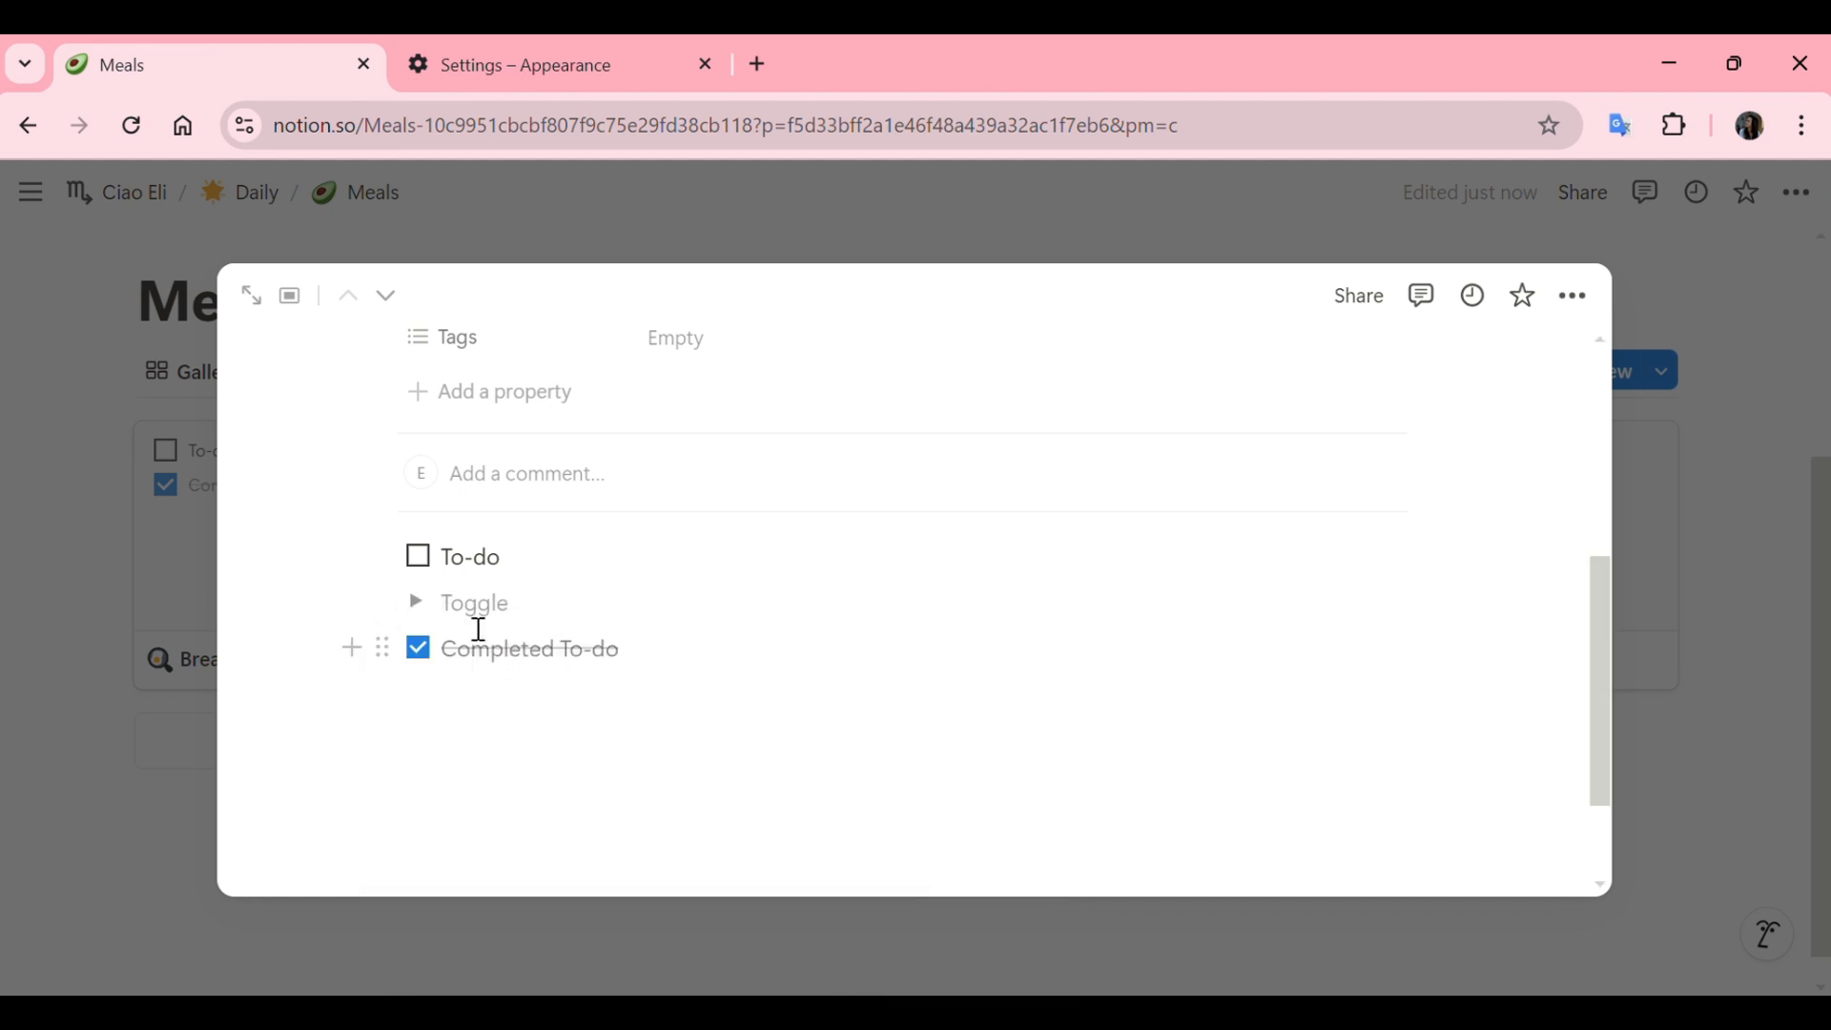
# - Delete the sample items "Completed To-do" and "To-do" around the empty toggle in the Breakfast page
pyautogui.moveTo(673, 647); pyautogui.dragTo(382, 643)
pyautogui.press('BackSpace')
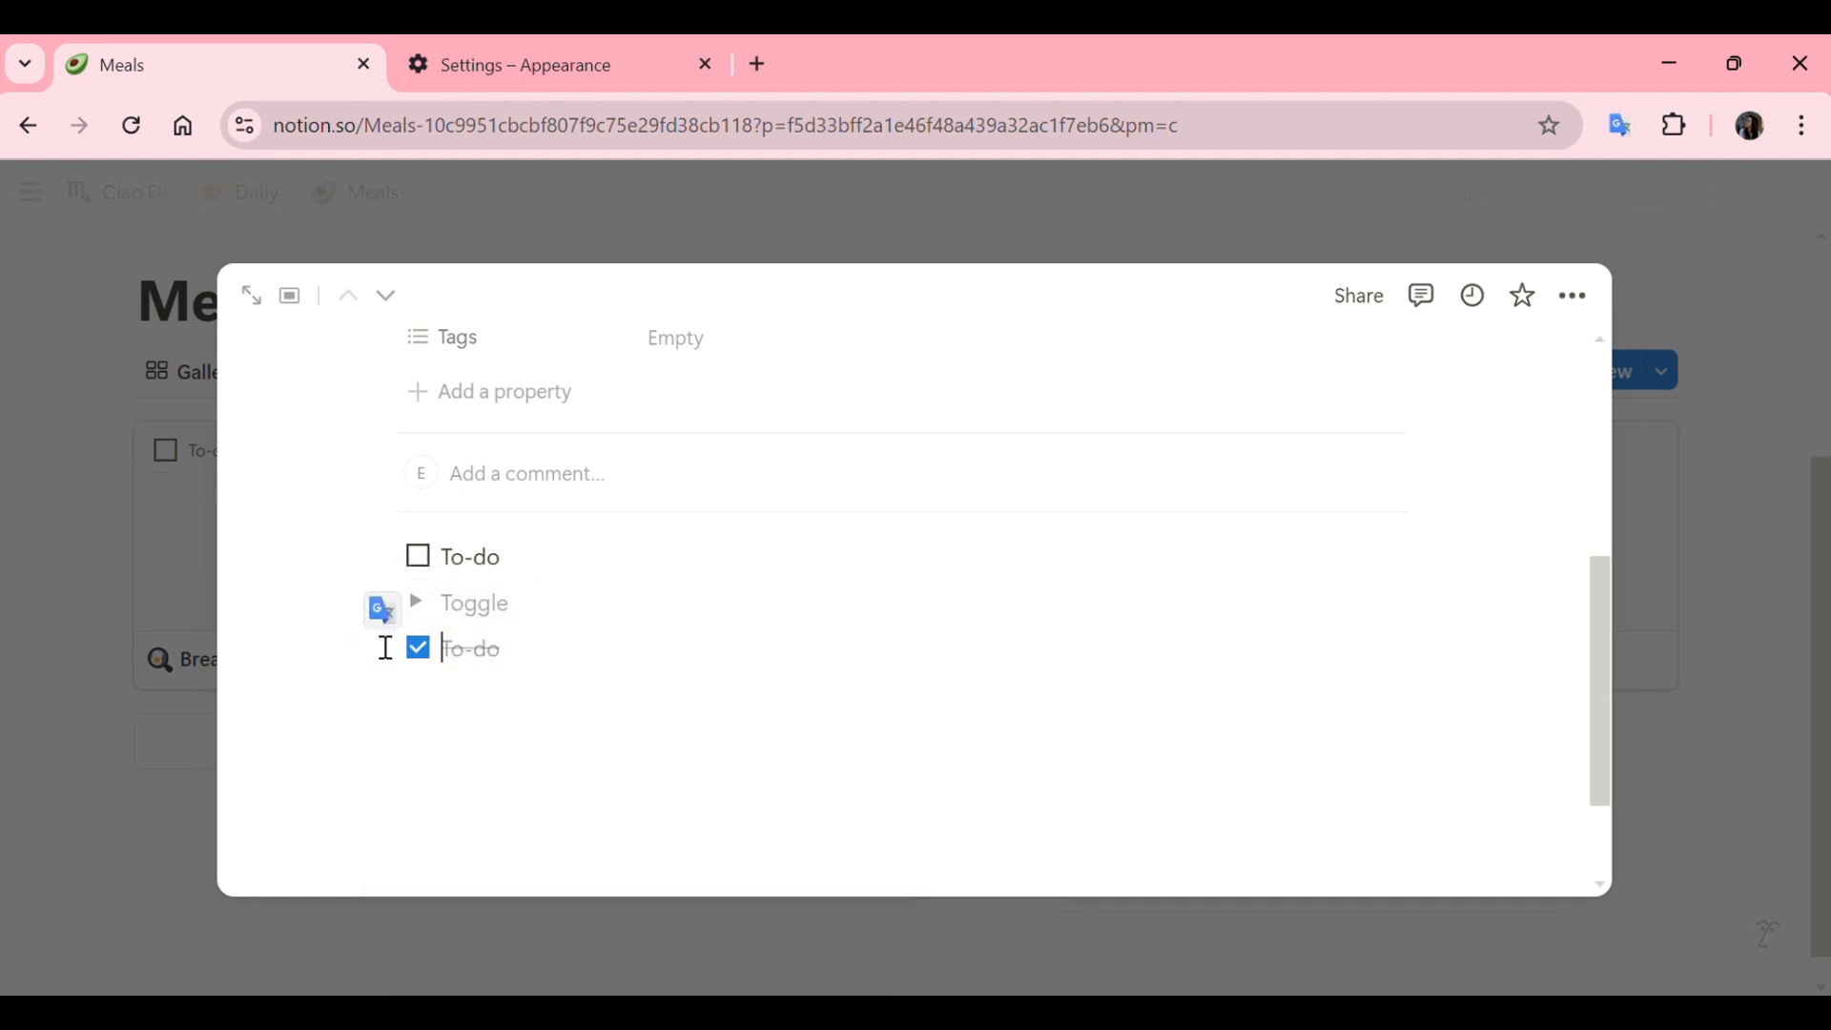
pyautogui.press('BackSpace')
pyautogui.moveTo(554, 526); pyautogui.dragTo(347, 544)
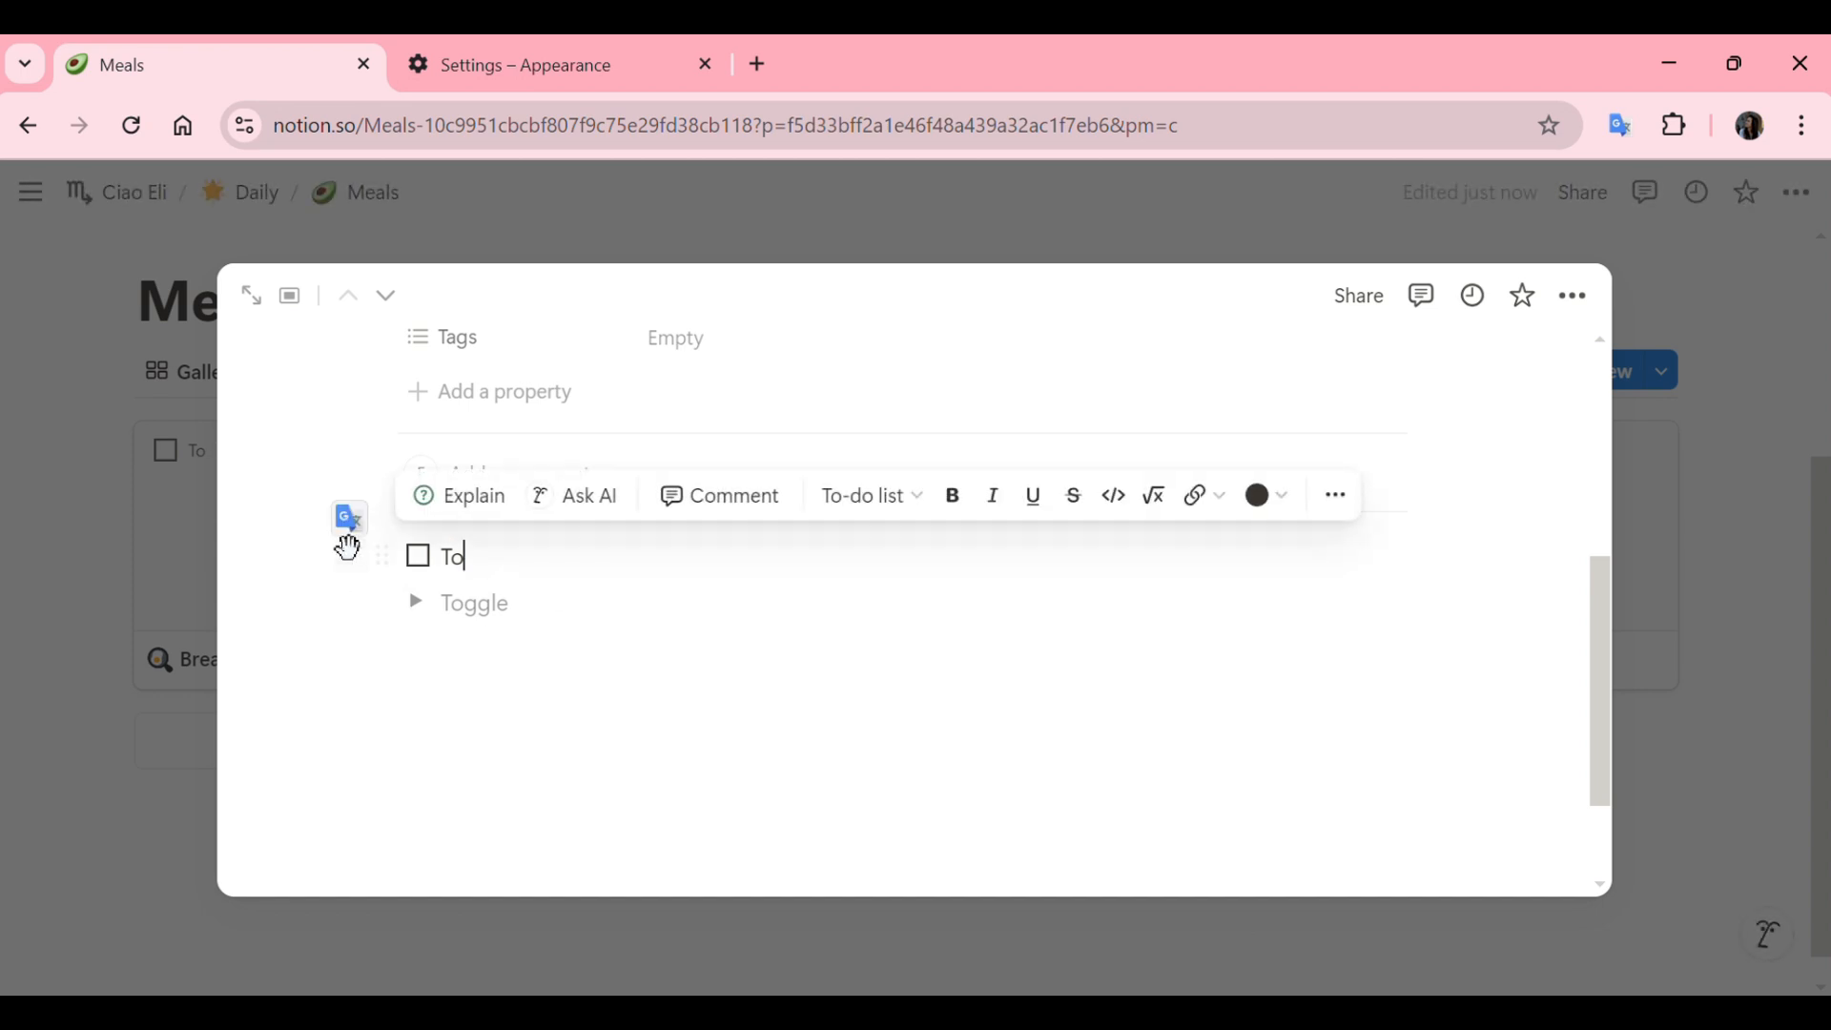
pyautogui.press('BackSpace')
pyautogui.press('BackSpace')
# - Name the toggle "Monday", enter "Eggs and ham" inside it and collapse it
pyautogui.click(487, 618)
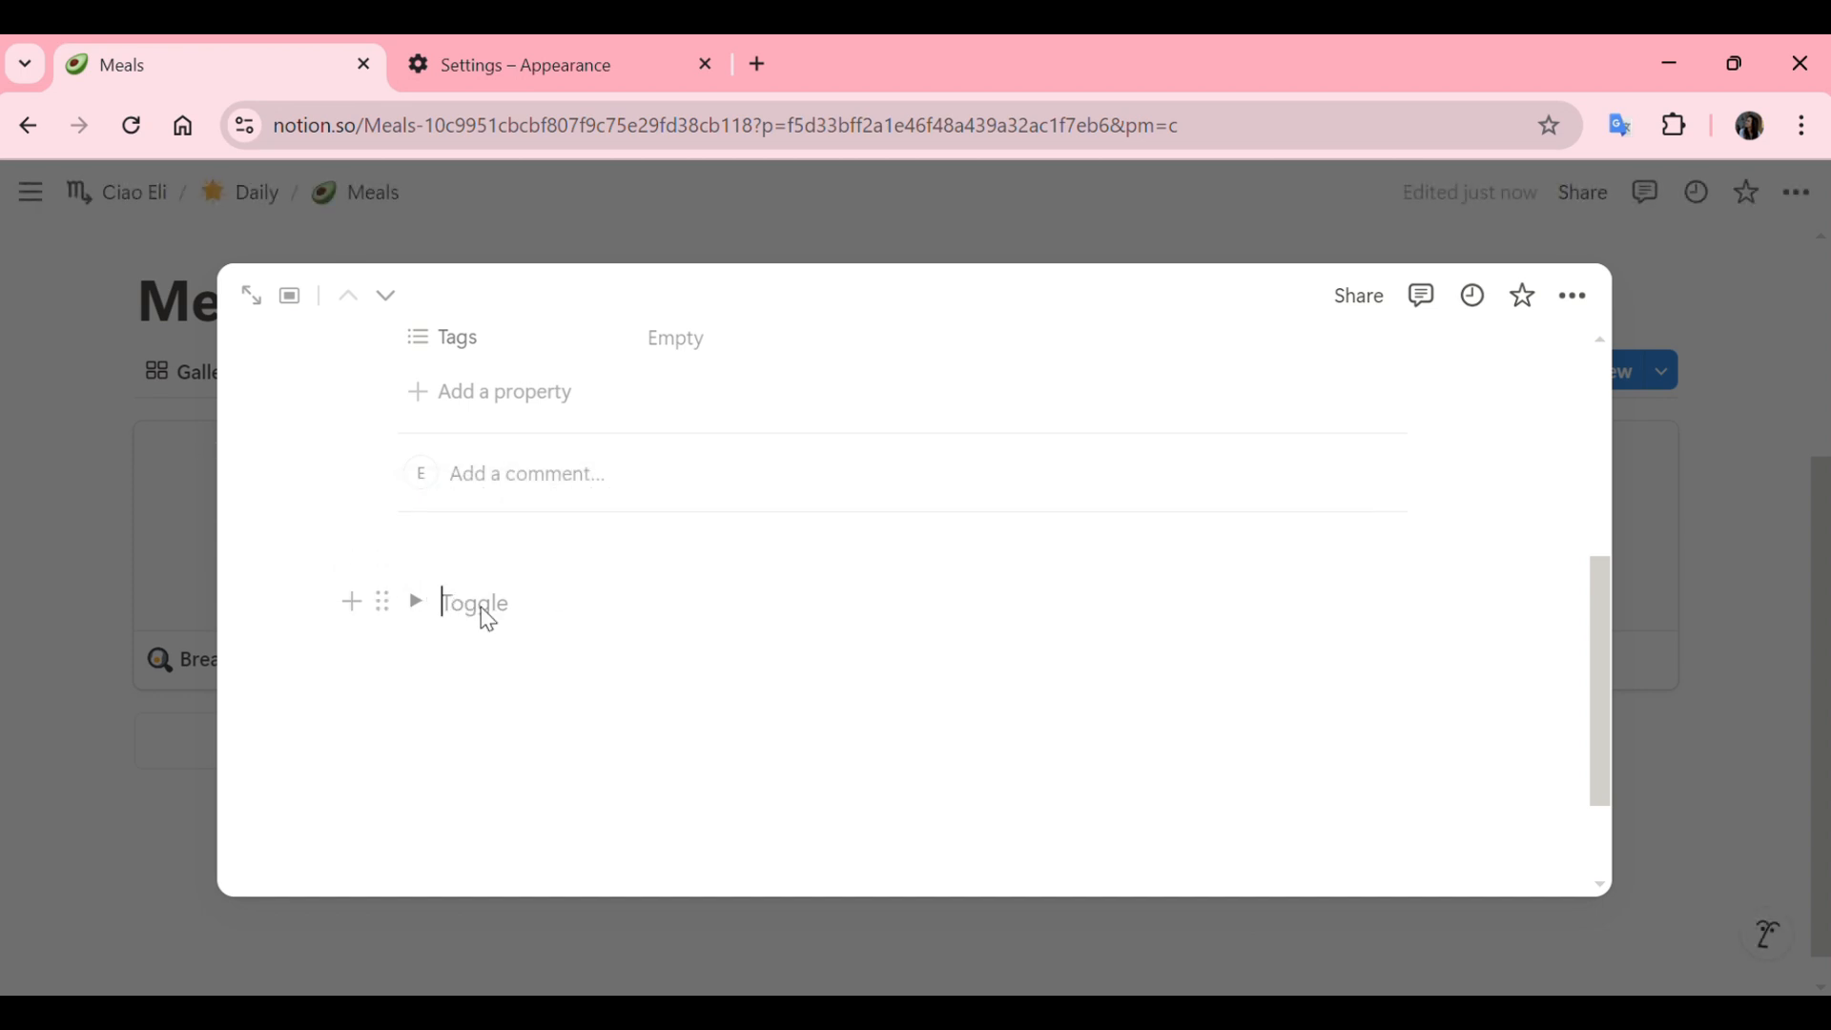
pyautogui.write('Monday')
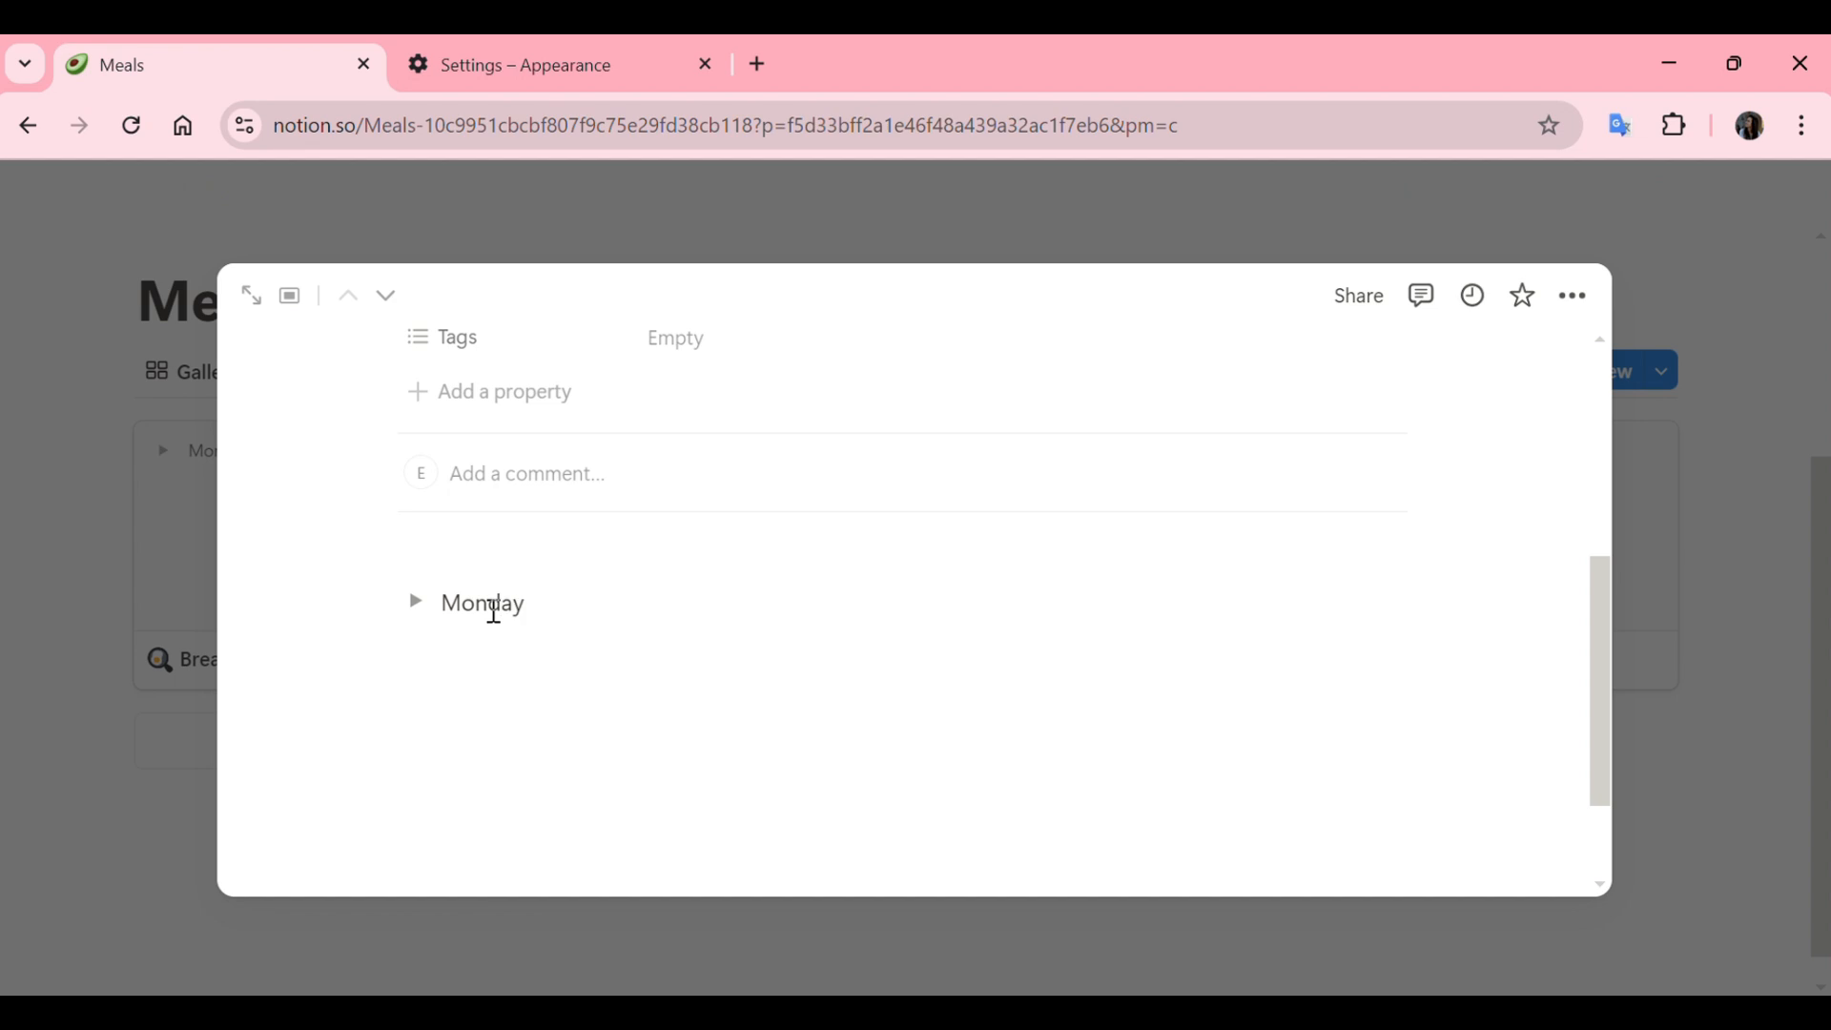
pyautogui.click(408, 610)
pyautogui.click(491, 656)
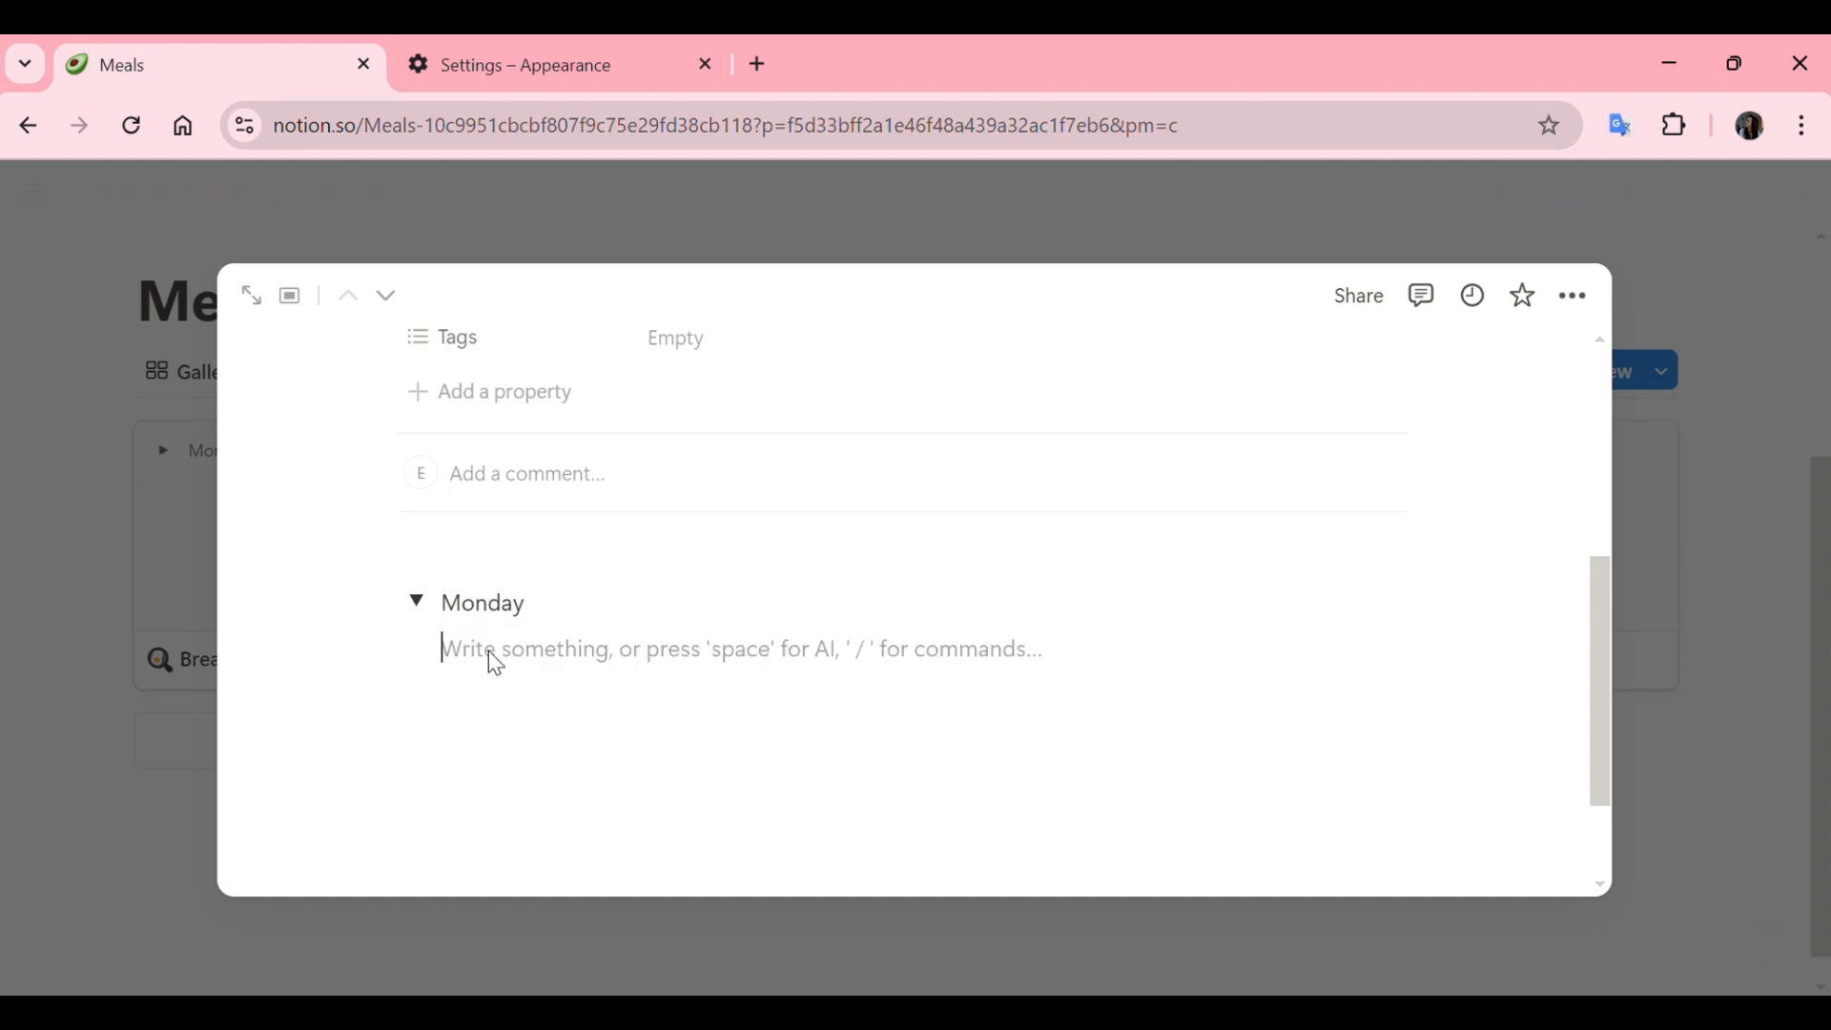
pyautogui.write('Eggs and ham')
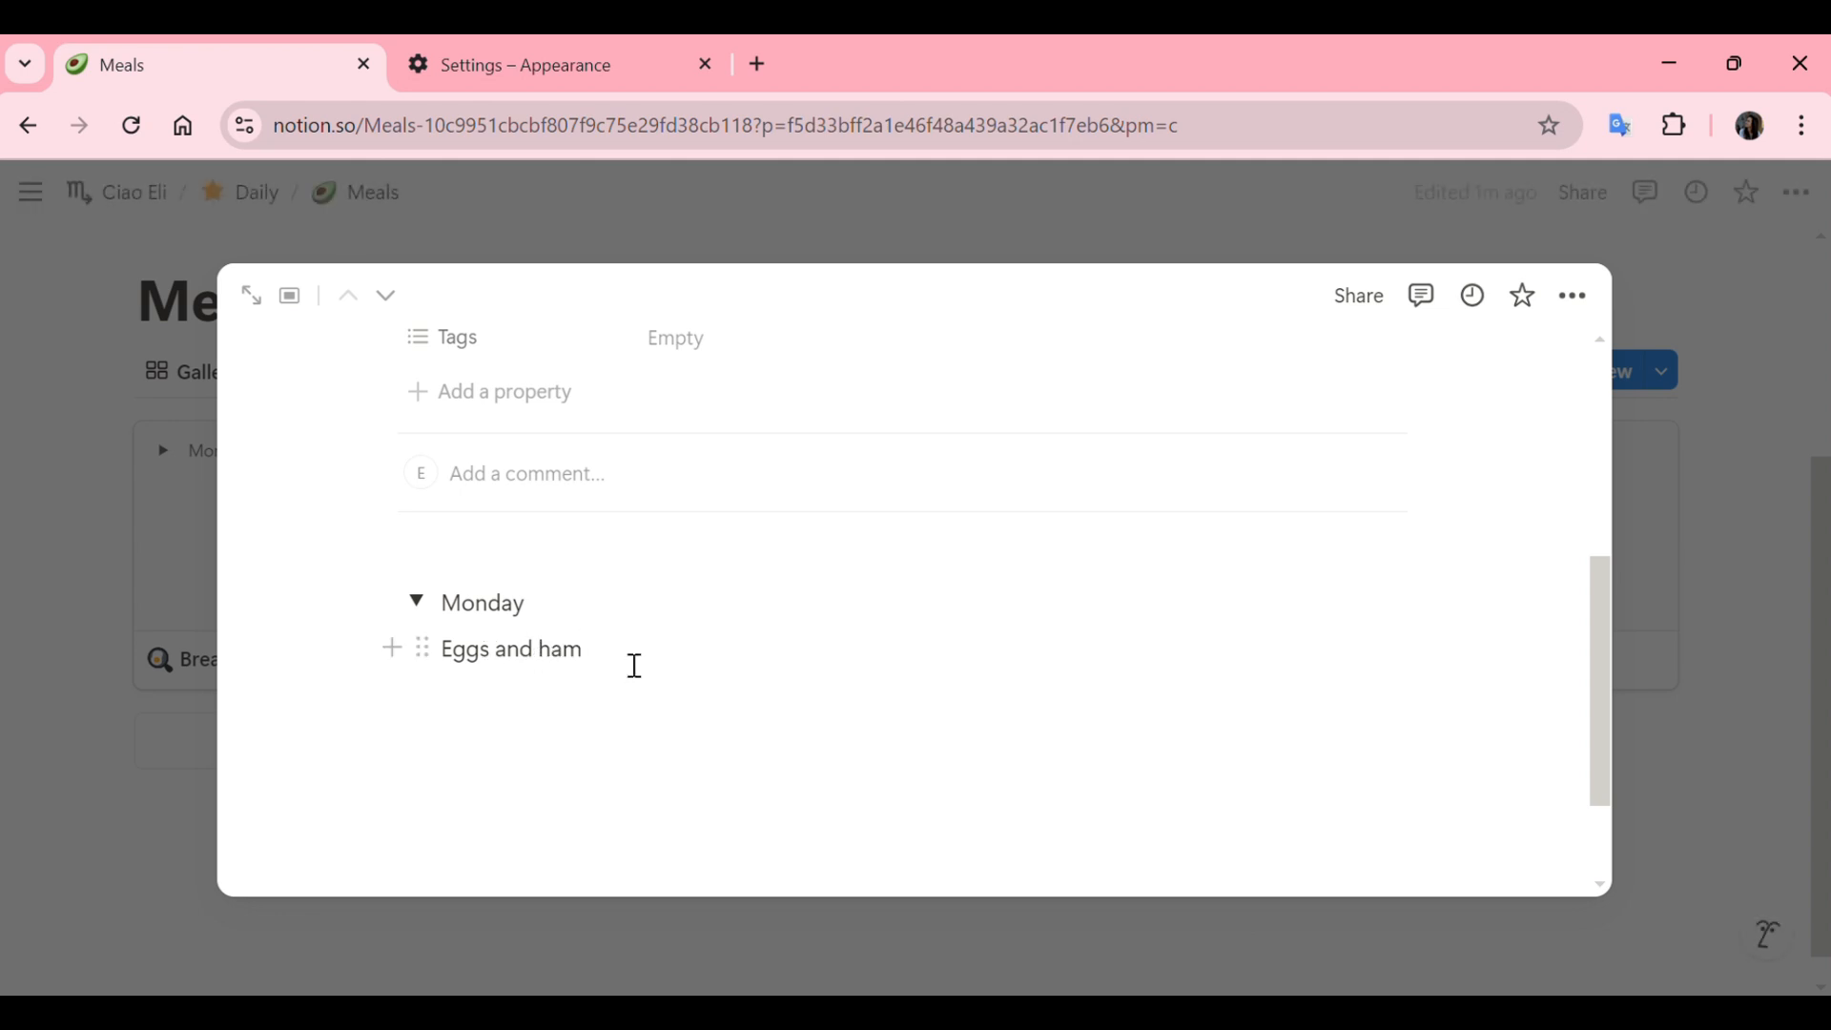
pyautogui.click(414, 603)
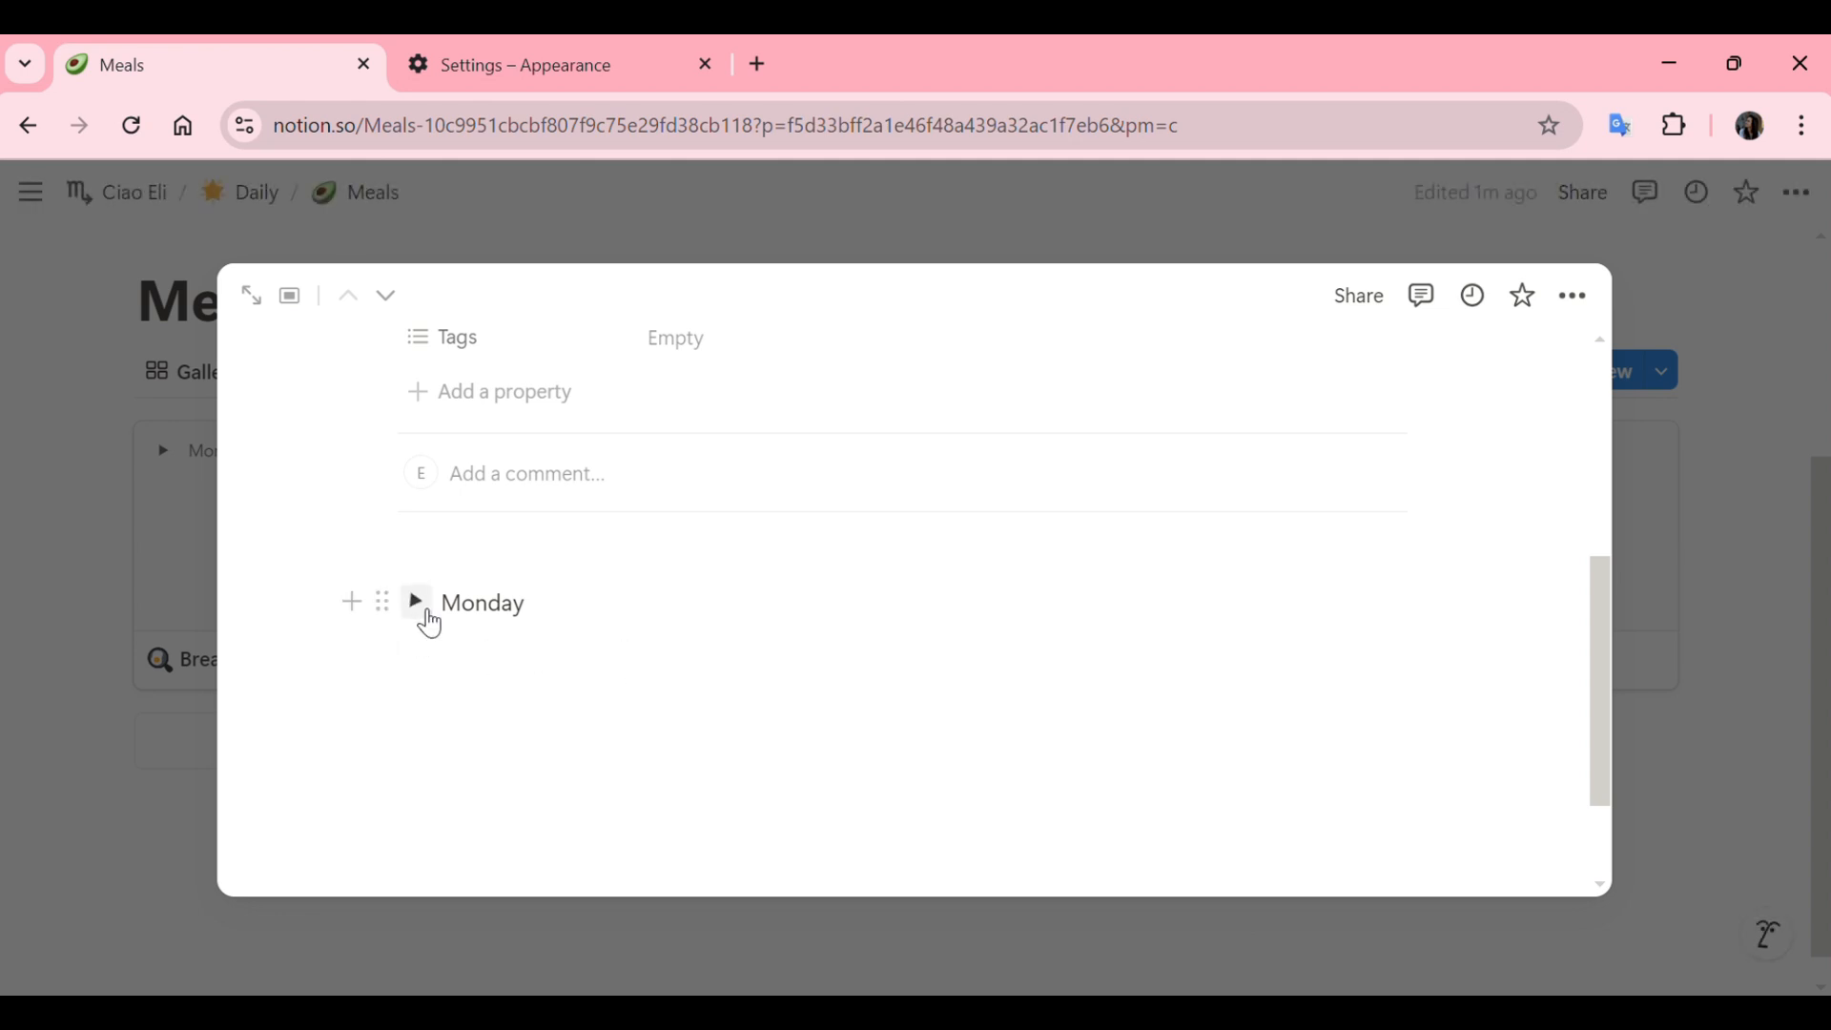
# - Add a "Tuesday" toggle below Monday, enter "Cappuccino" inside it and collapse it
pyautogui.click(610, 602)
pyautogui.press('Return')
pyautogui.write('Tur')
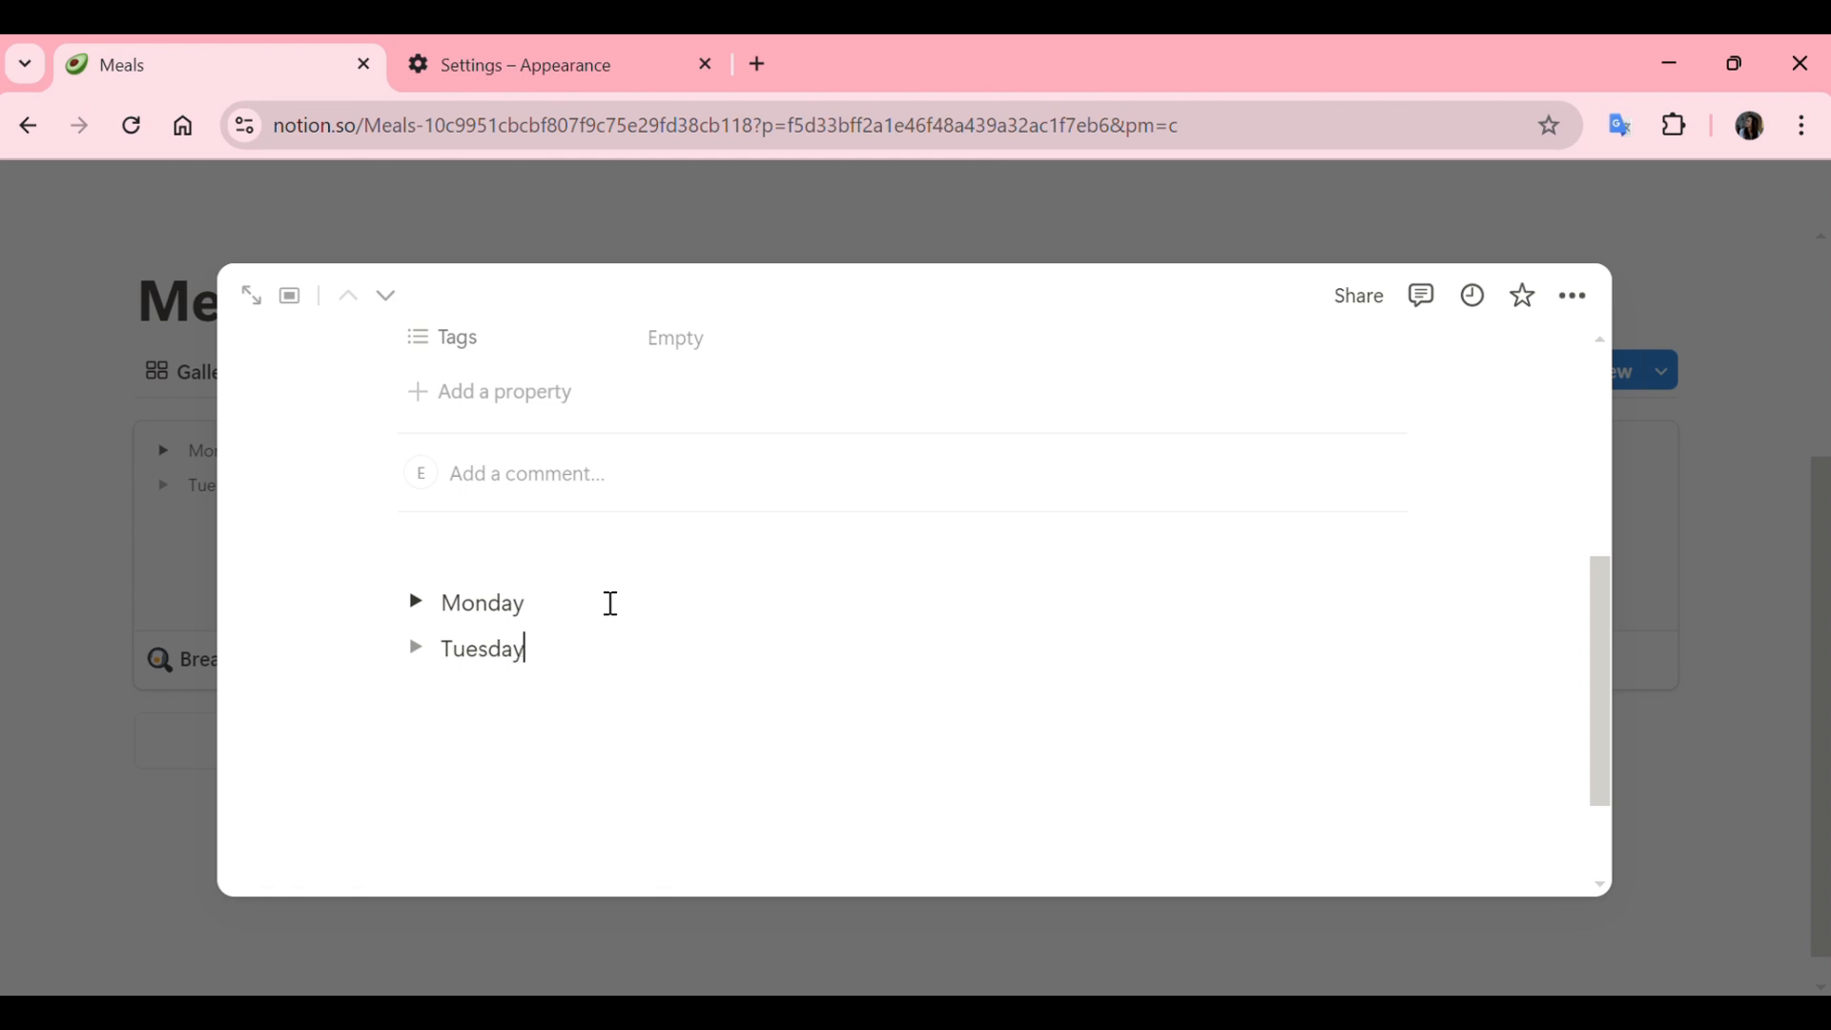
pyautogui.click(415, 649)
pyautogui.click(502, 706)
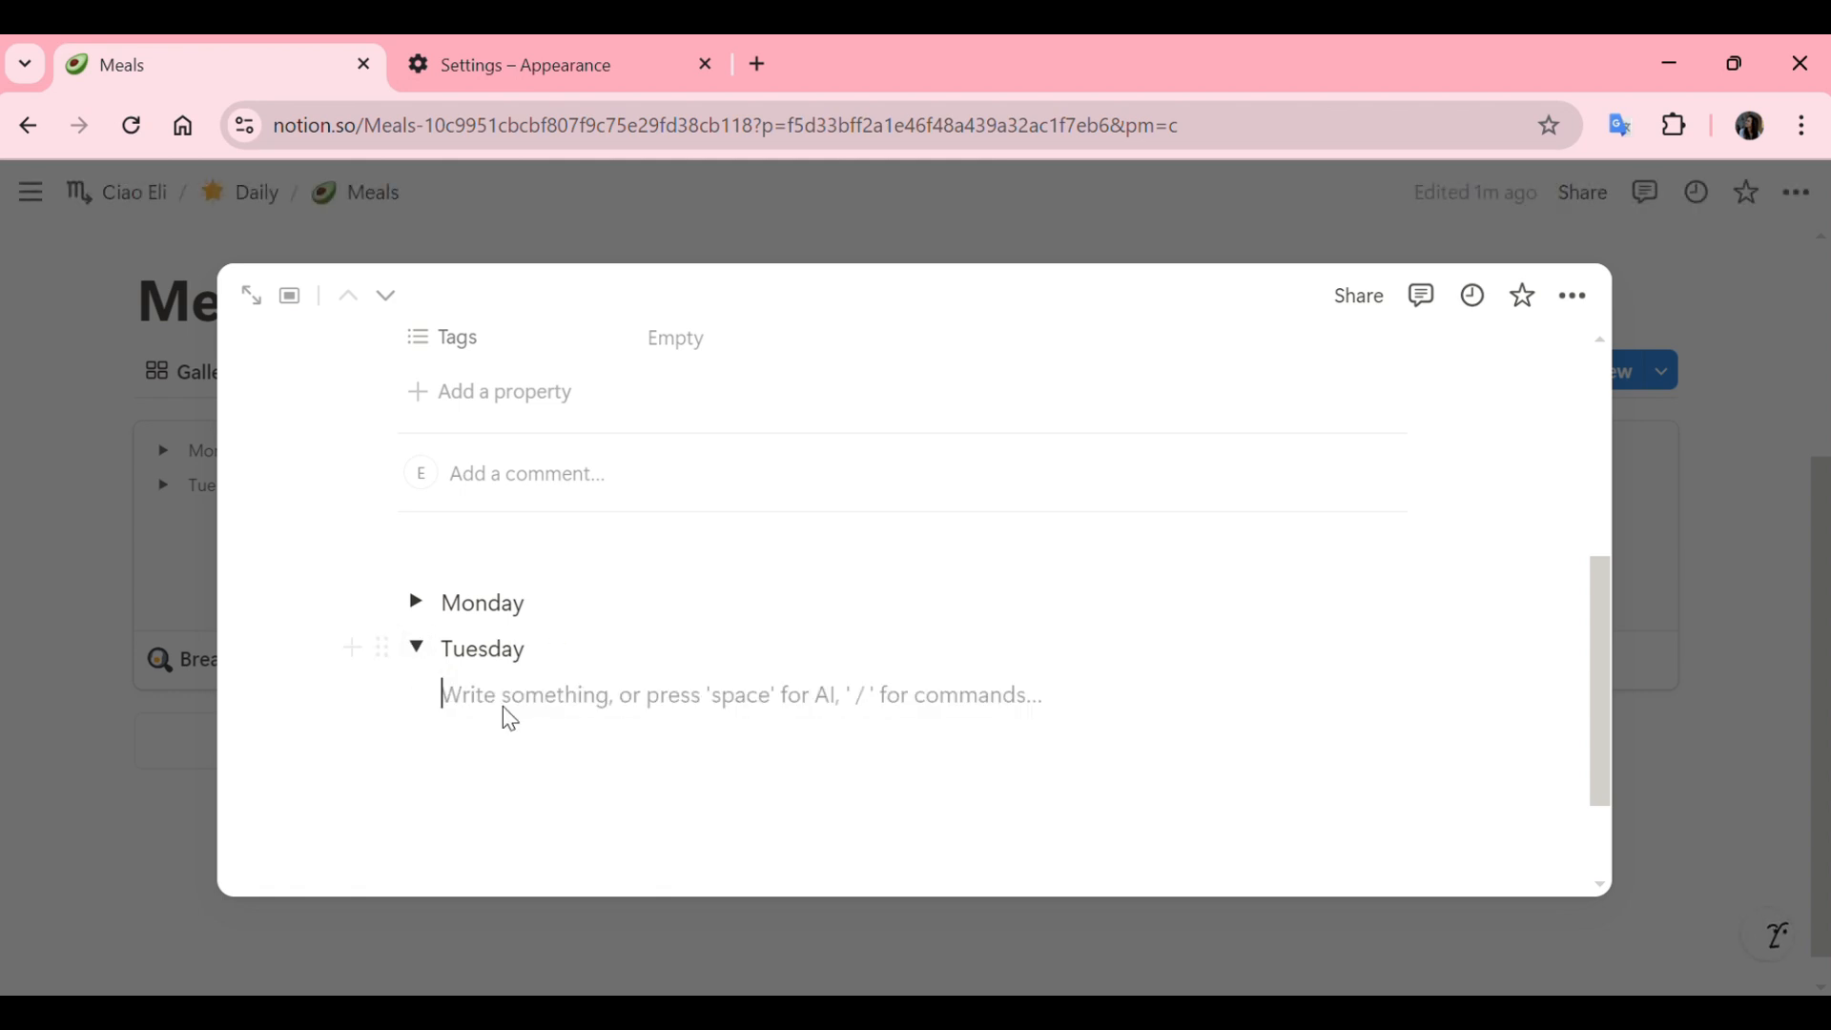
pyautogui.write('Cappu')
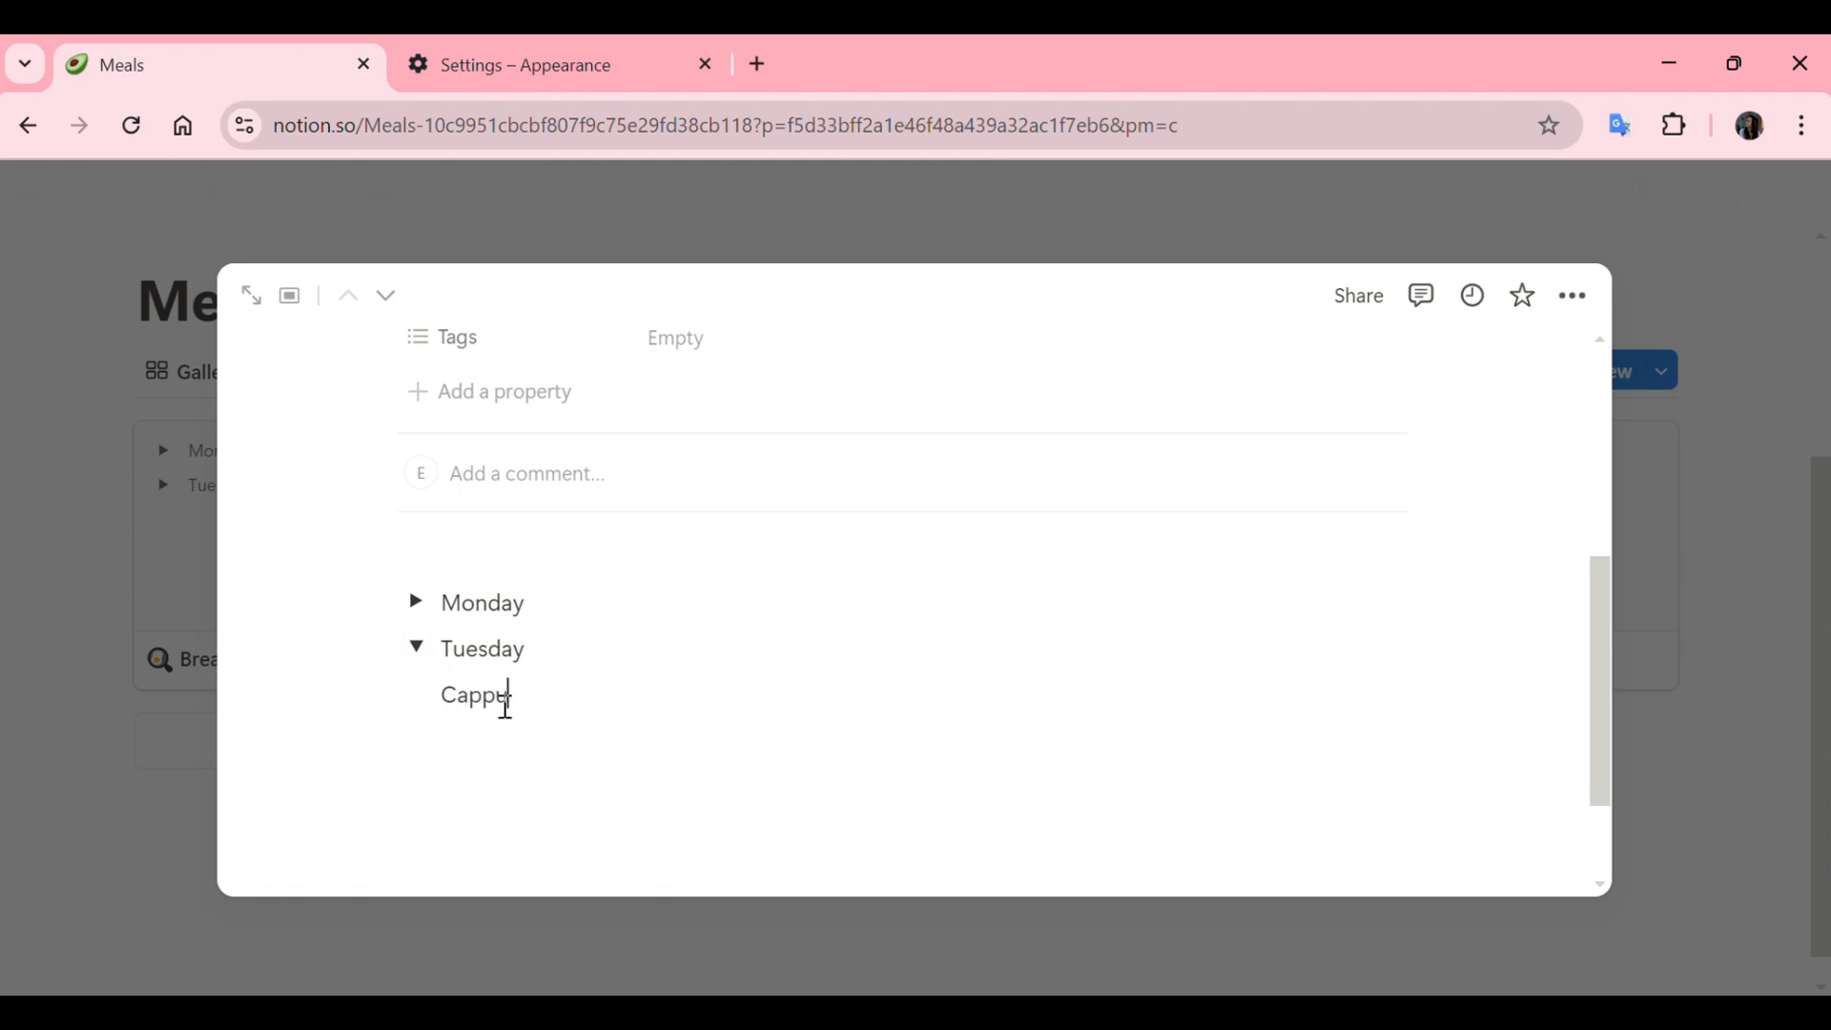
pyautogui.write('ccino')
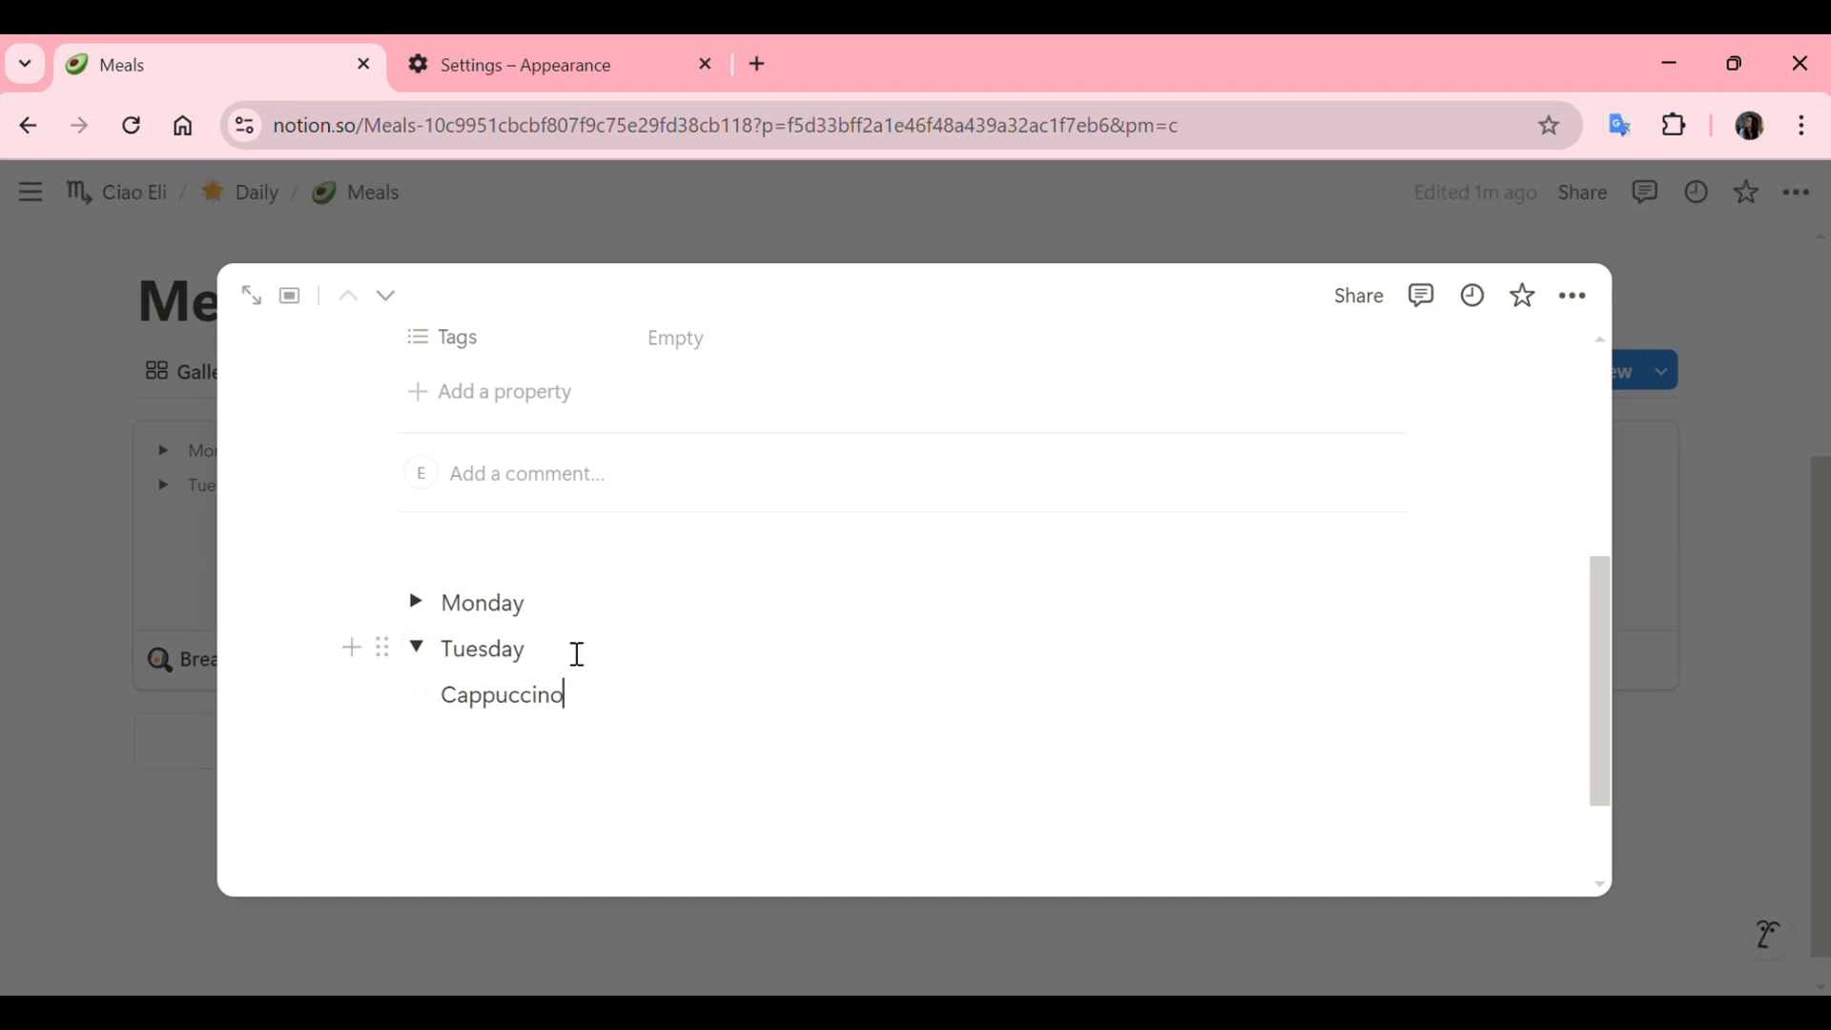
pyautogui.click(416, 648)
# - Add a "Wednesday" toggle below Tuesday and close the Breakfast page to return to the Meals gallery
pyautogui.press('Return')
pyautogui.write('Wednesday')
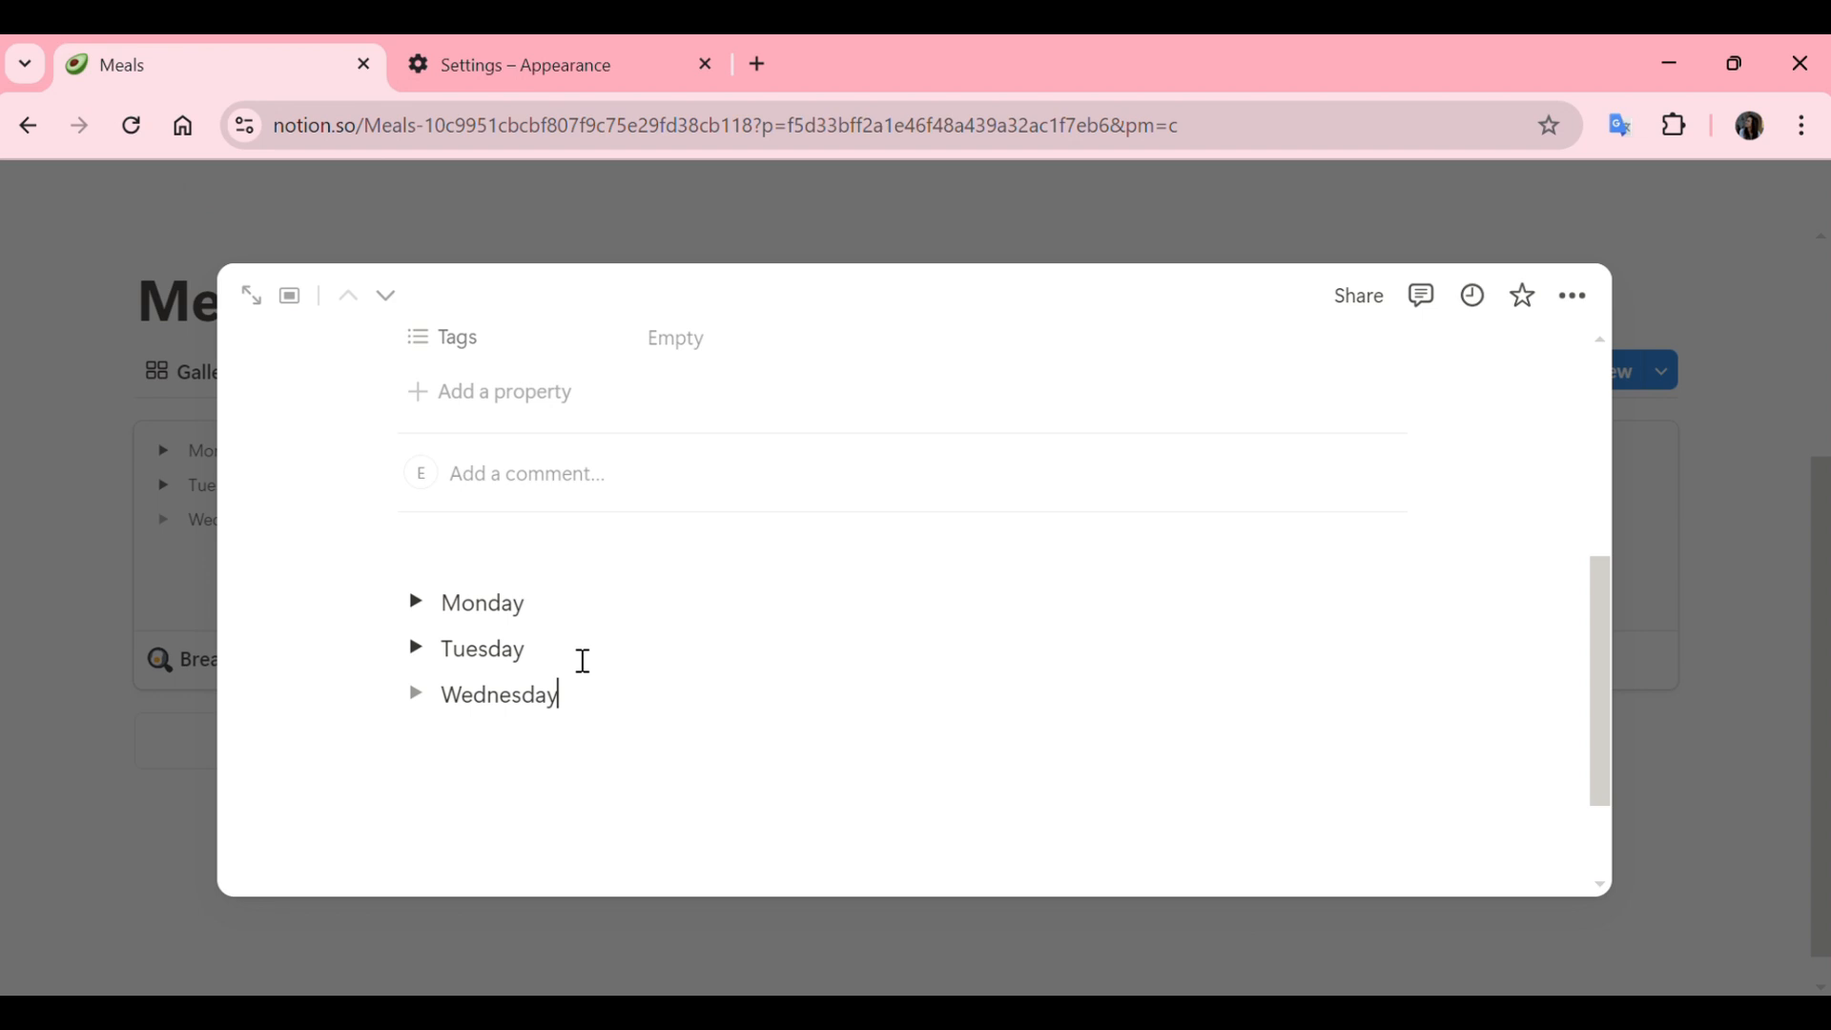
pyautogui.scroll(5, 583, 660)
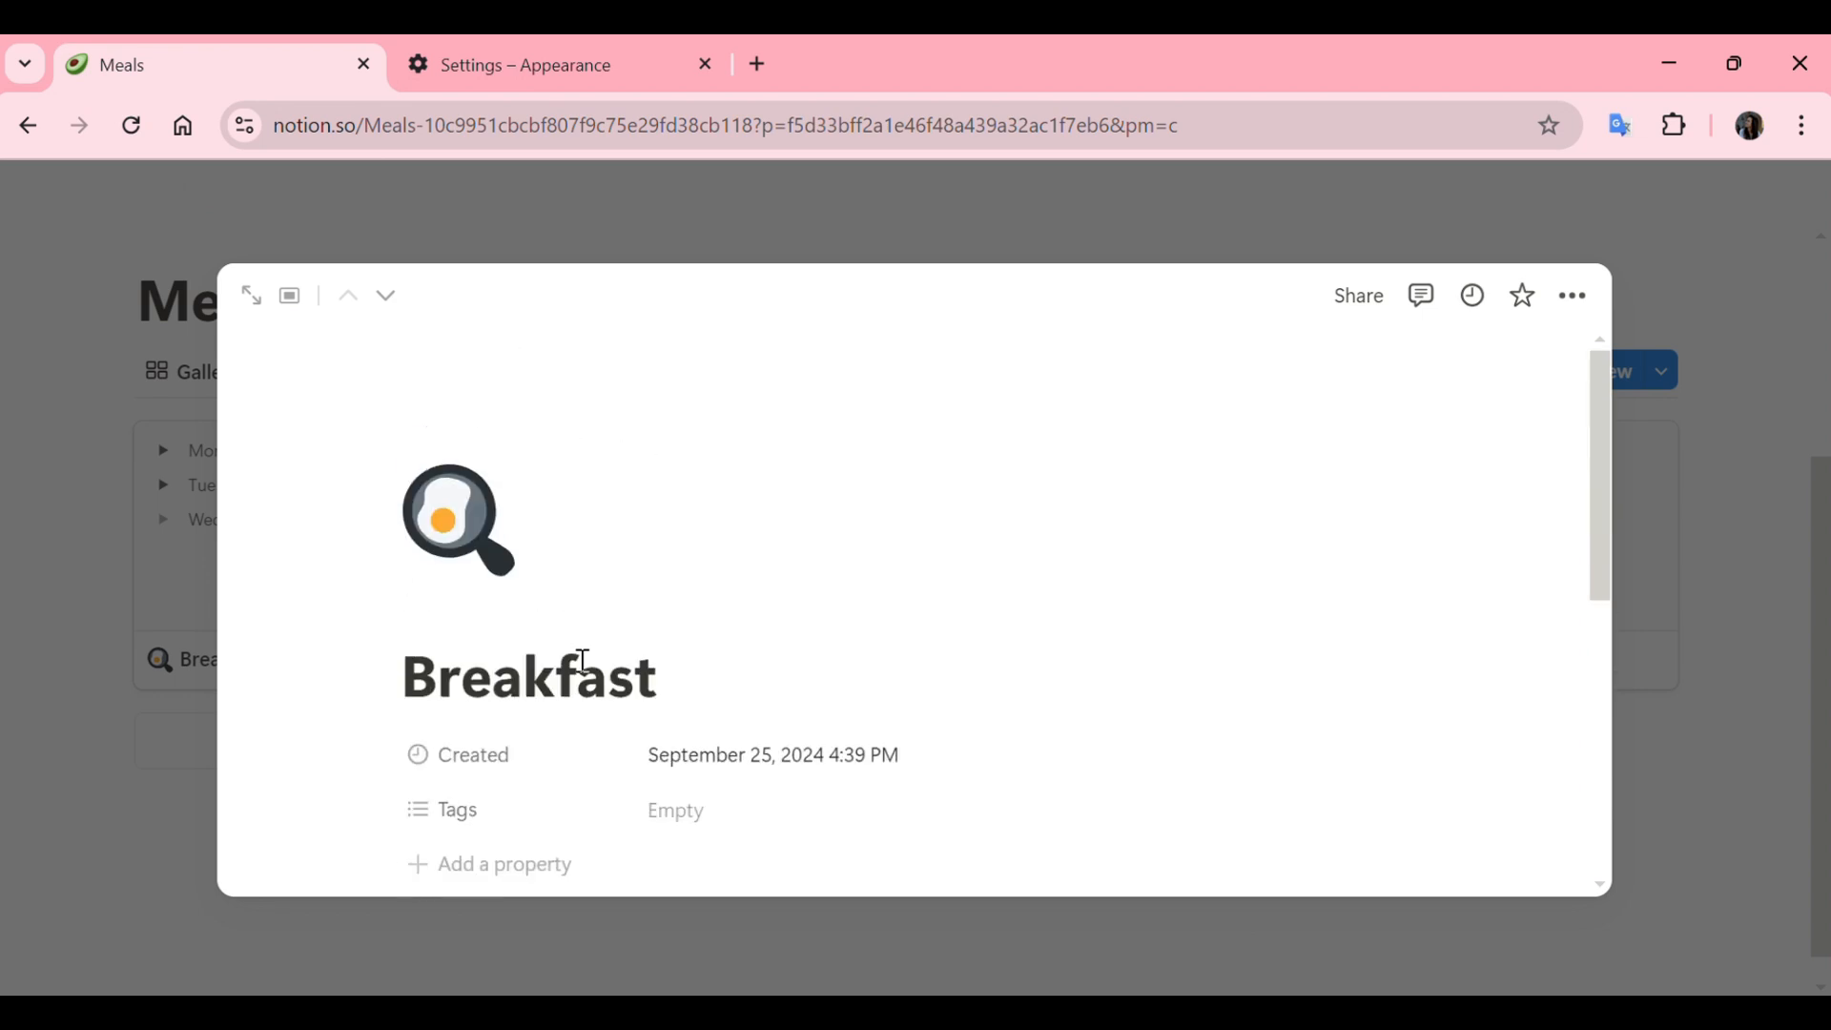
pyautogui.click(132, 796)
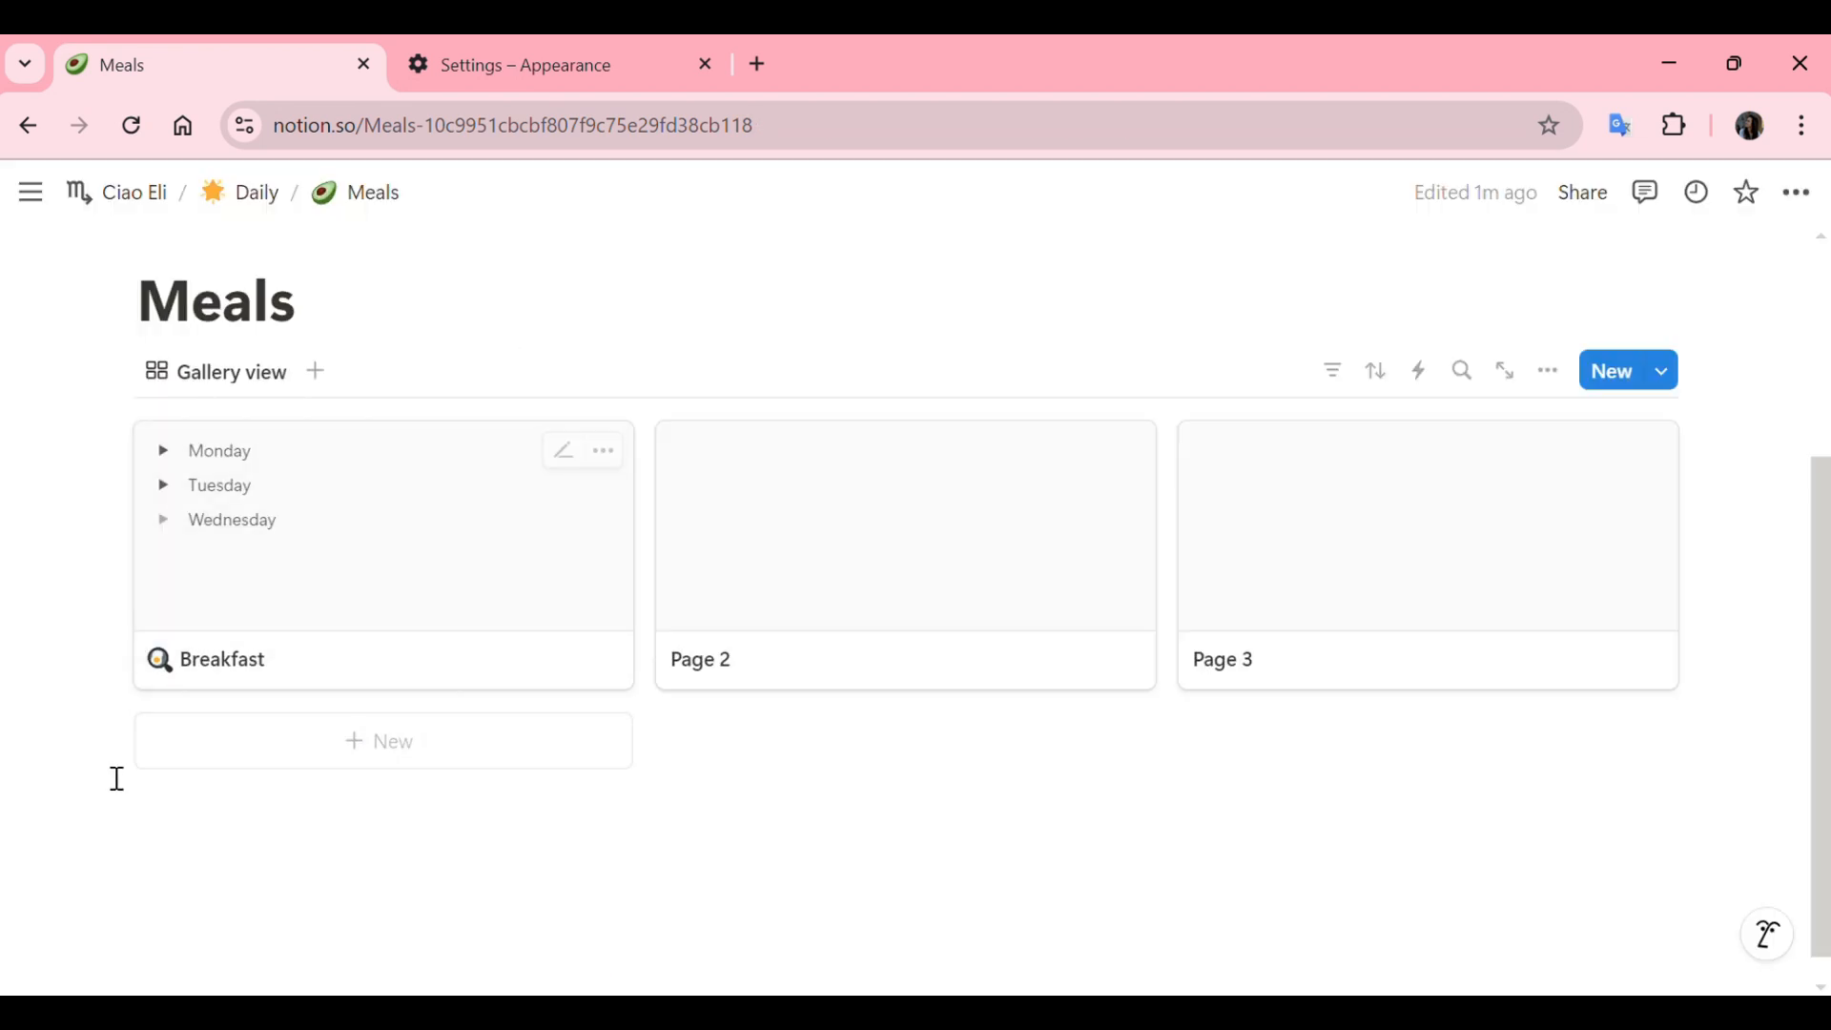
pyautogui.moveTo(93, 813)
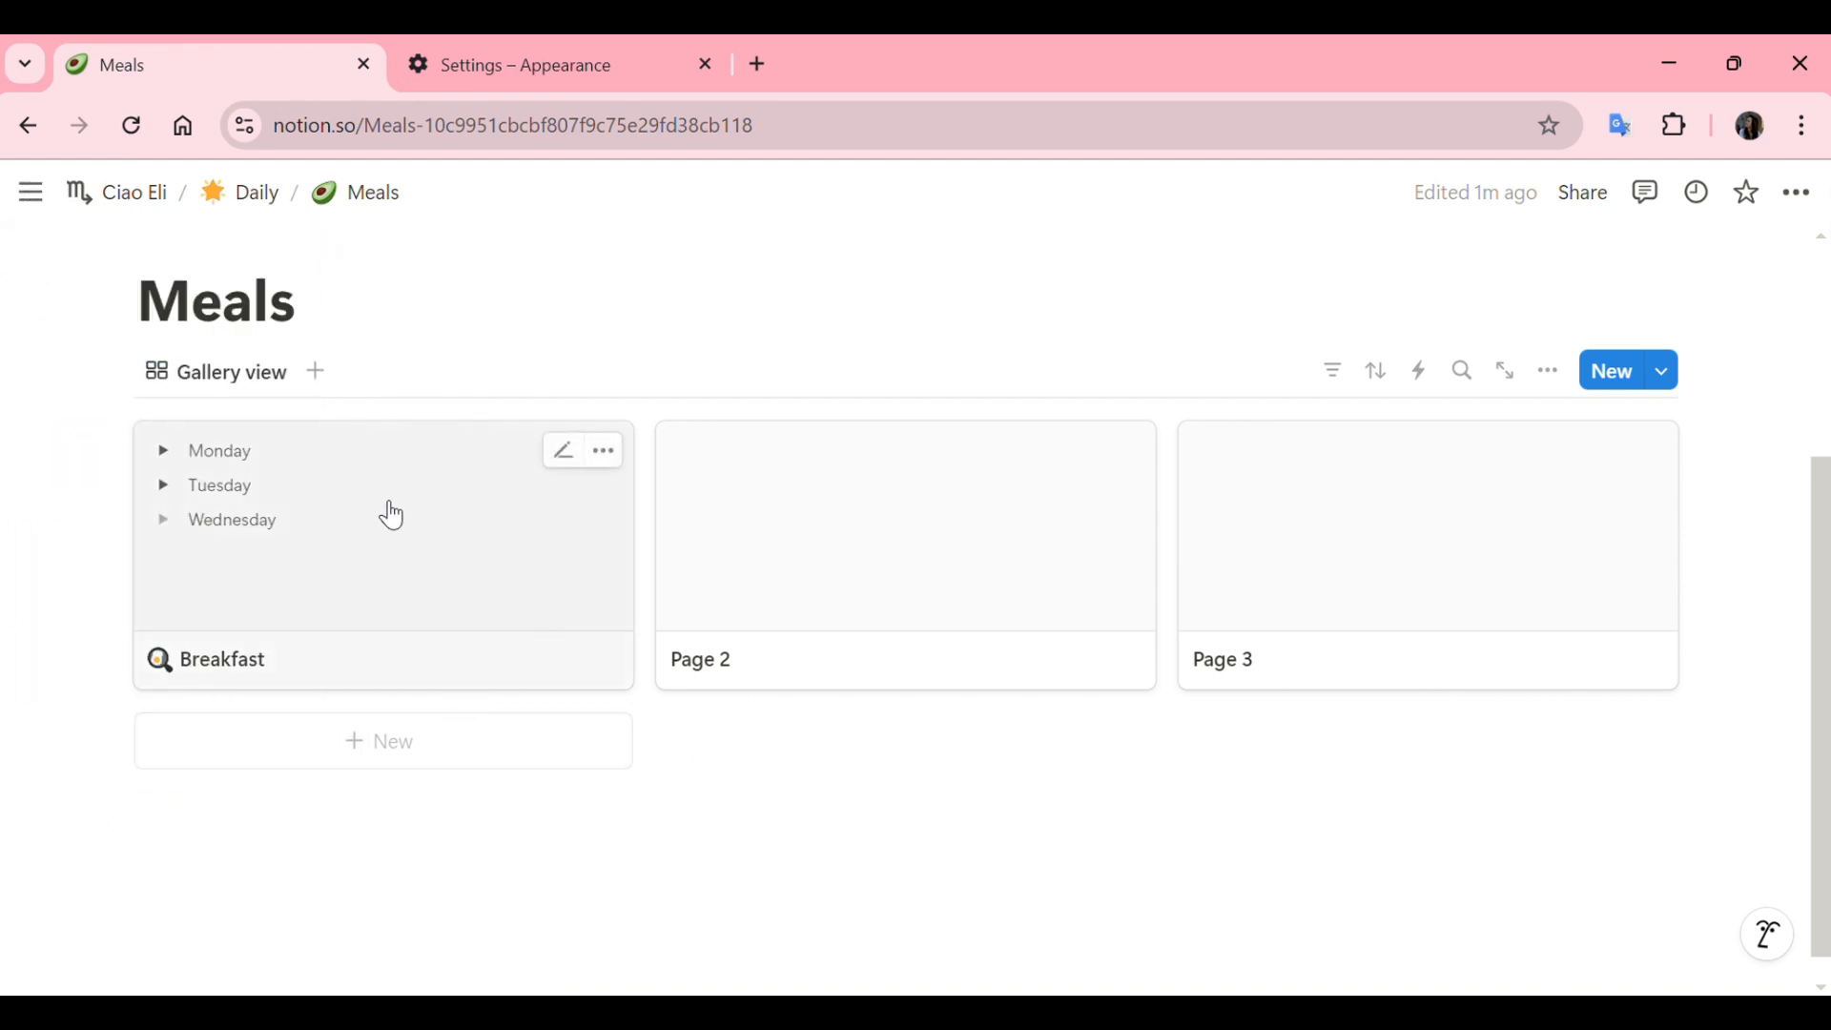
# - Rename the Page 2 card as "Lunch" and give it the pasta emoji as its icon
pyautogui.click(801, 627)
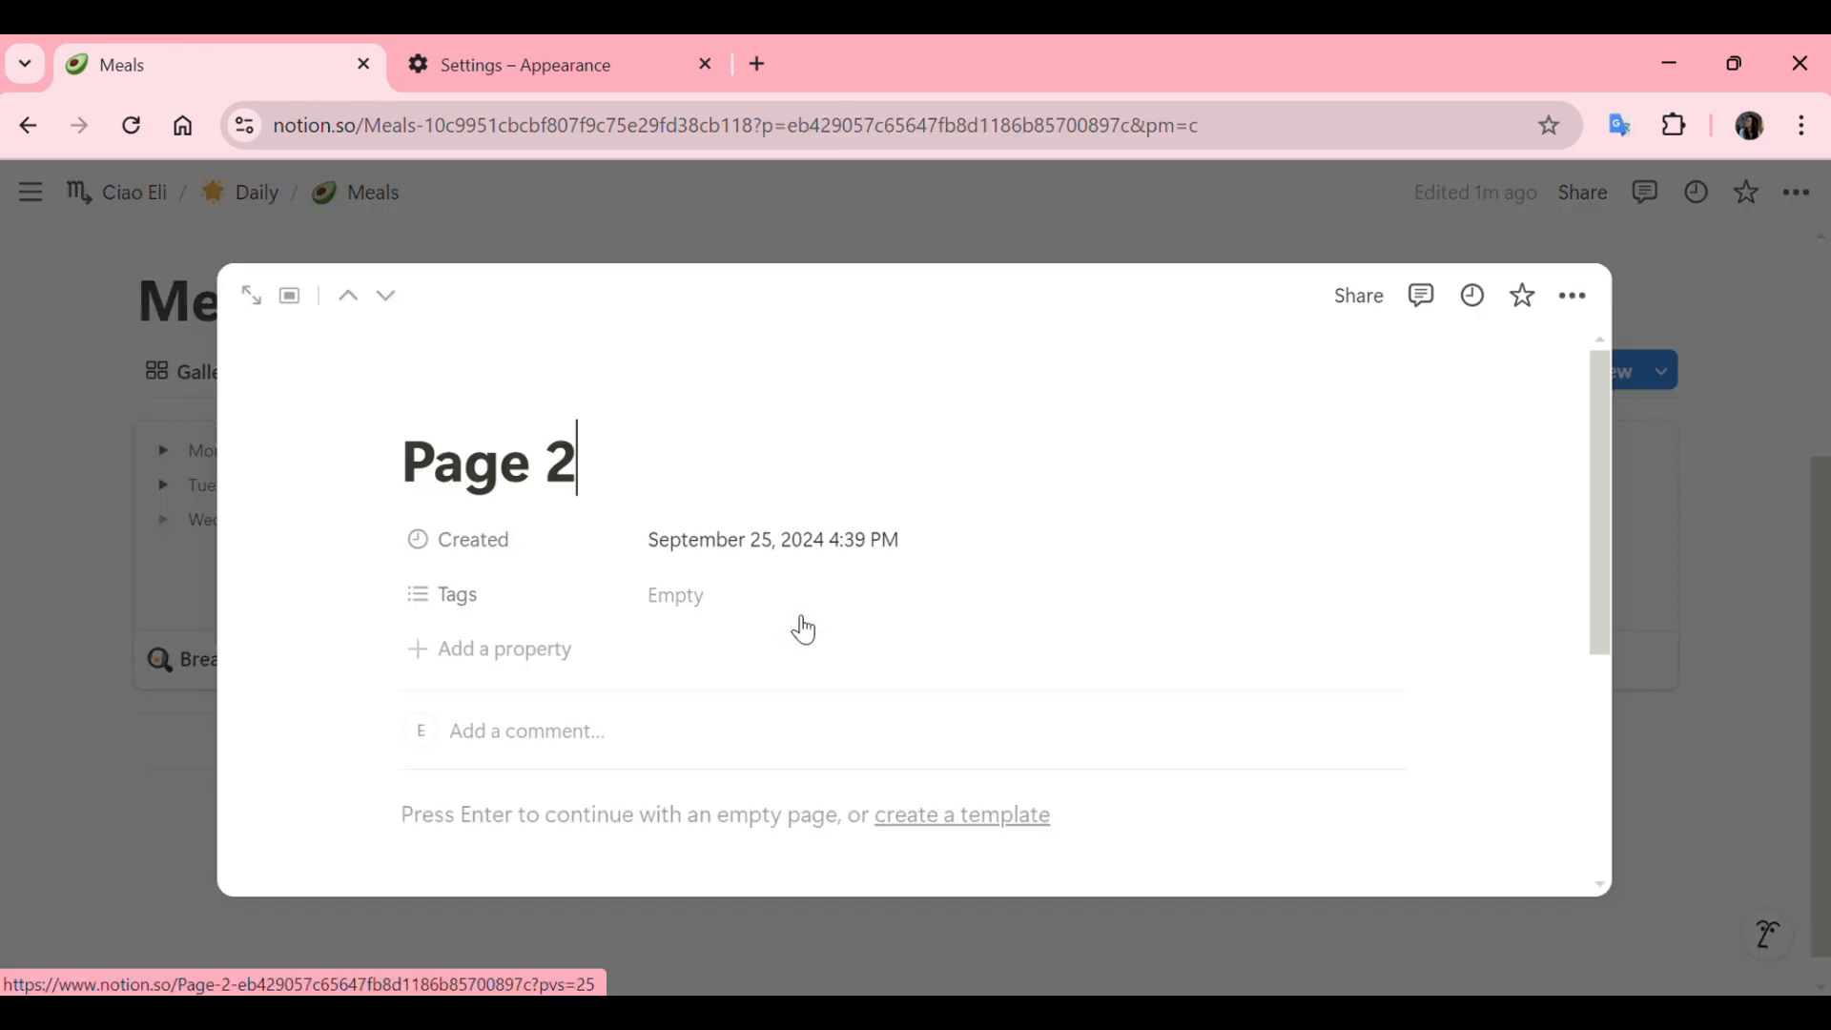
pyautogui.moveTo(579, 463); pyautogui.dragTo(331, 486)
pyautogui.write('Lunc')
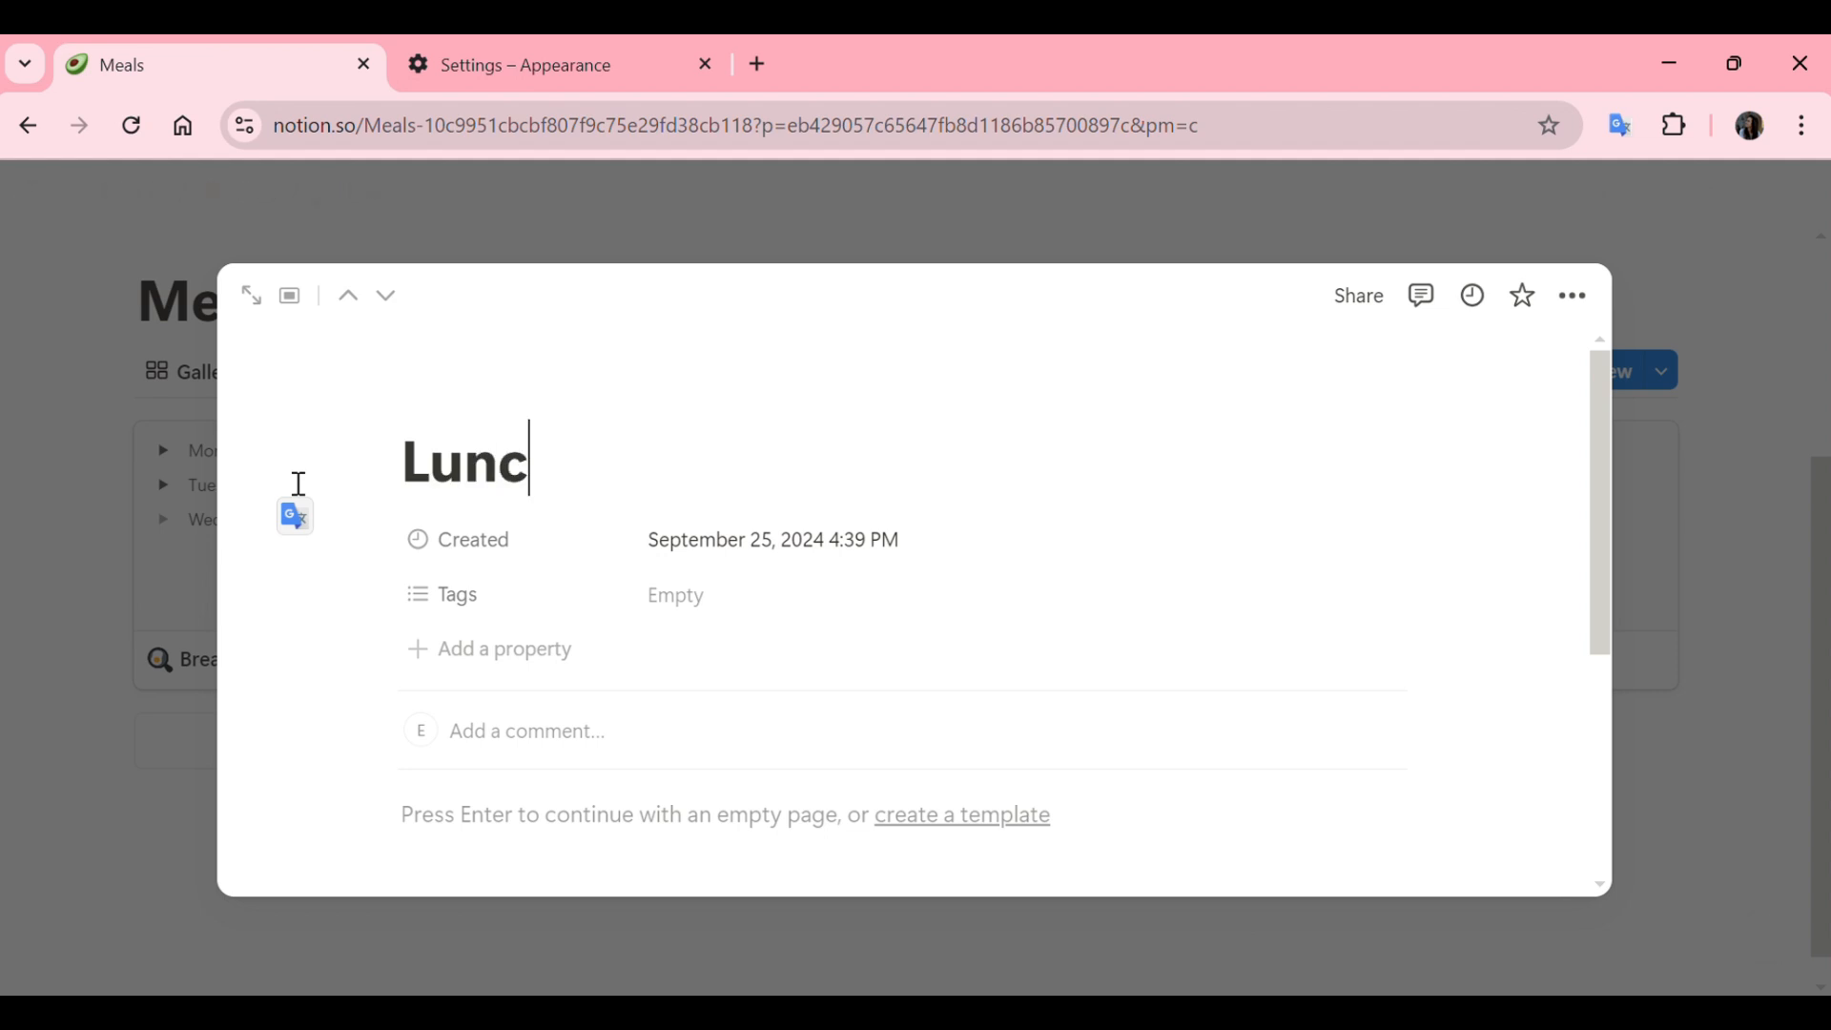
pyautogui.write('h')
pyautogui.click(477, 400)
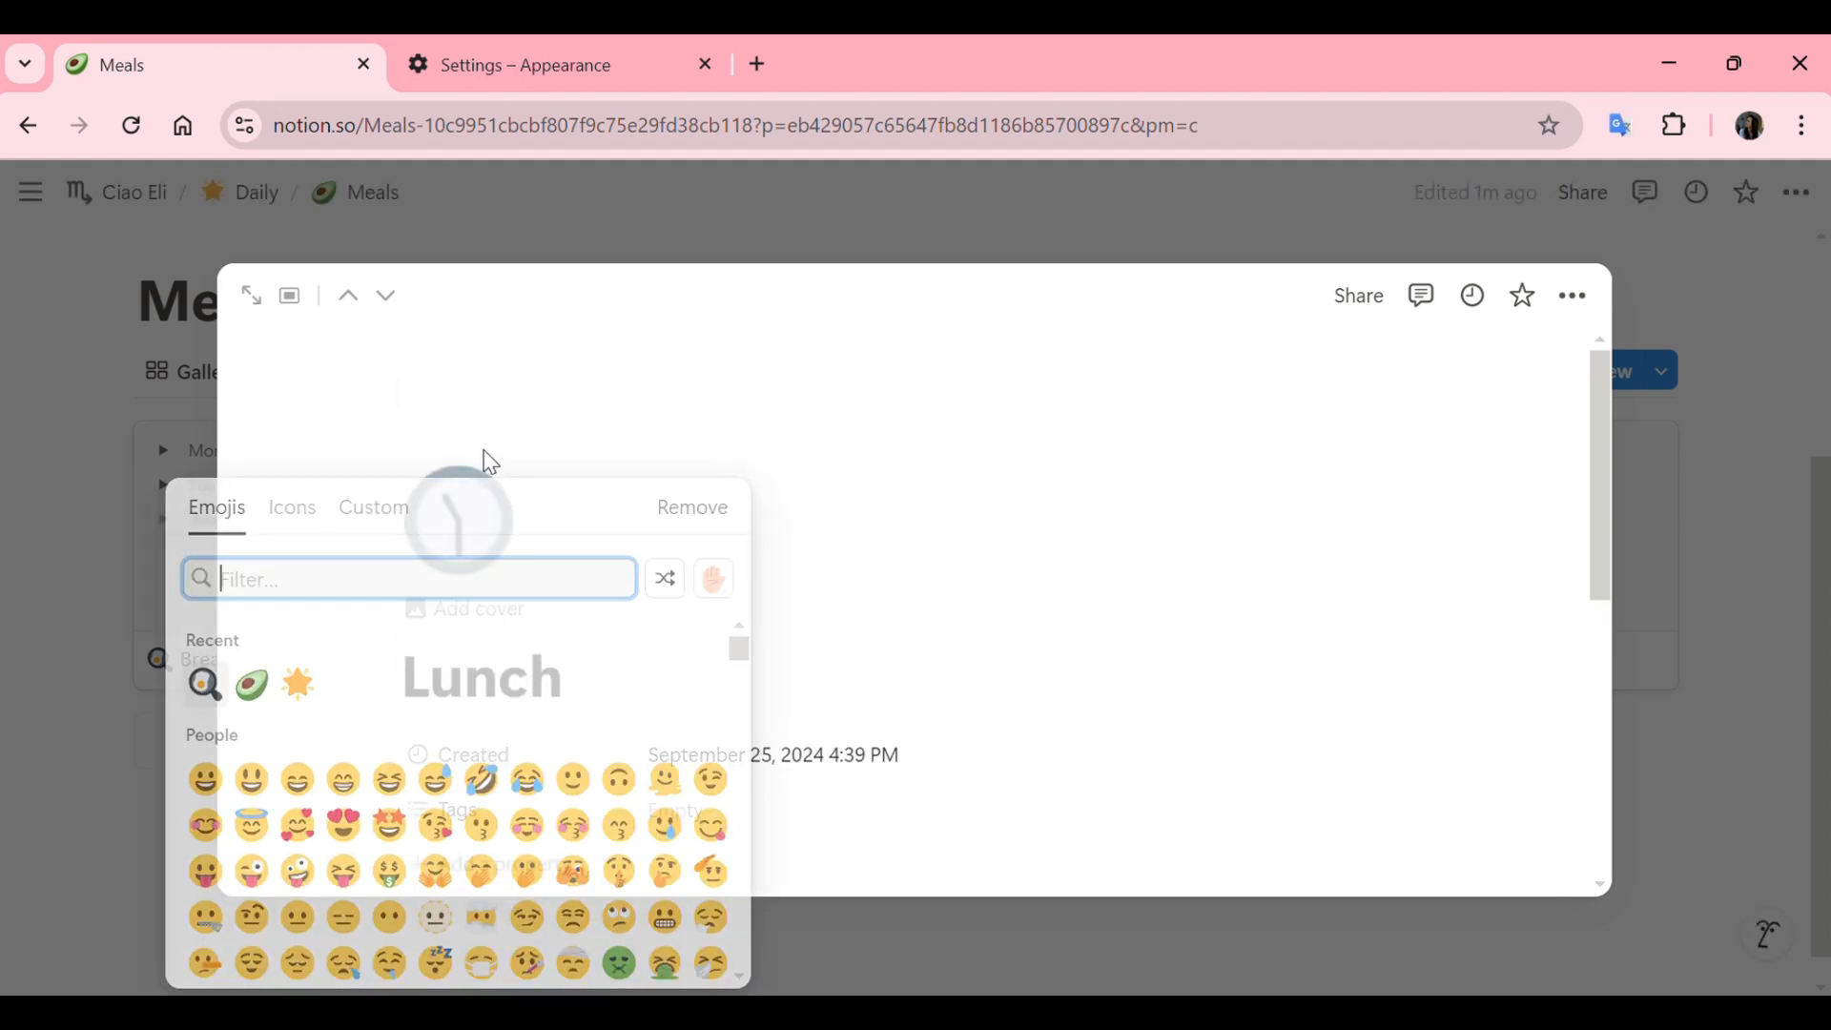
pyautogui.write('pasta')
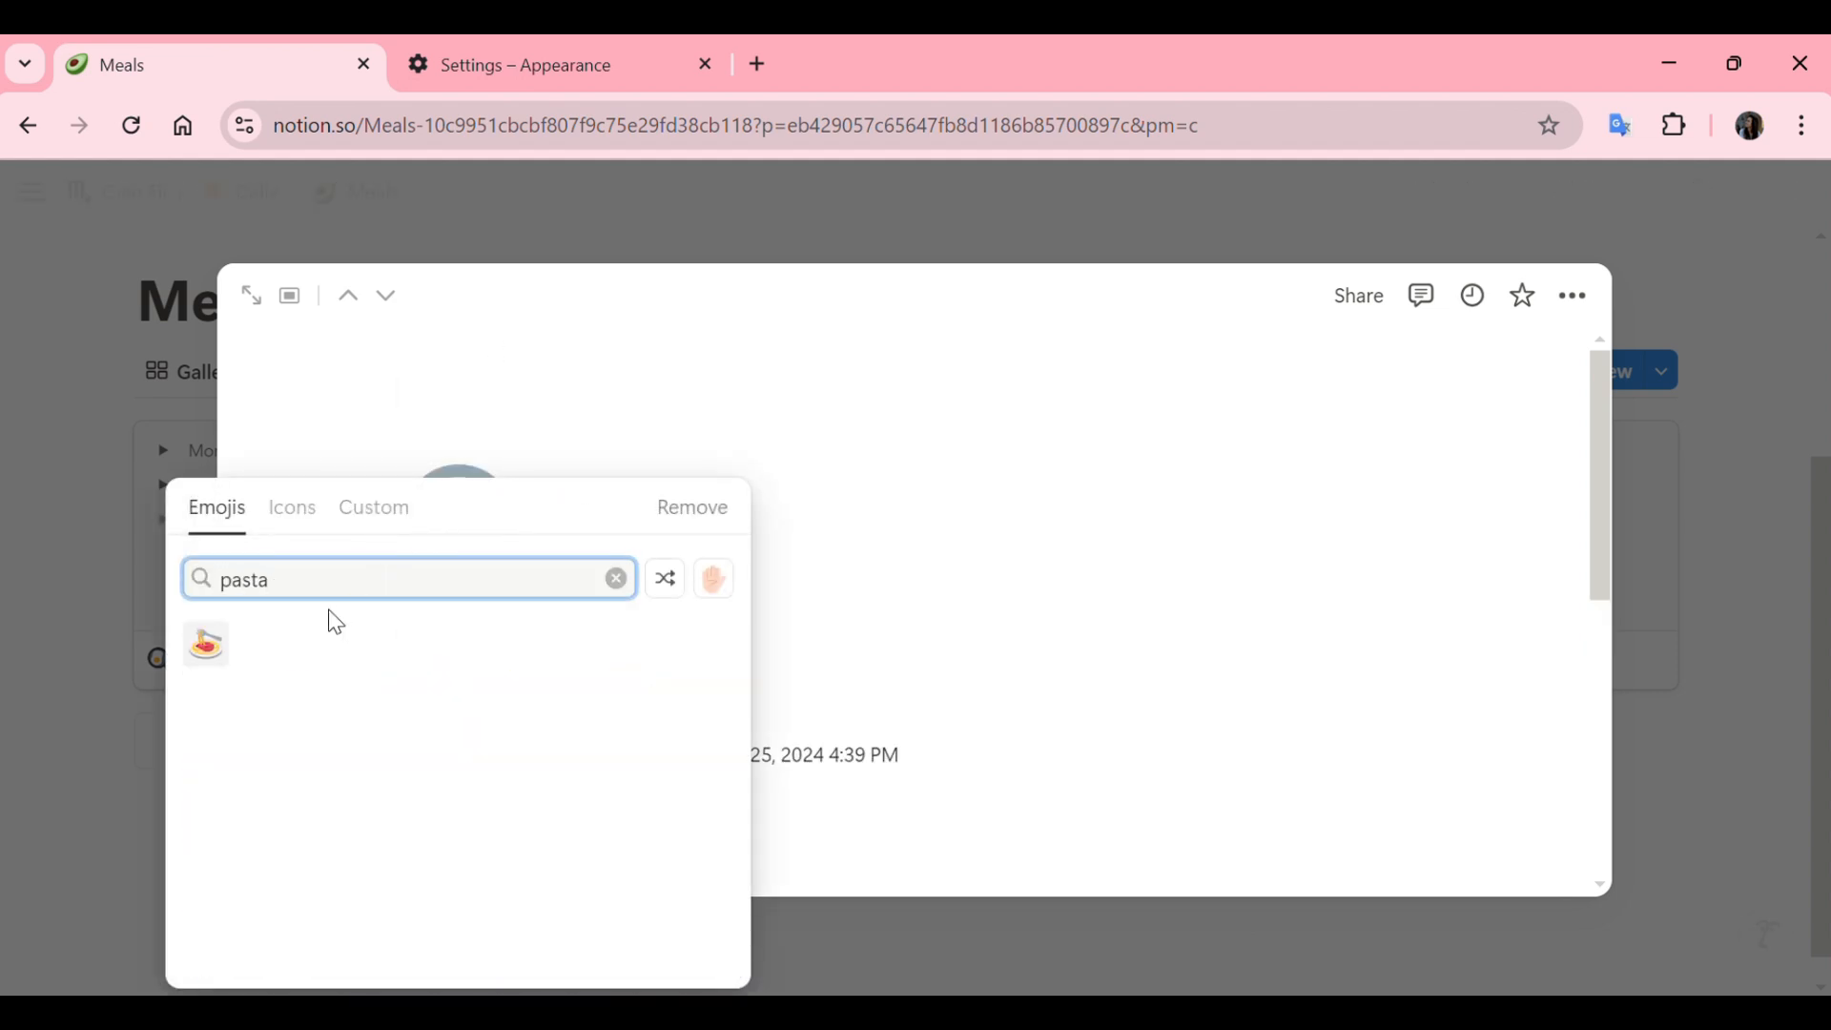
pyautogui.click(206, 645)
# - Add a to-do list with "Pasta", "Ravioli" and "Fettuccine" to the Lunch page, then return to the Meals gallery
pyautogui.scroll(-5, 769, 801)
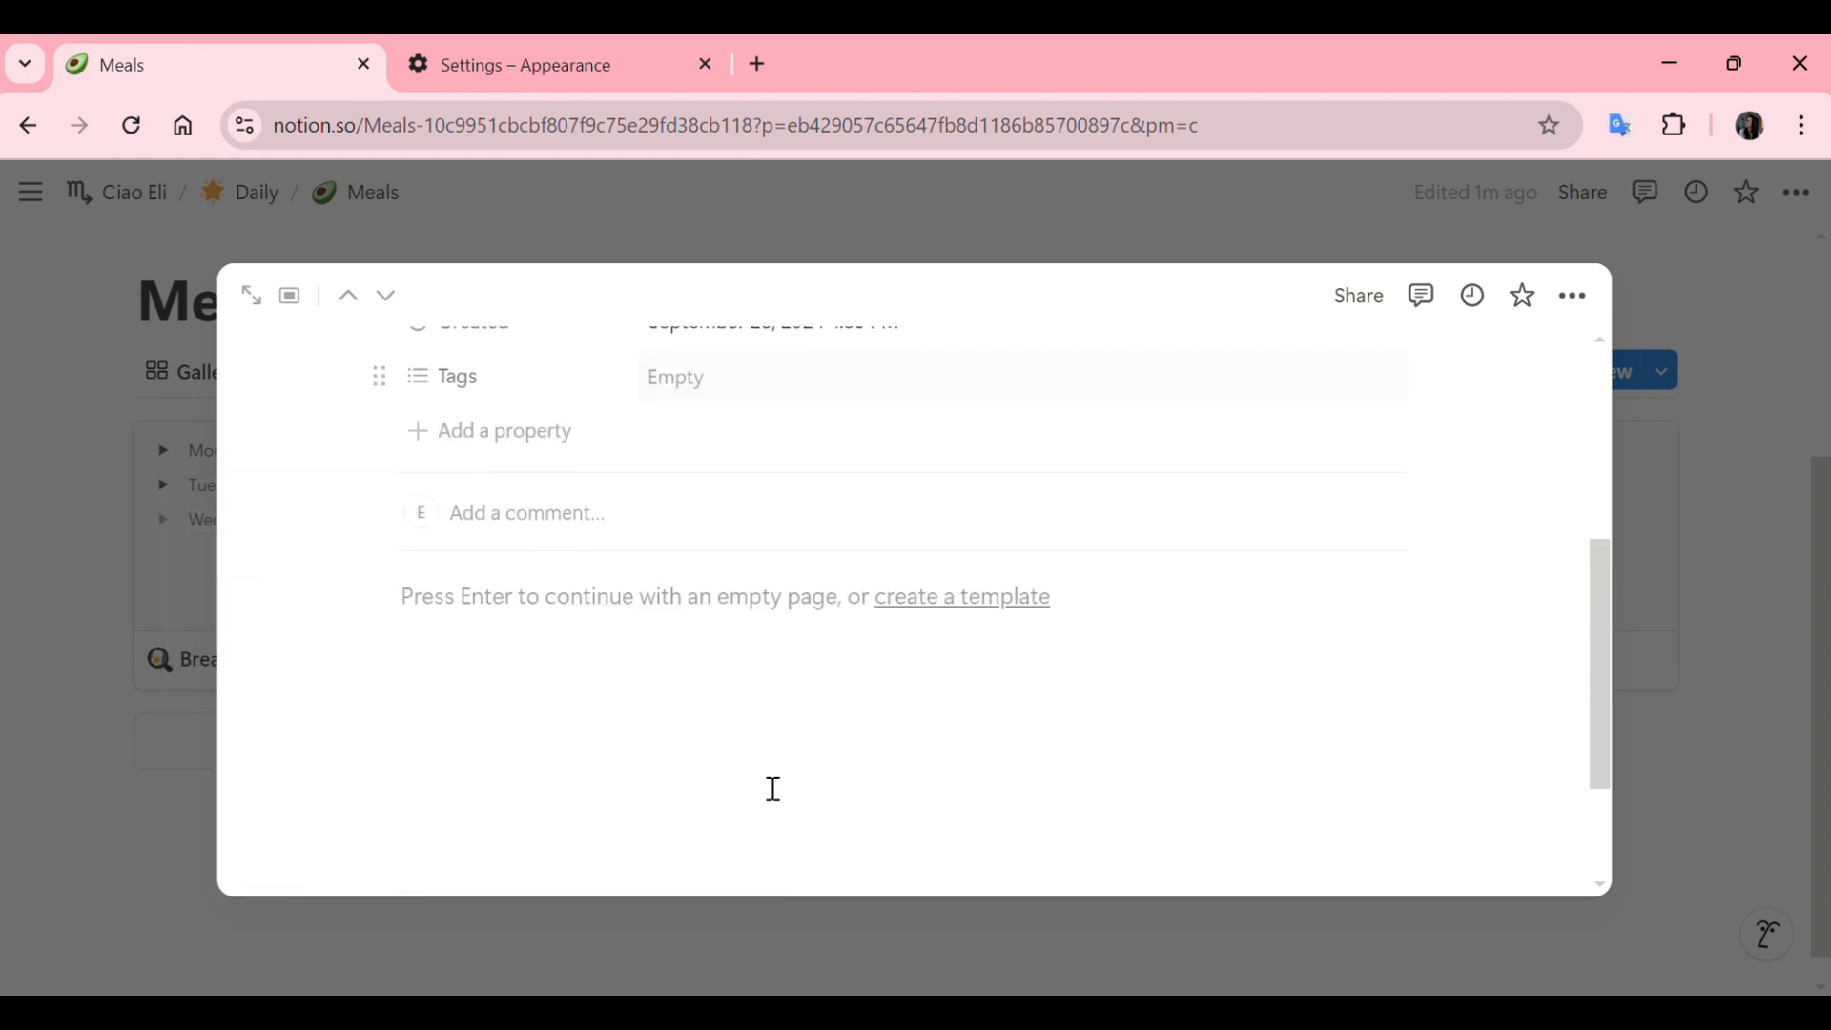
pyautogui.click(570, 629)
pyautogui.click(352, 597)
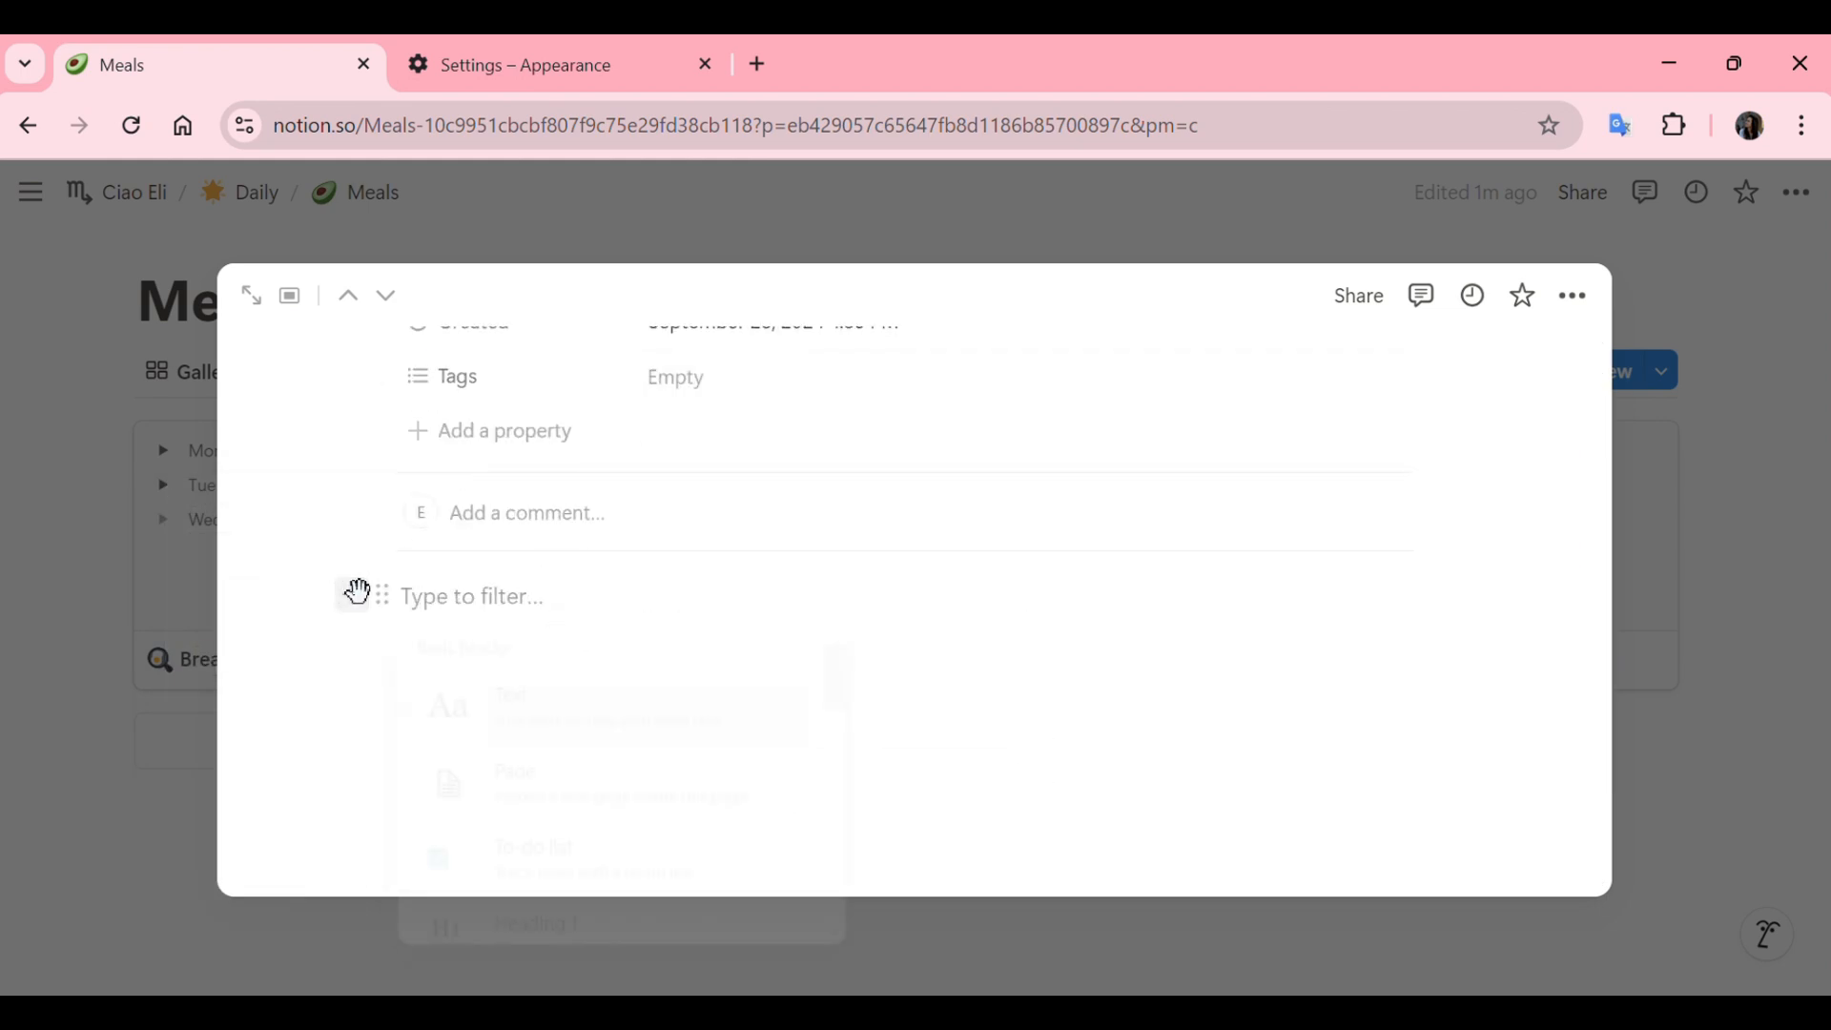
pyautogui.click(535, 873)
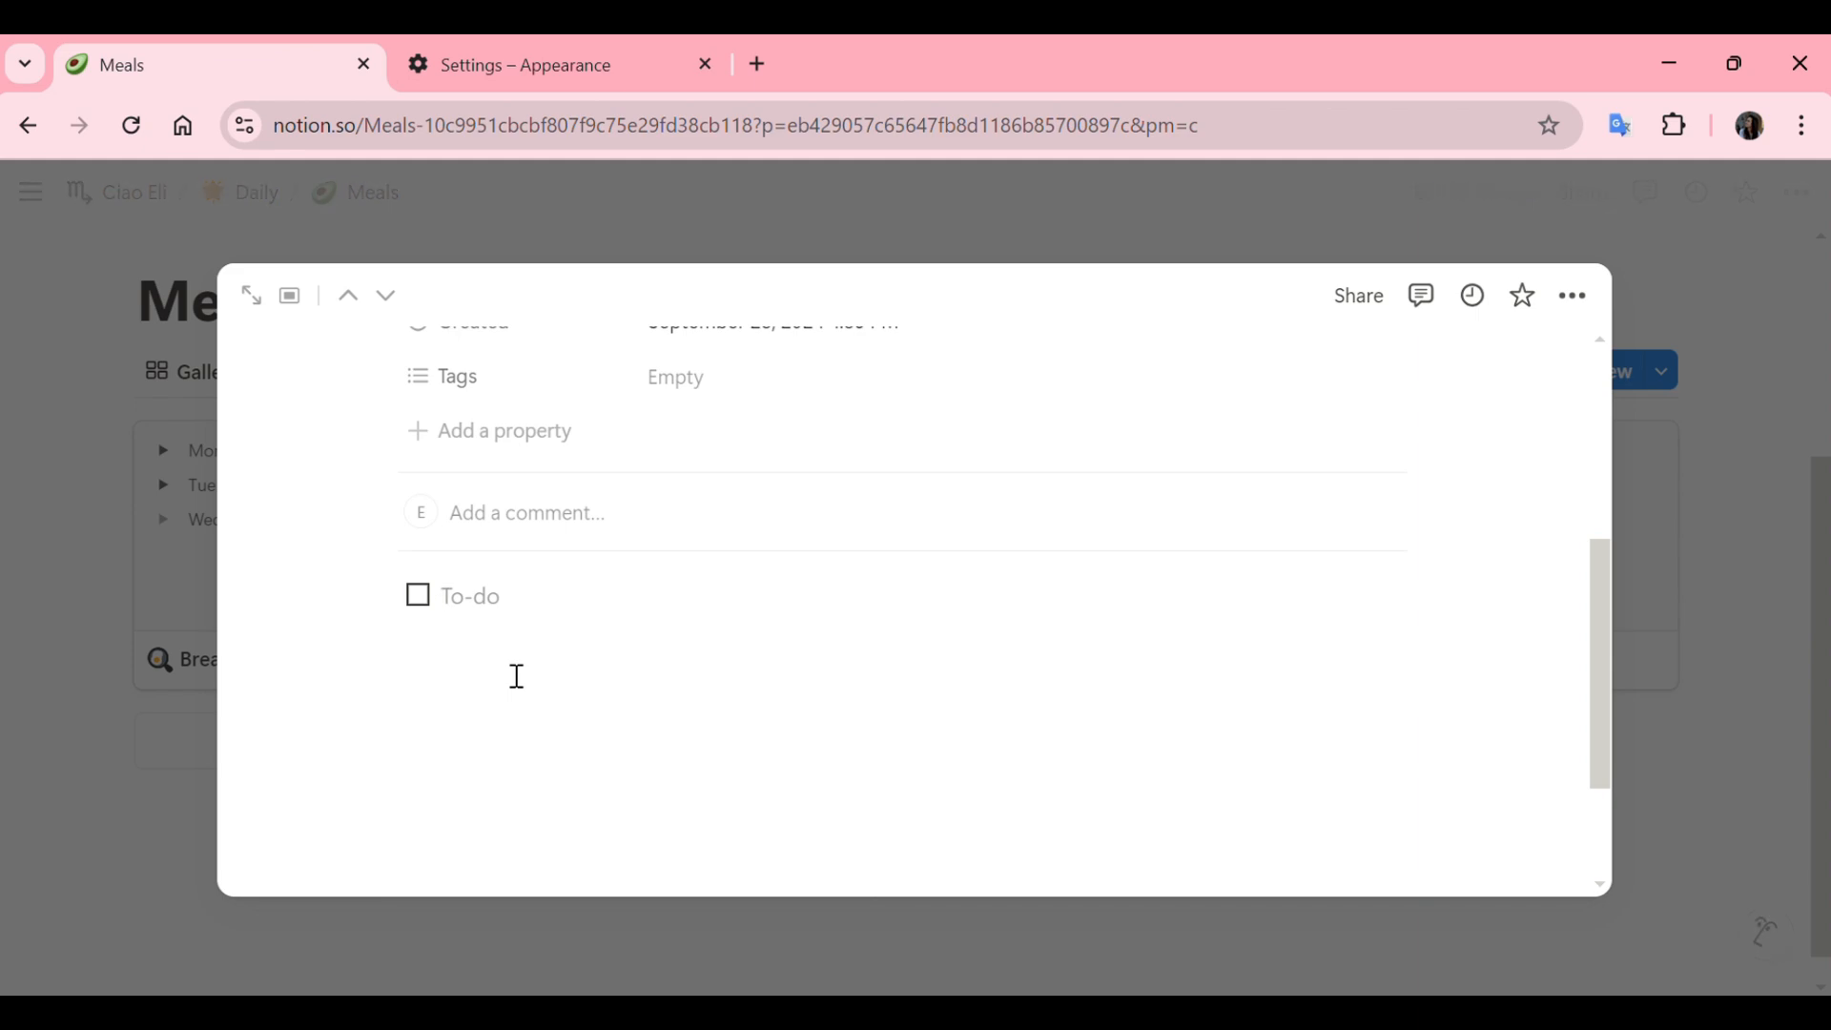
pyautogui.write('Pasta')
pyautogui.press('Return')
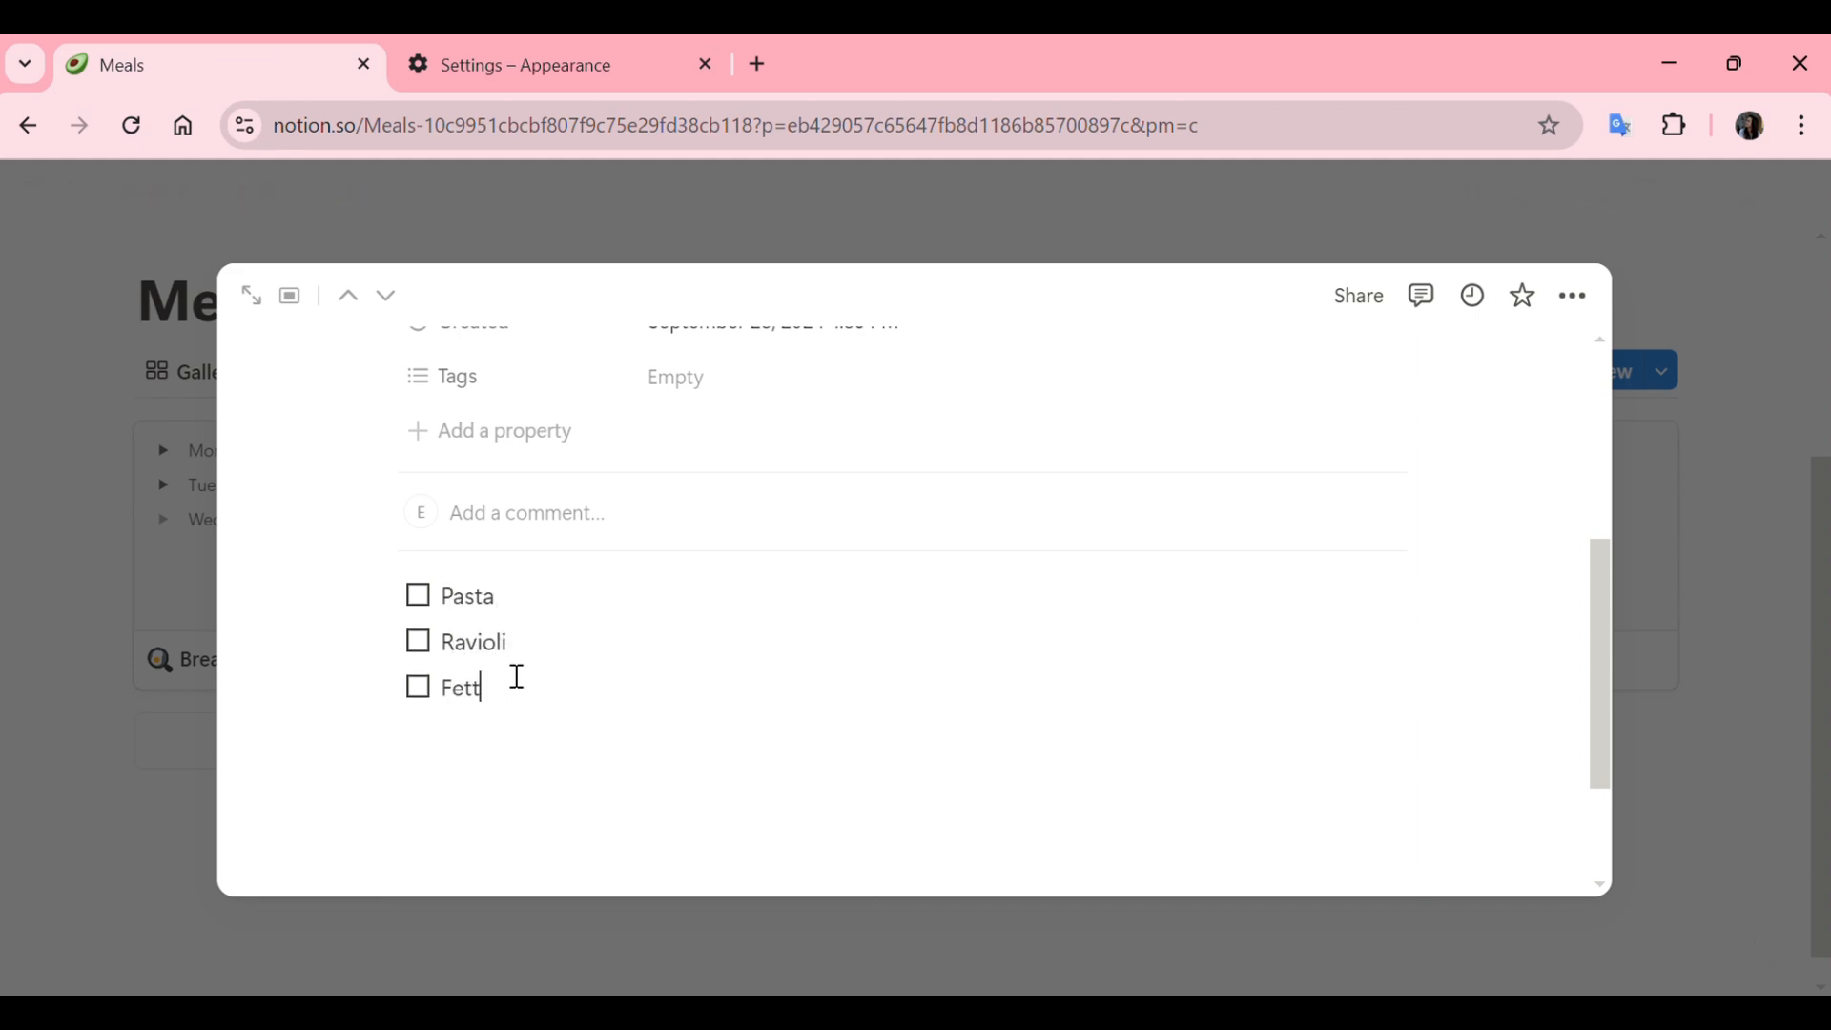
pyautogui.write('e')
pyautogui.press('Return')
pyautogui.click(162, 827)
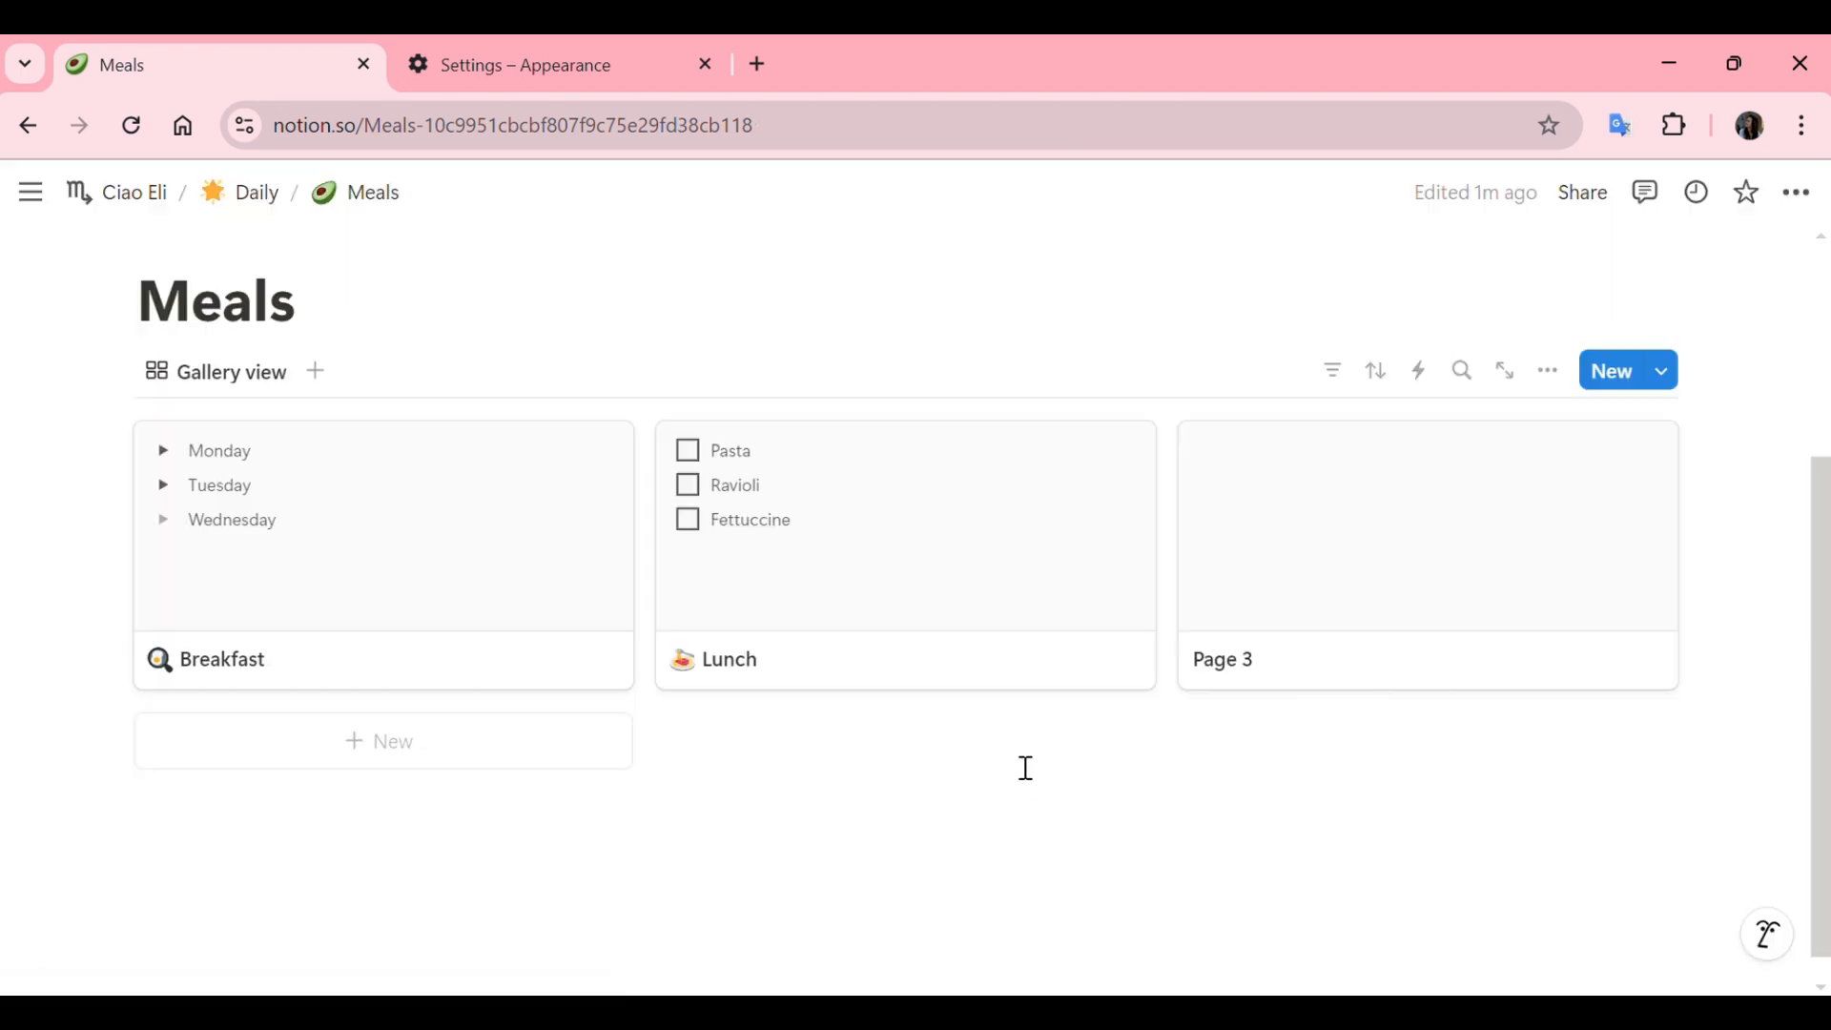
# - Open the Breakfast card from the Meals gallery in side peek
pyautogui.scroll(4, 735, 699)
pyautogui.scroll(-1, 733, 701)
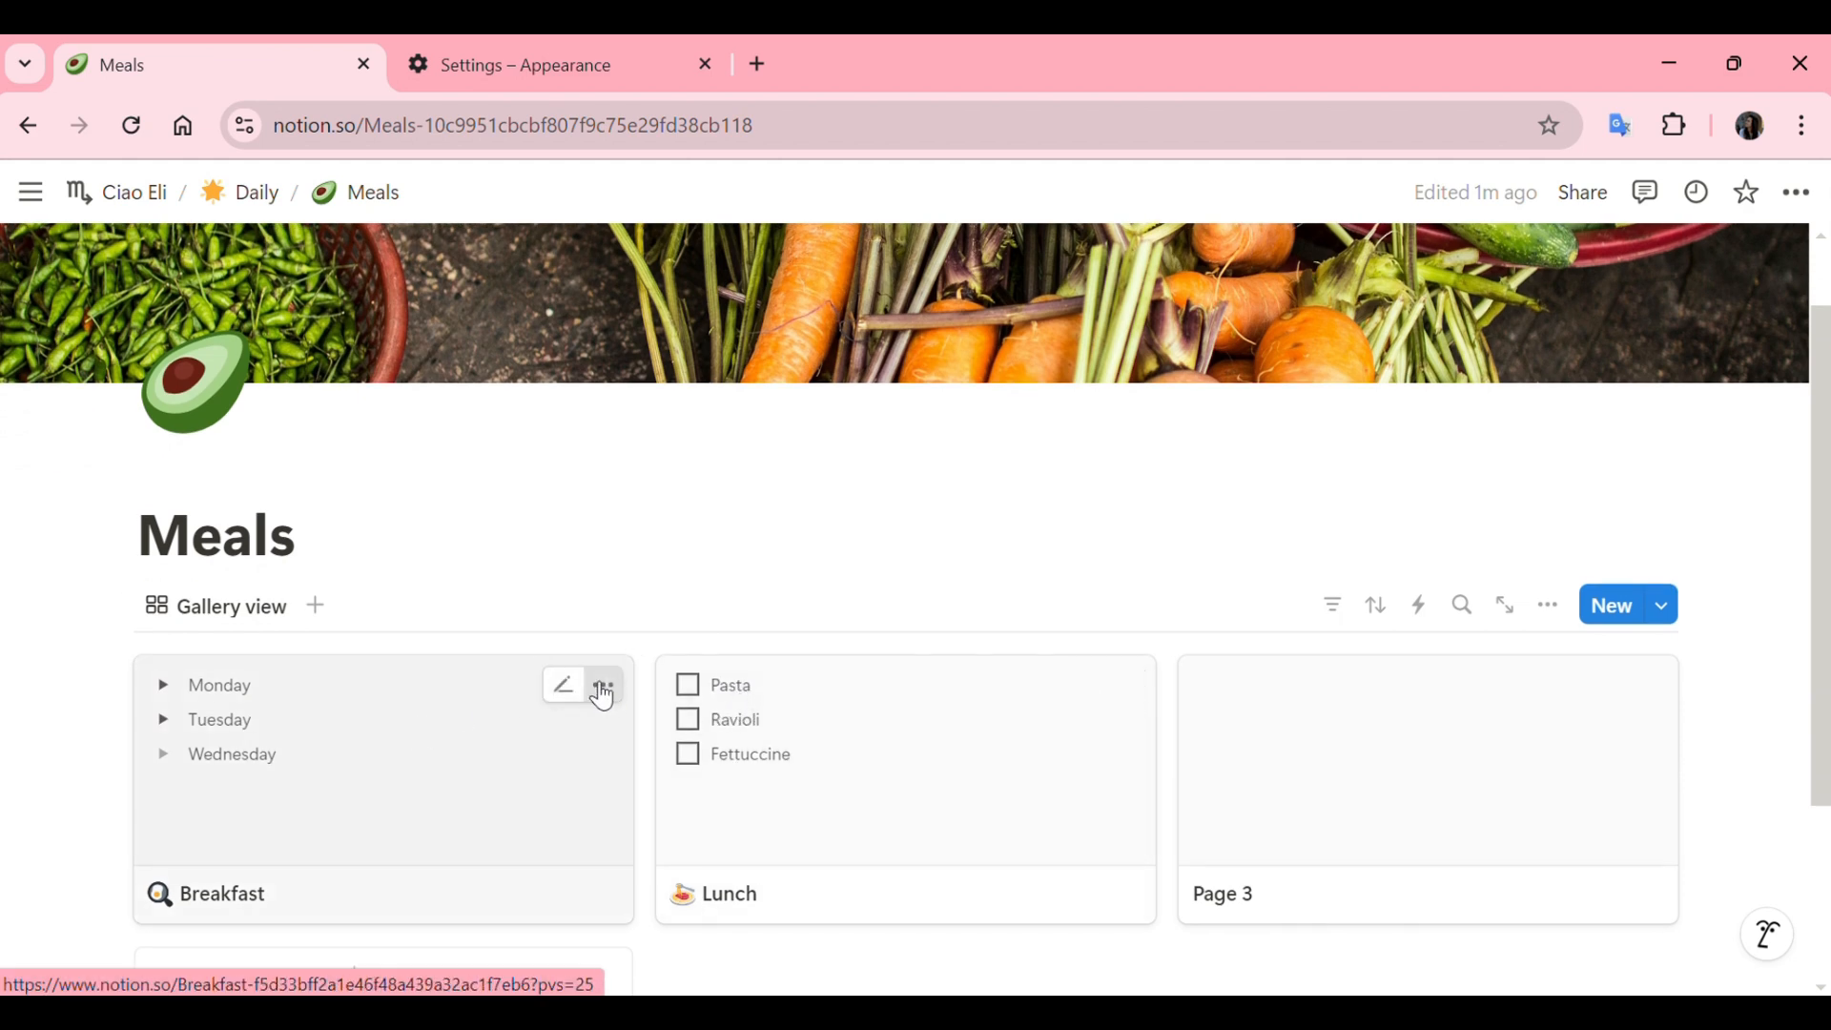
pyautogui.click(601, 685)
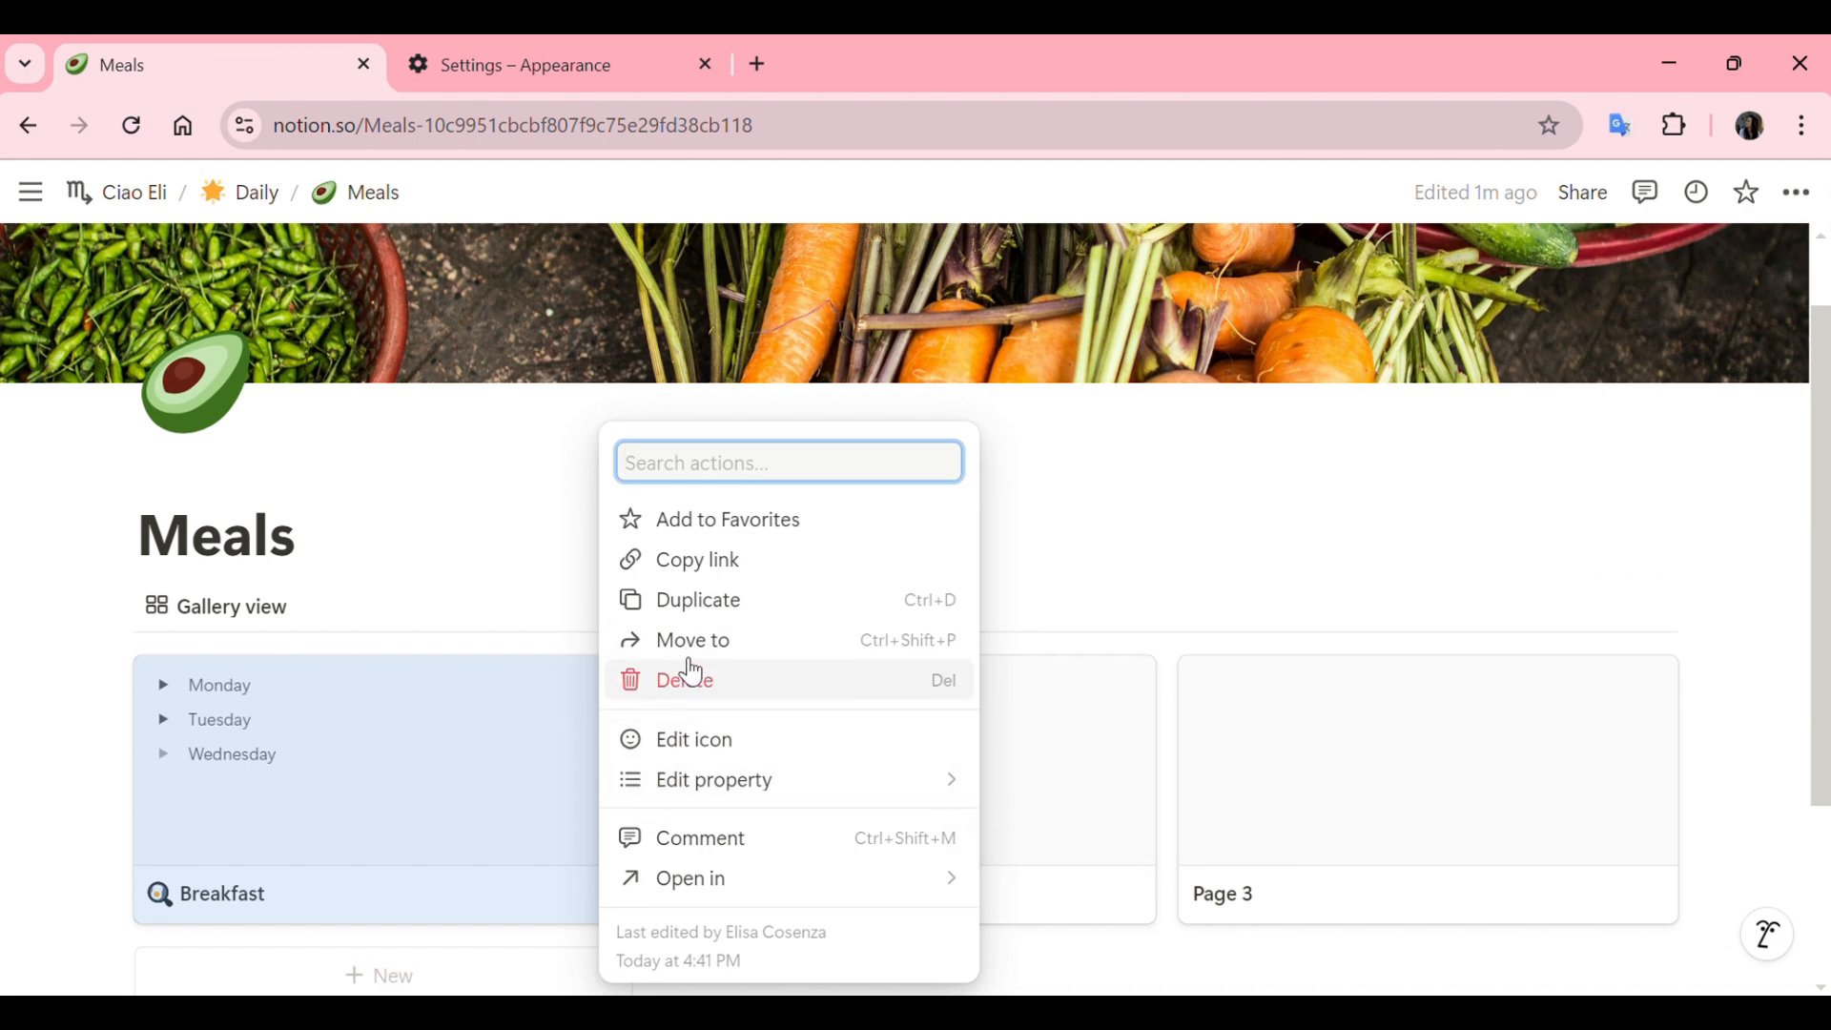
pyautogui.moveTo(706, 901)
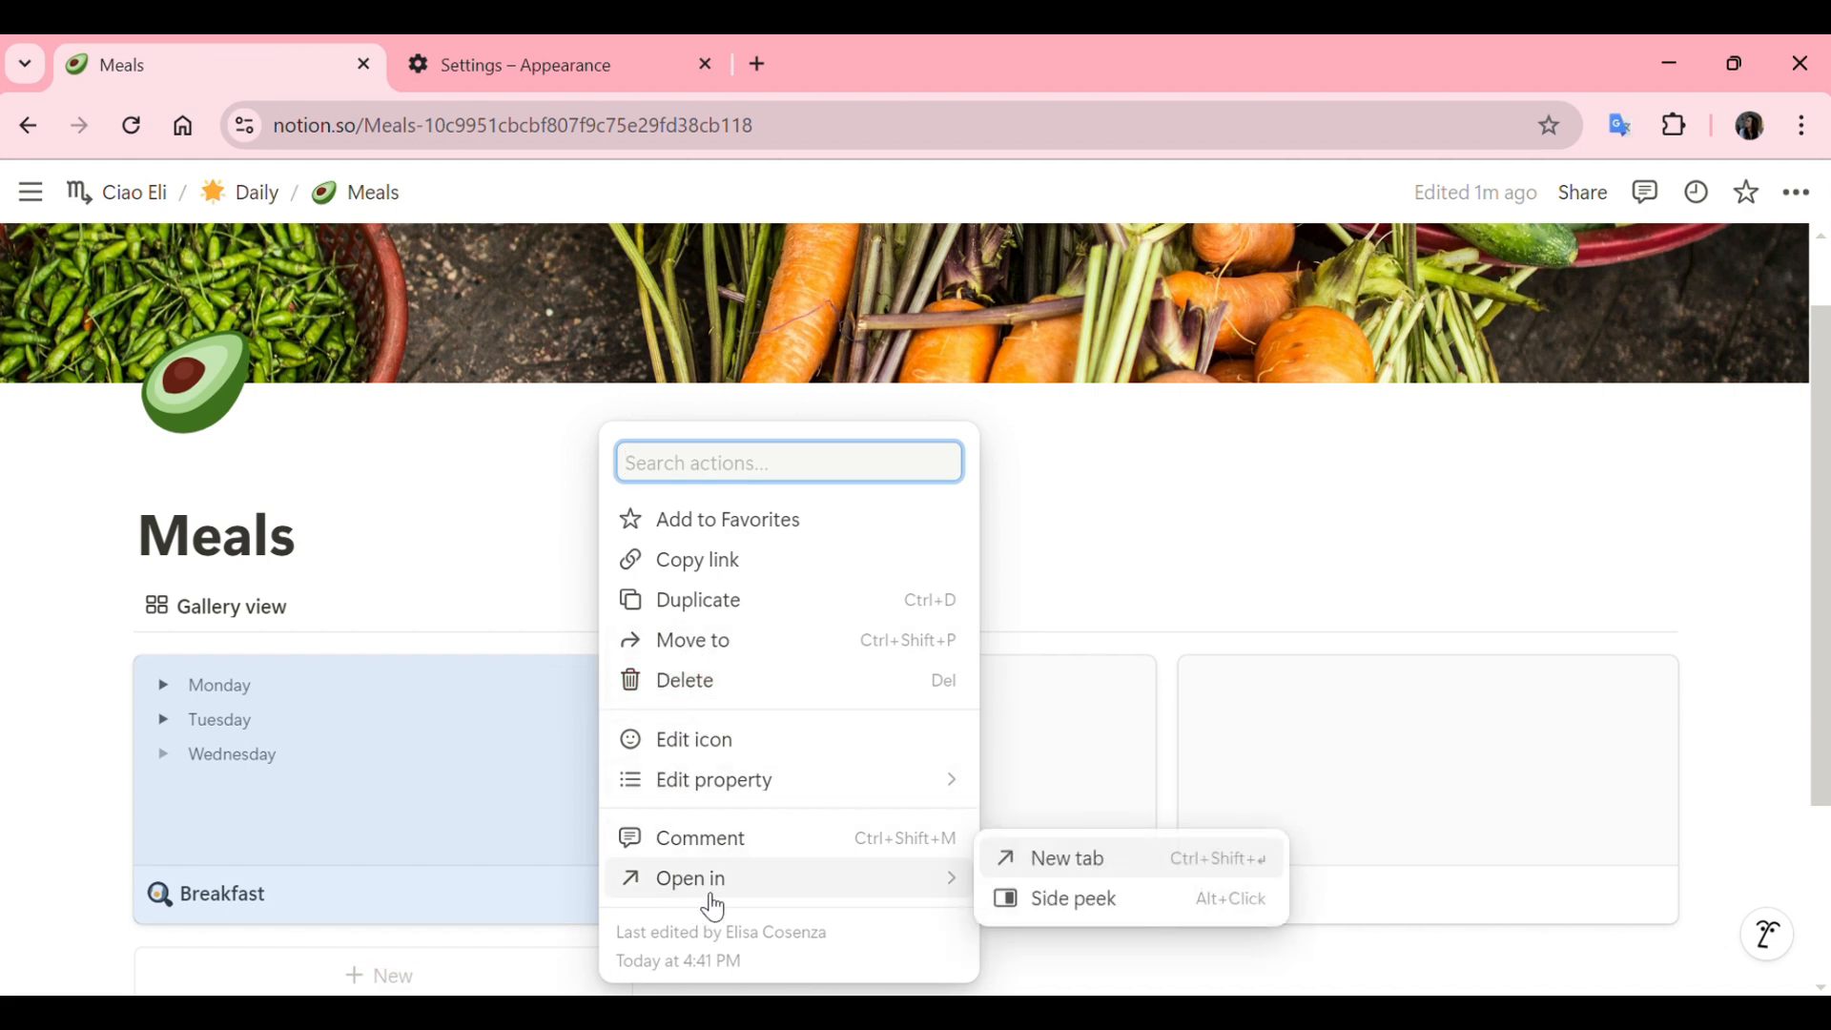
pyautogui.click(1068, 917)
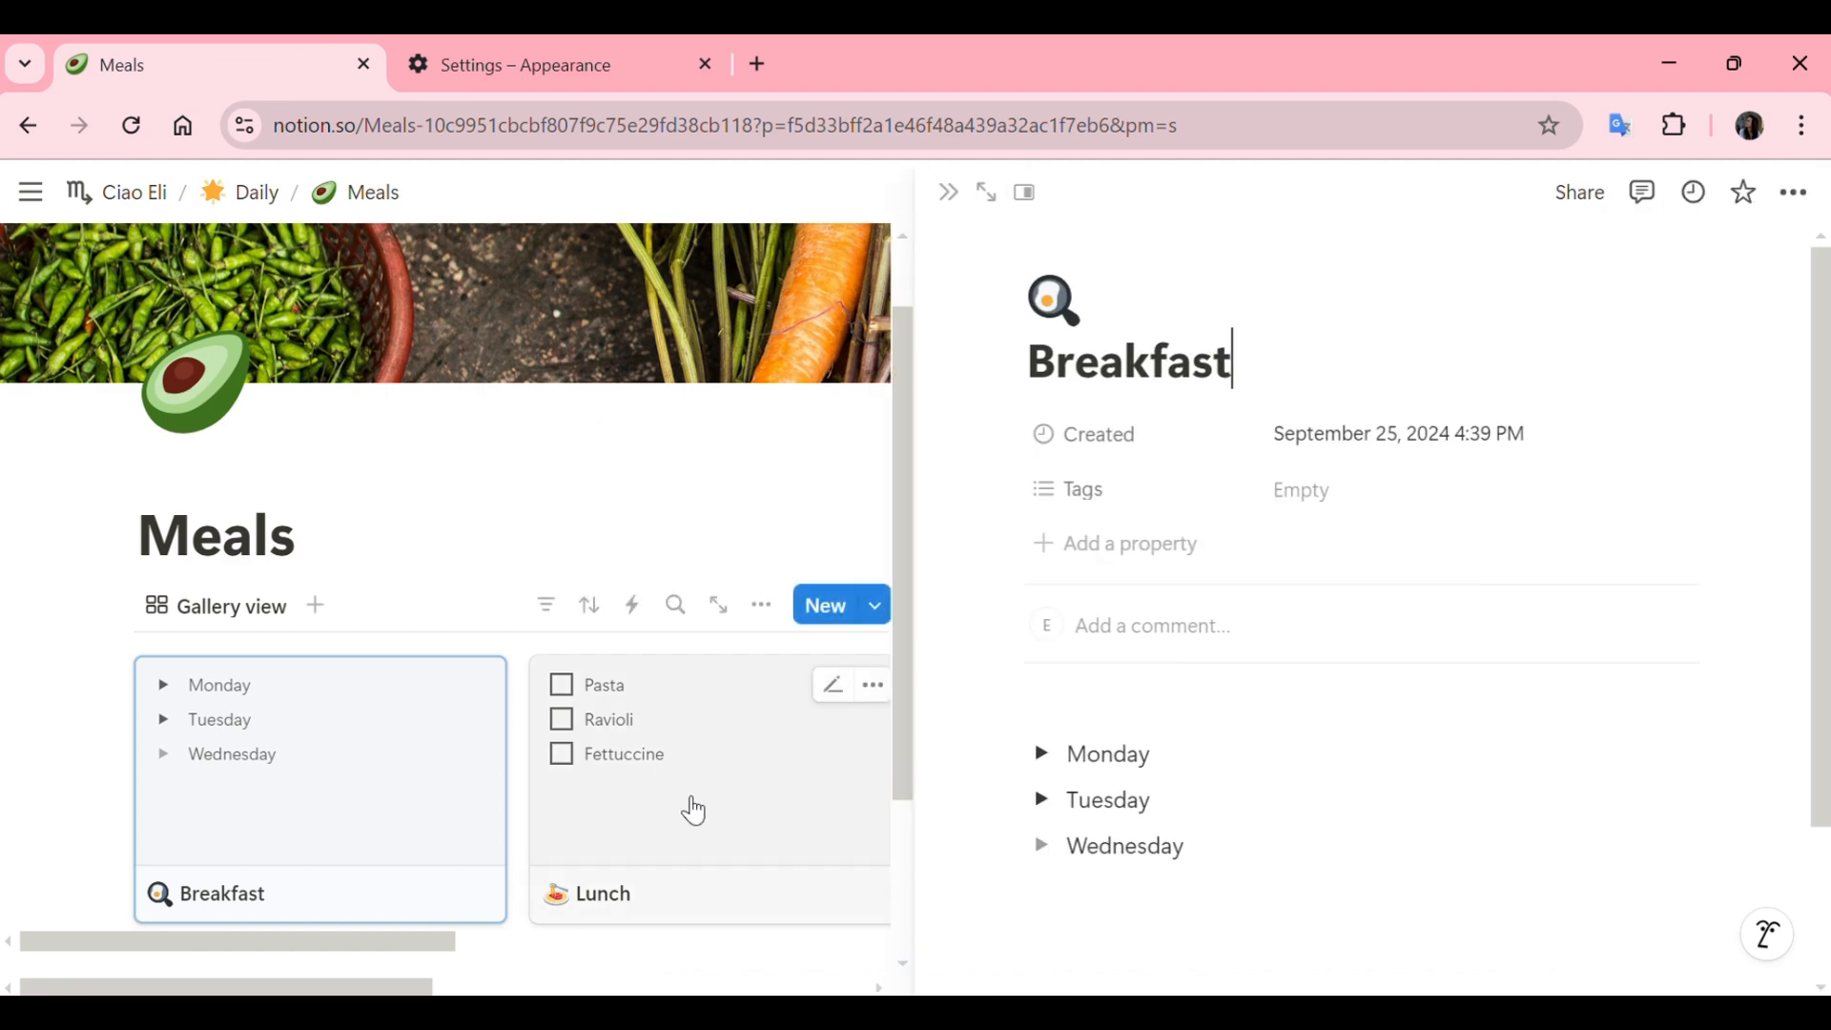
# - Preview the Lunch card in the centre and in side peek, and close it again
pyautogui.click(790, 804)
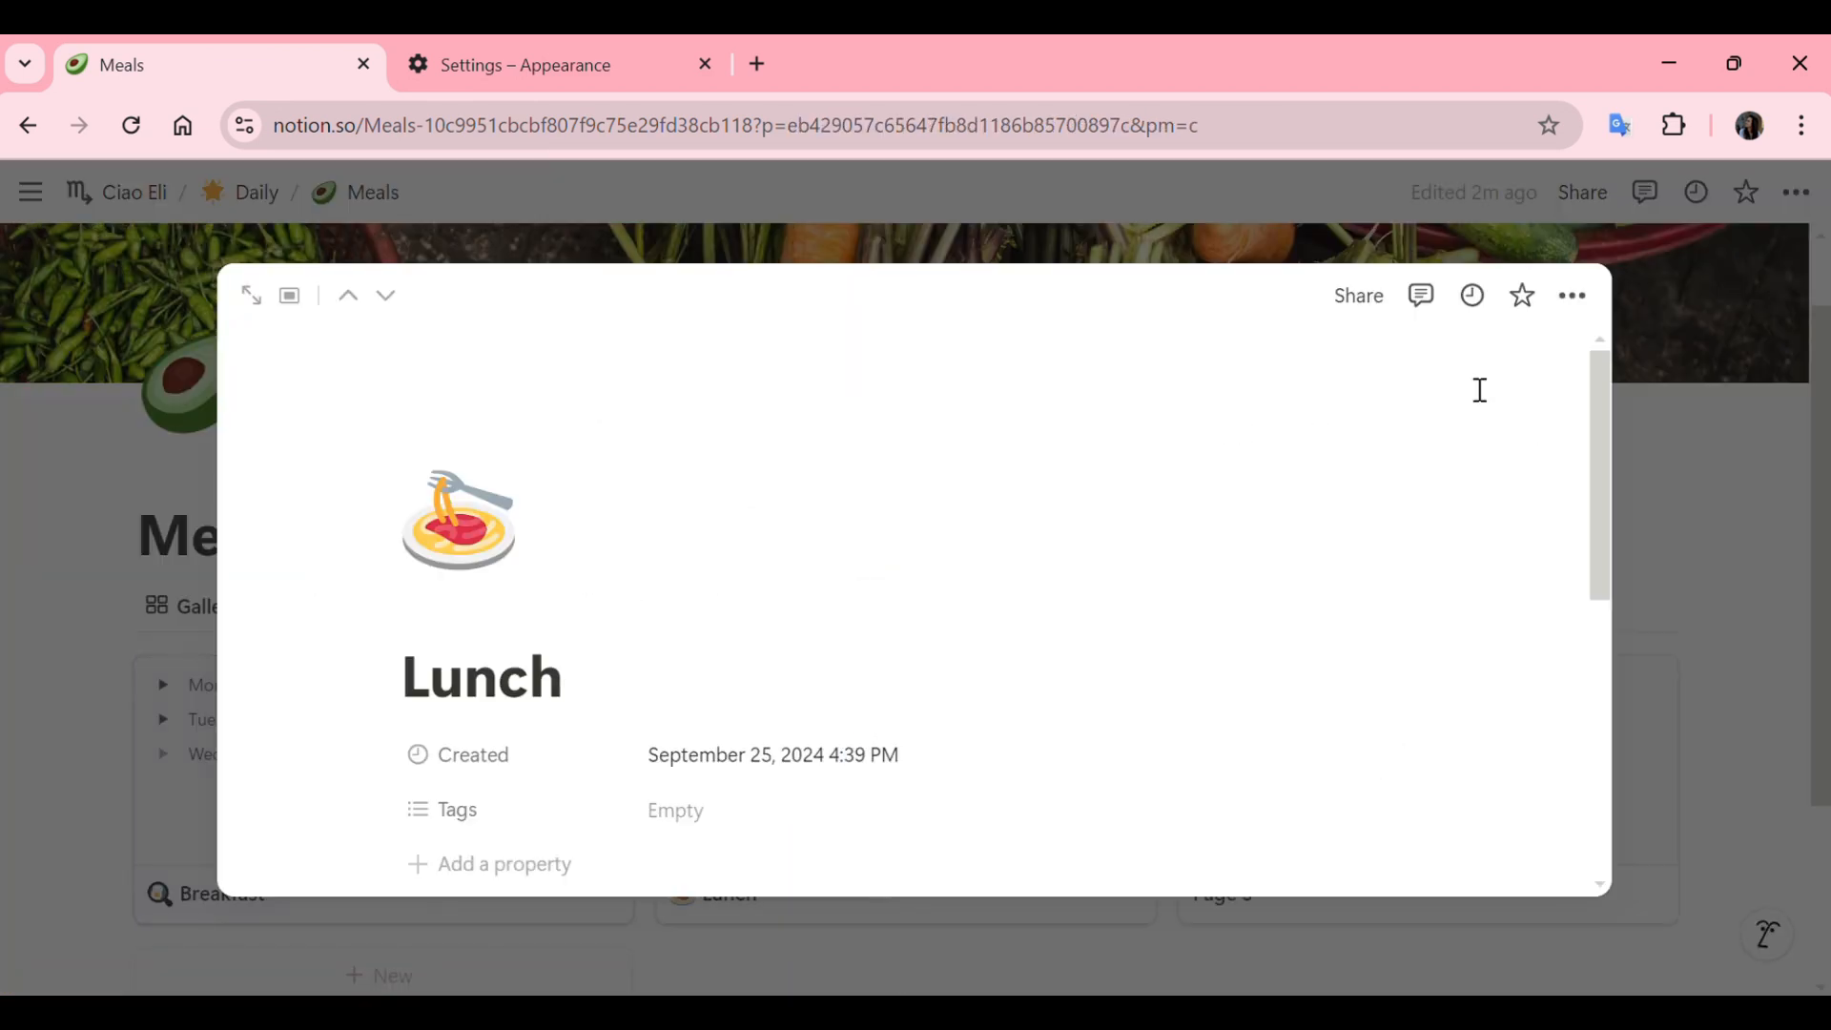
pyautogui.click(1681, 606)
pyautogui.click(1126, 687)
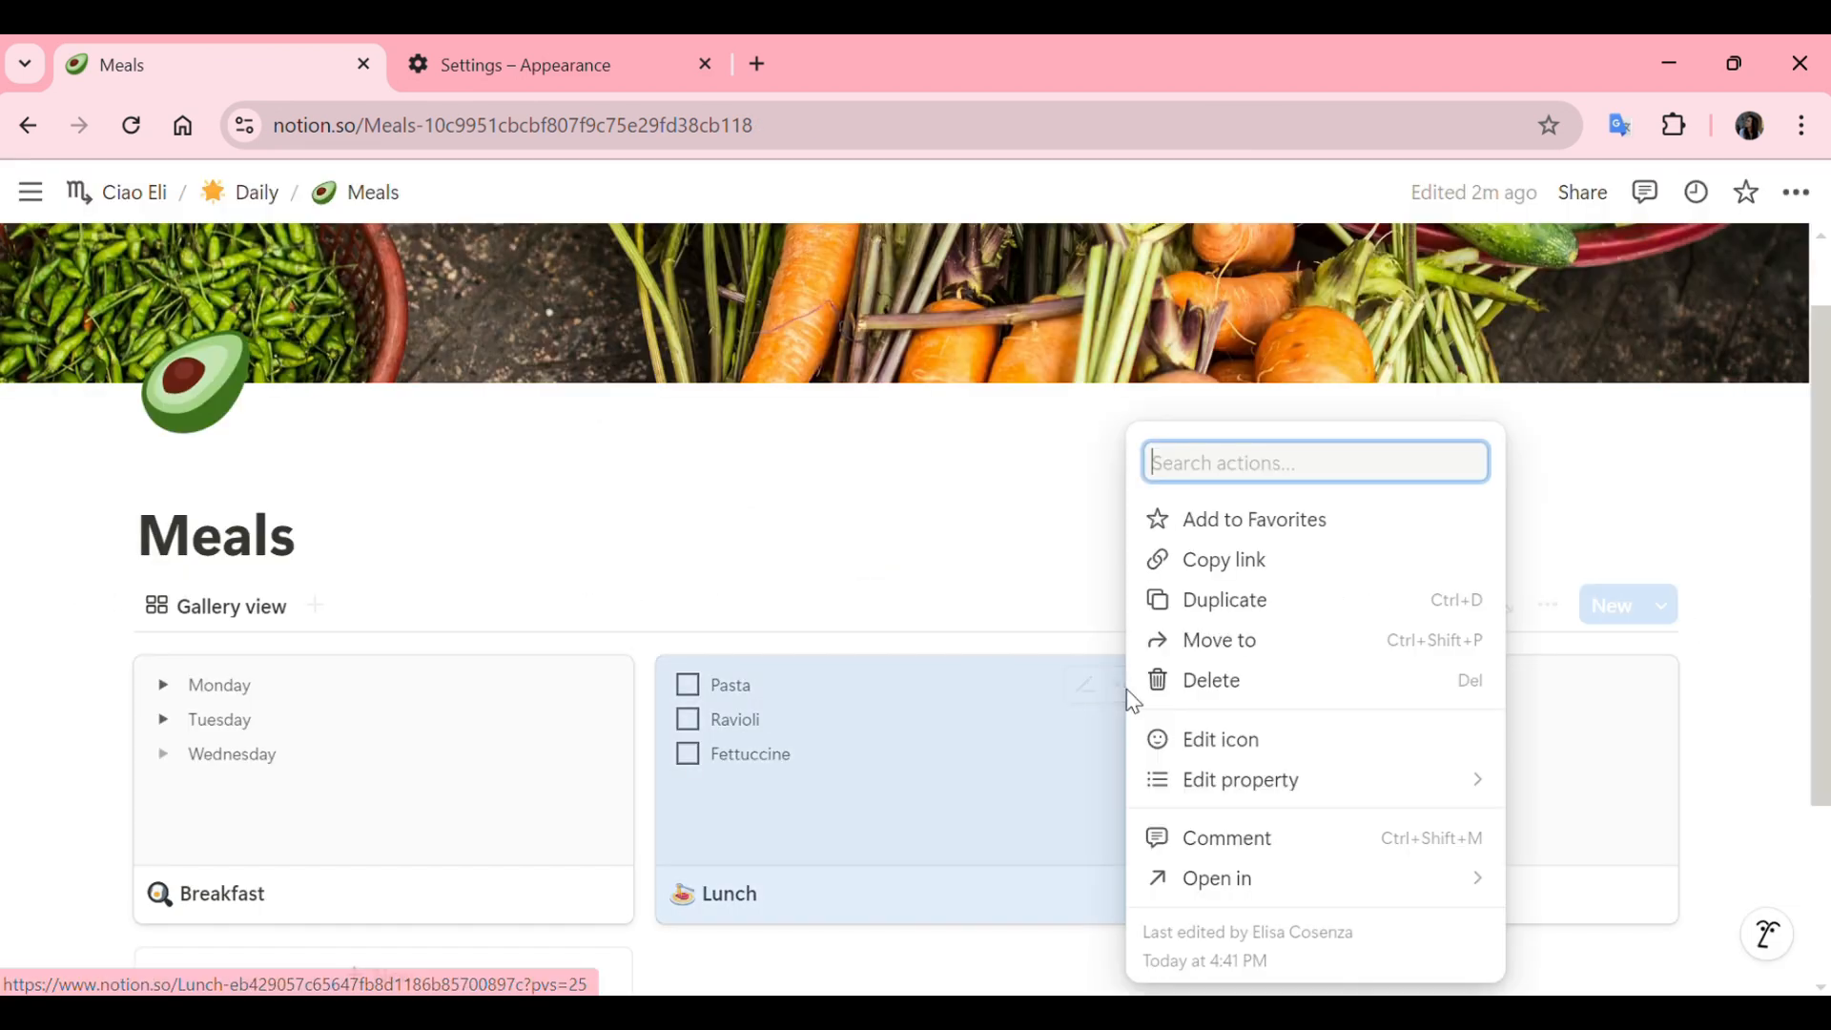
pyautogui.moveTo(1202, 889)
pyautogui.click(1525, 904)
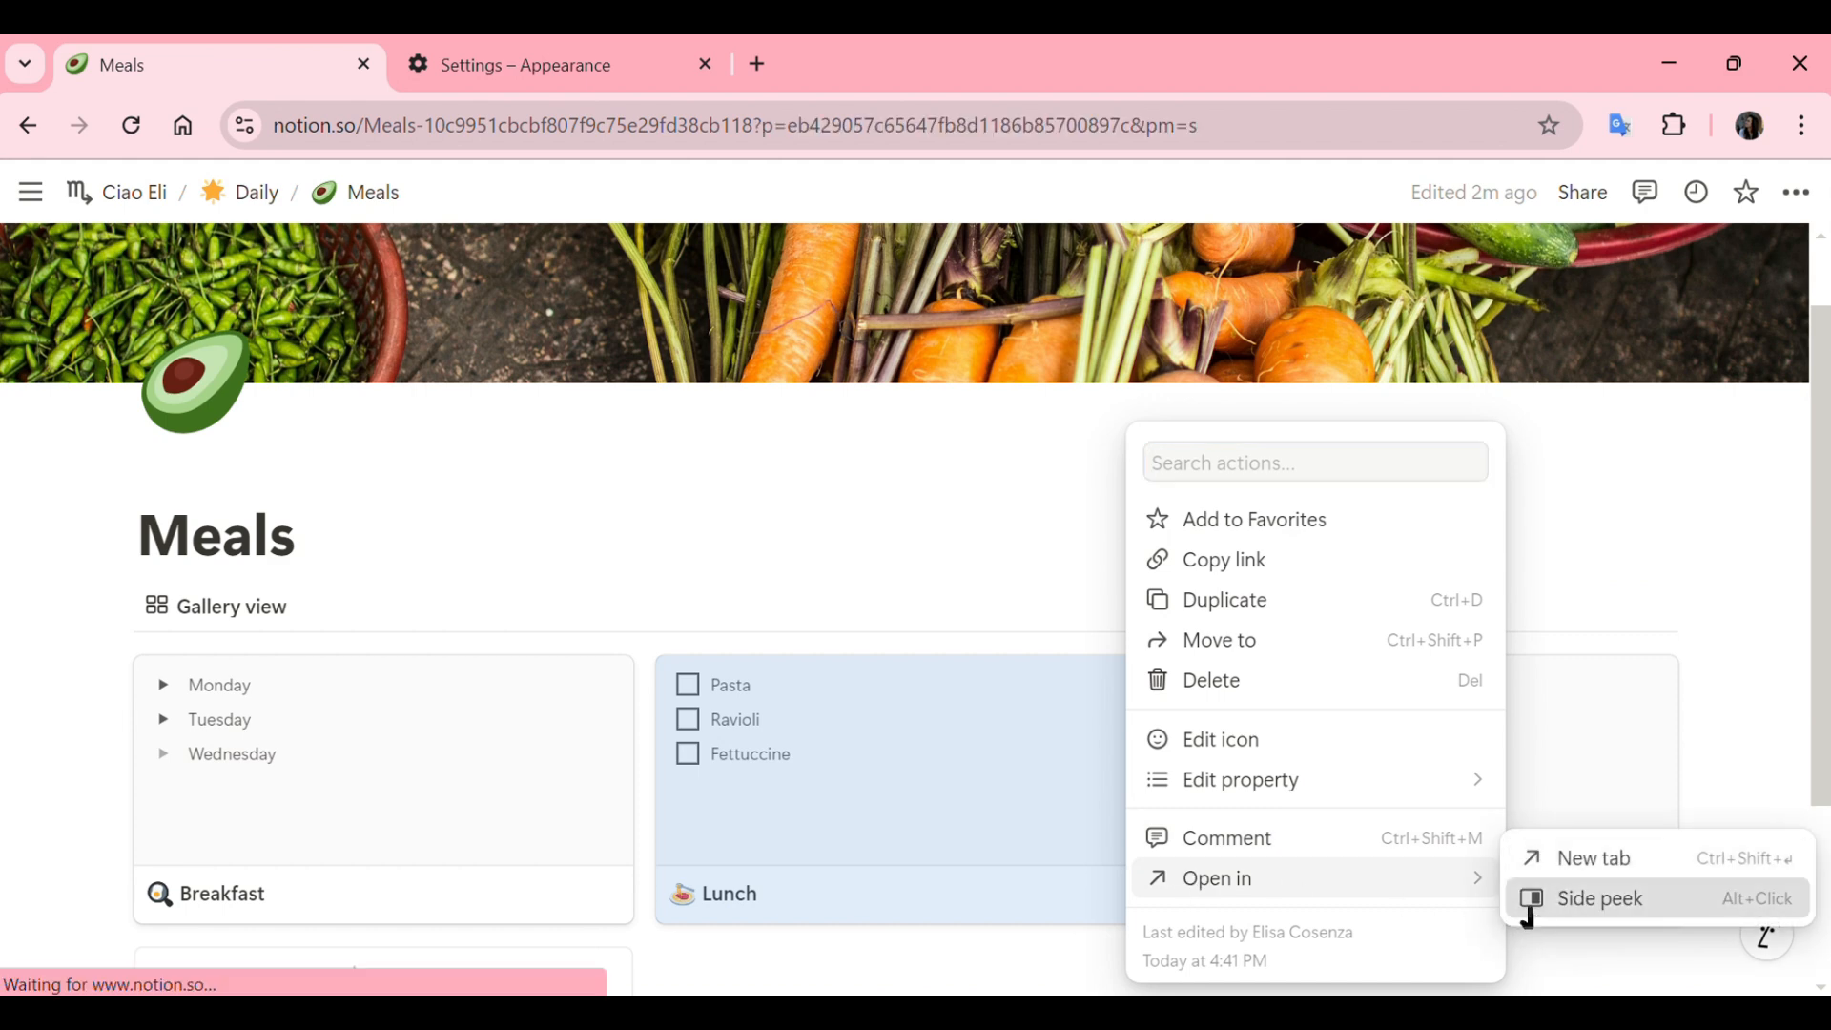
pyautogui.click(756, 465)
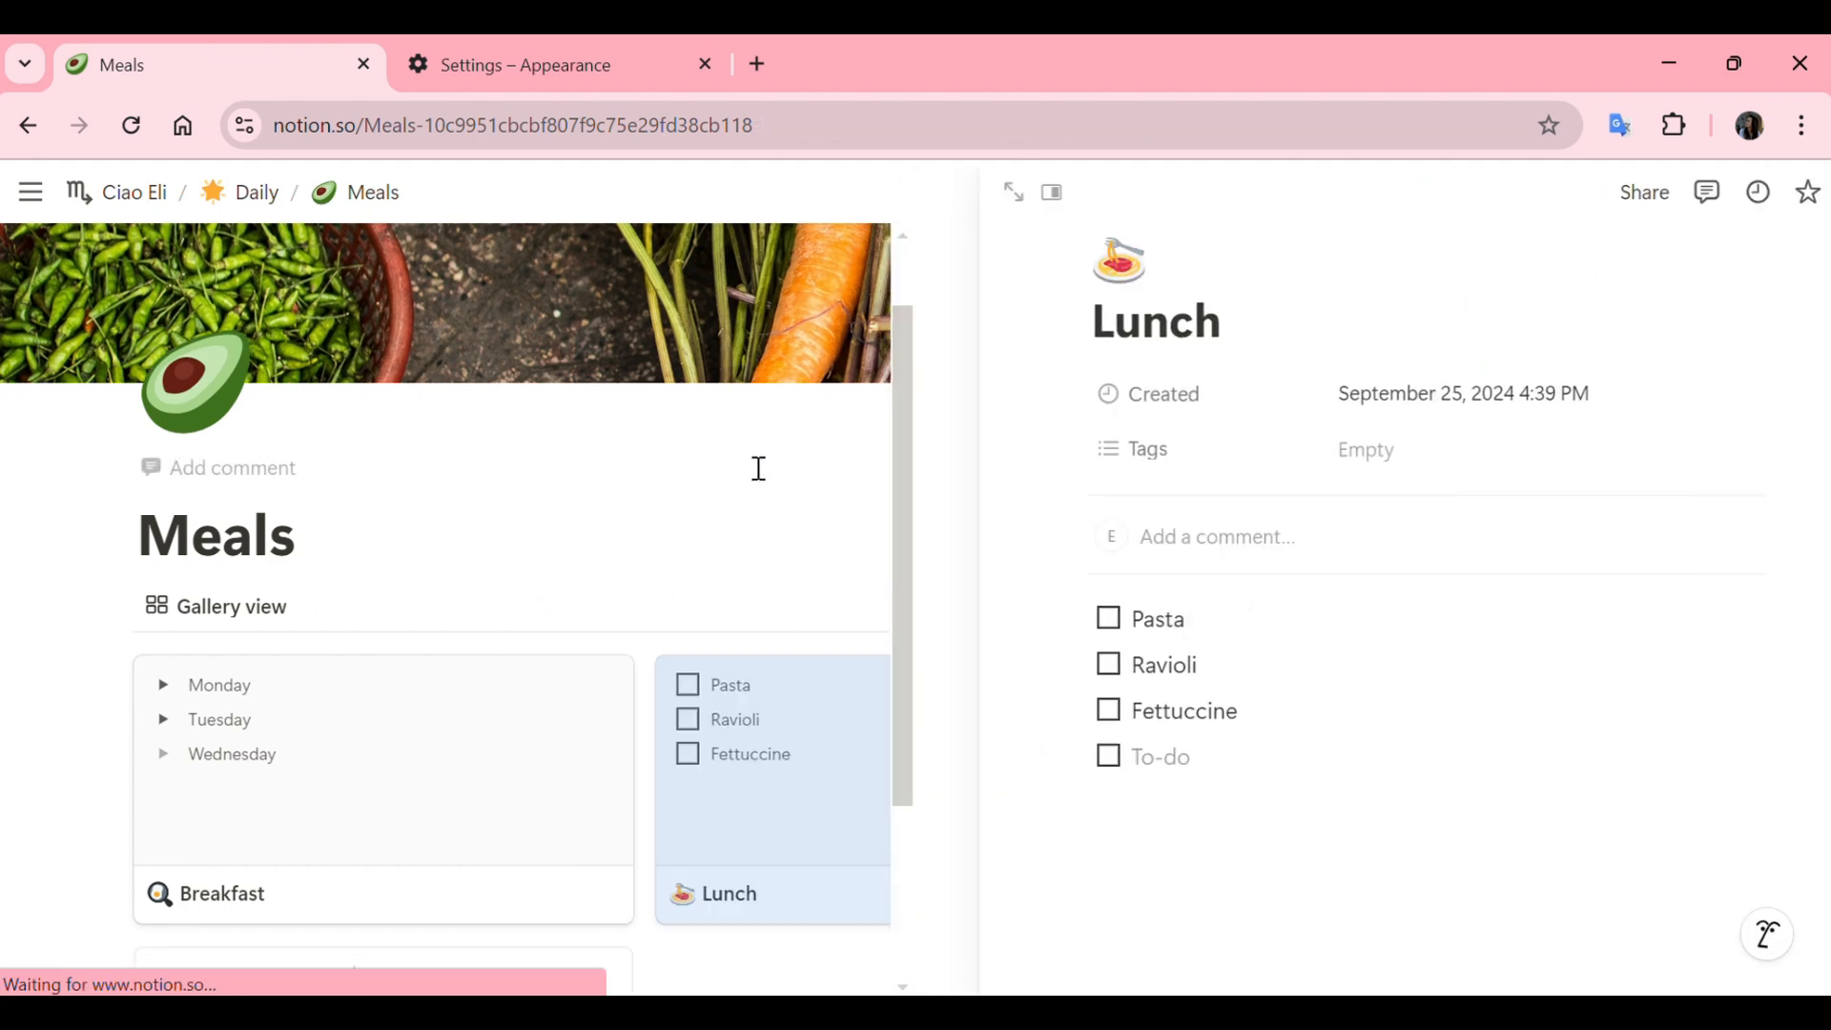
# - Go back from the Meals page to its parent Daily page and bring the columns into view
pyautogui.scroll(3, 1068, 854)
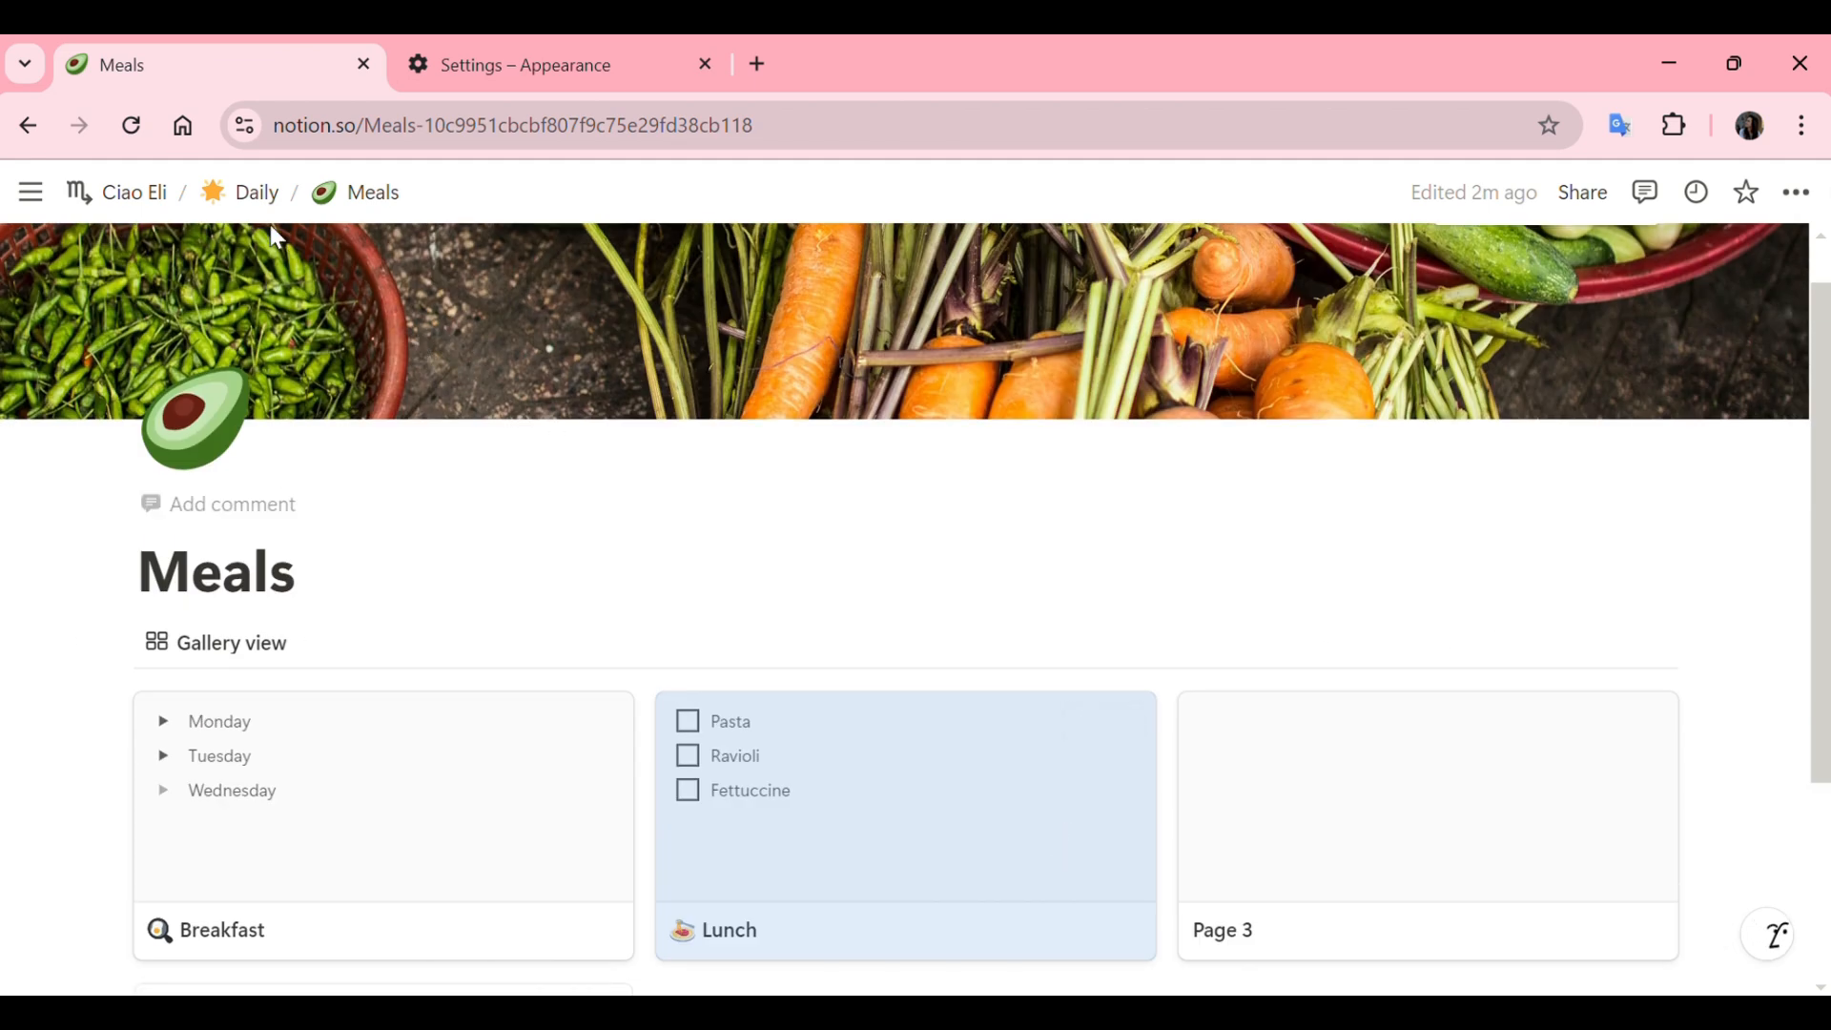
pyautogui.click(250, 193)
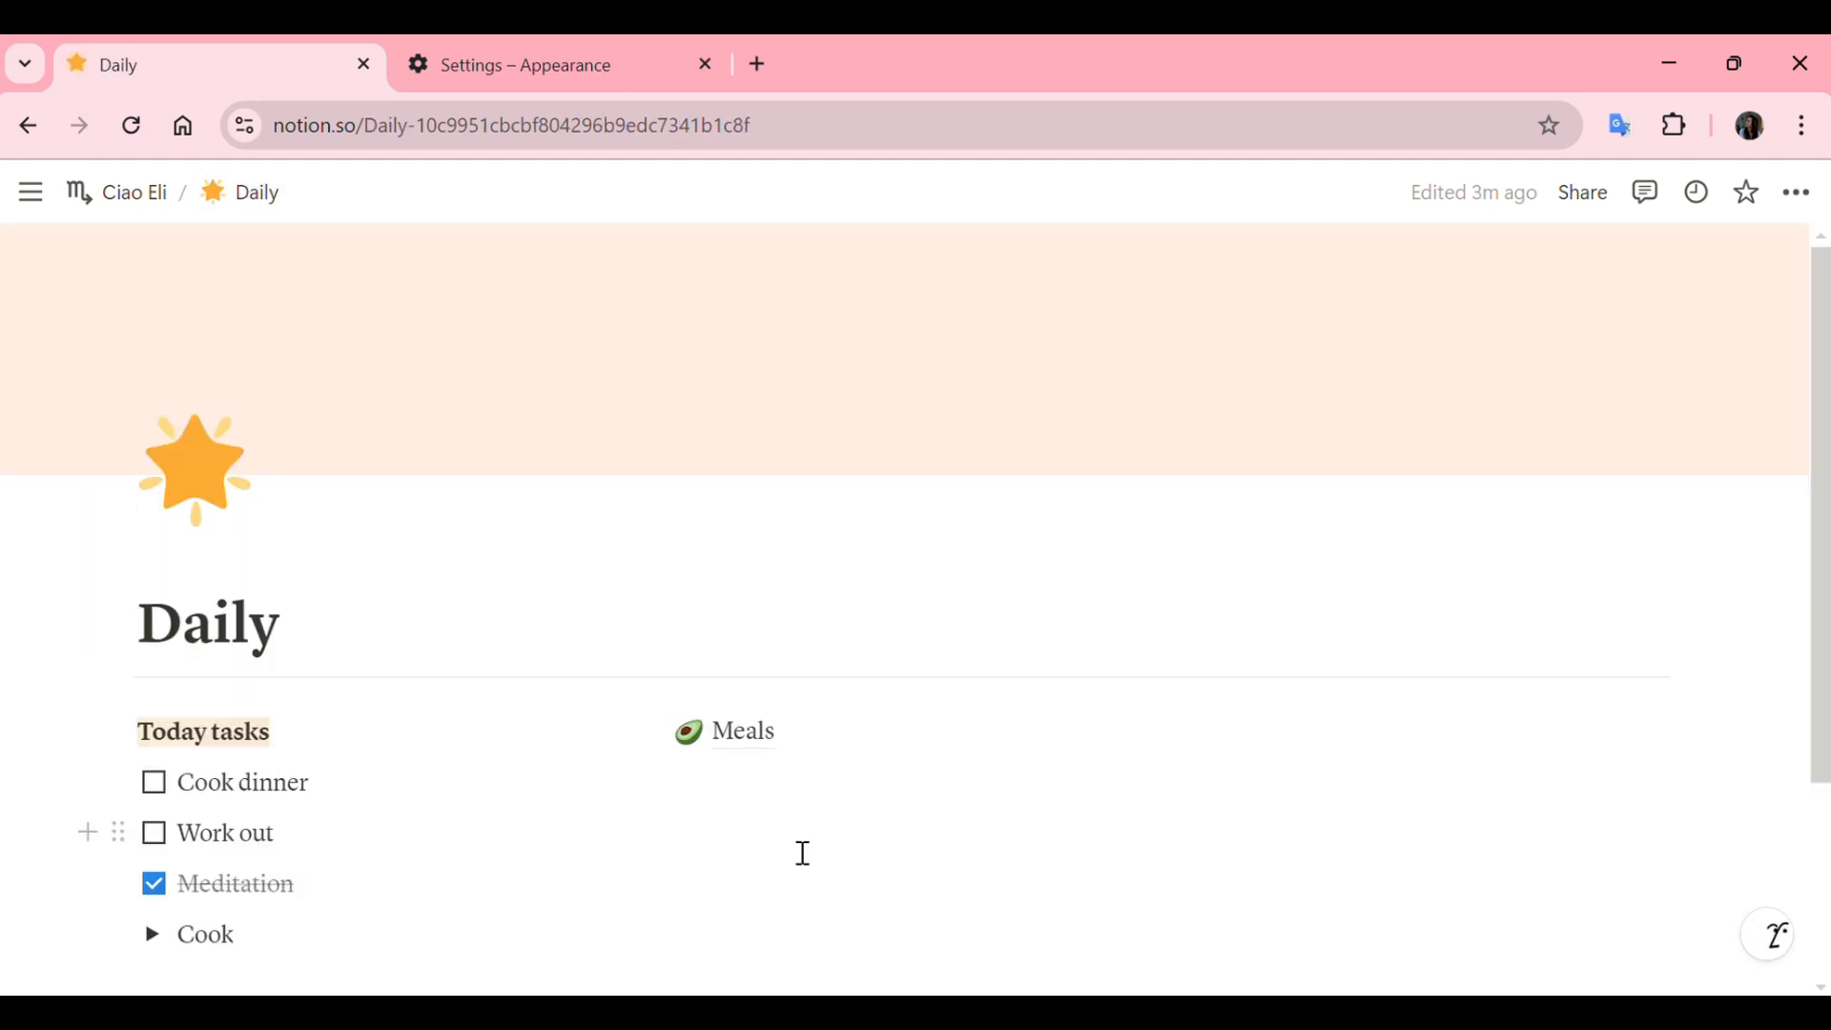
pyautogui.scroll(-3, 801, 852)
pyautogui.moveTo(766, 523)
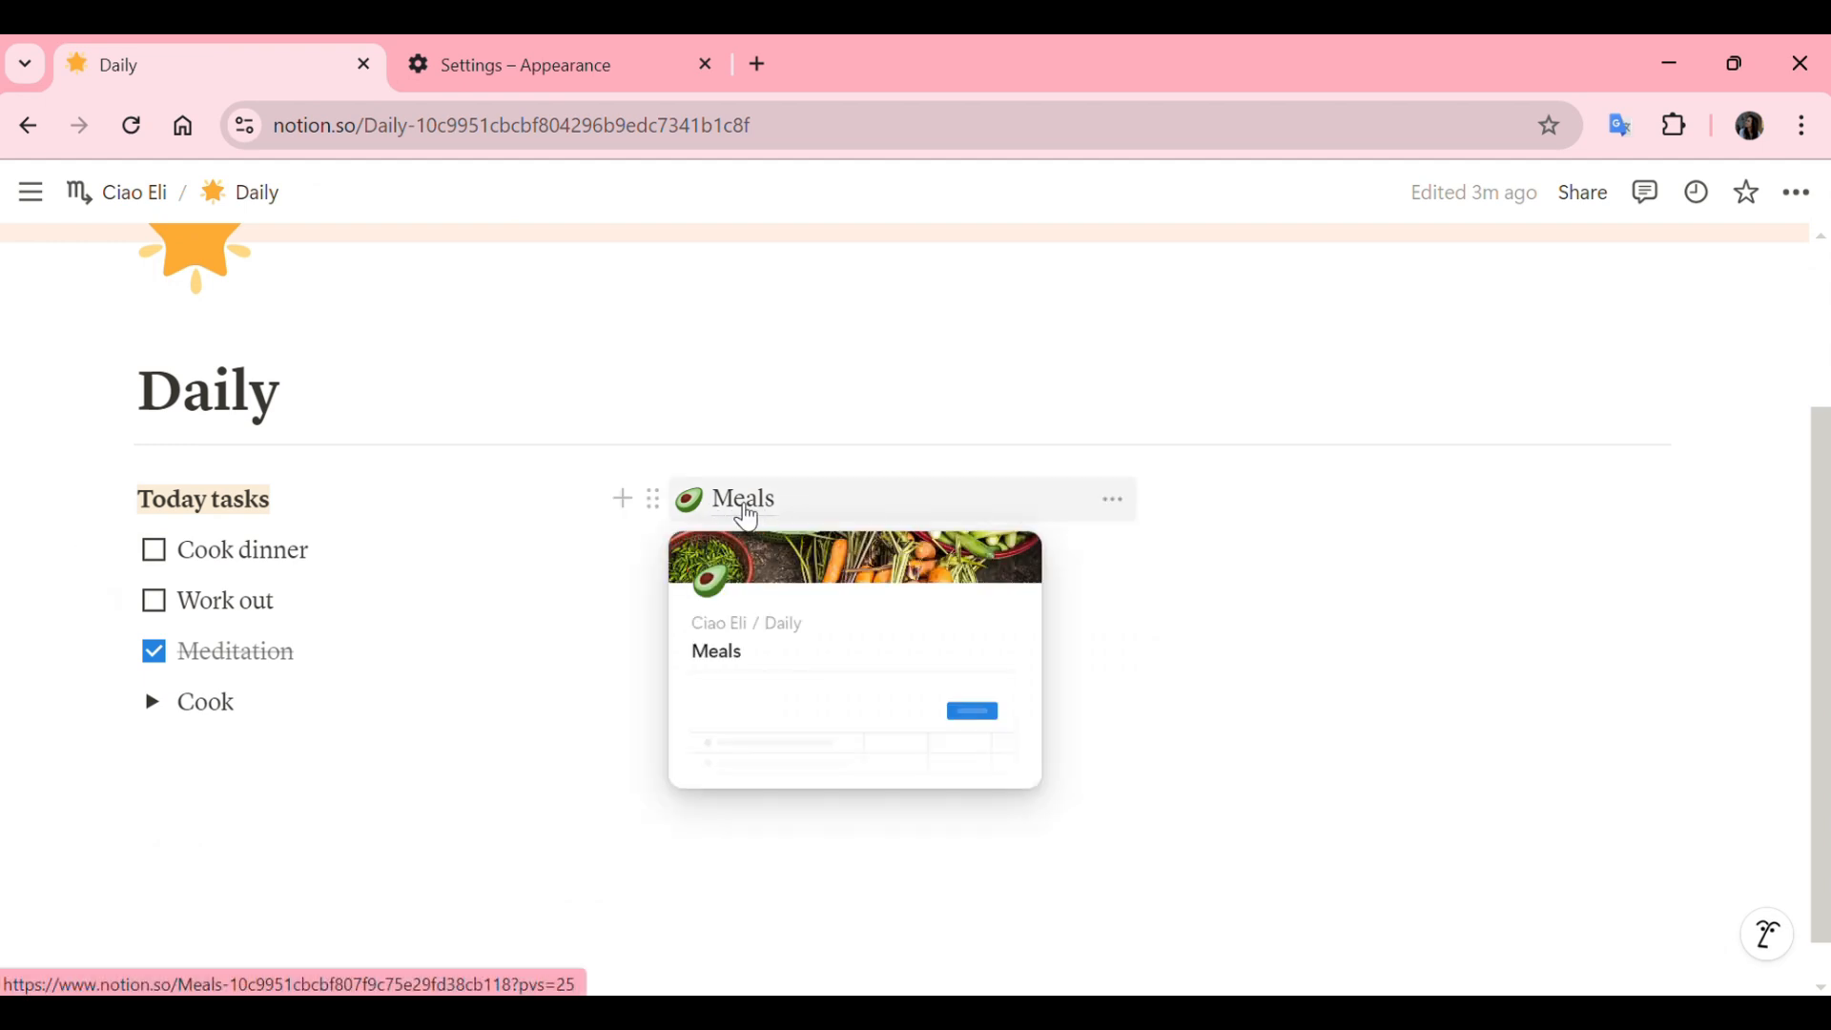
# - Insert a Calendar view database in the empty third column of the Daily page without linking an existing database
pyautogui.click(1413, 503)
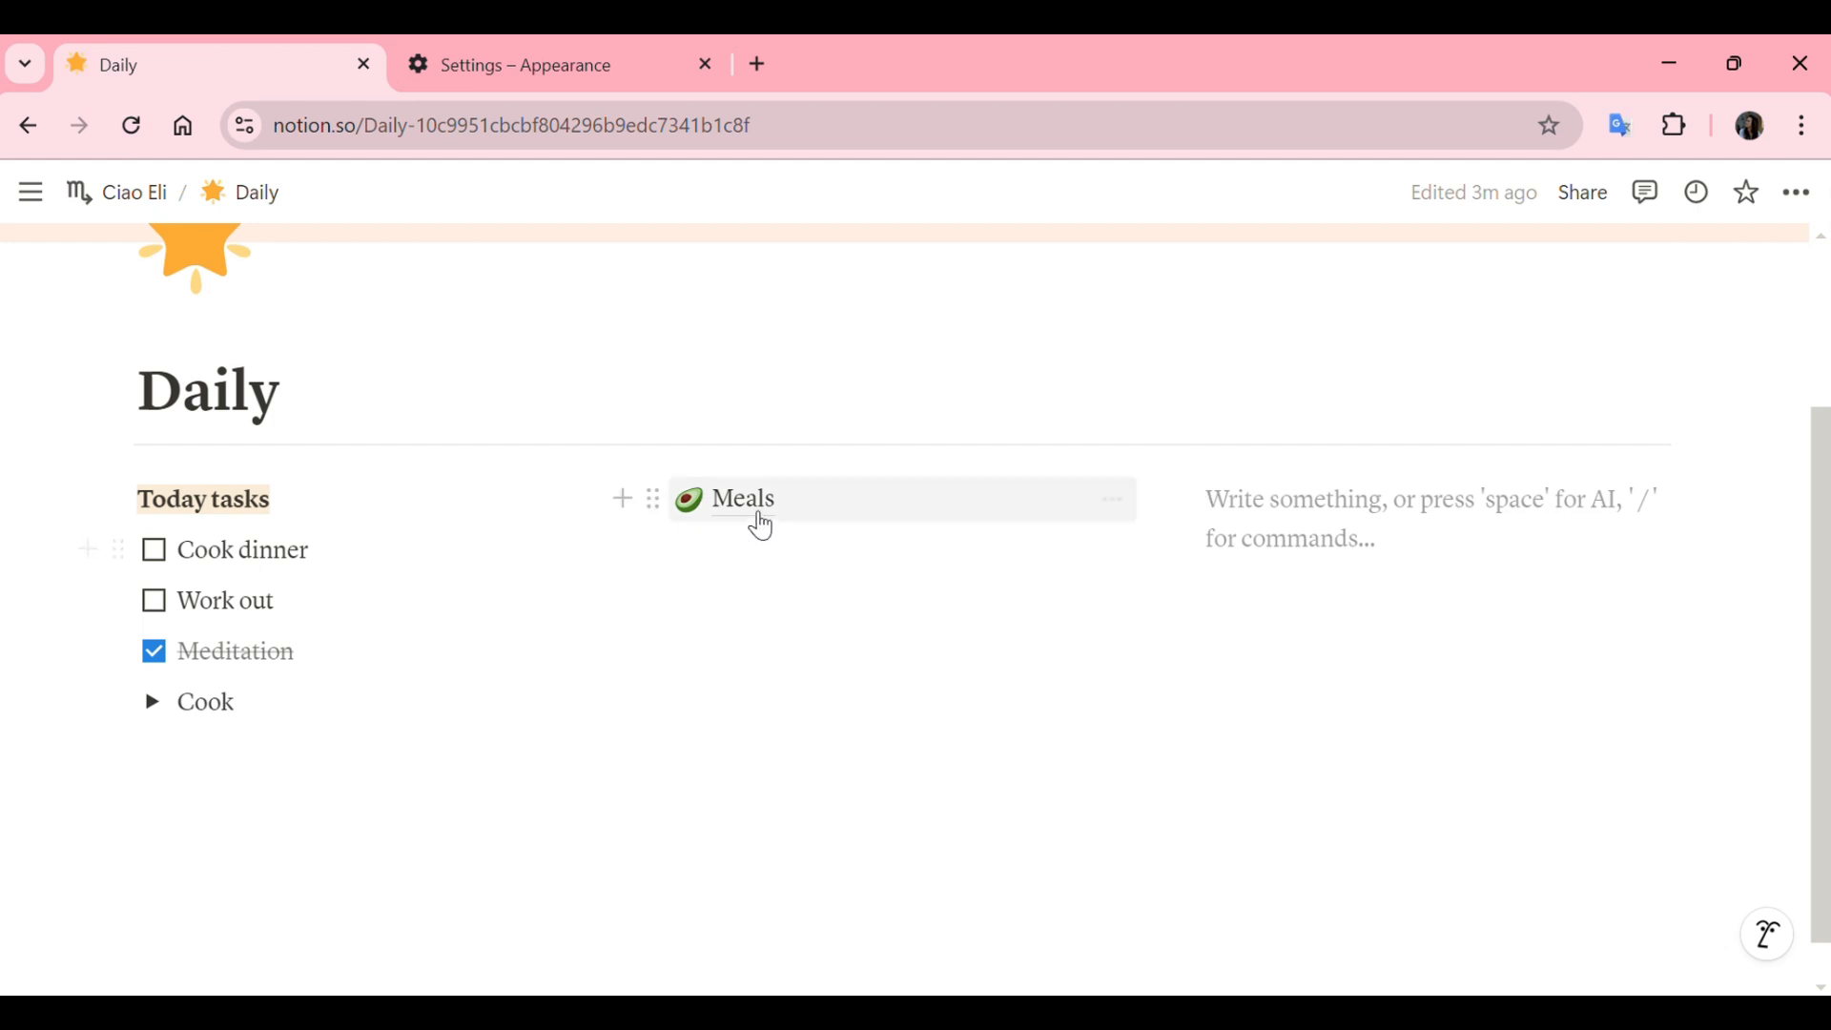
pyautogui.click(1157, 499)
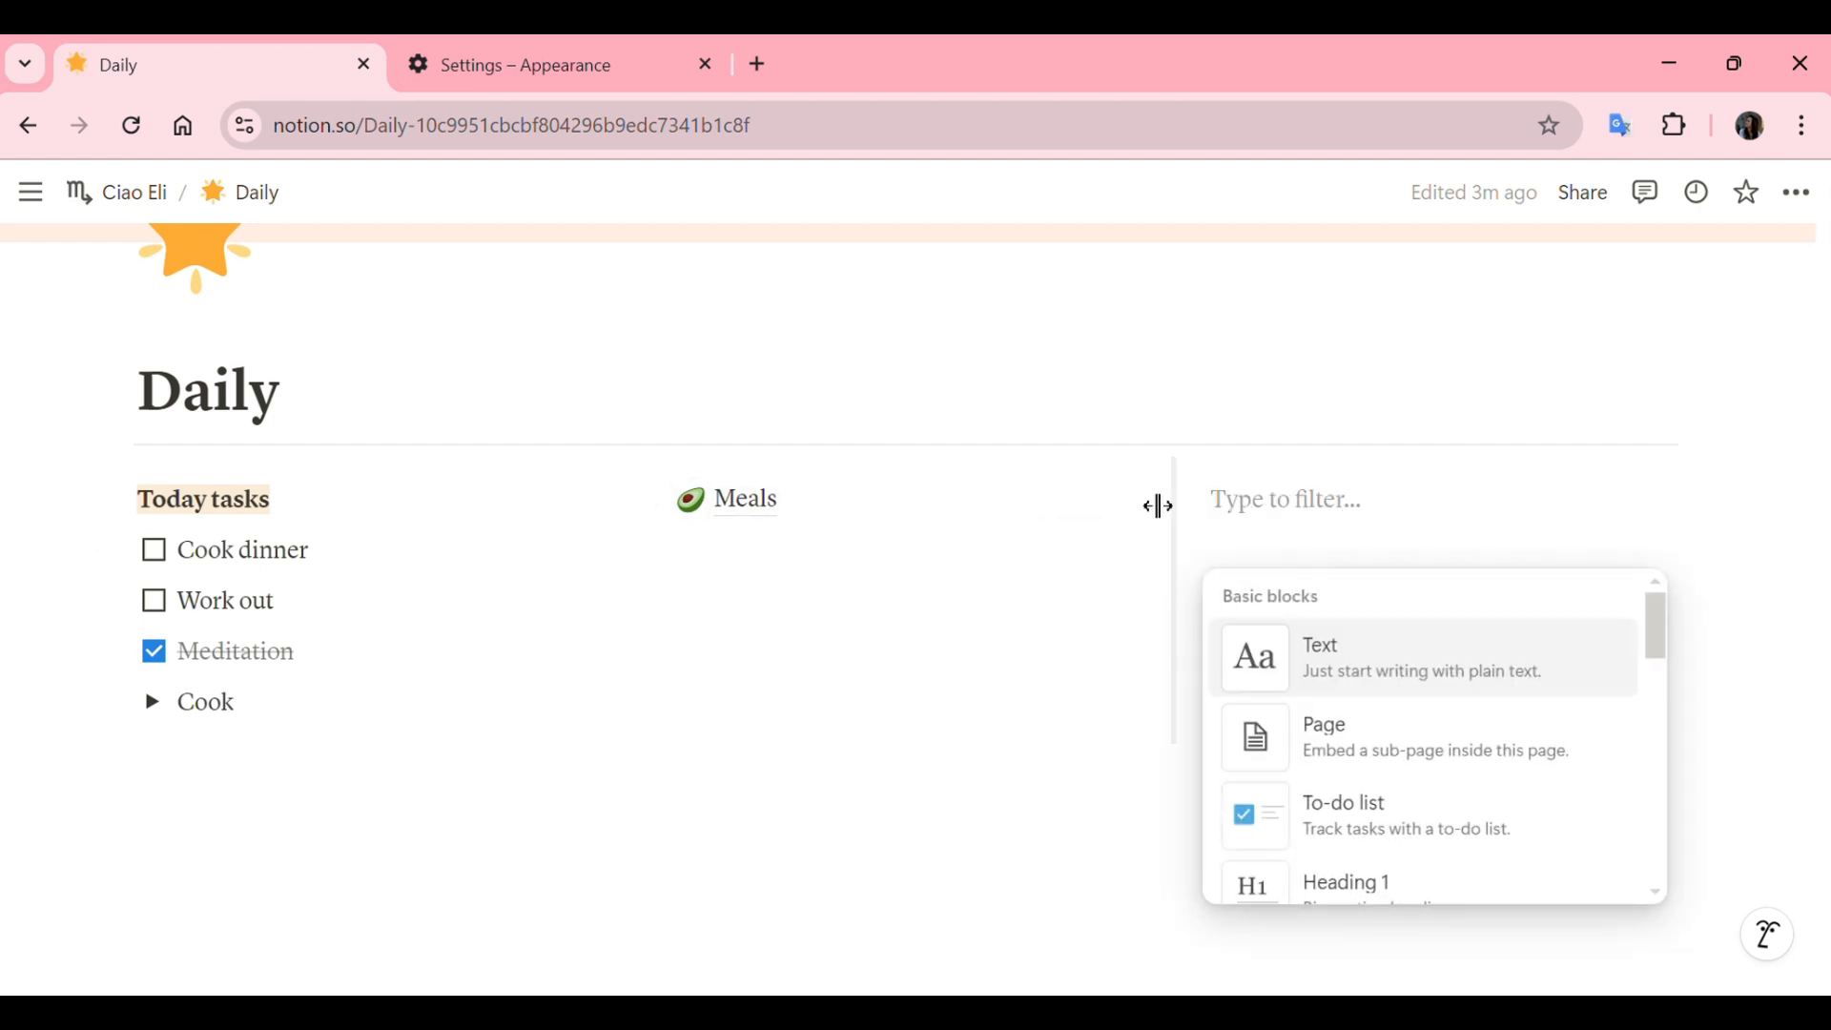
pyautogui.scroll(-3, 1364, 882)
pyautogui.scroll(-10, 1365, 892)
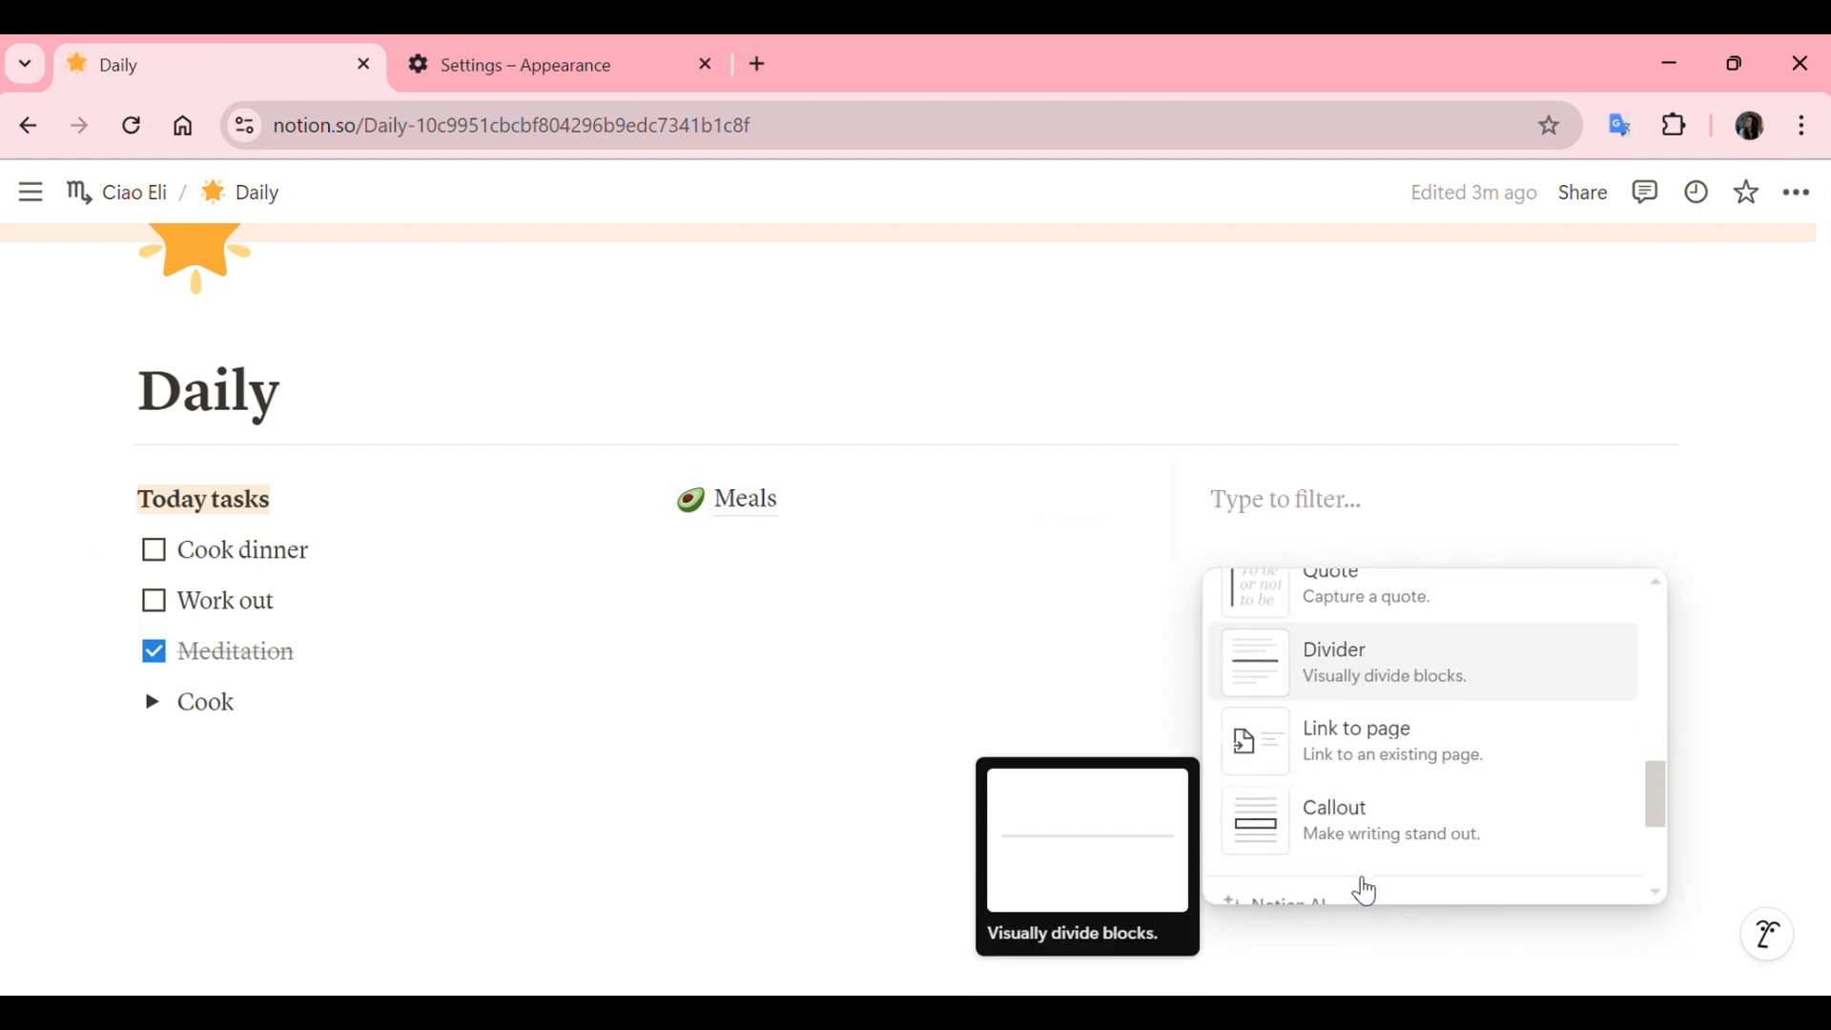
pyautogui.scroll(-12, 1366, 892)
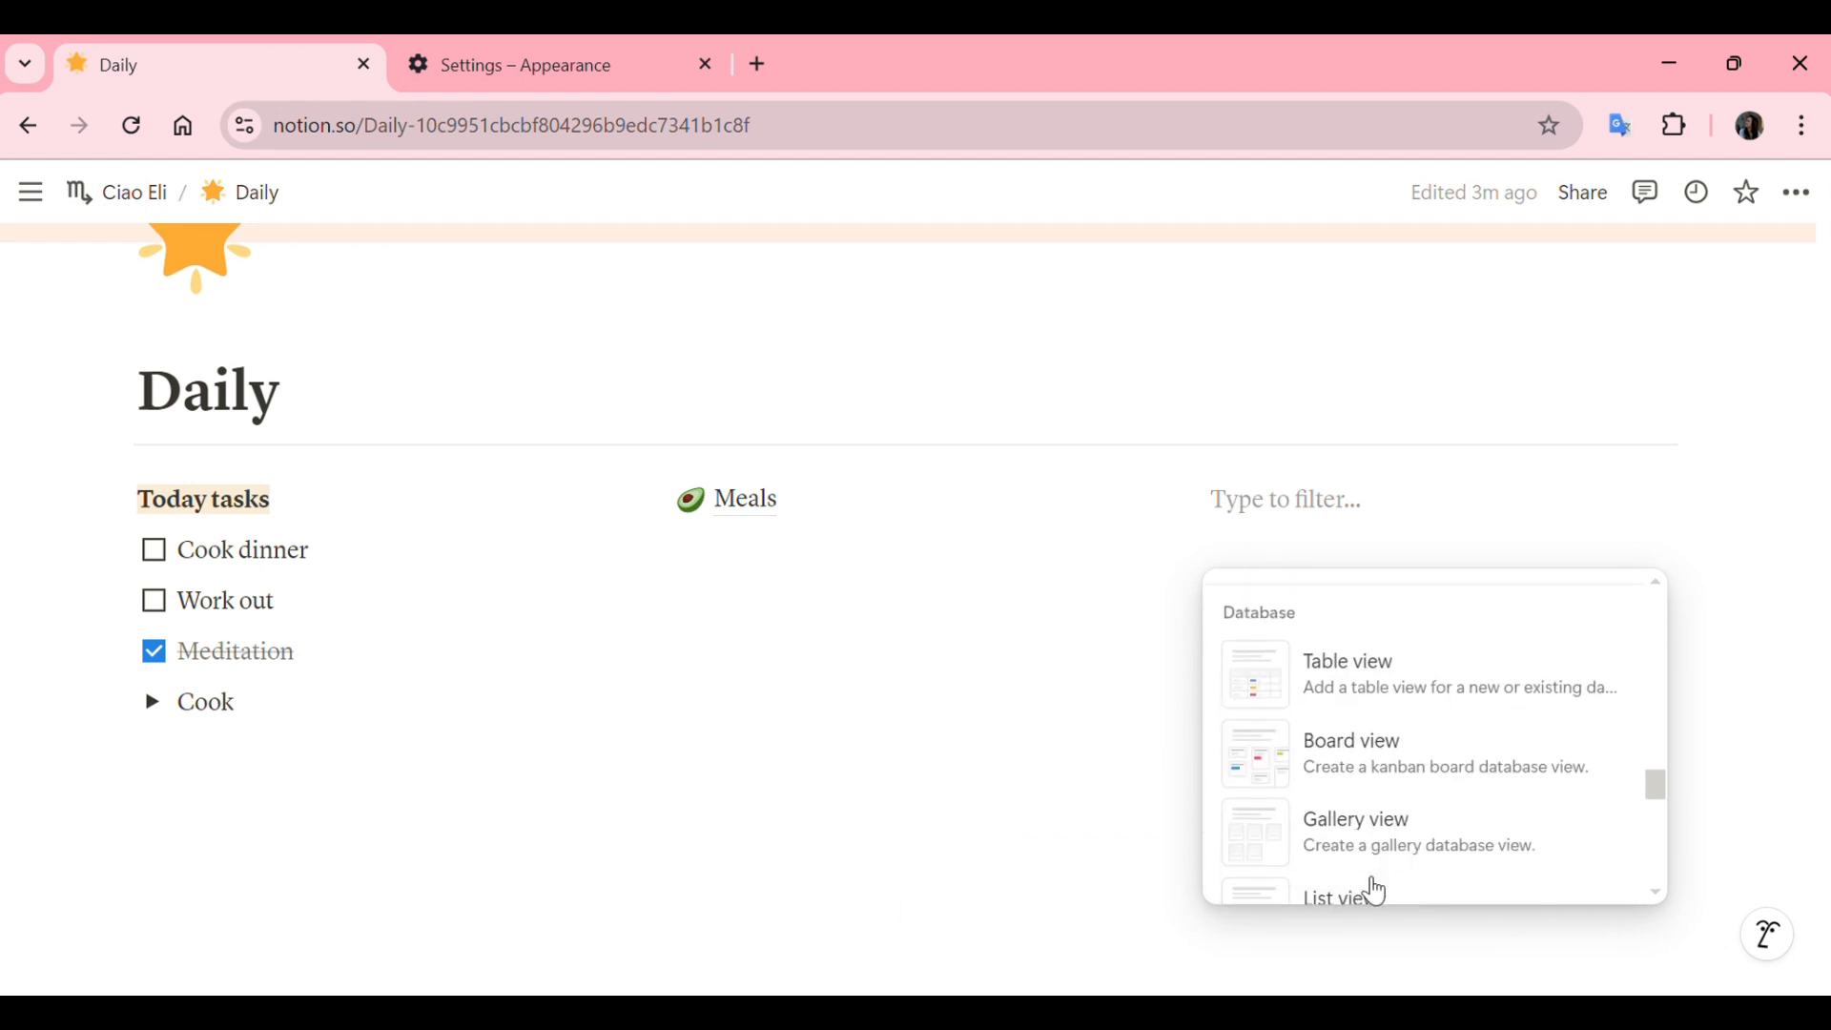
pyautogui.scroll(-1, 1365, 891)
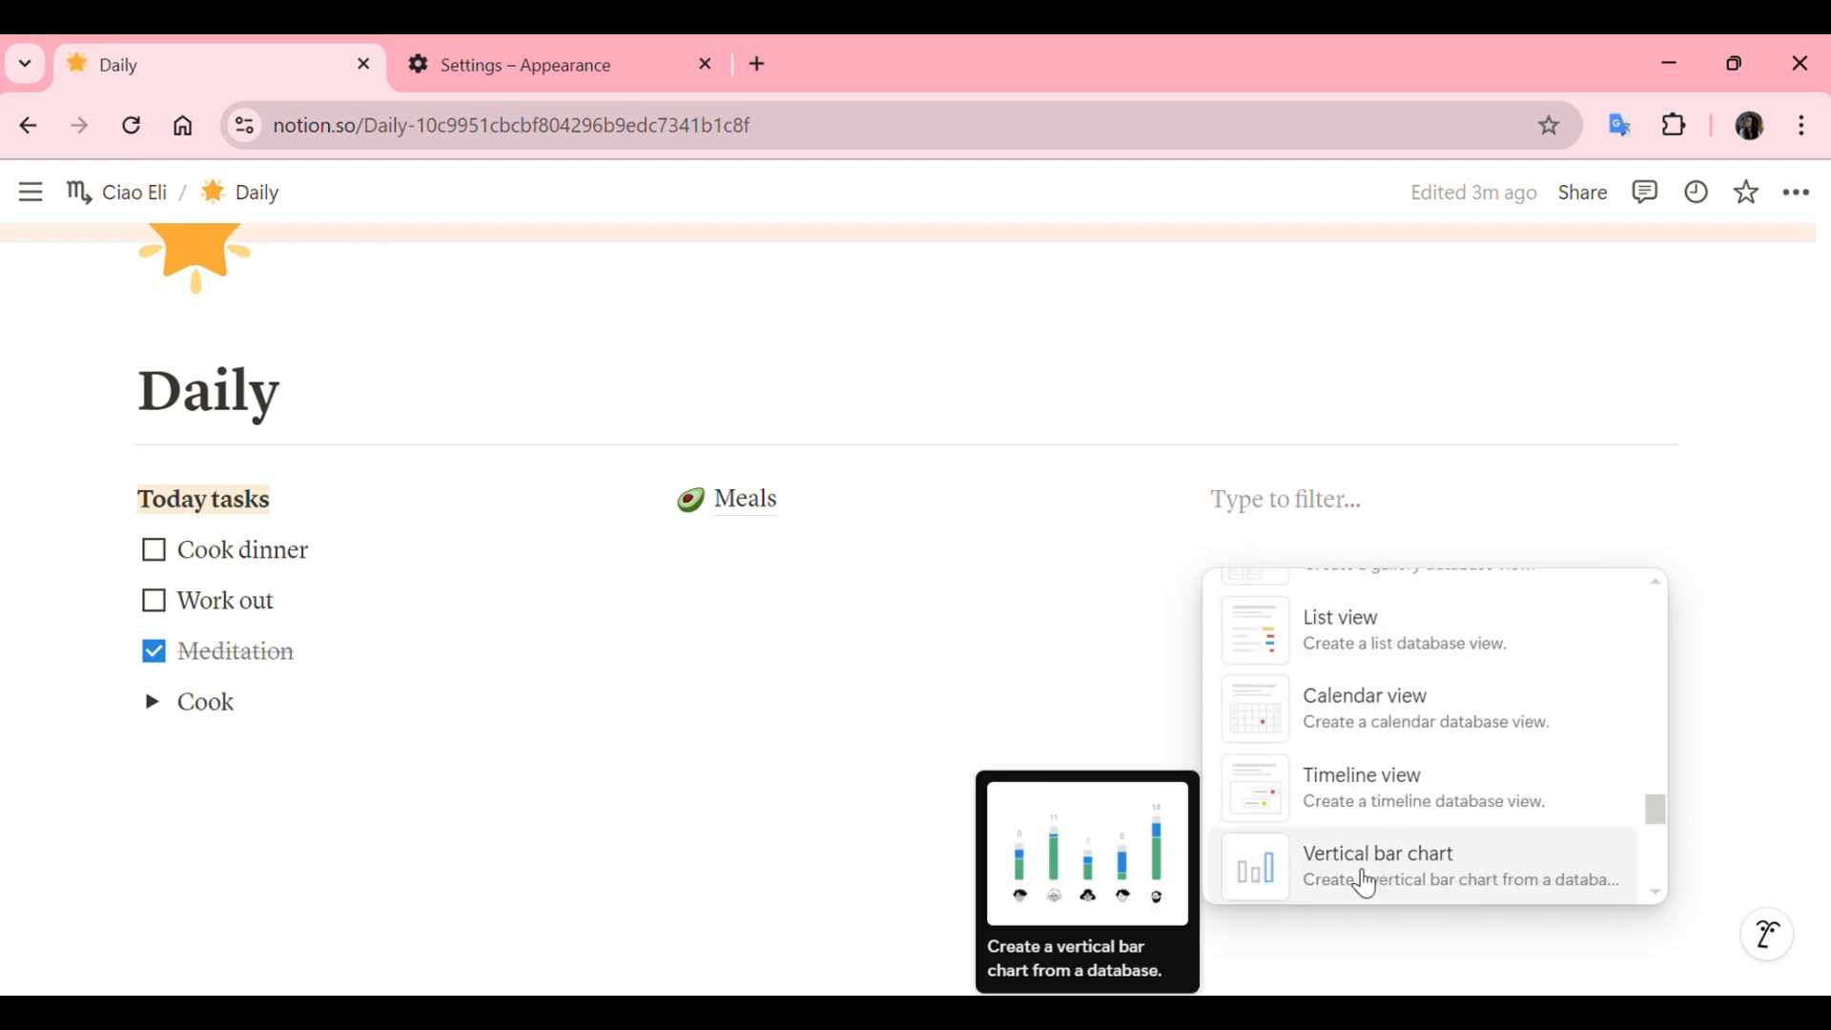
pyautogui.click(1349, 703)
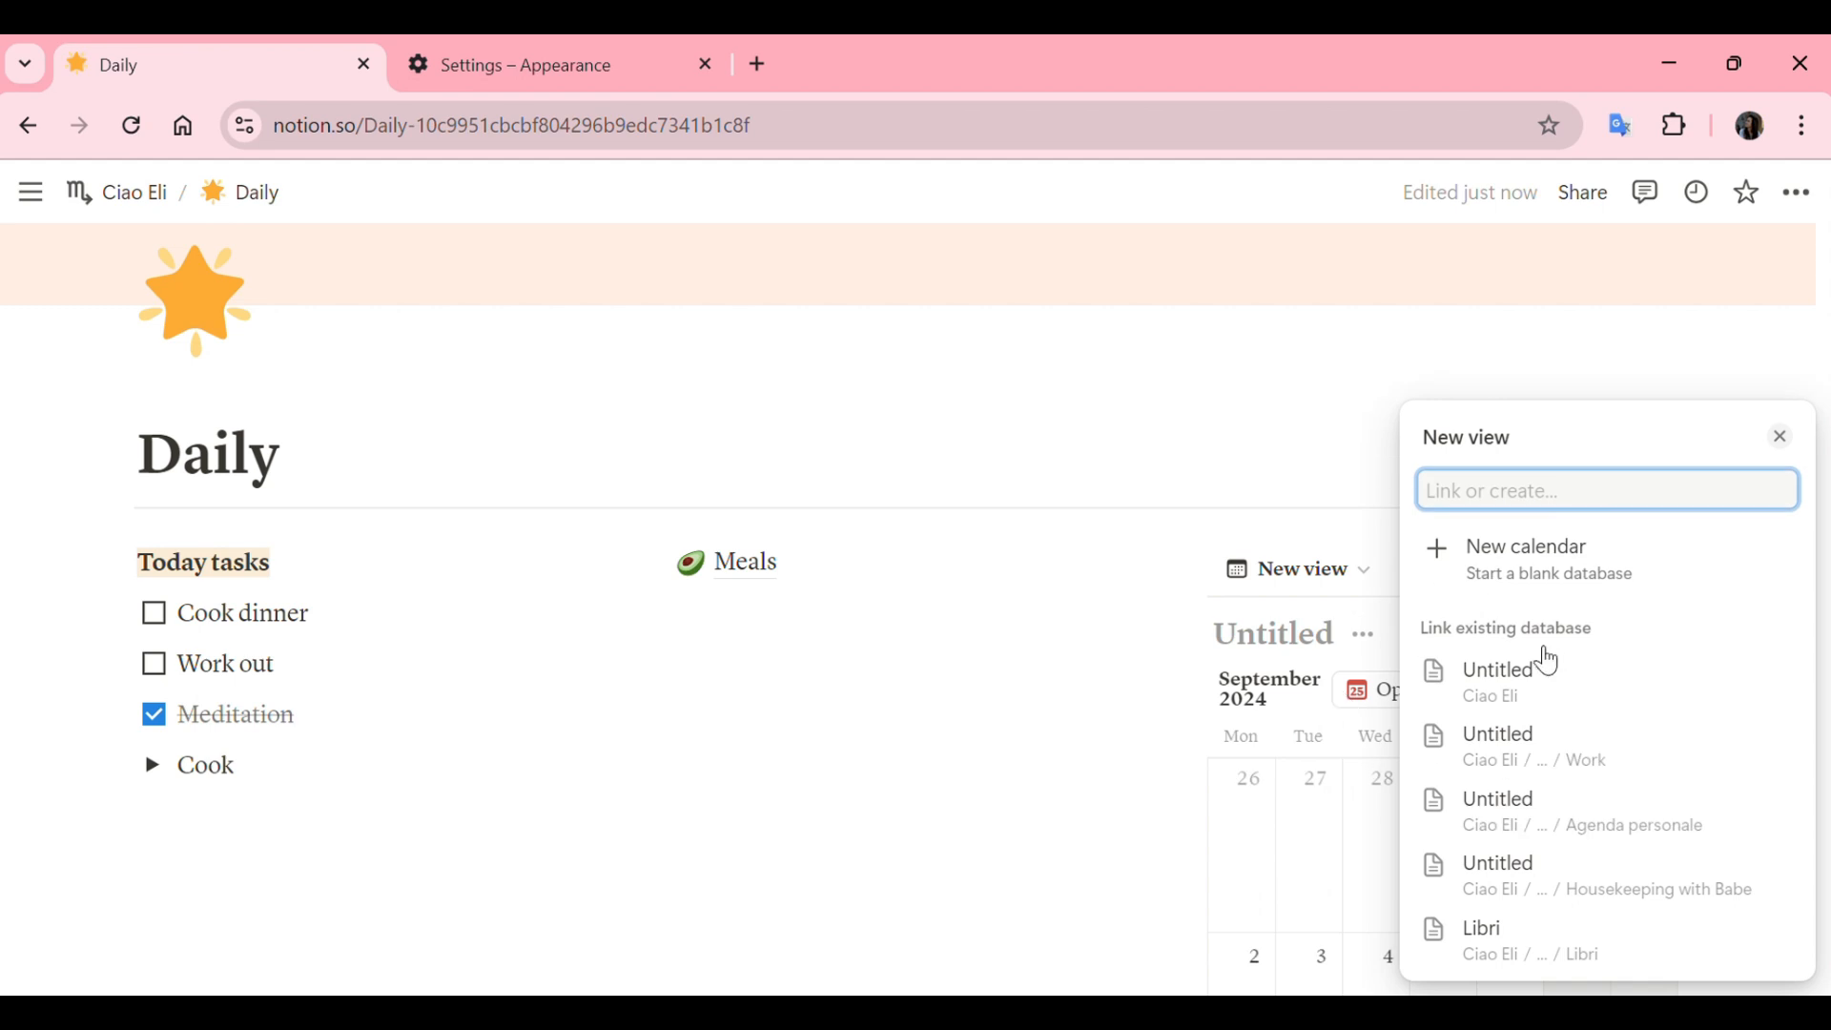
pyautogui.click(1781, 439)
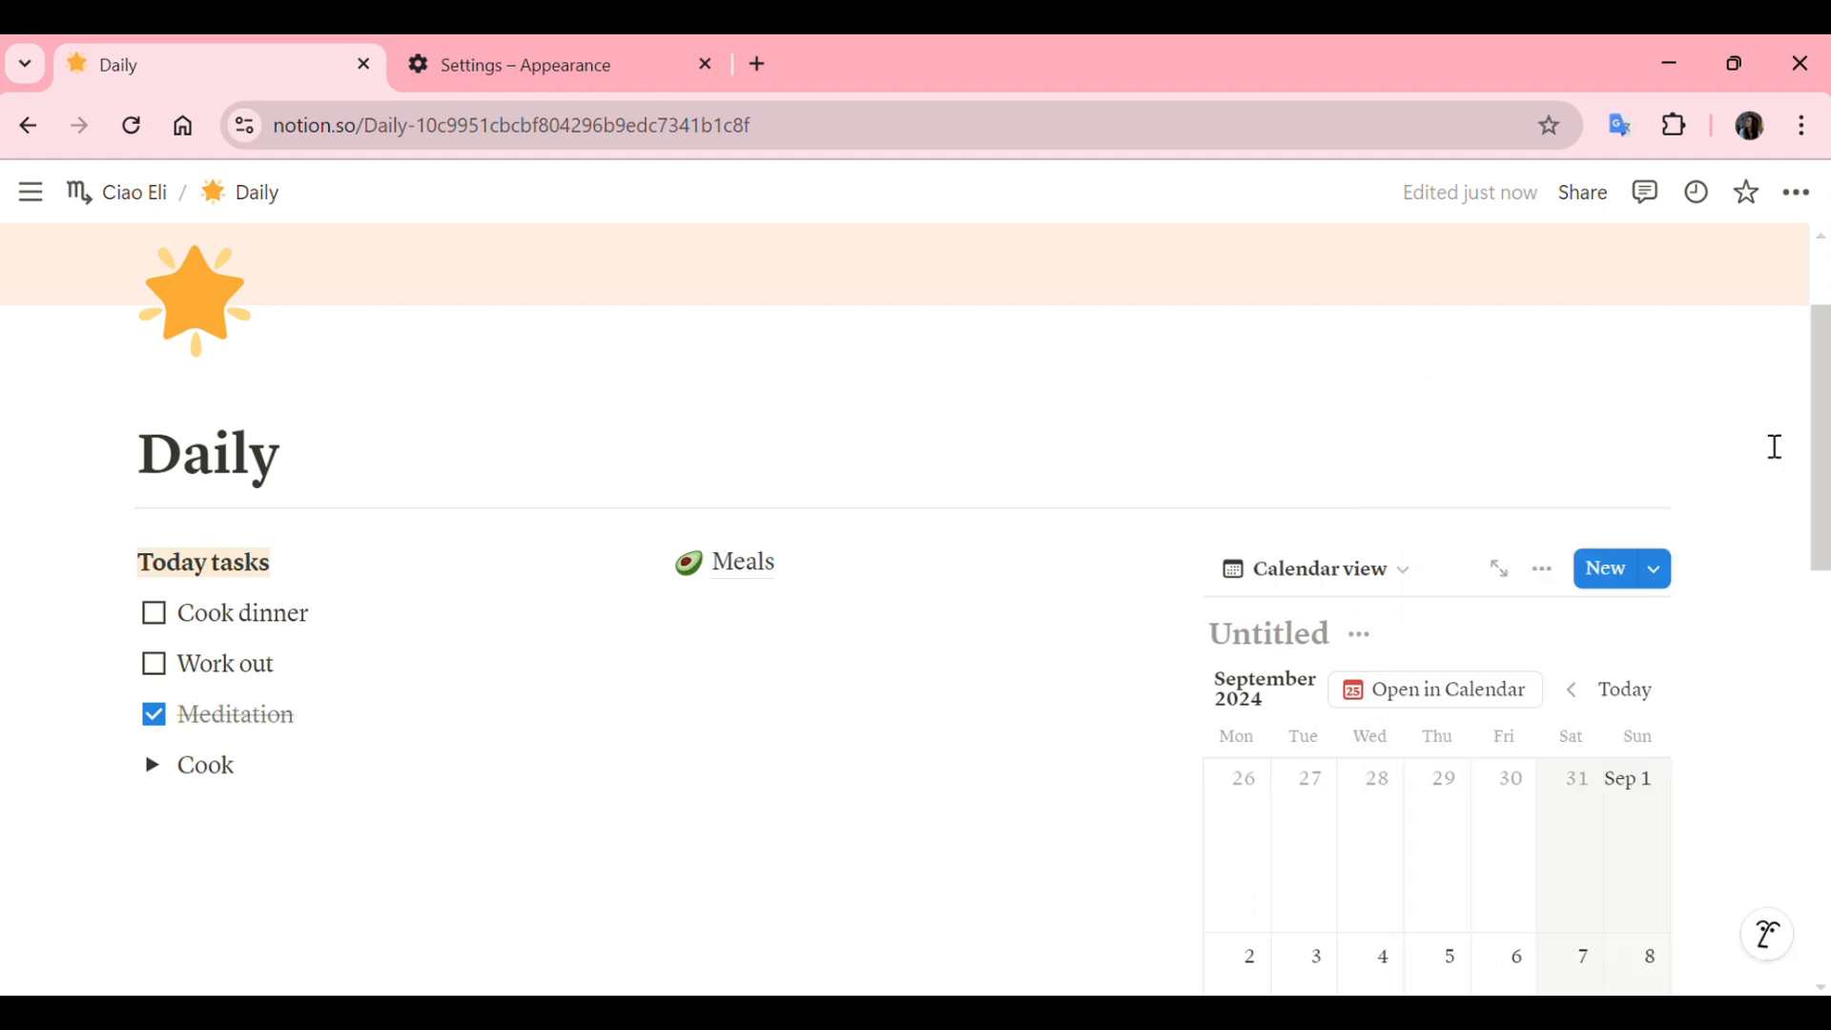
# - Widen the calendar column by narrowing the Meals column, and narrow the Today tasks column as well
pyautogui.scroll(-5, 1498, 860)
pyautogui.scroll(2, 1496, 858)
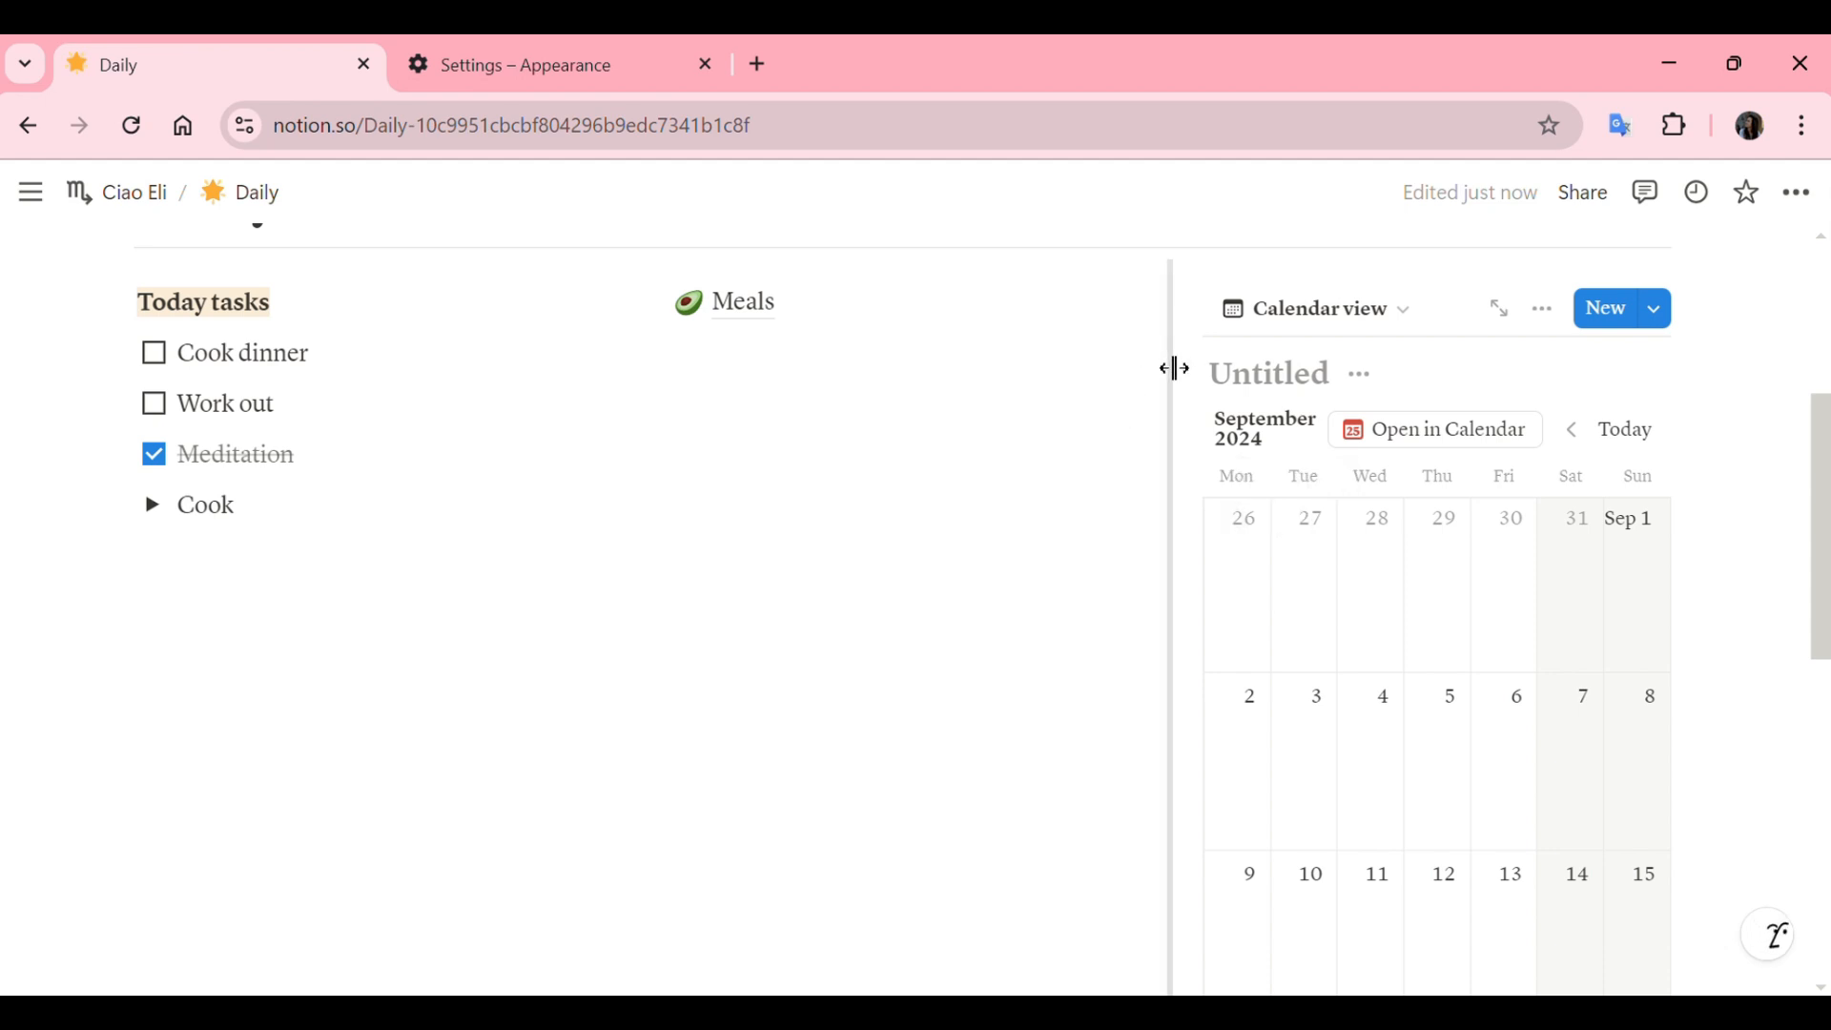
pyautogui.moveTo(1175, 369); pyautogui.dragTo(890, 390)
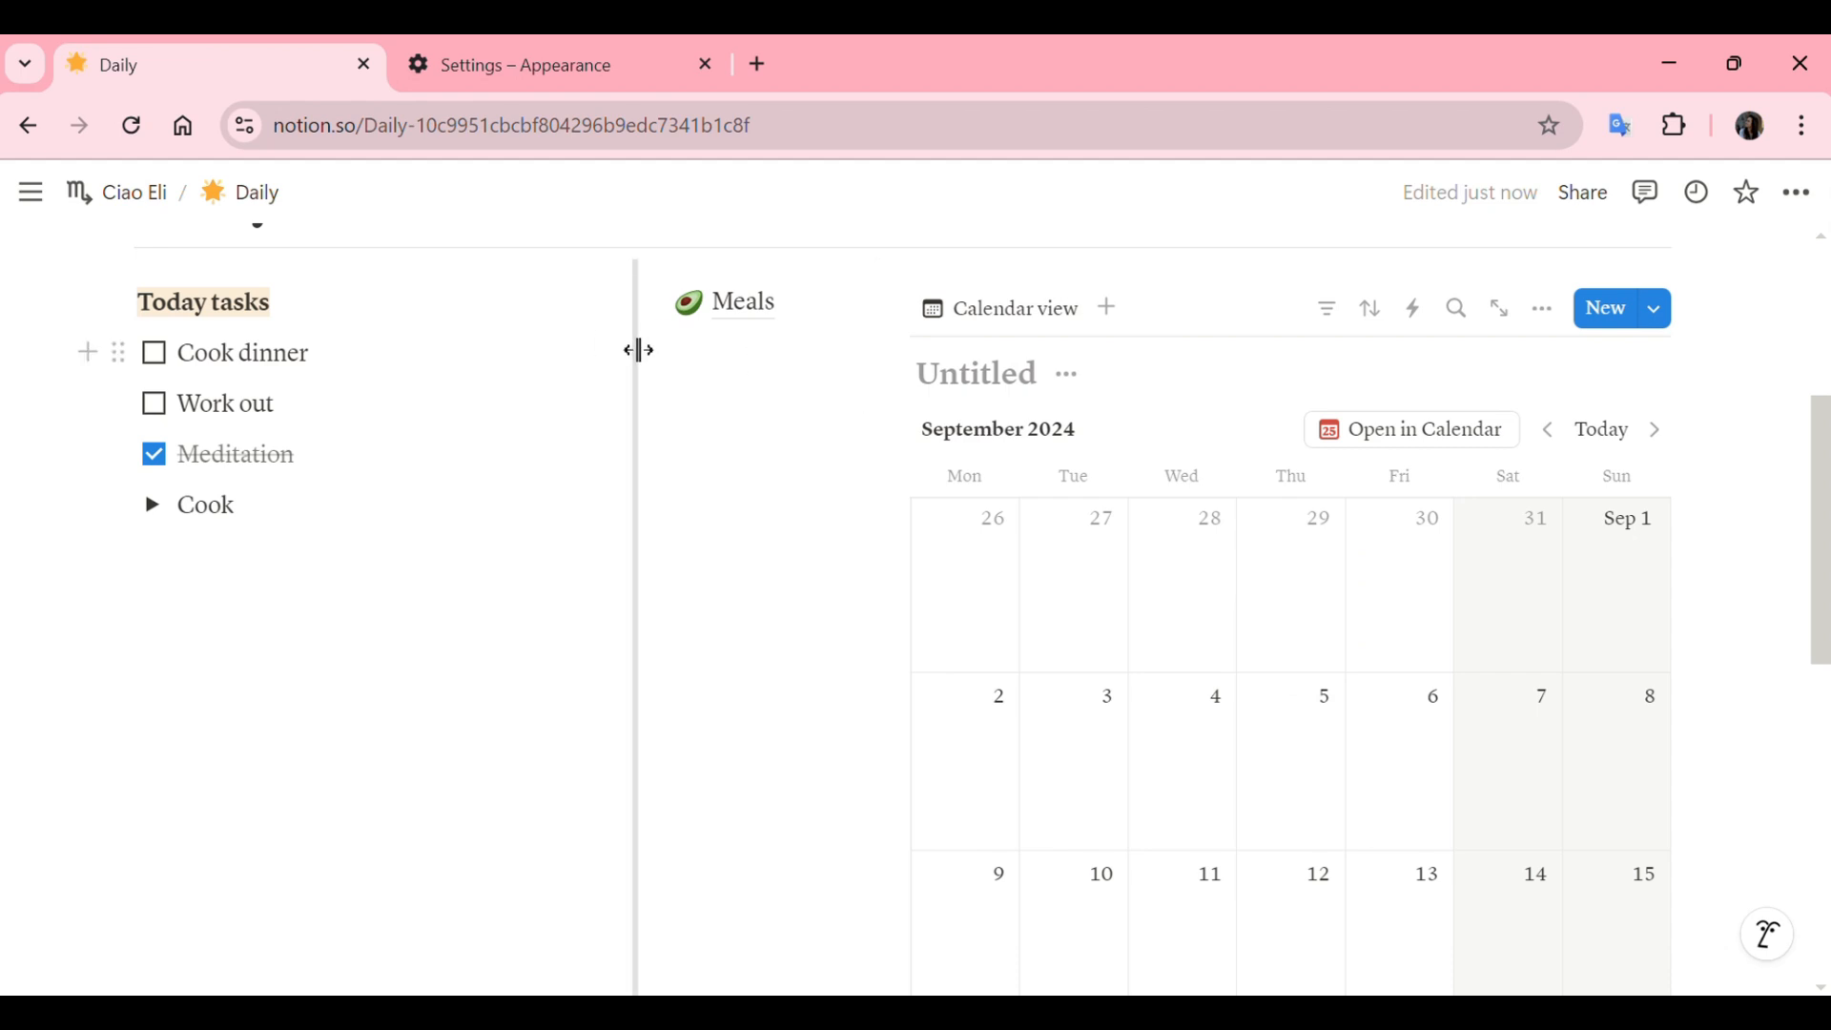
pyautogui.moveTo(633, 351); pyautogui.dragTo(443, 352)
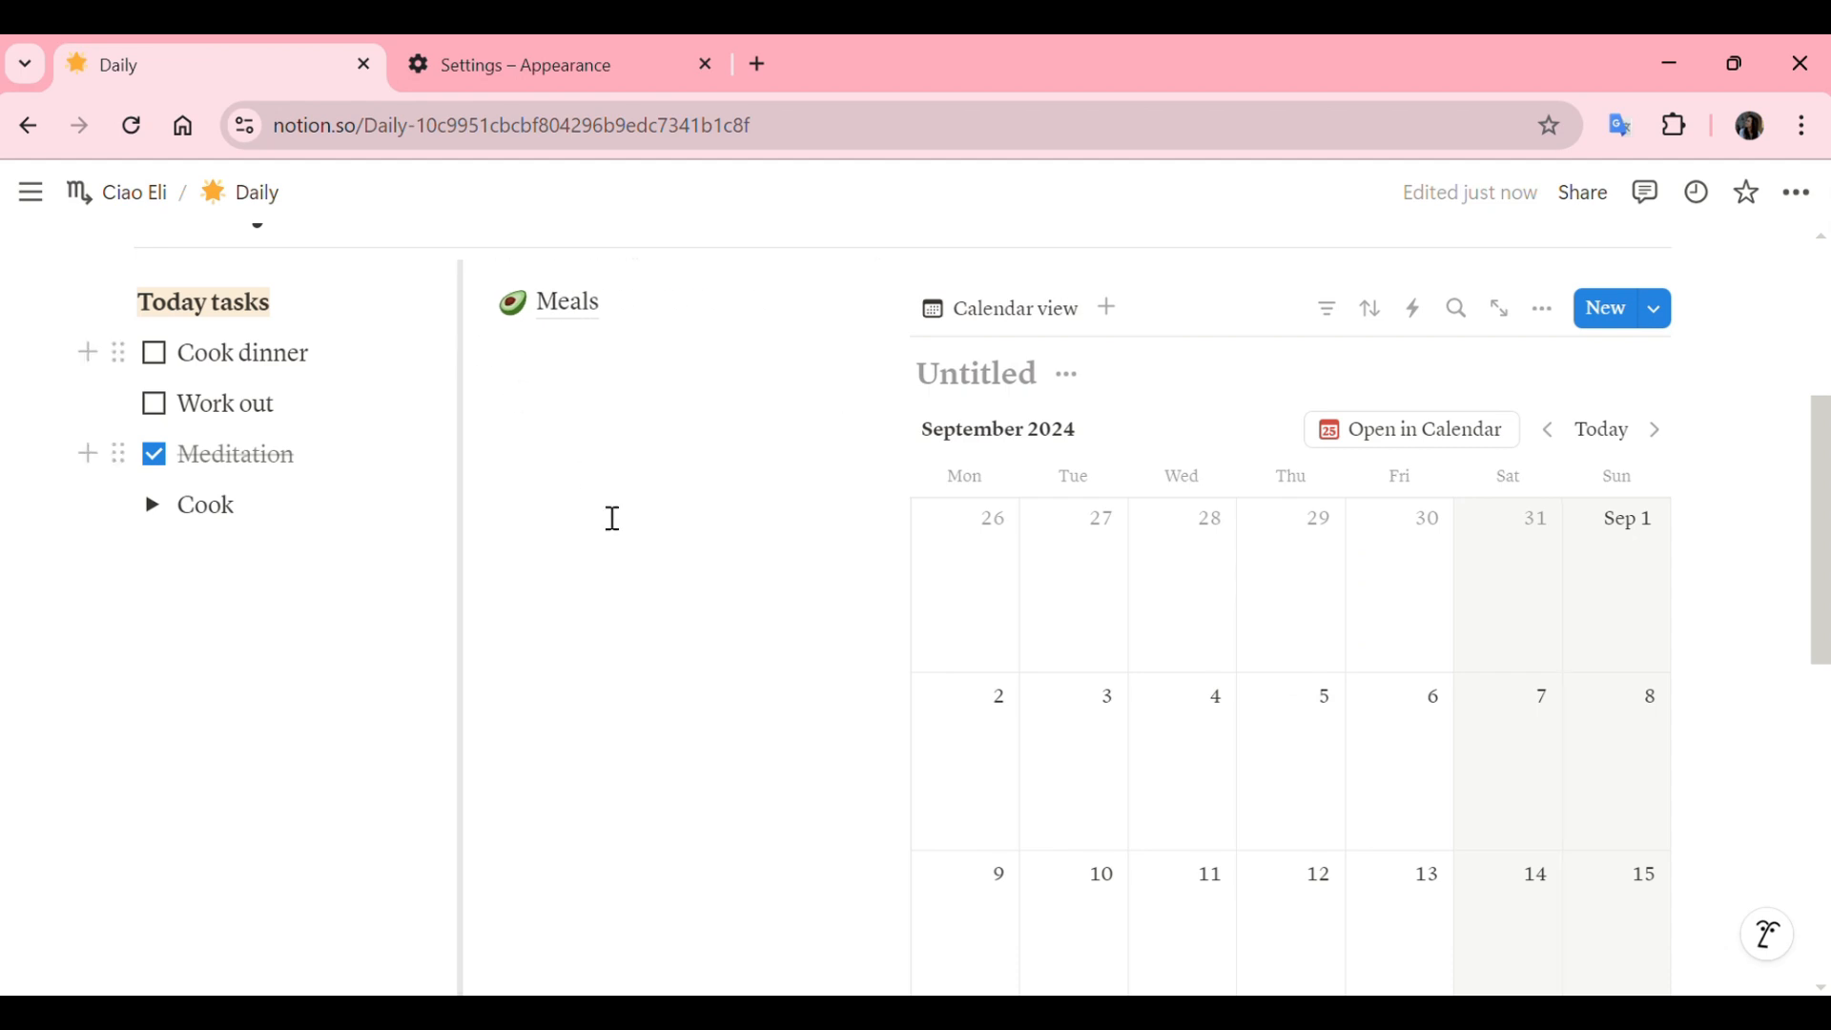
# - Add a calendar entry on September 3, 2024 titled "Breakfast with mom"
pyautogui.scroll(4, 613, 518)
pyautogui.scroll(-5, 613, 523)
pyautogui.scroll(2, 613, 523)
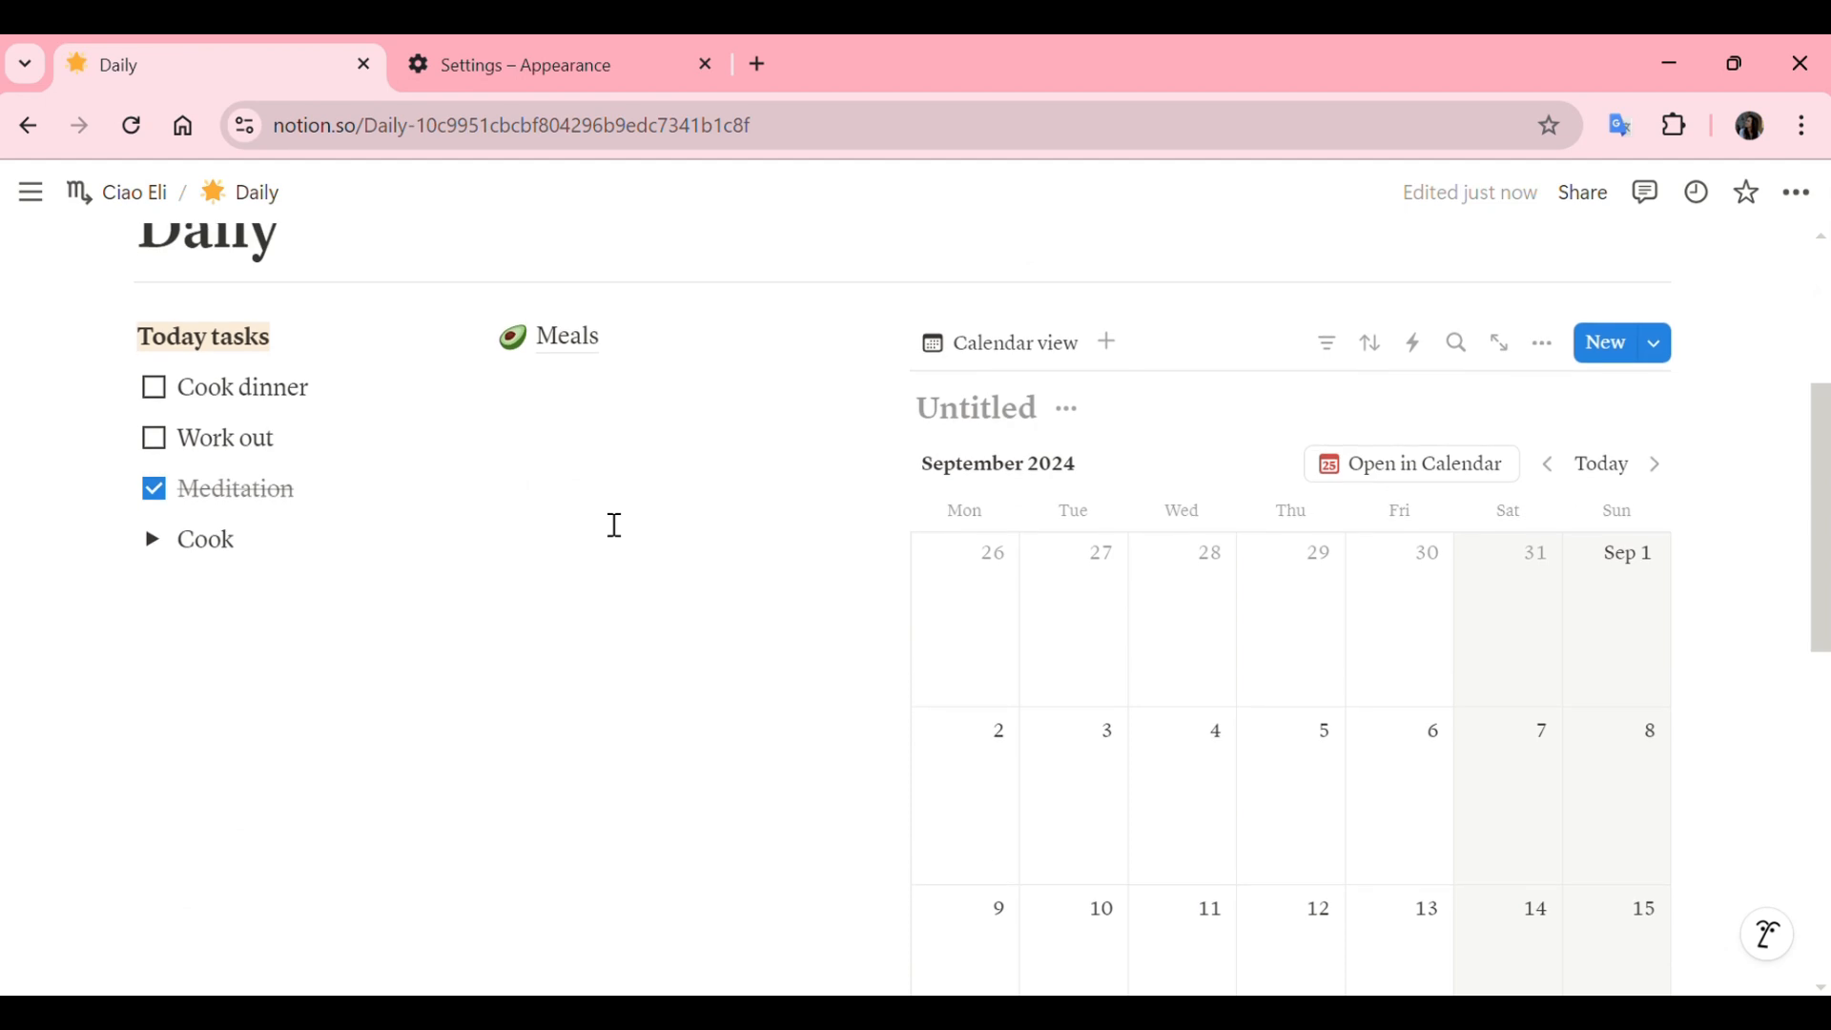
pyautogui.scroll(-2, 1397, 743)
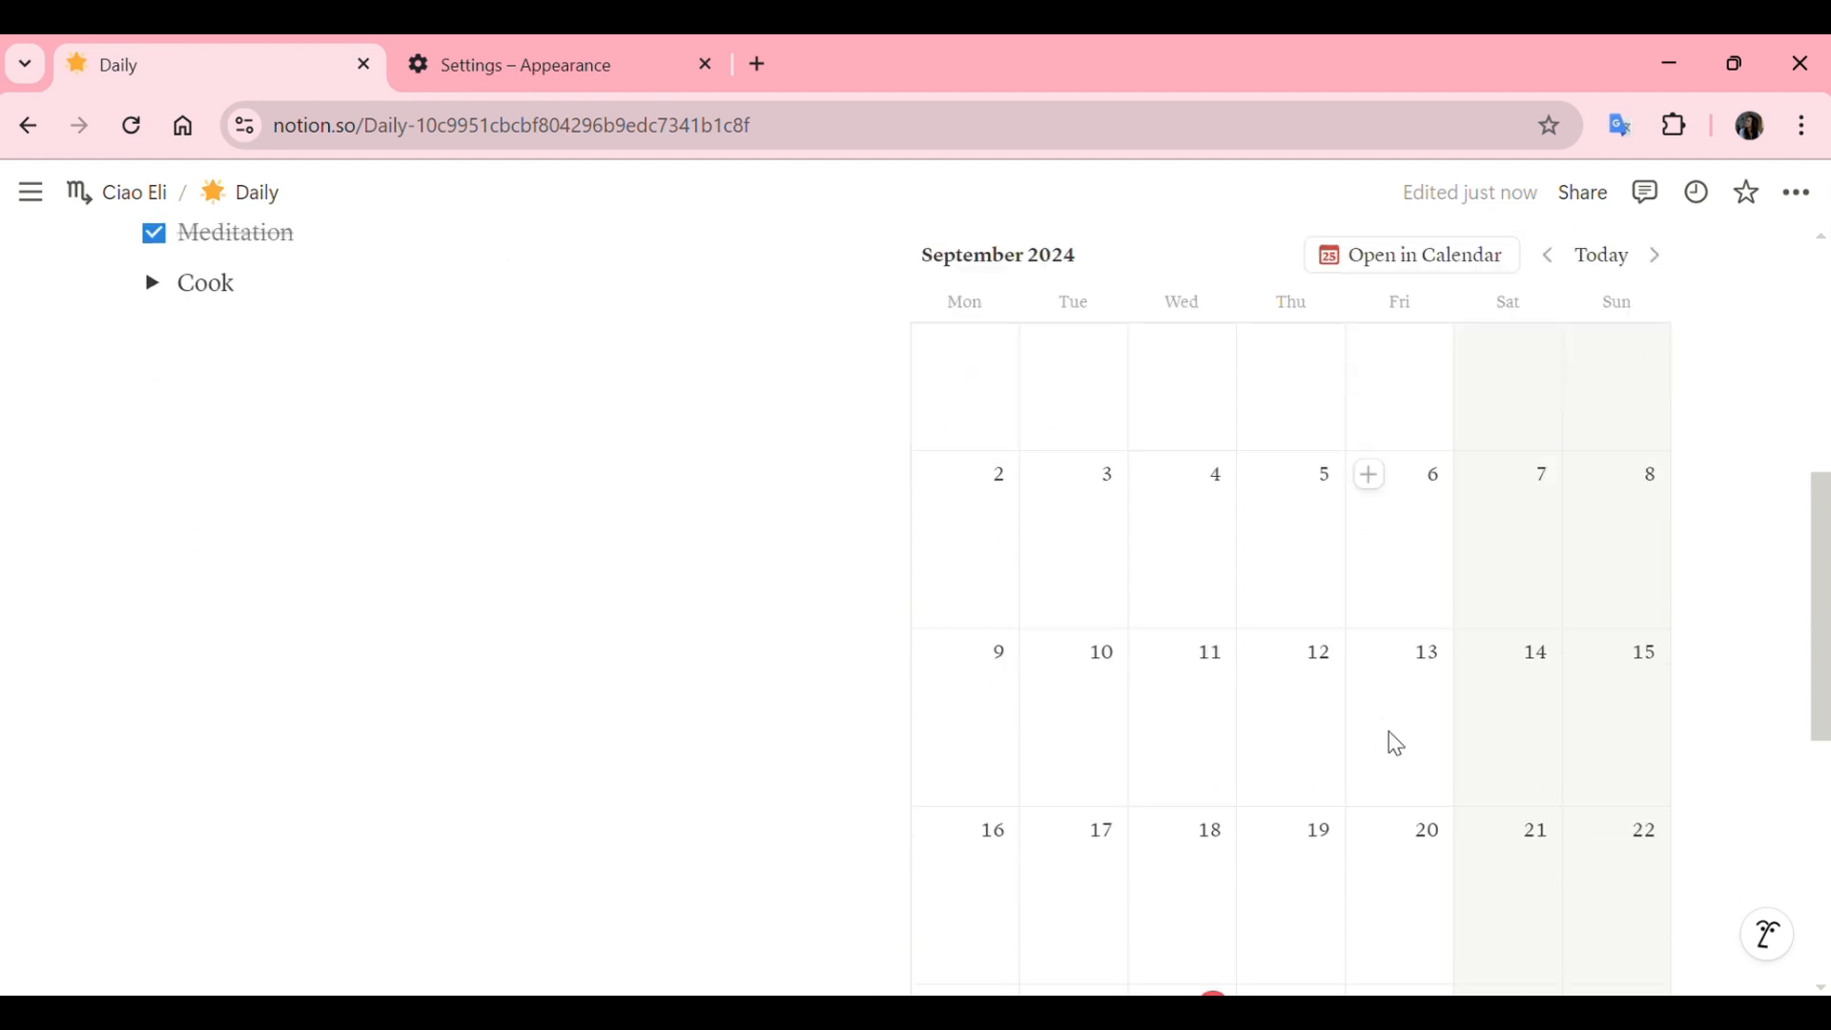
pyautogui.scroll(1, 1396, 743)
pyautogui.scroll(1, 1396, 743)
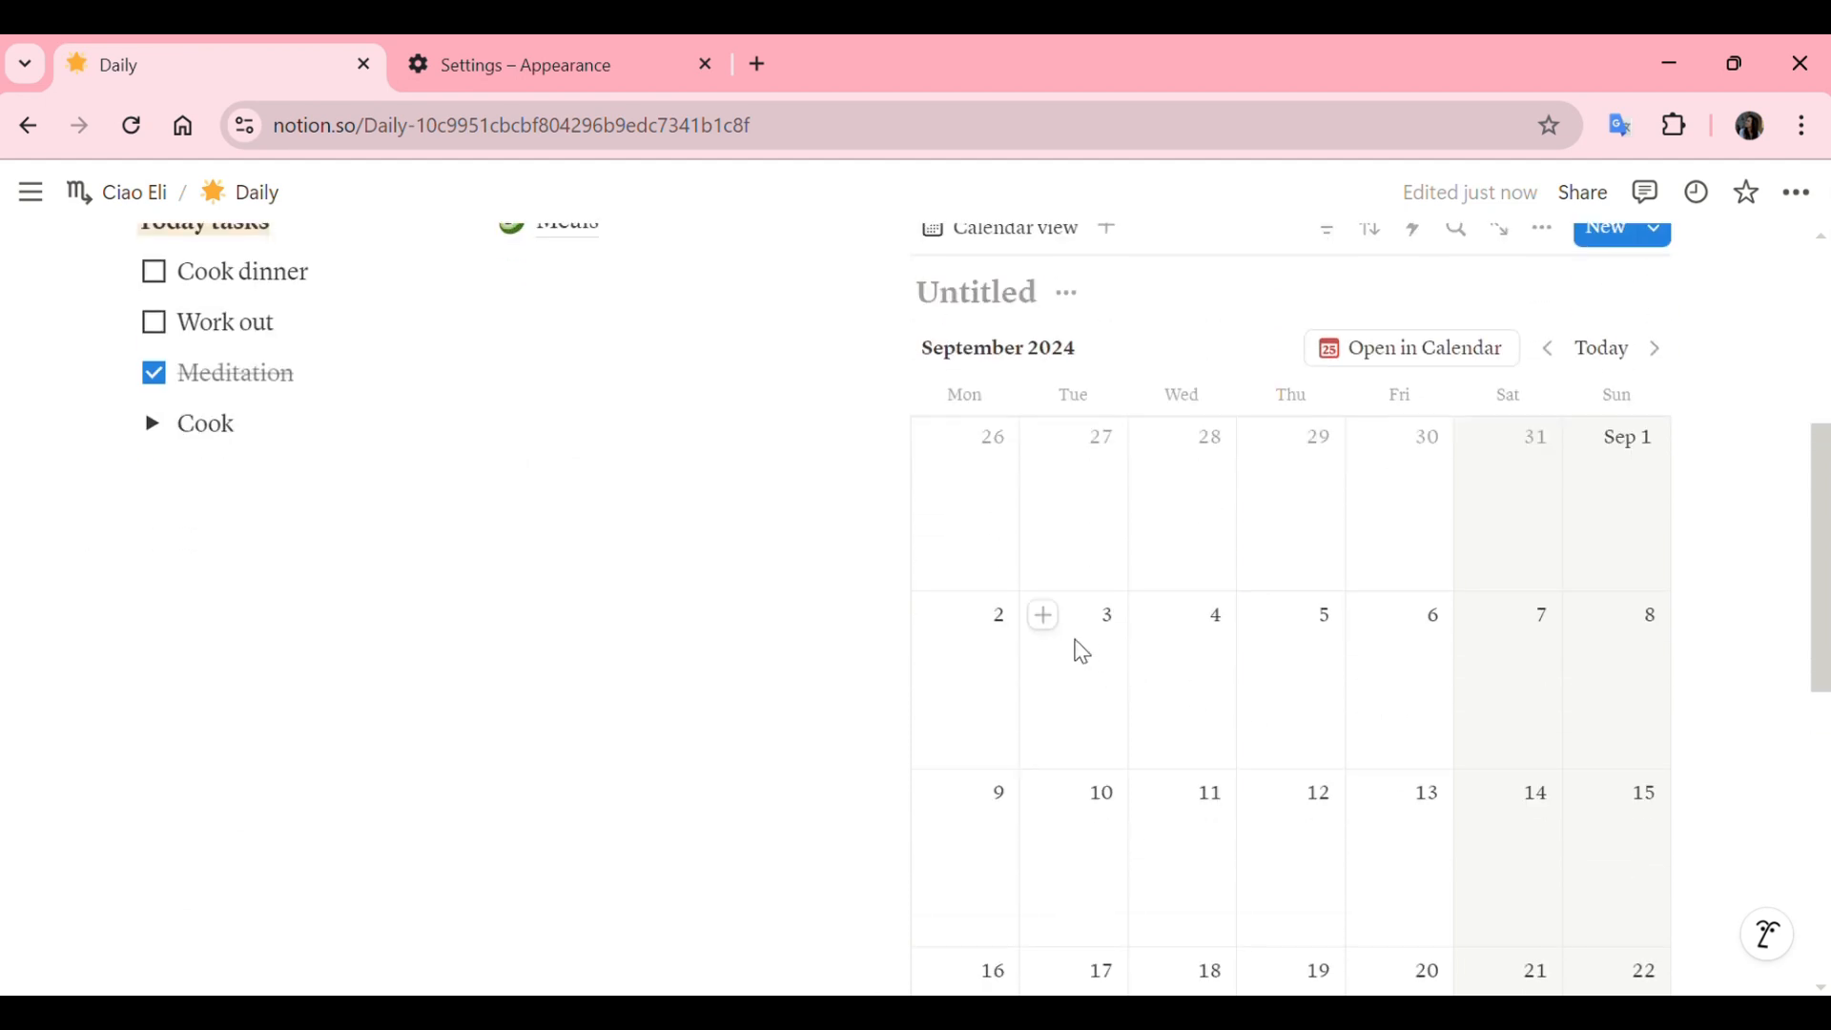
pyautogui.click(1043, 617)
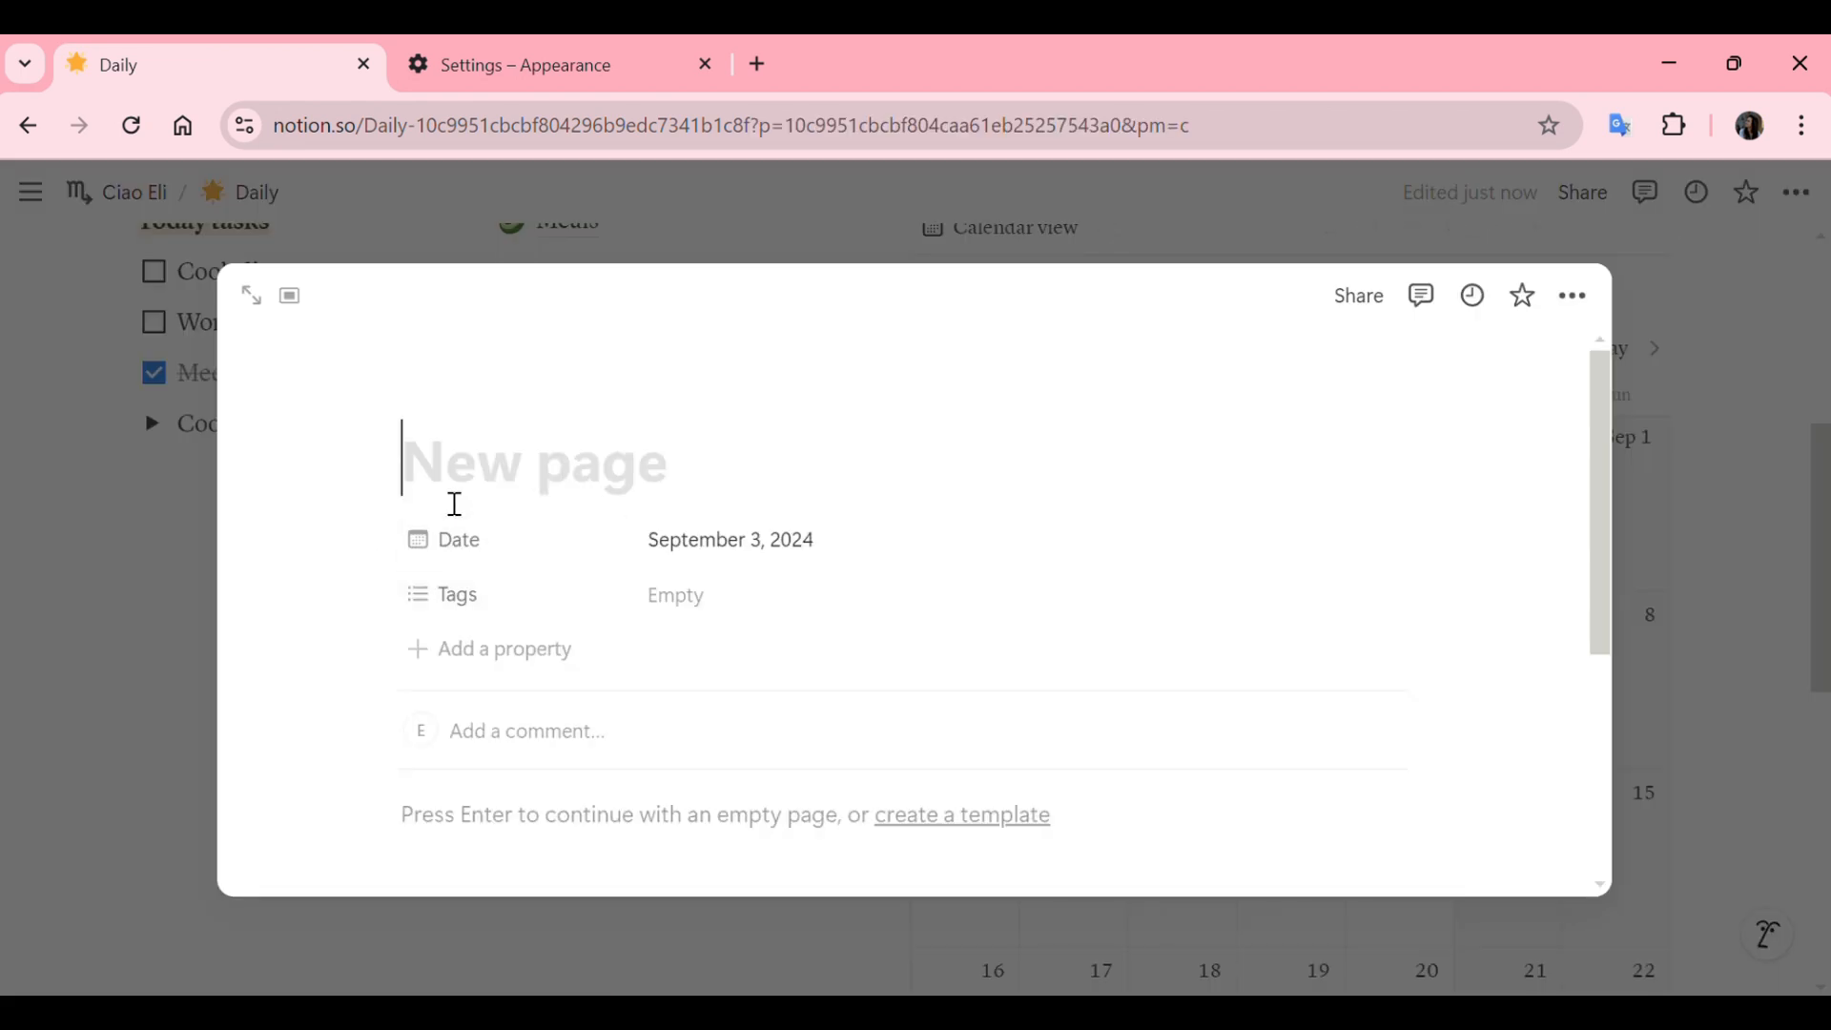
pyautogui.write('Breakf')
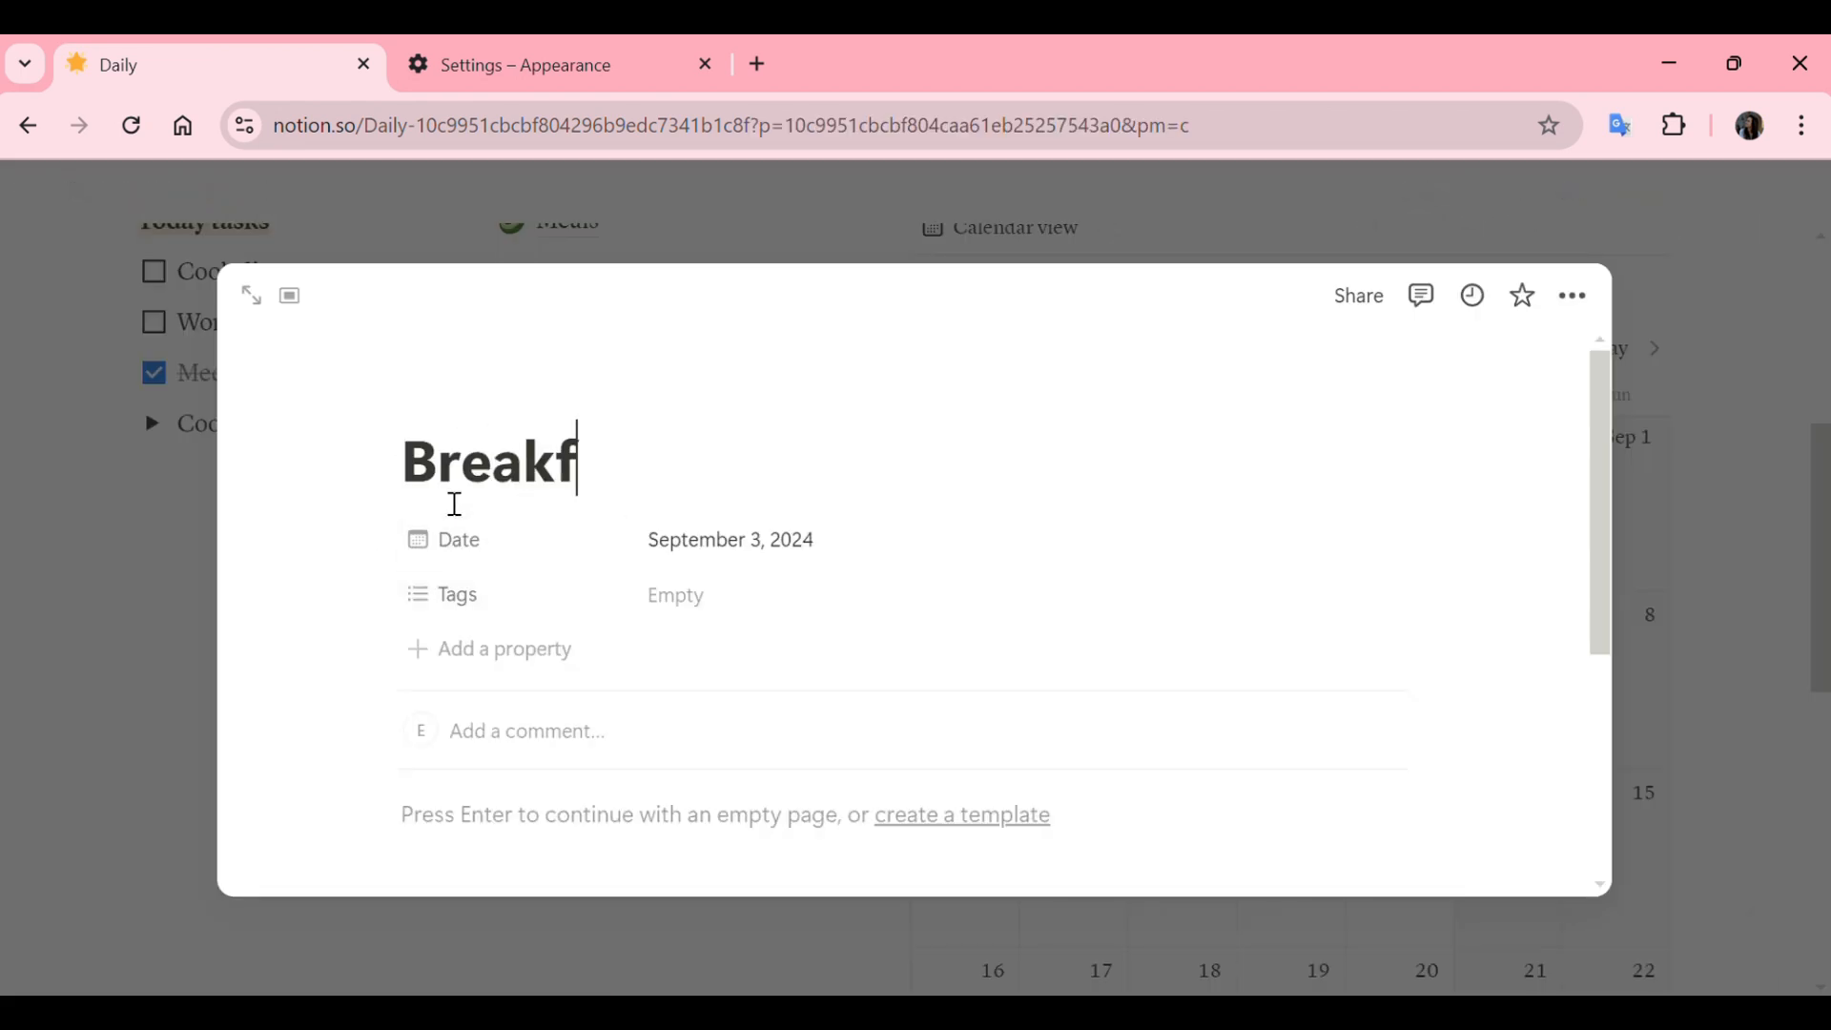
pyautogui.write('ast with m')
pyautogui.write('om')
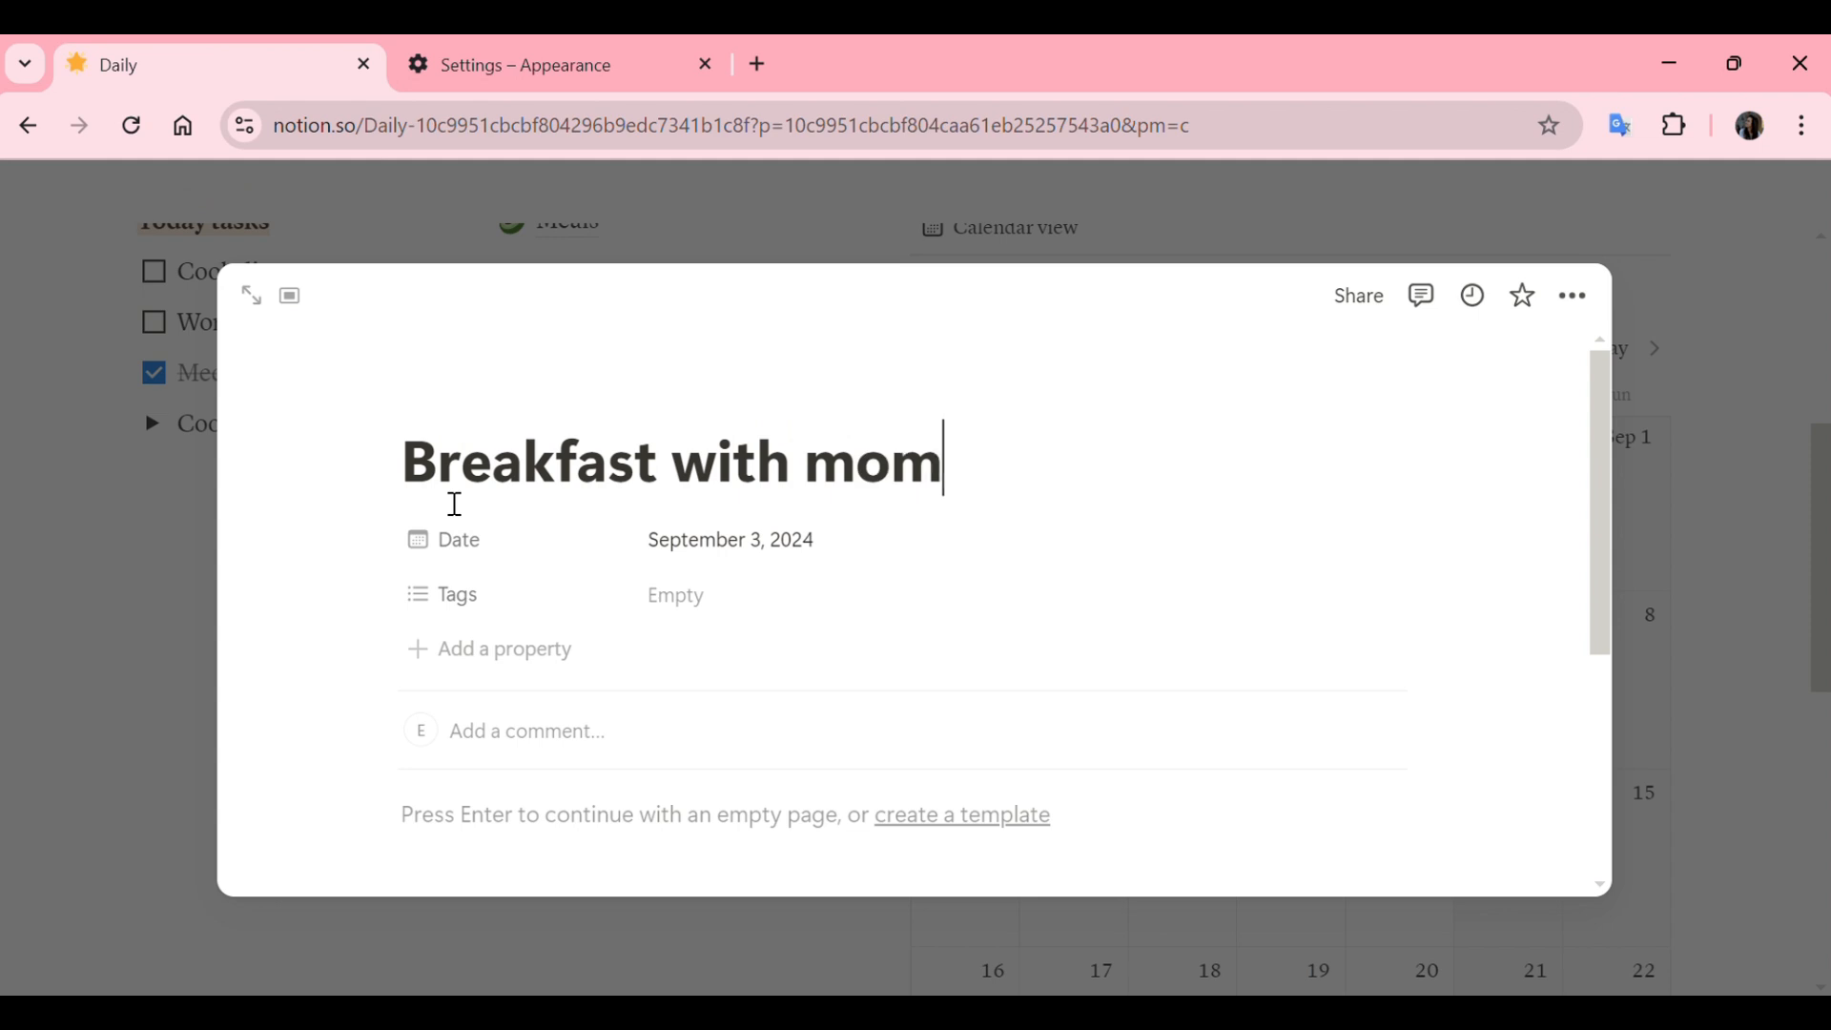
# - Give the Breakfast with mom entry a smiling-face-with-hearts emoji icon and close its page
pyautogui.click(434, 398)
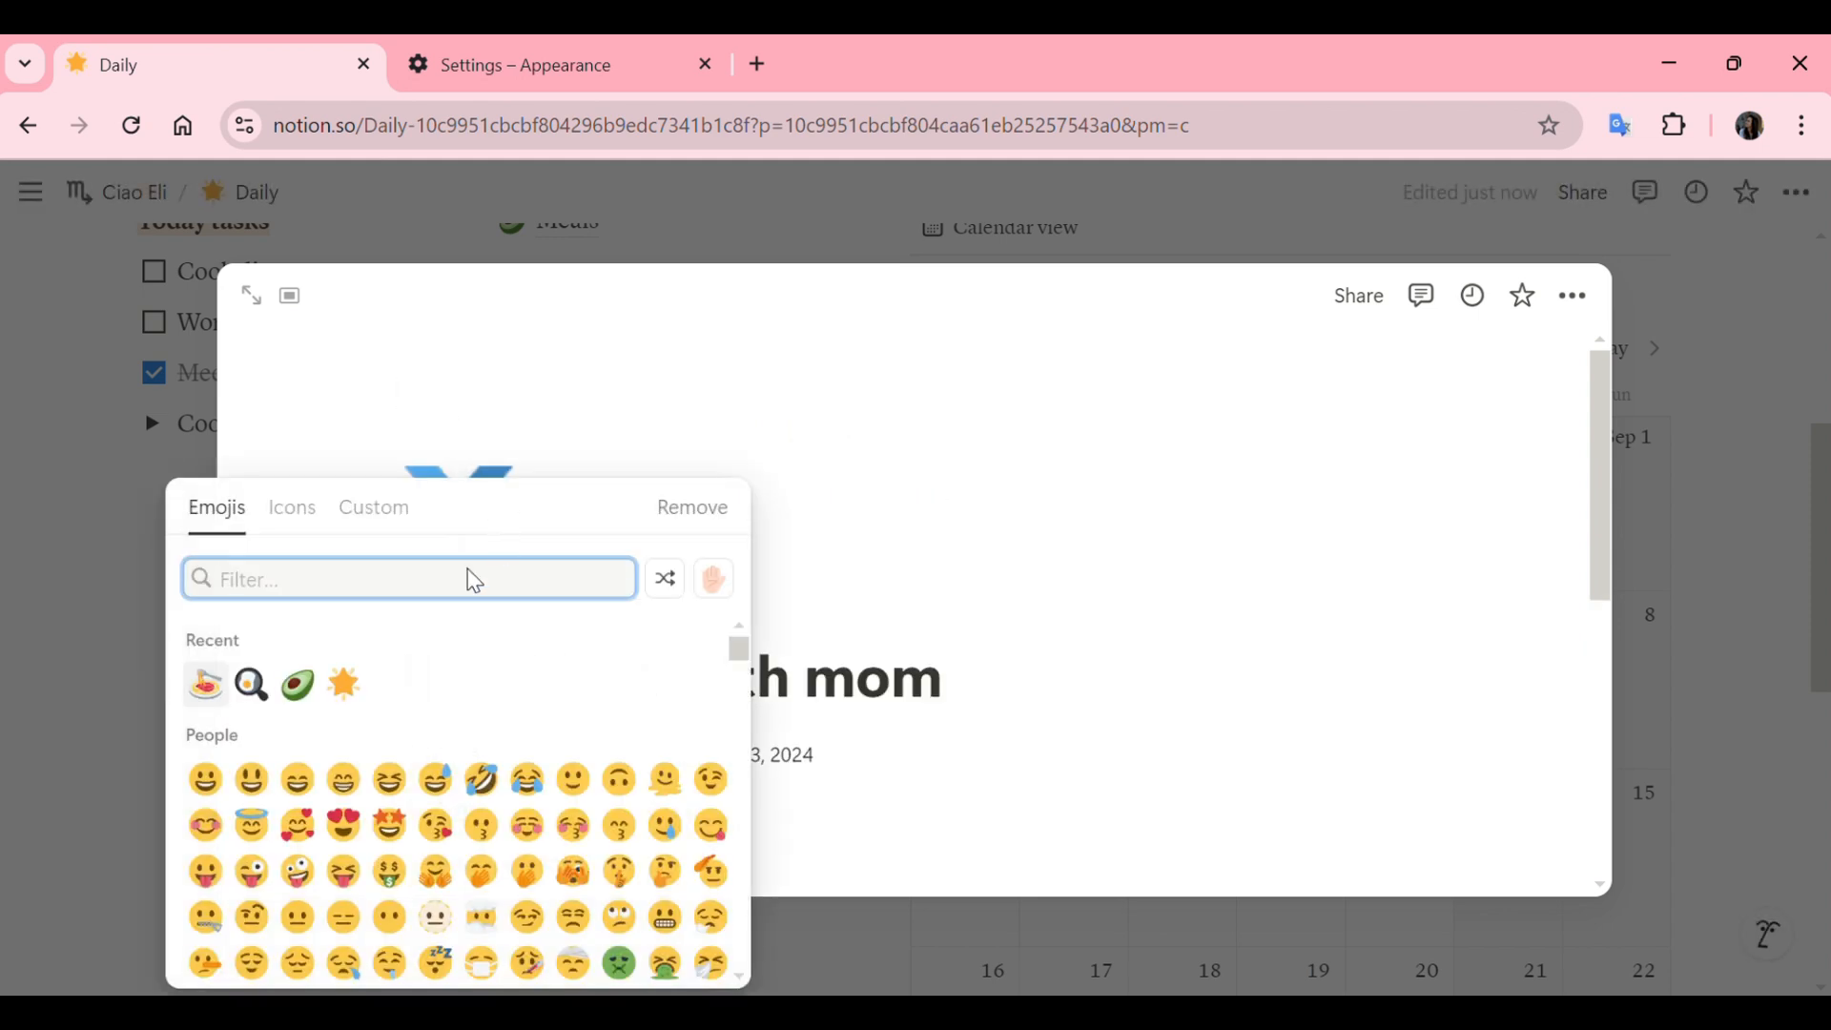
pyautogui.click(298, 822)
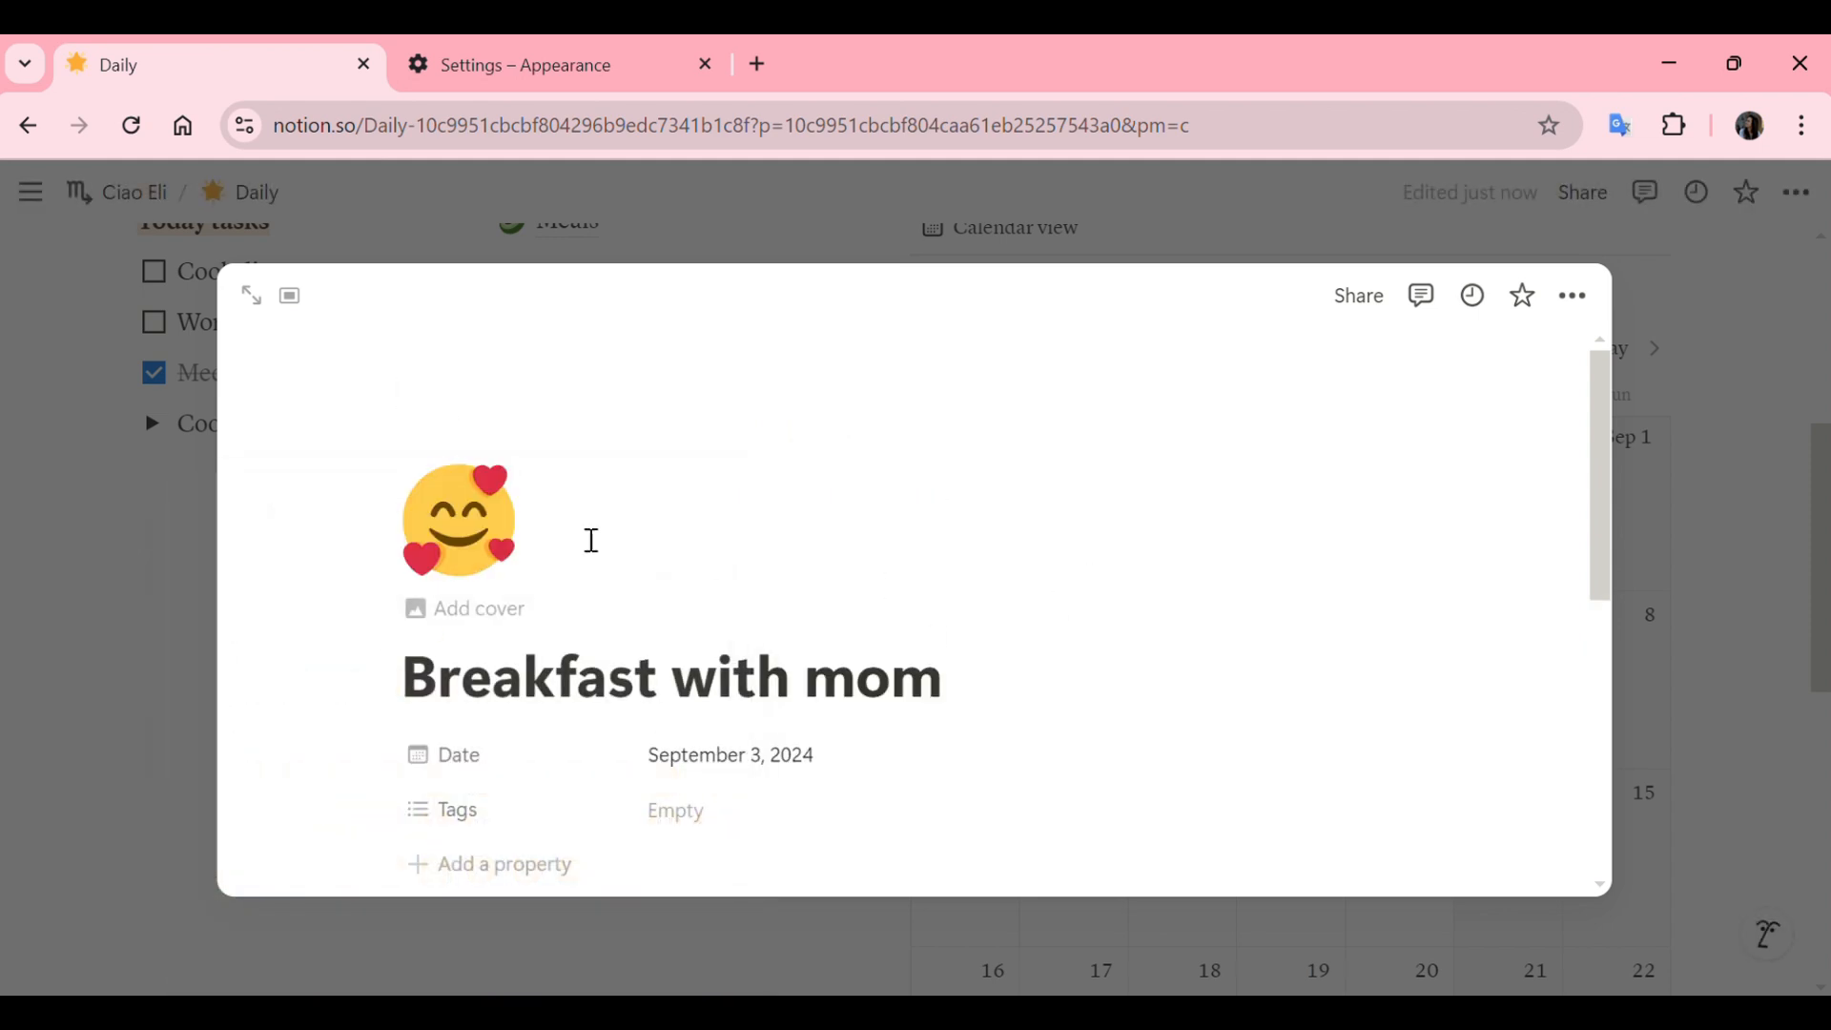
pyautogui.click(188, 448)
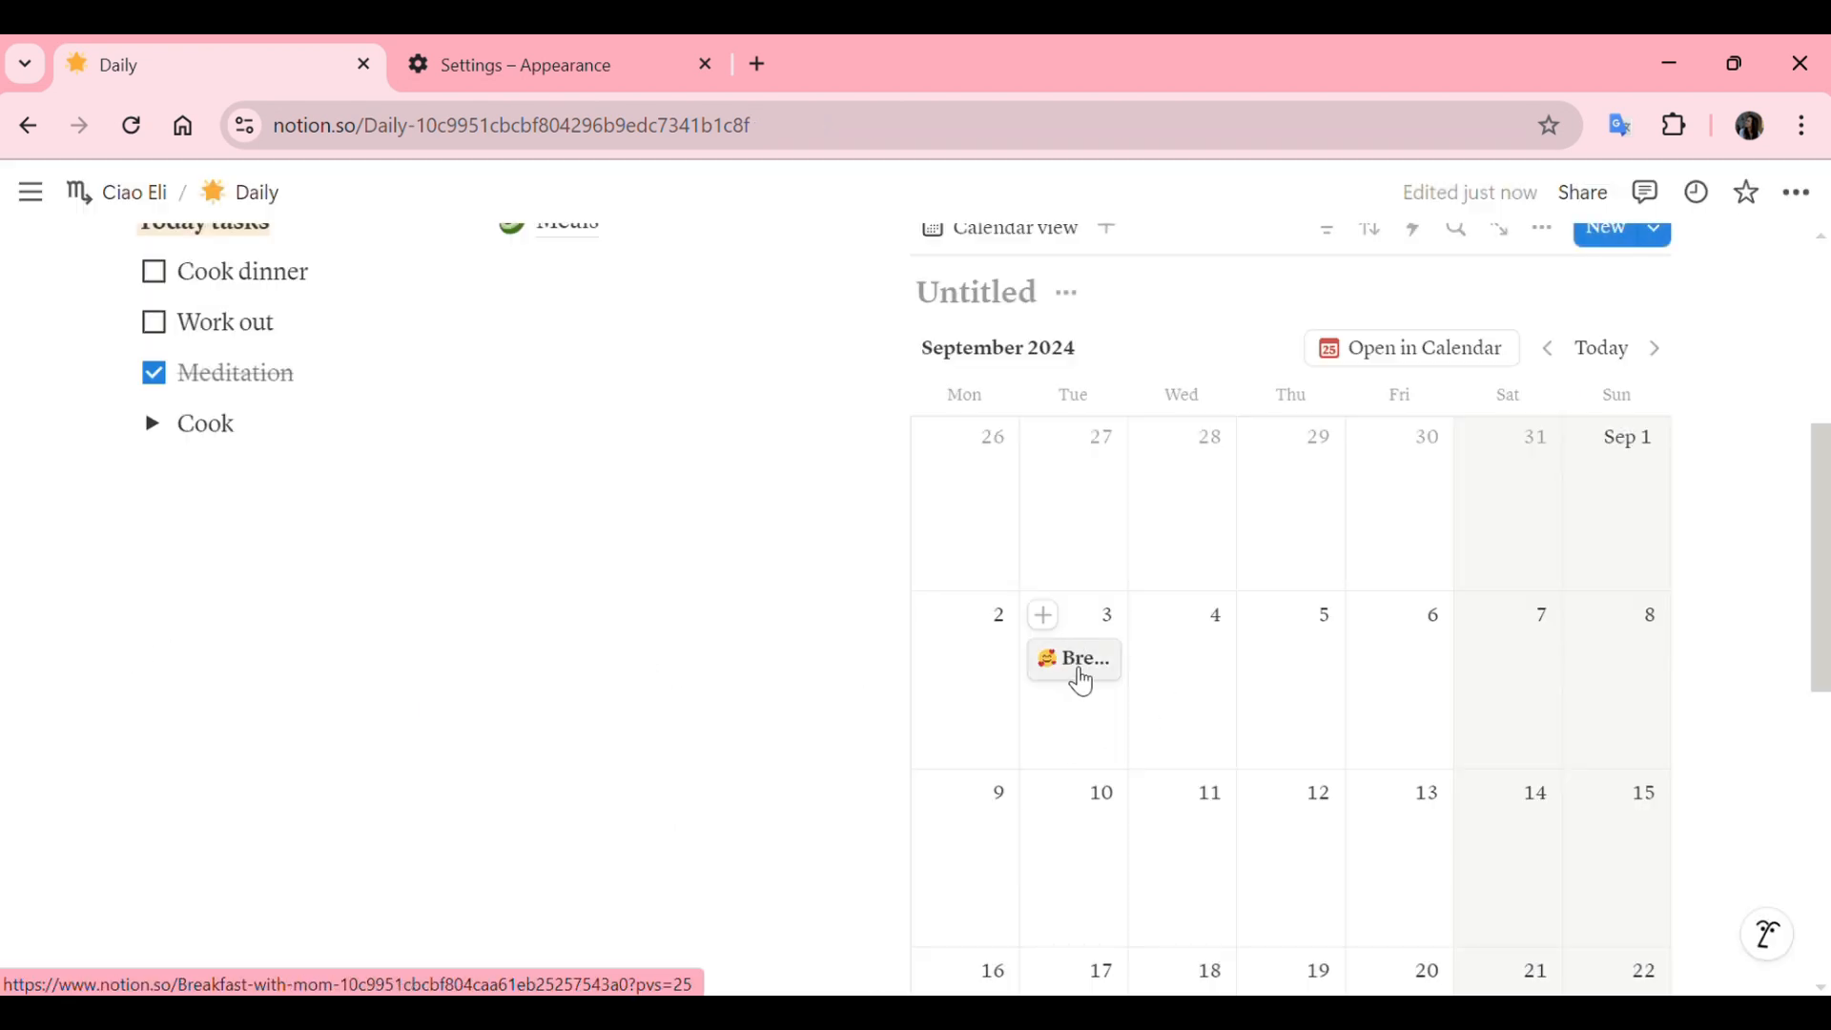
# - Reschedule the Breakfast with mom entry in the calendar so it spans September 5 to 7, and review the Daily page
pyautogui.moveTo(1080, 678); pyautogui.dragTo(1561, 656)
pyautogui.scroll(2, 921, 727)
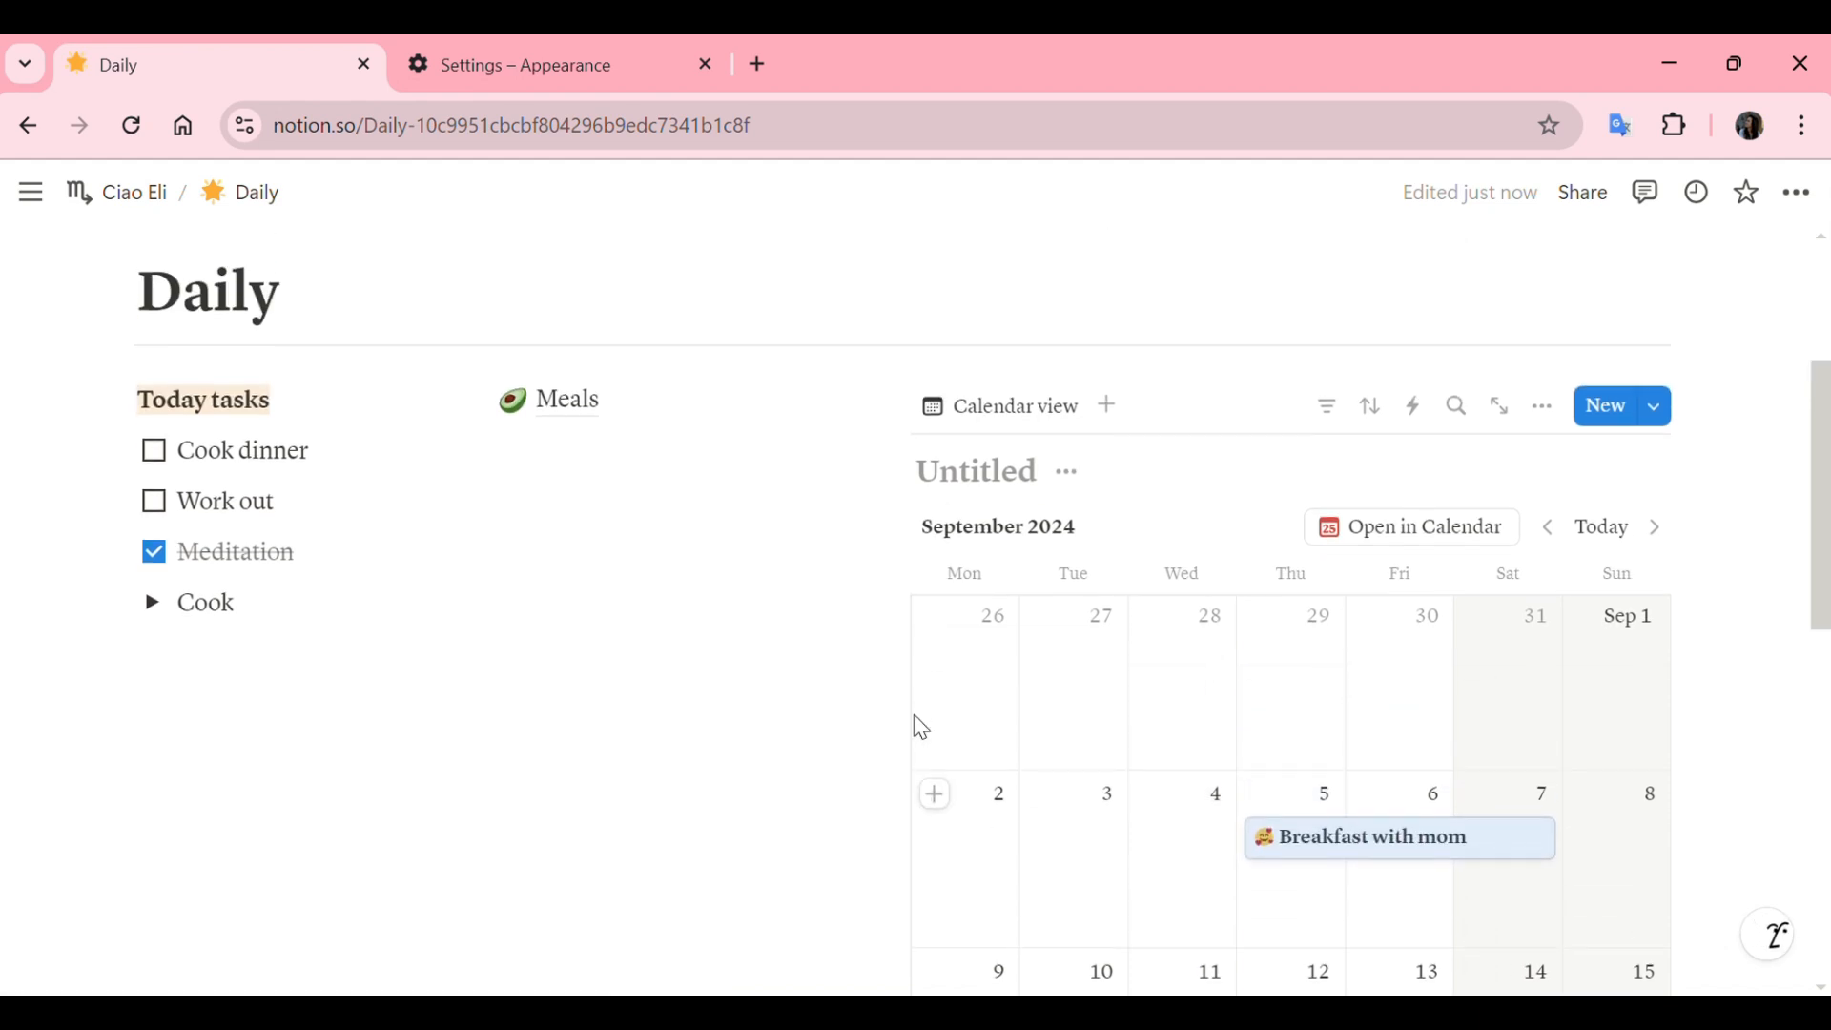
pyautogui.scroll(2, 613, 491)
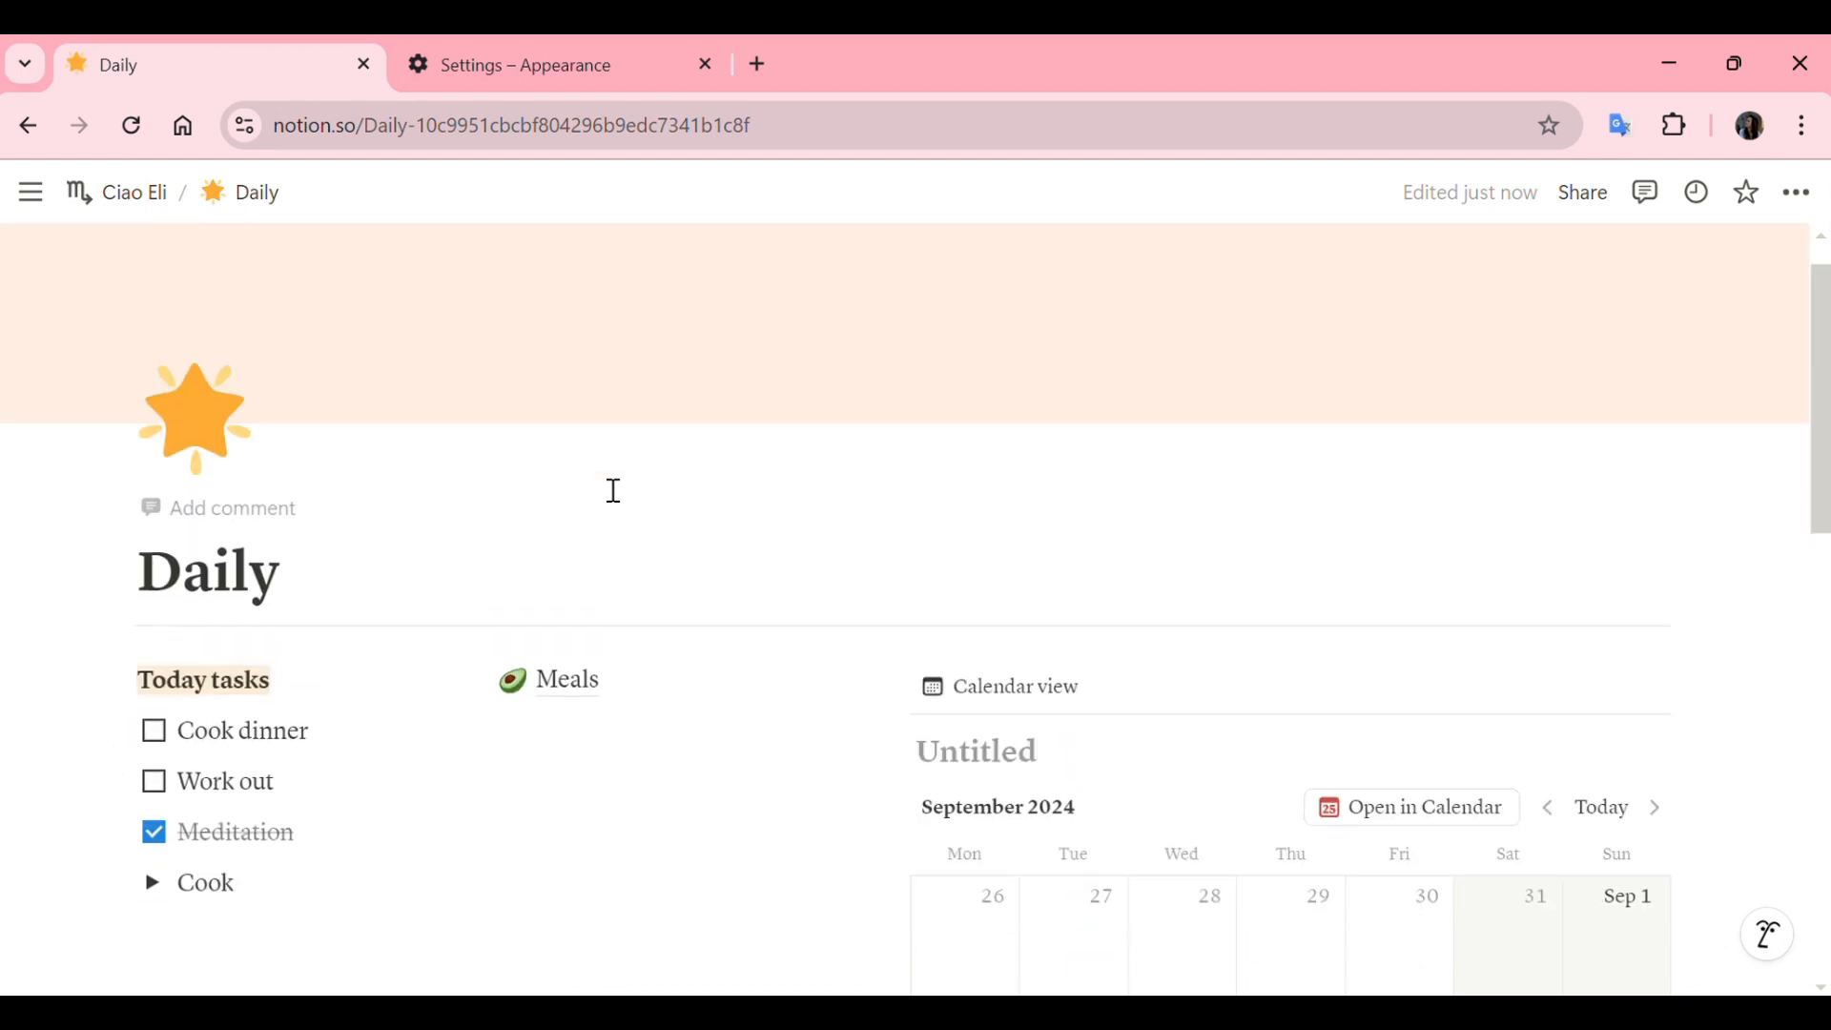
pyautogui.scroll(-3, 614, 491)
pyautogui.scroll(1, 613, 491)
pyautogui.scroll(2, 613, 491)
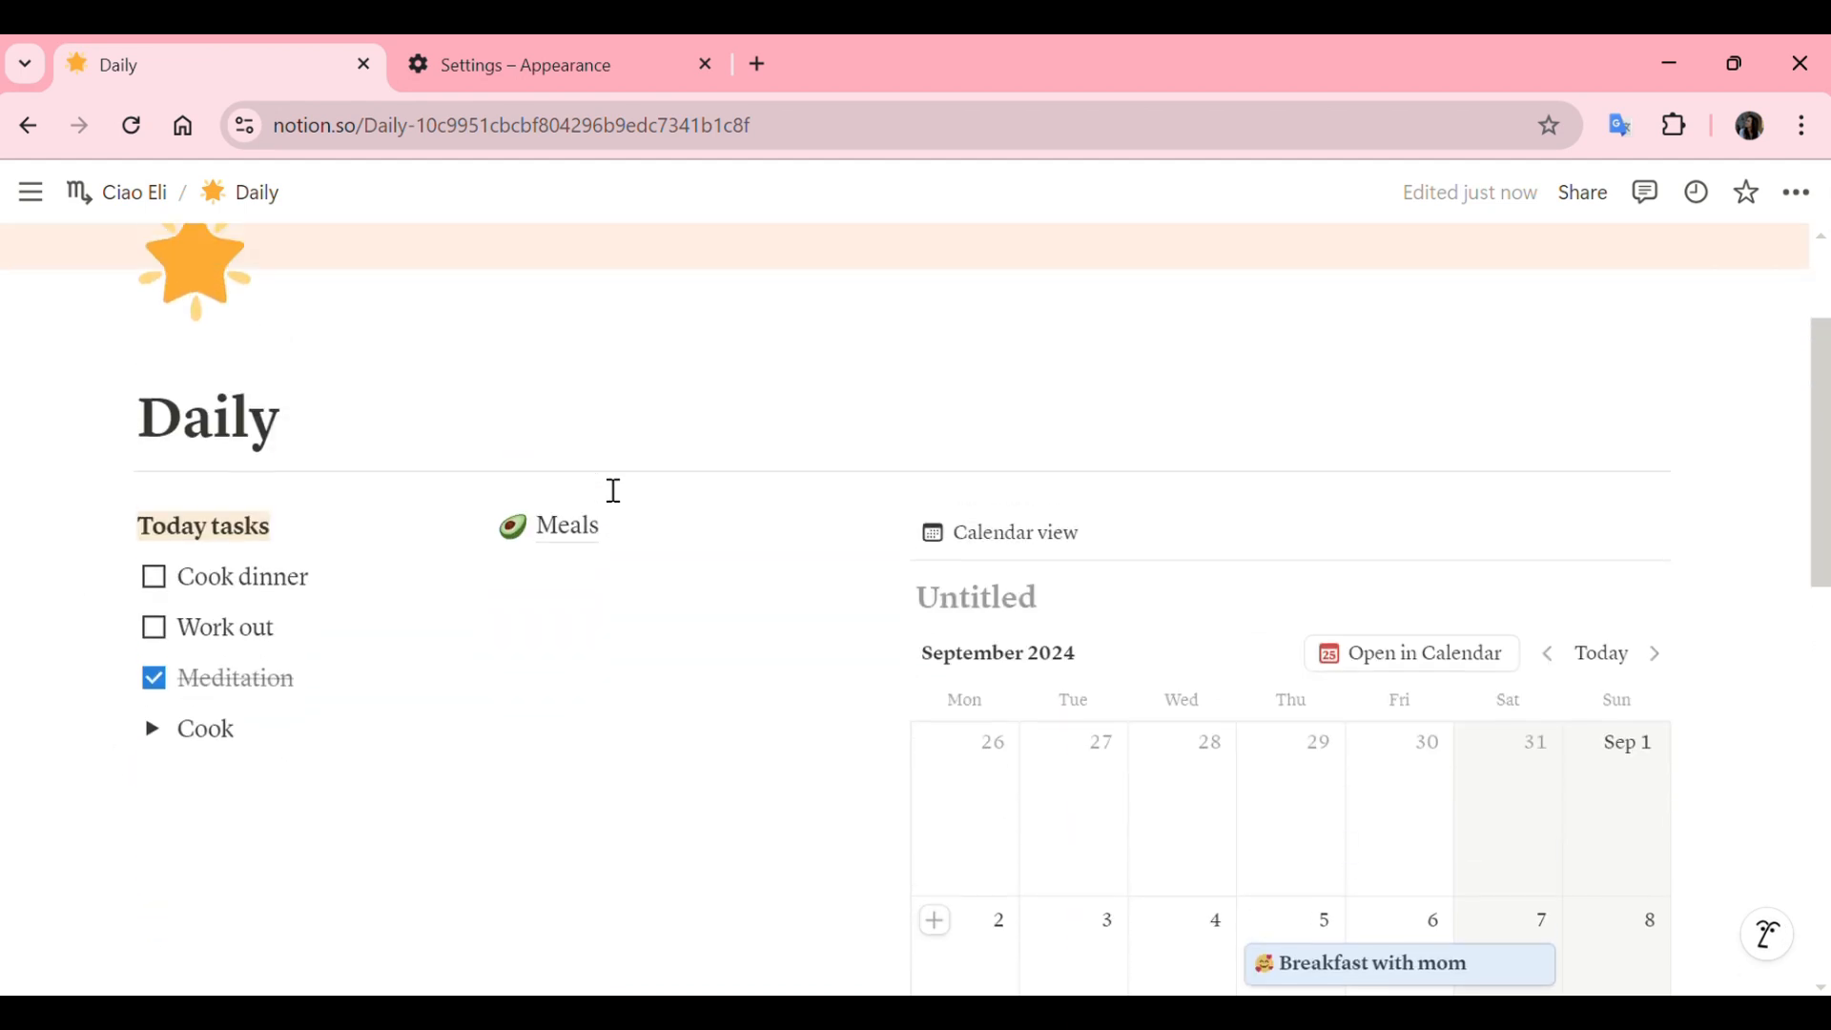